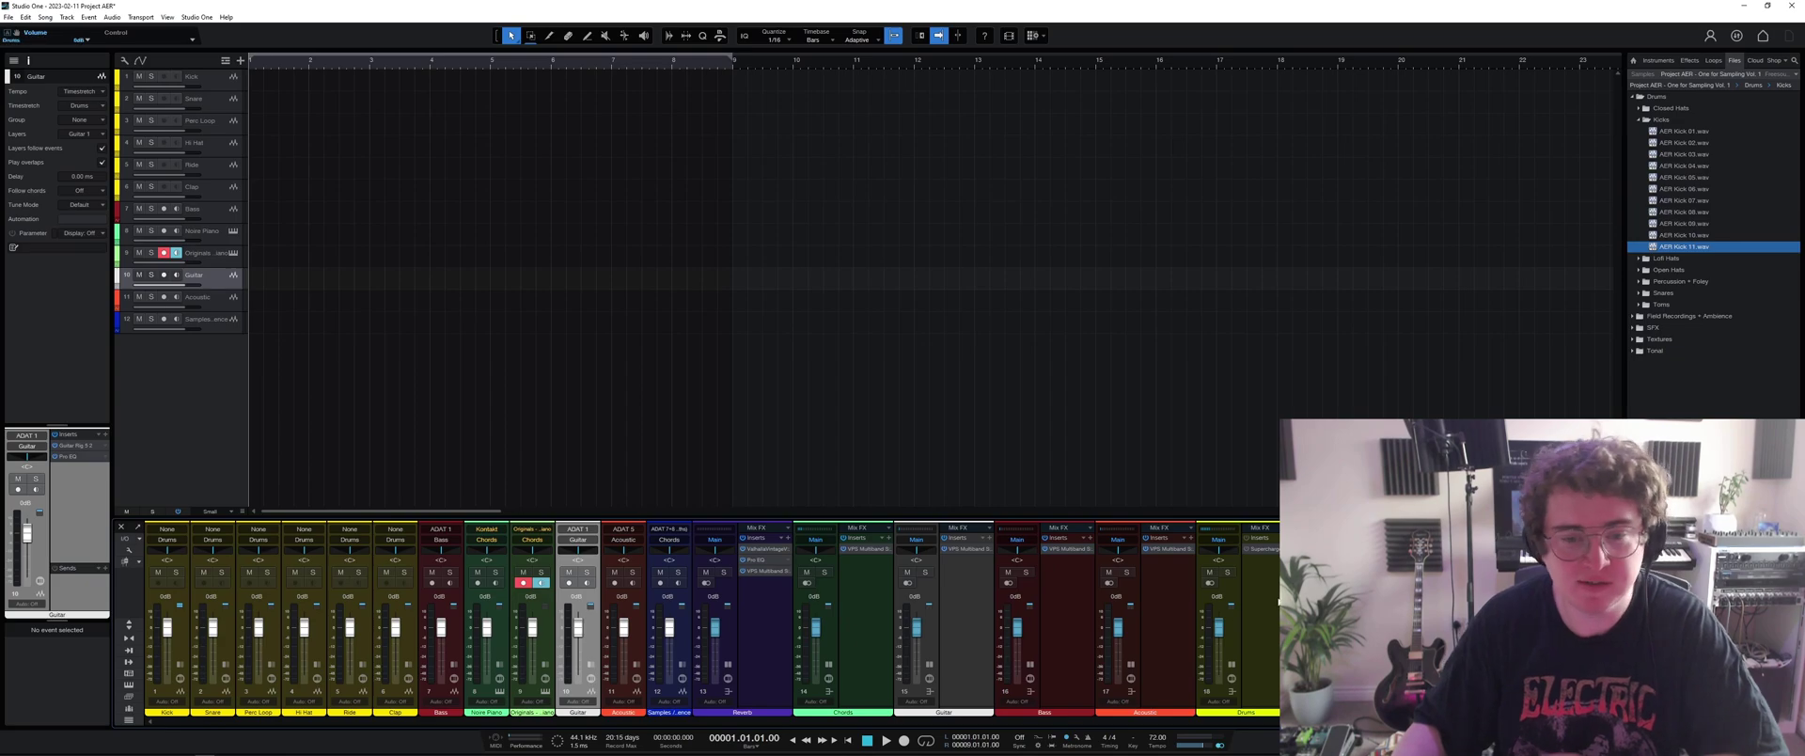
# Examine the Valhalla VintageVerb settings on the Reverb bus and the VPS Multiband Sidechain settings on the Chords bus.
pyautogui.click(769, 543)
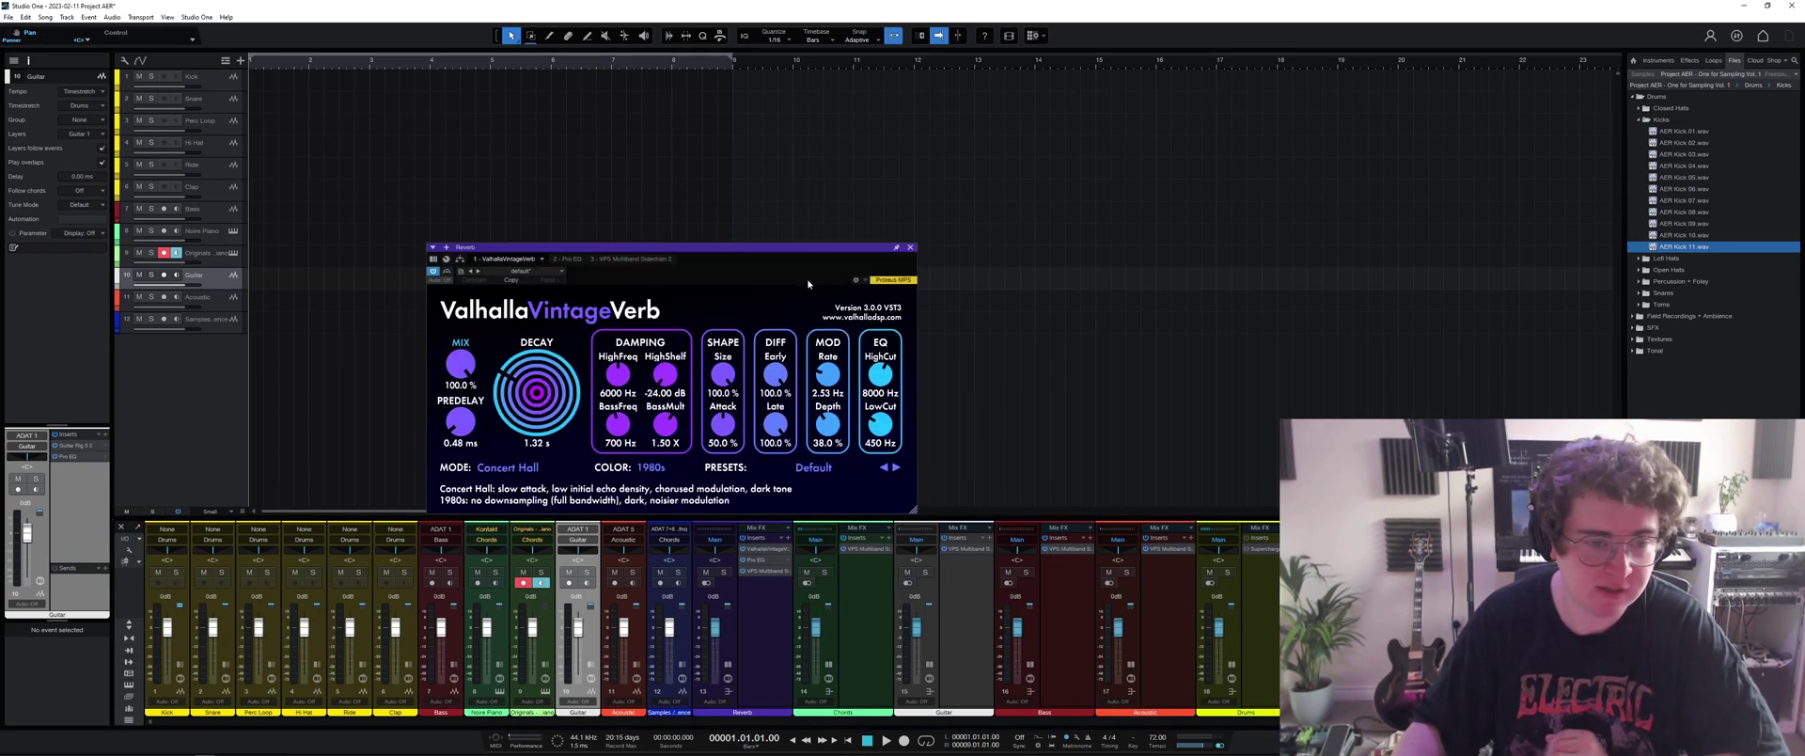
pyautogui.scroll(3, 477, 433)
pyautogui.click(909, 249)
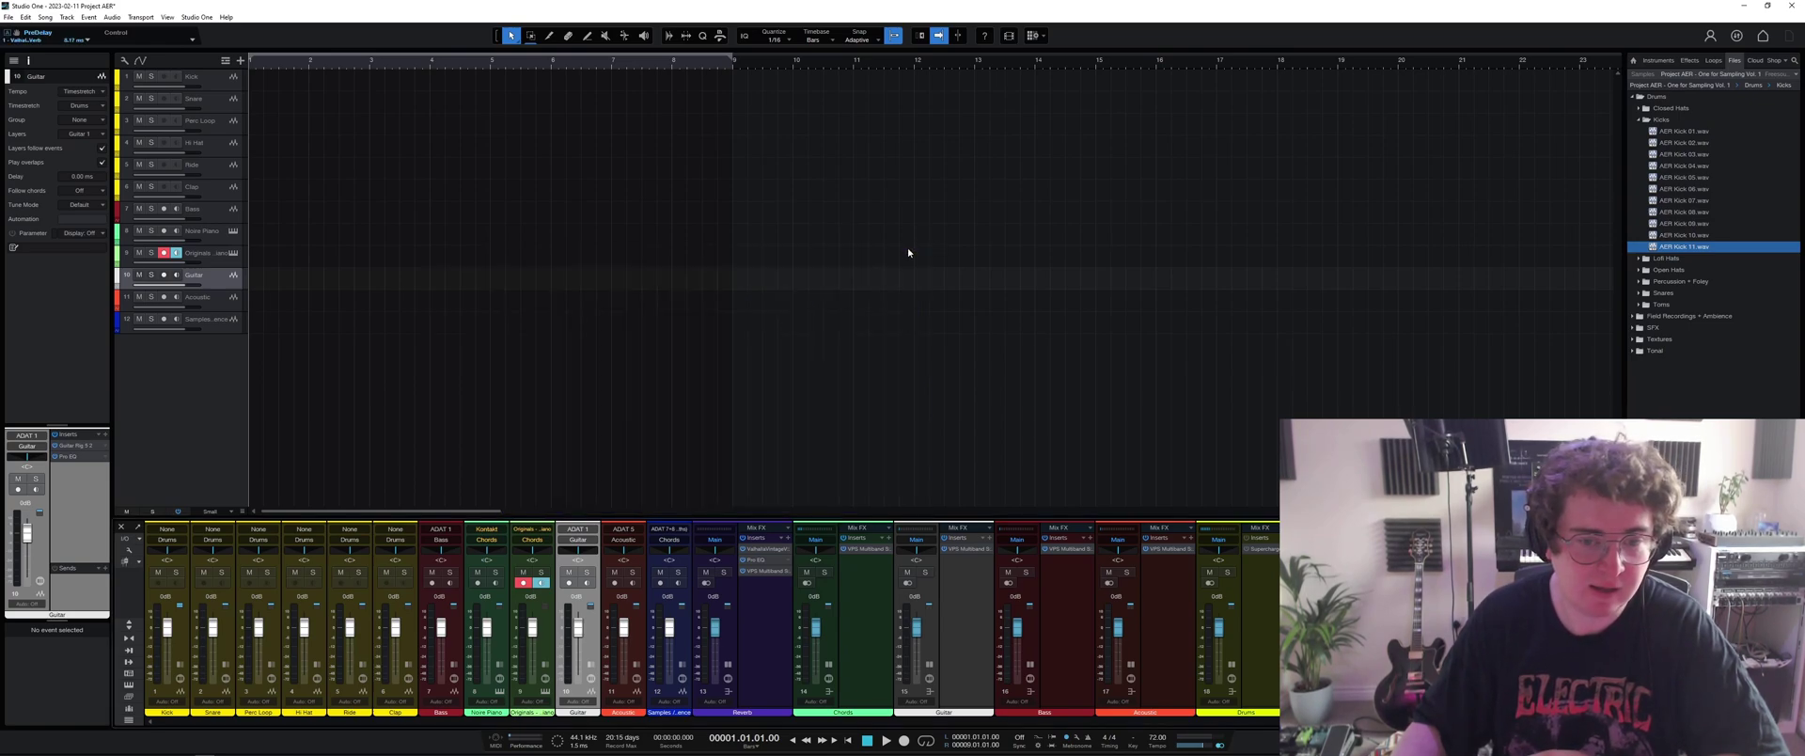
pyautogui.click(859, 550)
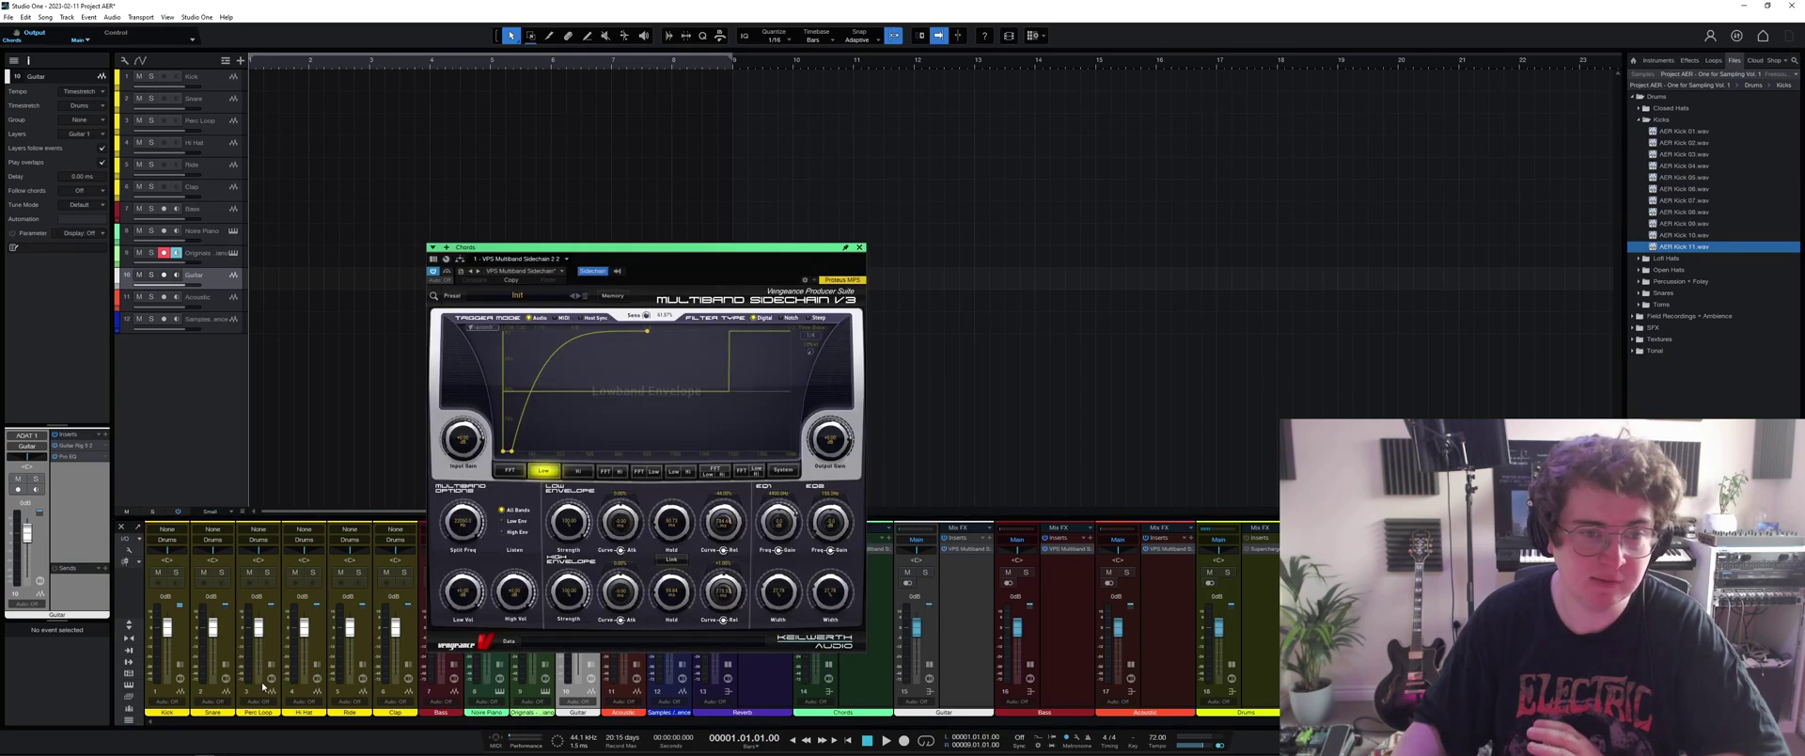
pyautogui.click(859, 247)
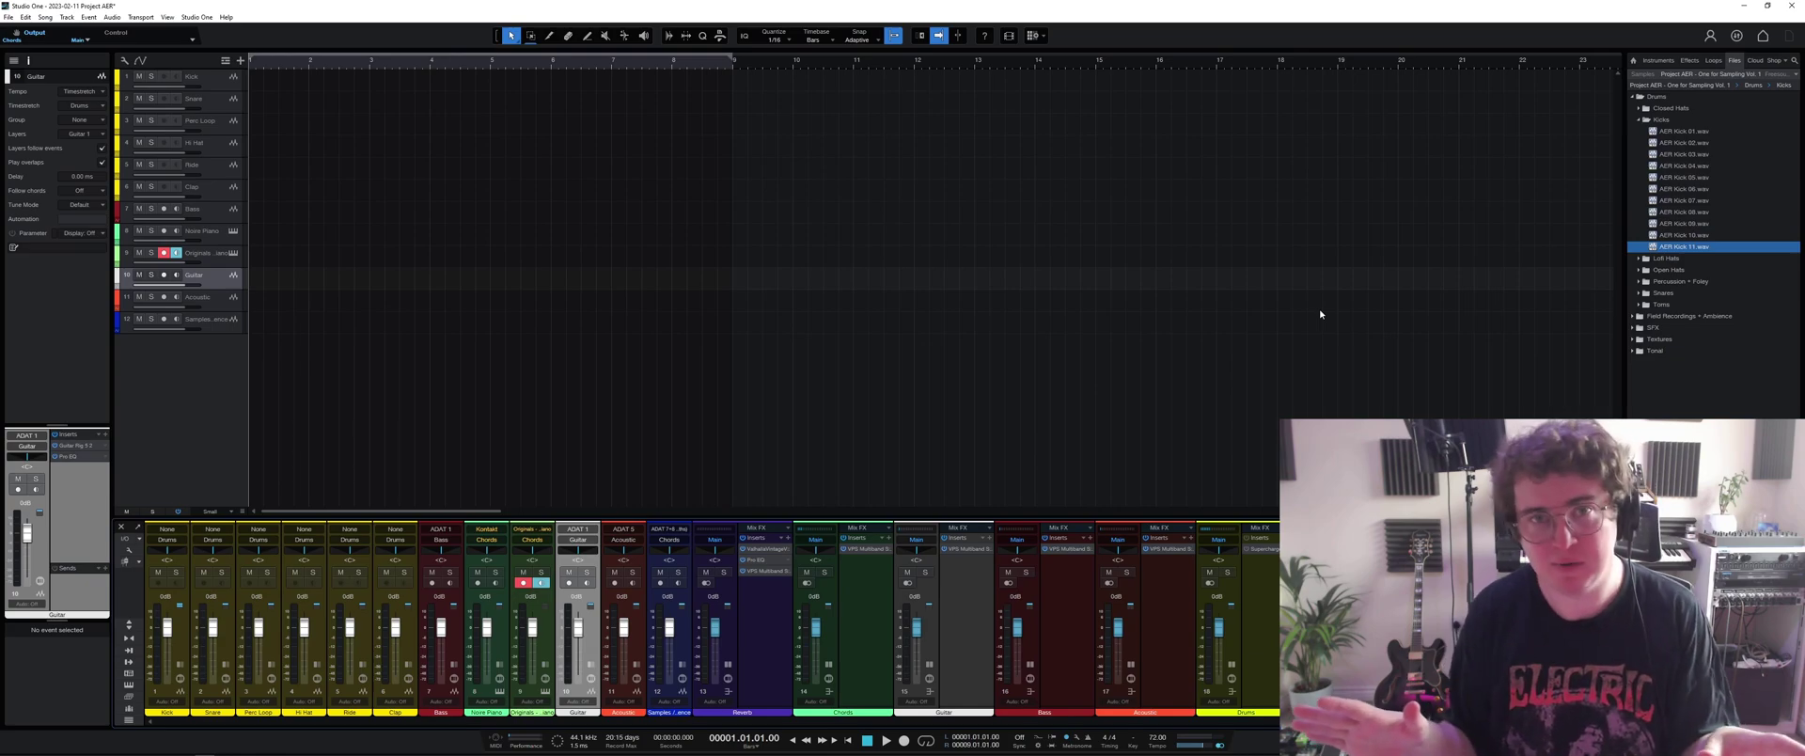
# Collapse the Kicks folder and audition the snare samples in the Snares folder one after another.
pyautogui.click(1639, 119)
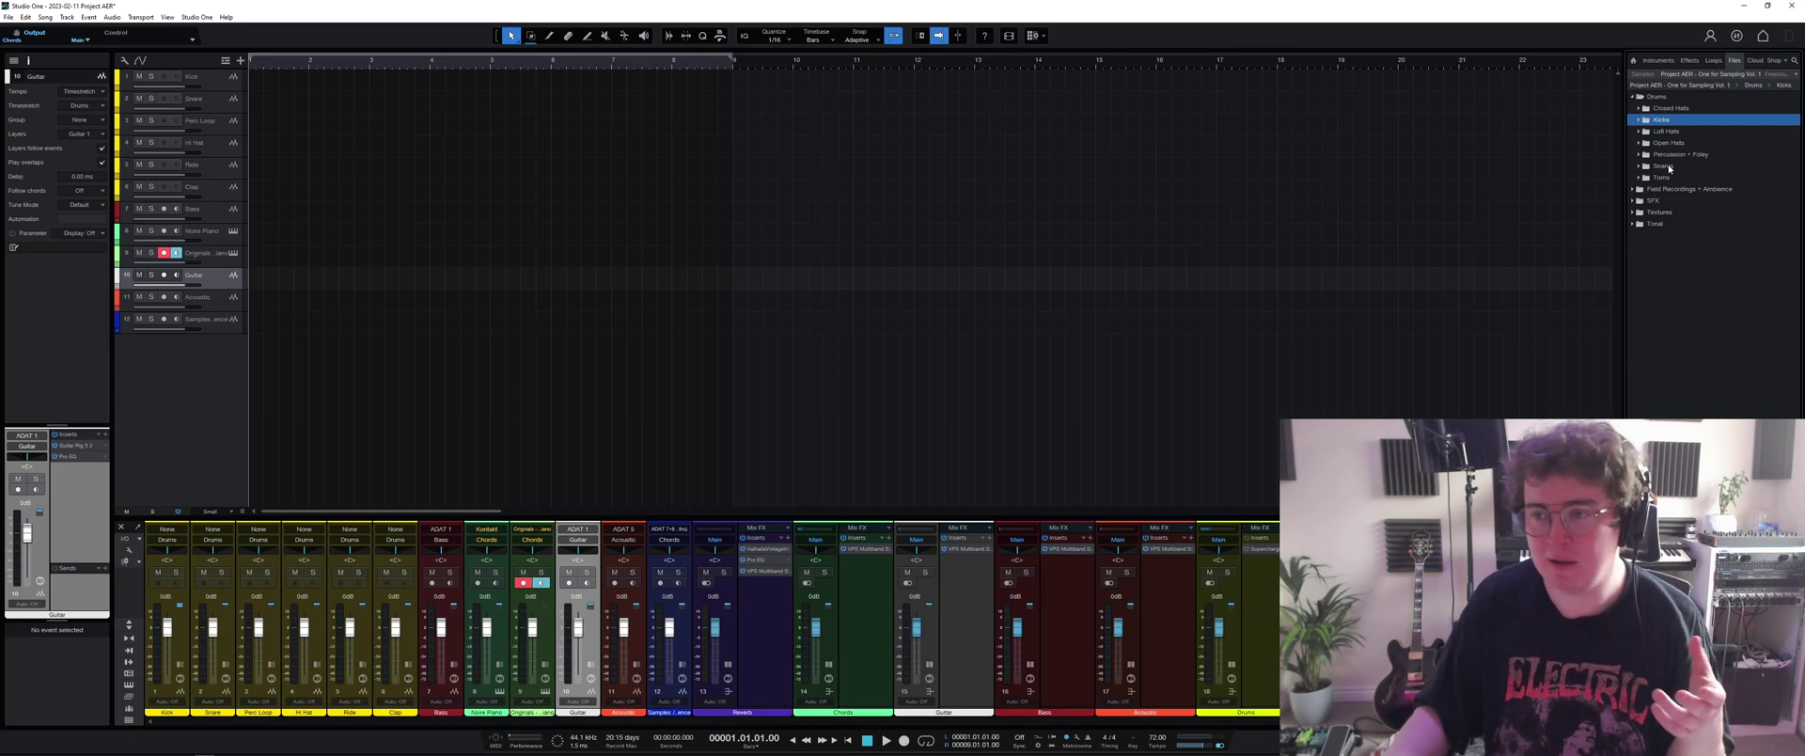
pyautogui.doubleClick(1664, 165)
pyautogui.press('Down')
pyautogui.press('Down')
pyautogui.press('Down')
pyautogui.press('Down')
pyautogui.press('Down')
pyautogui.press('Down')
pyautogui.press('Down')
pyautogui.press('Down')
pyautogui.press('Down')
pyautogui.press('Down')
pyautogui.press('Down')
pyautogui.press('Down')
pyautogui.press('Down')
pyautogui.press('Down')
pyautogui.press('Down')
pyautogui.press('Down')
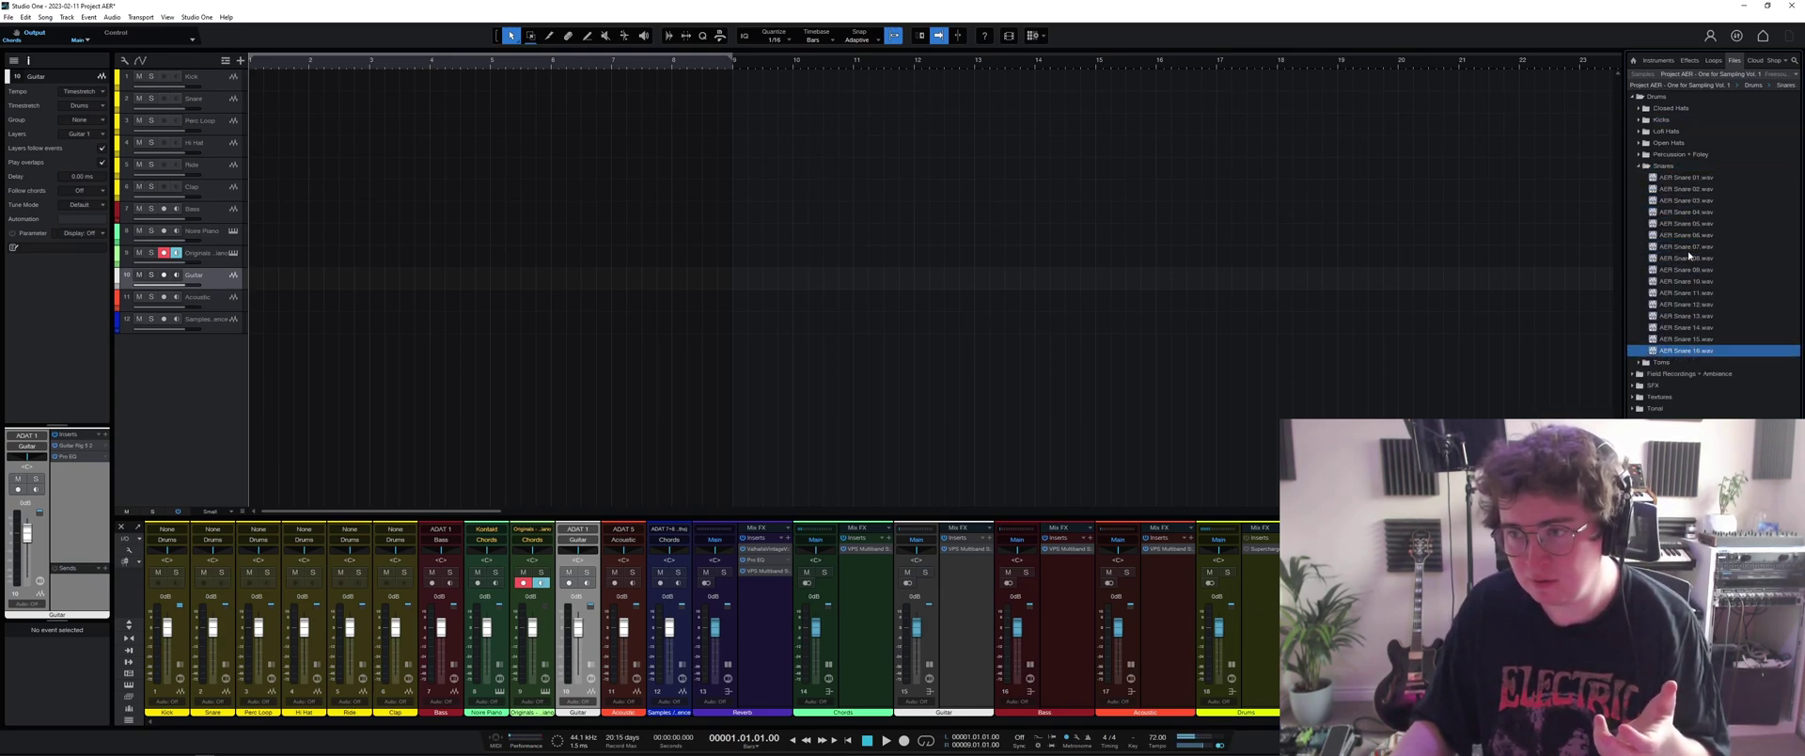
pyautogui.click(1688, 224)
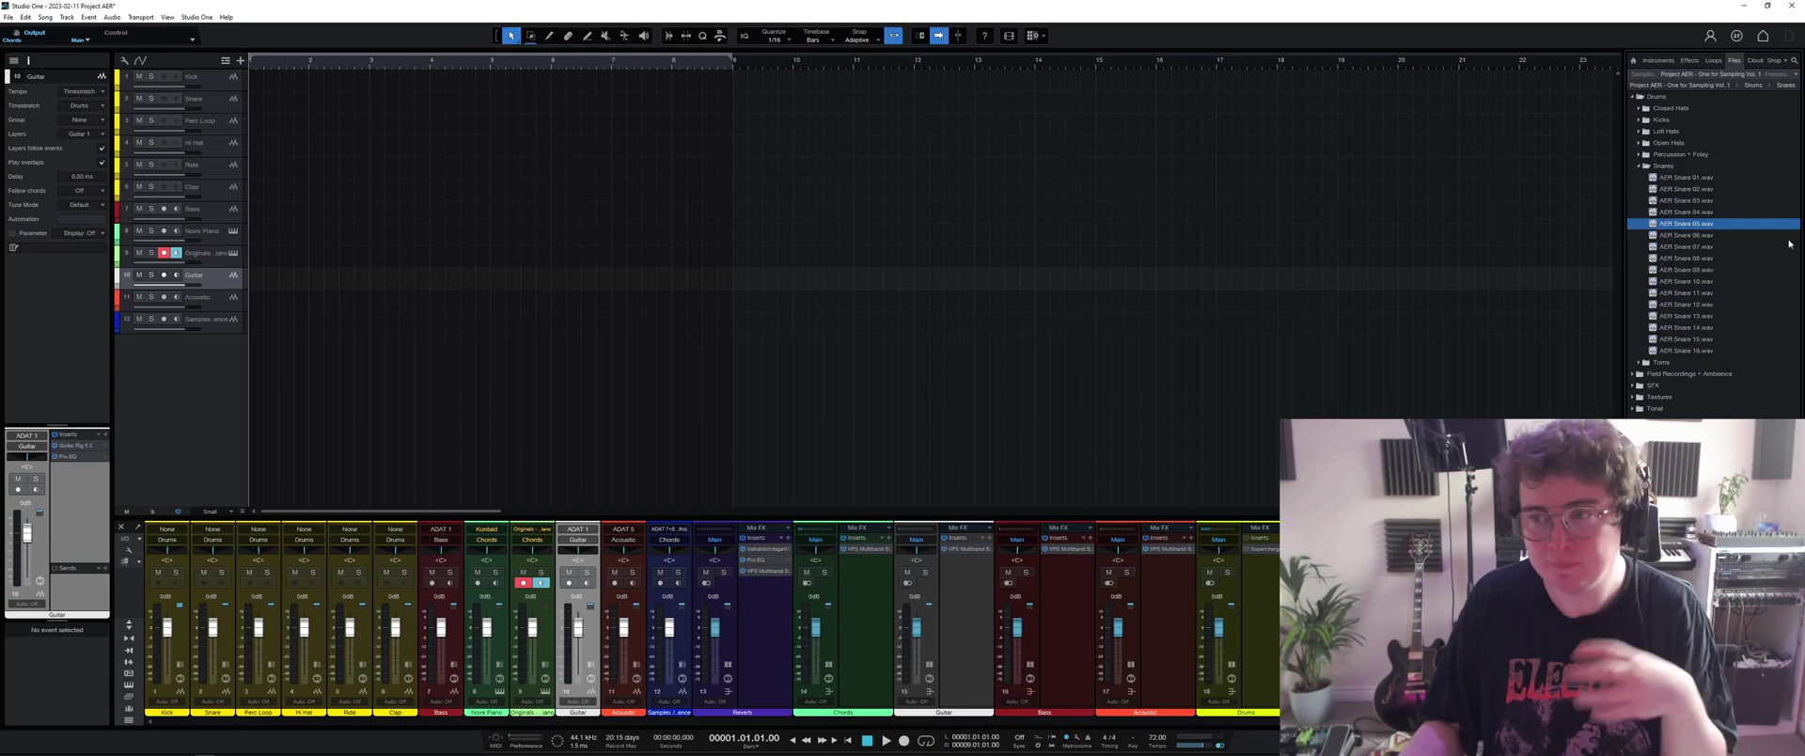
pyautogui.click(1672, 259)
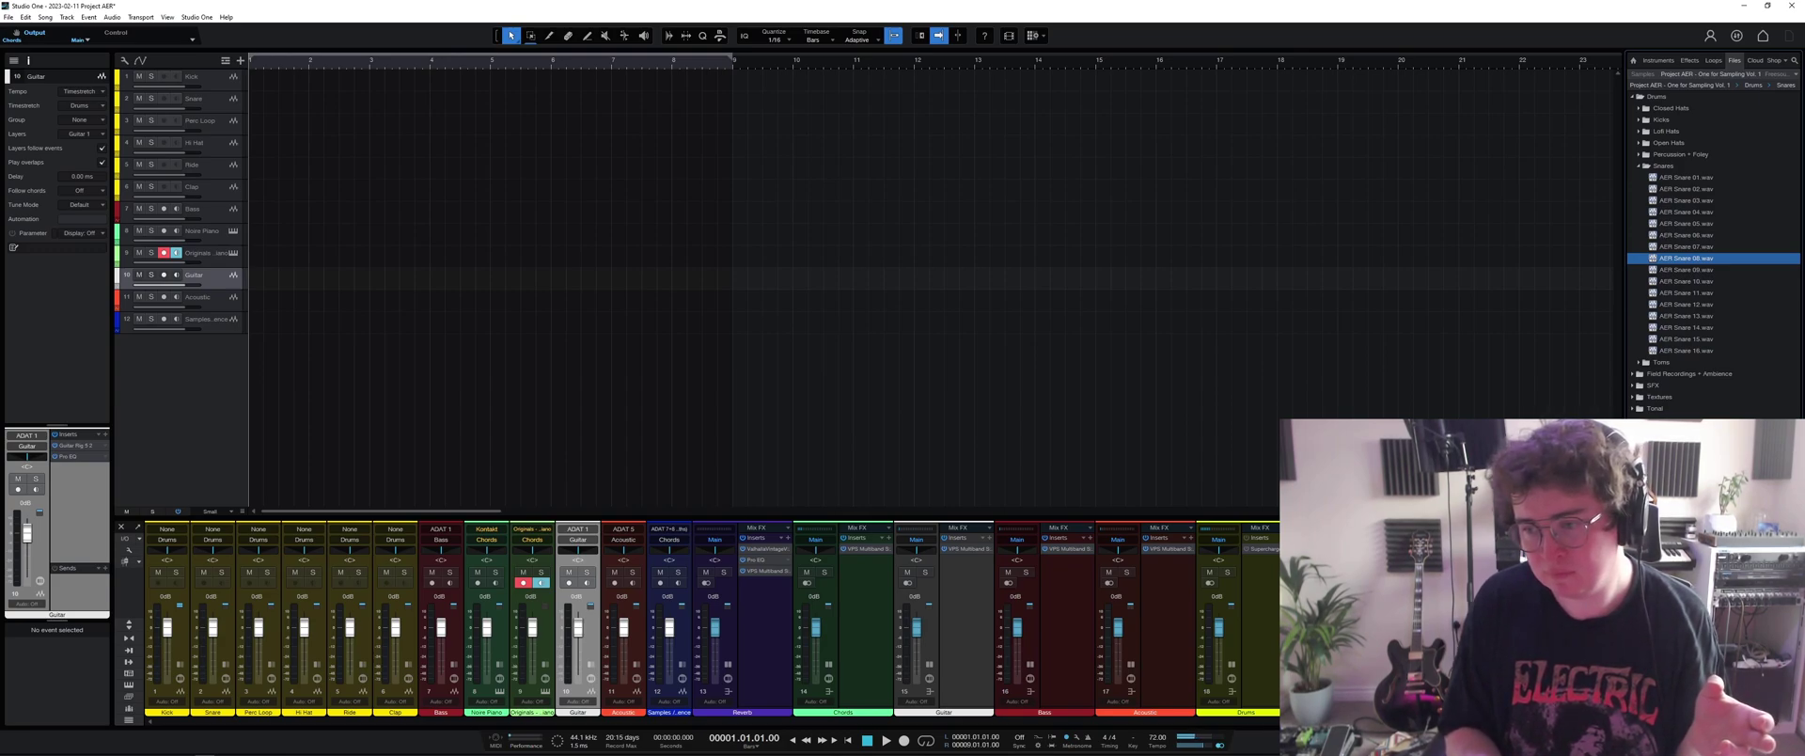
# Place AER Snare 13.wav on beats 2 and 4 of the Snare track and duplicate the hits through four bars.
pyautogui.moveTo(1656, 317); pyautogui.dragTo(296, 101)
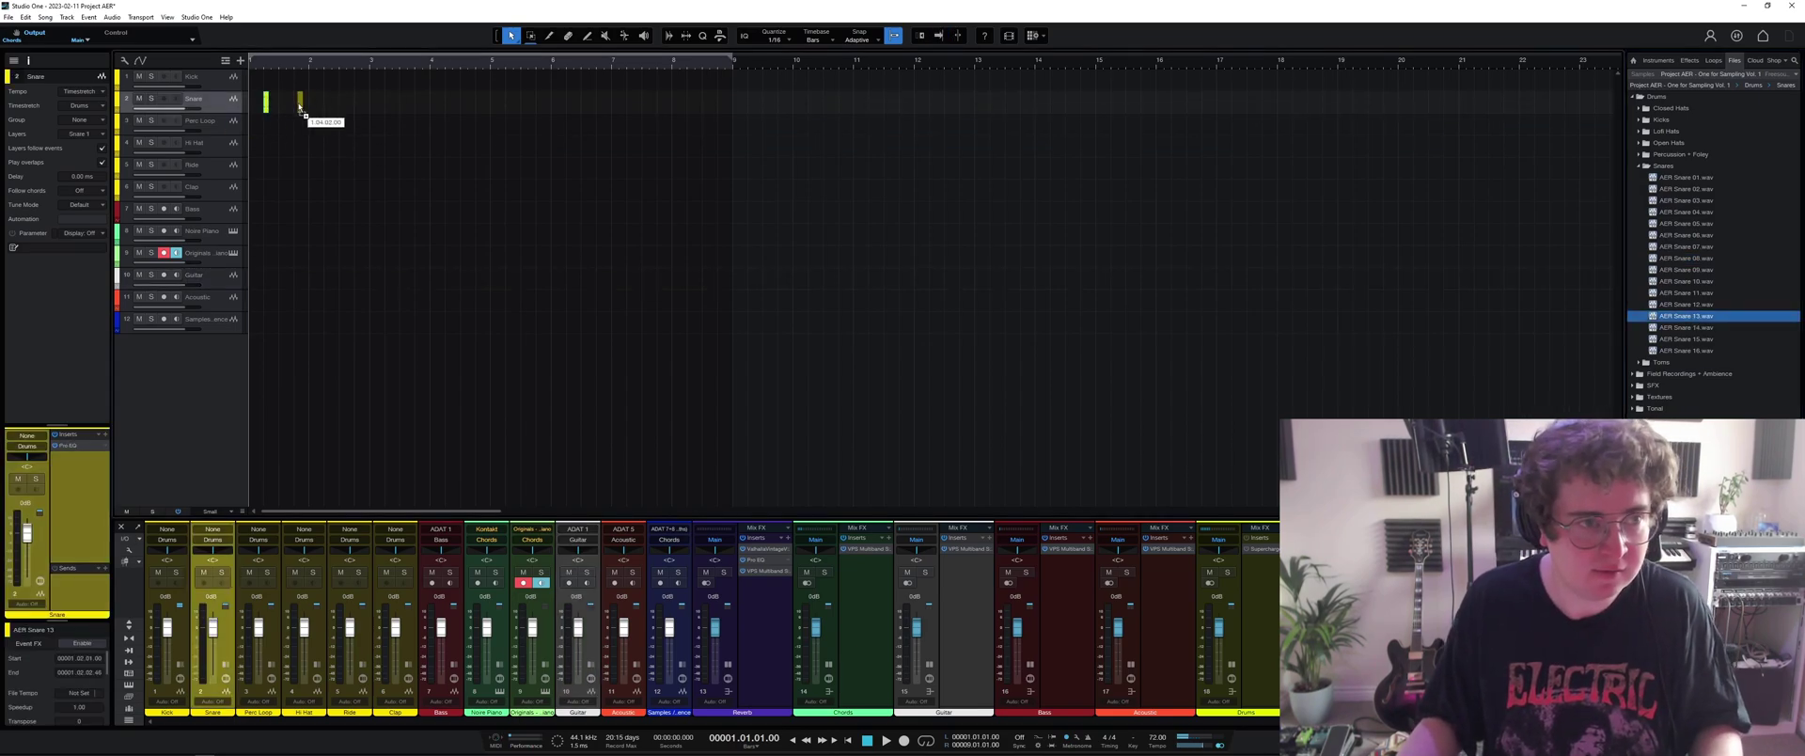
pyautogui.press('d')
pyautogui.press('d')
pyautogui.press('d')
pyautogui.press('d')
pyautogui.press('d')
pyautogui.press('d')
# Shorten the loop range to the first four bars.
pyautogui.moveTo(732, 60); pyautogui.dragTo(479, 60)
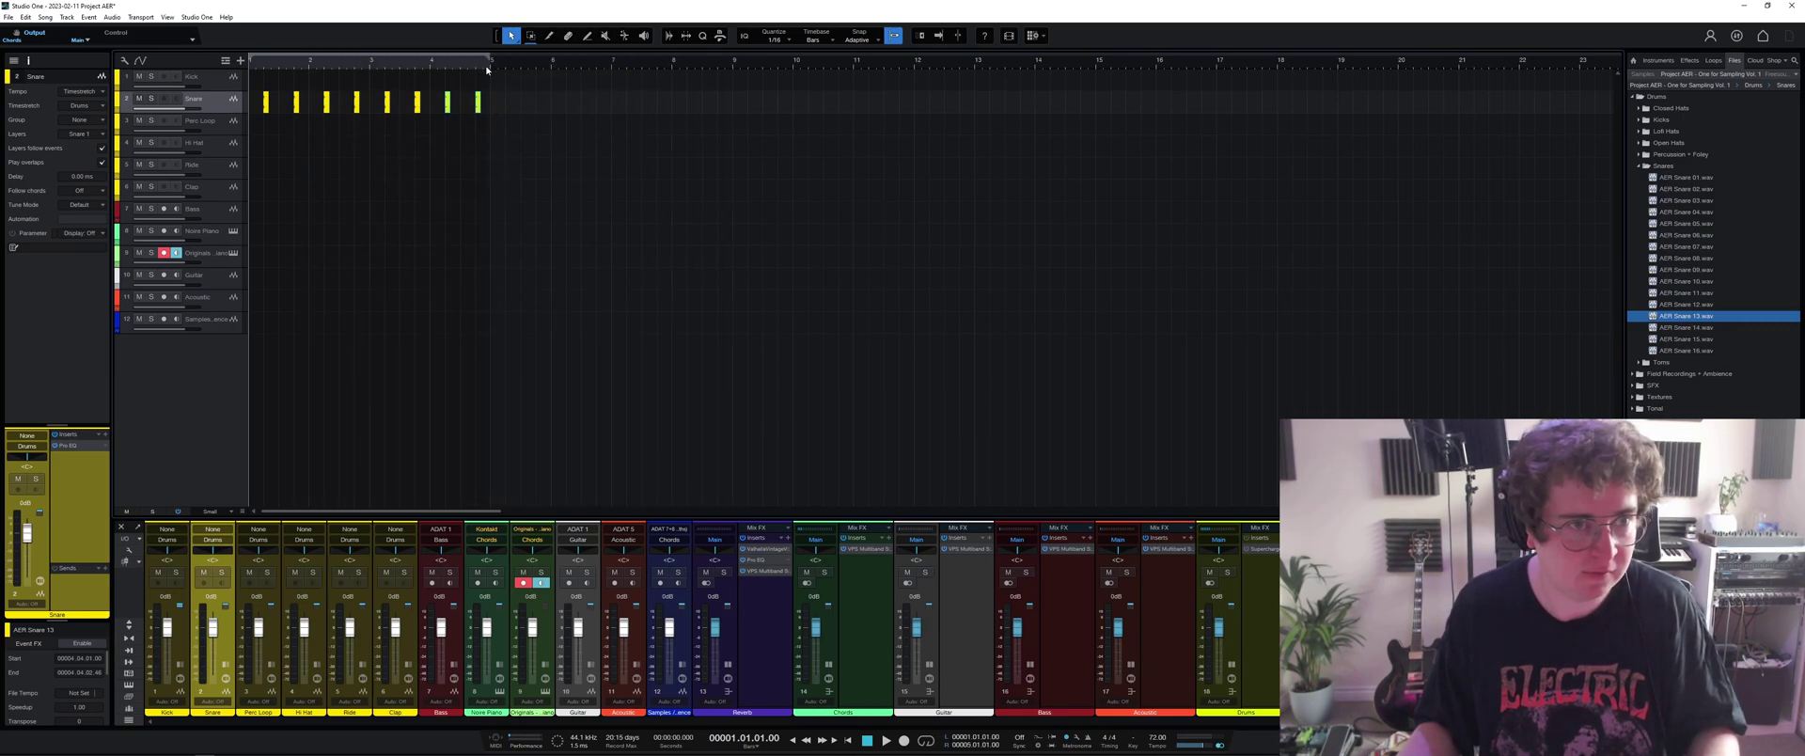
pyautogui.press('e')
pyautogui.hscroll(-3, 695, 282)
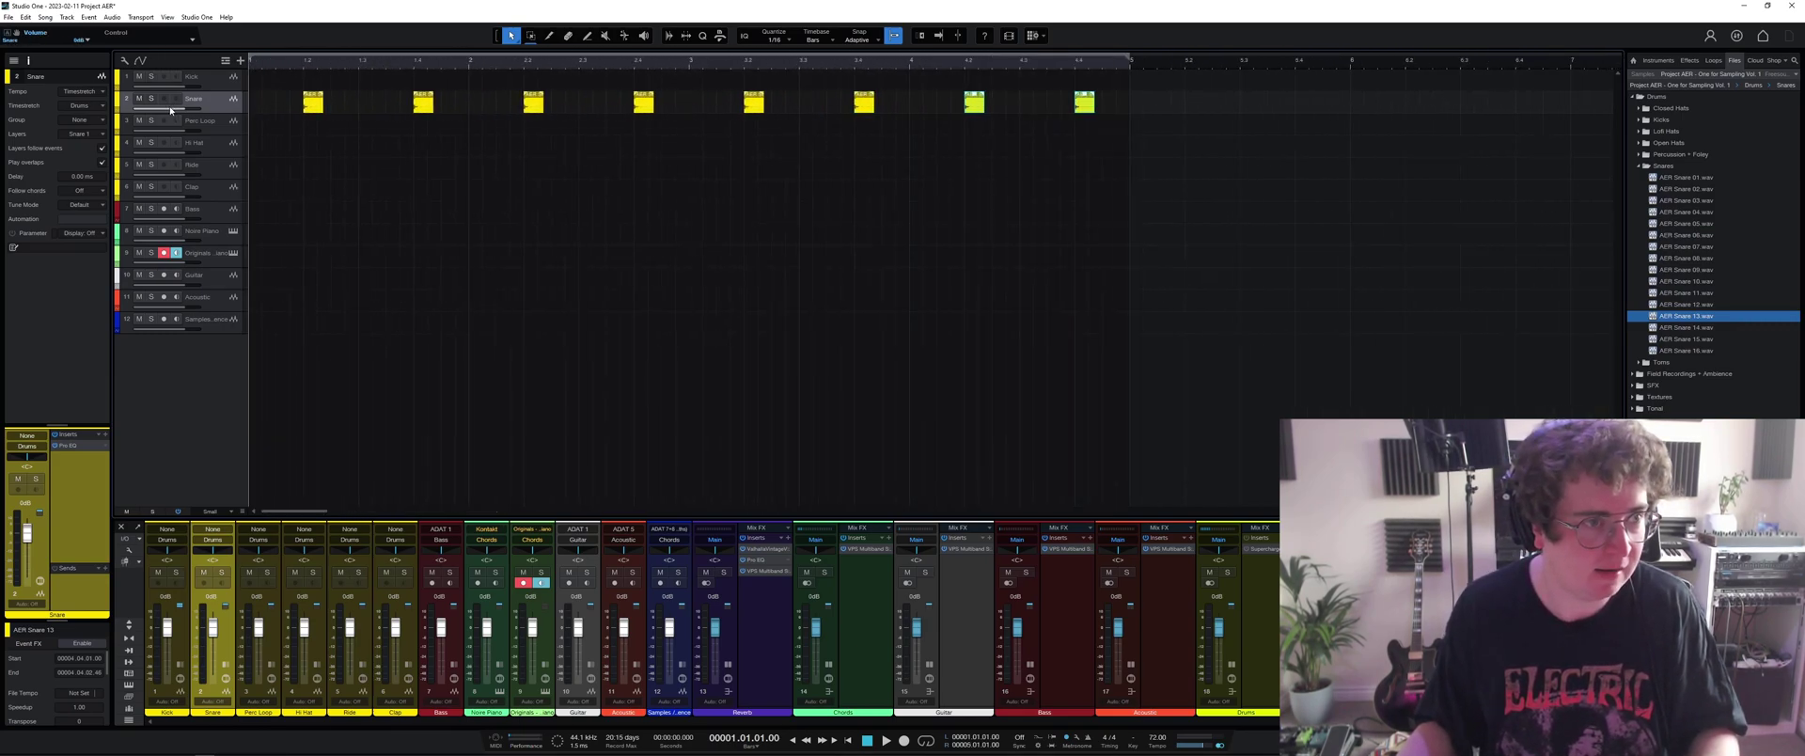
# Lower the Snare track's volume while checking its level in playback.
pyautogui.moveTo(171, 110); pyautogui.dragTo(160, 111)
pyautogui.press('space')
pyautogui.press('space')
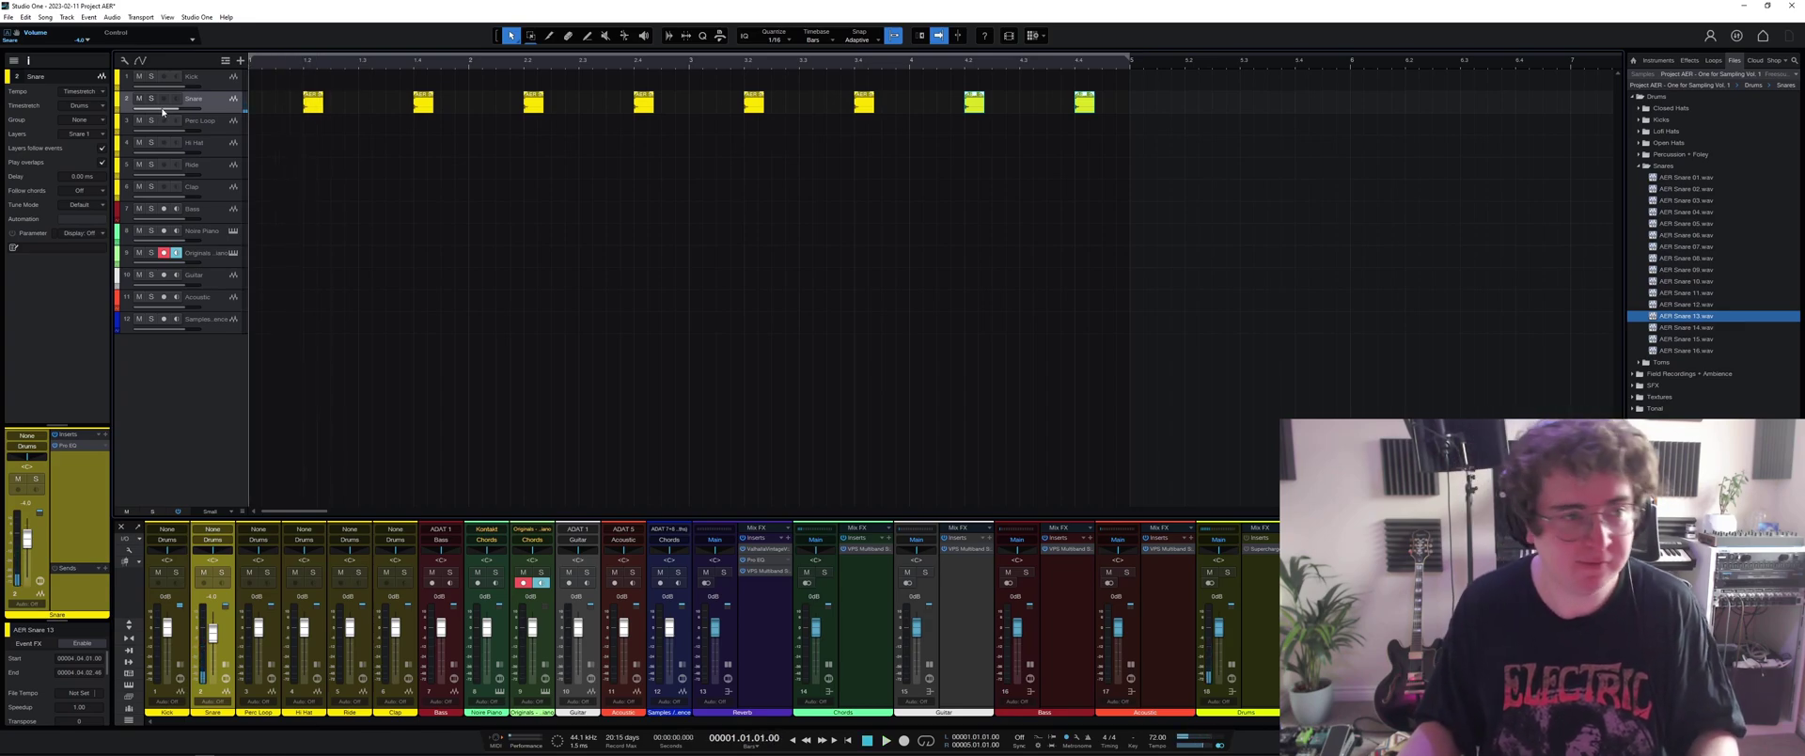
pyautogui.moveTo(162, 111); pyautogui.dragTo(165, 131)
pyautogui.press('space')
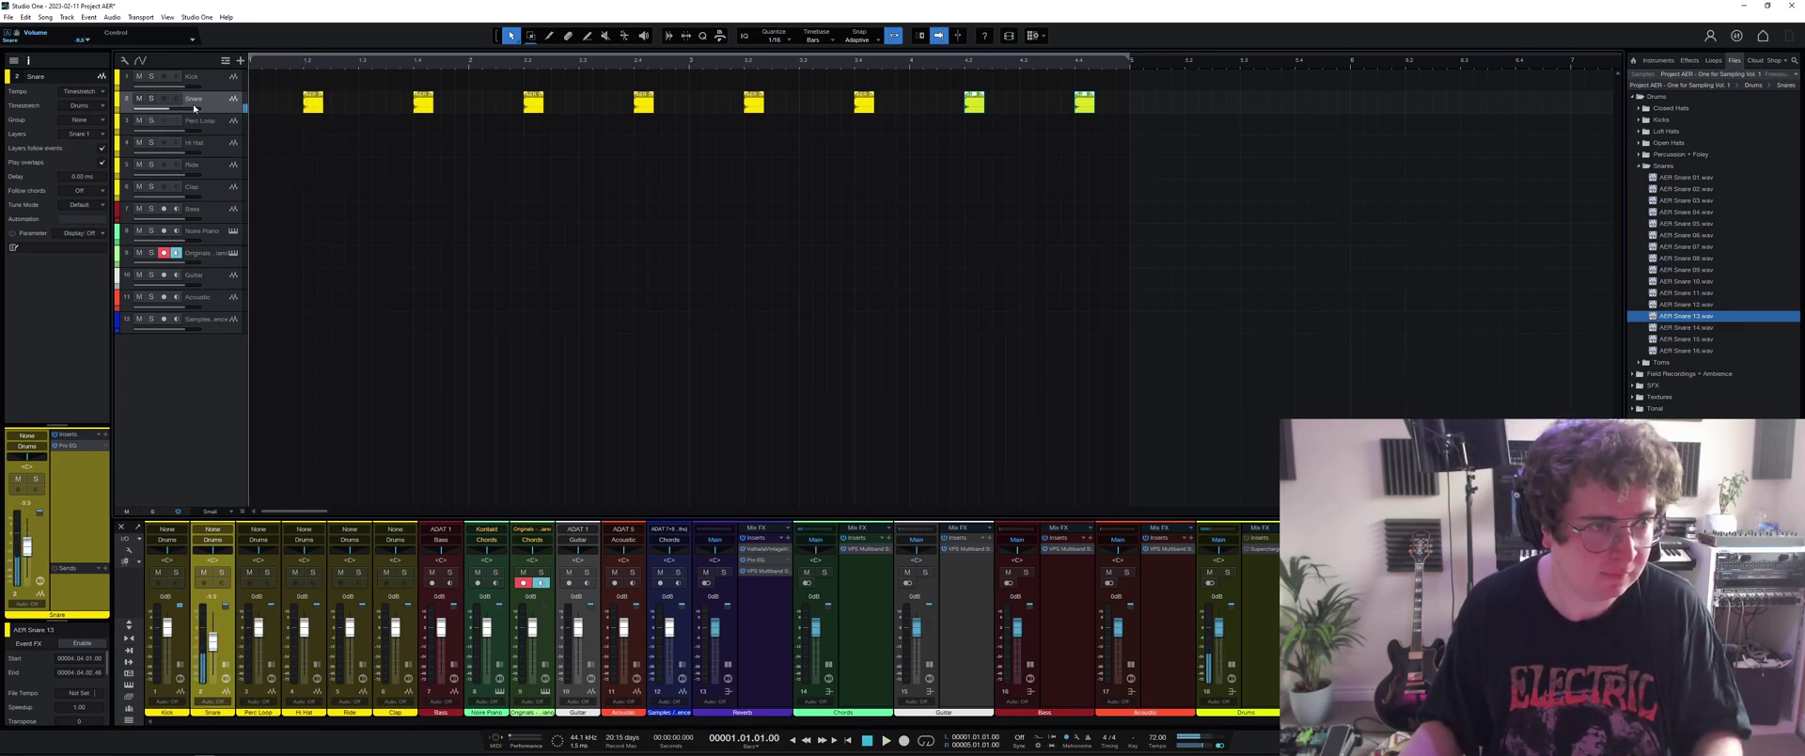
pyautogui.press('space')
# Move the Snare track above Kick and lower the volume of all the other tracks together to about -10.7 dB.
pyautogui.click(224, 81)
pyautogui.moveTo(203, 99); pyautogui.dragTo(202, 75)
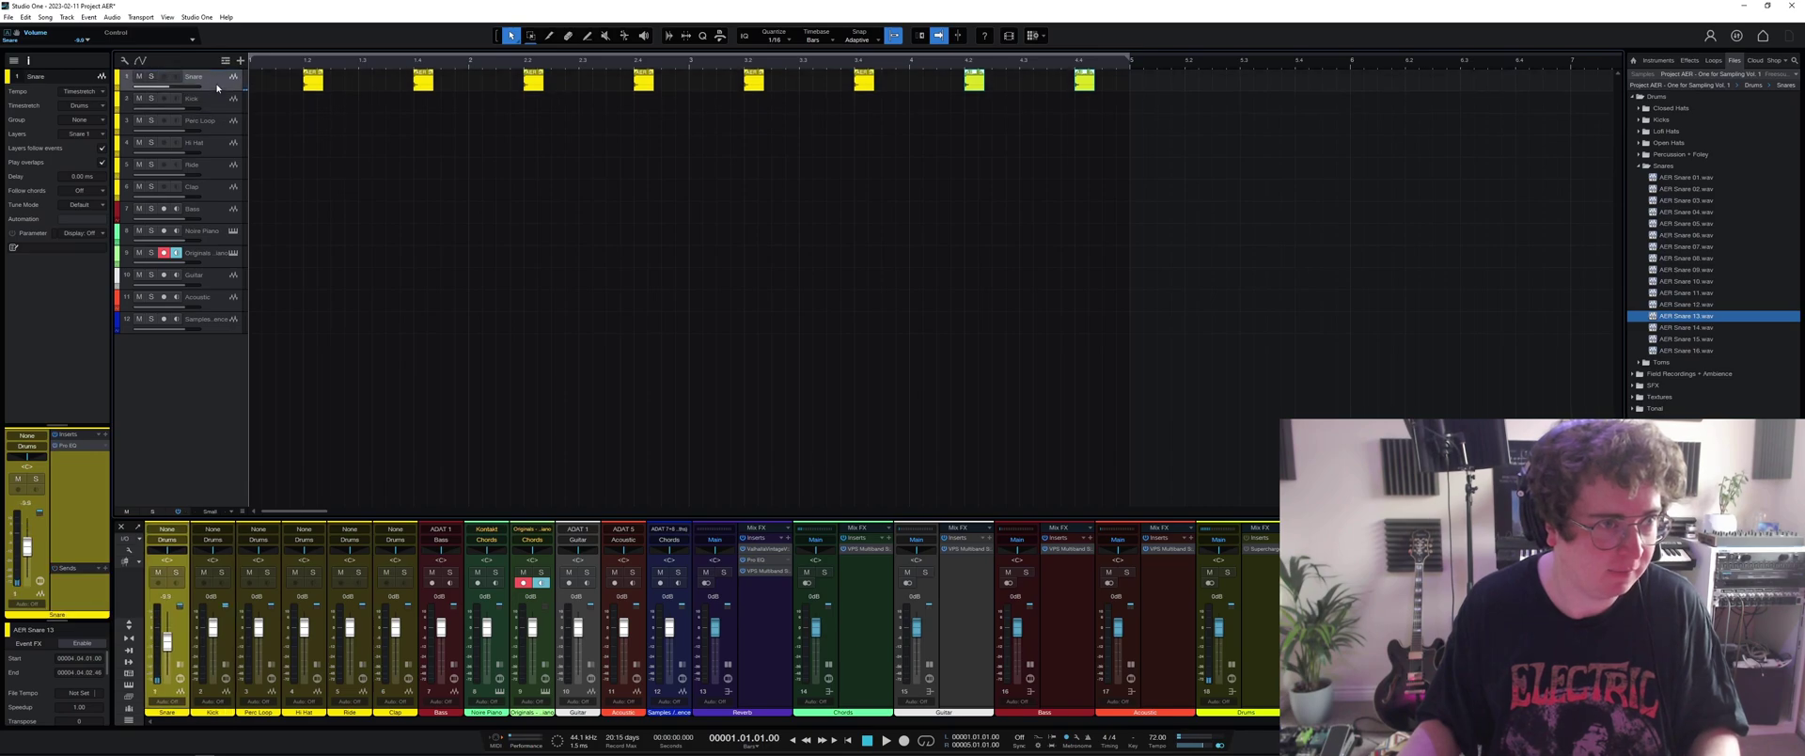
pyautogui.click(213, 324)
pyautogui.moveTo(213, 333); pyautogui.dragTo(183, 350)
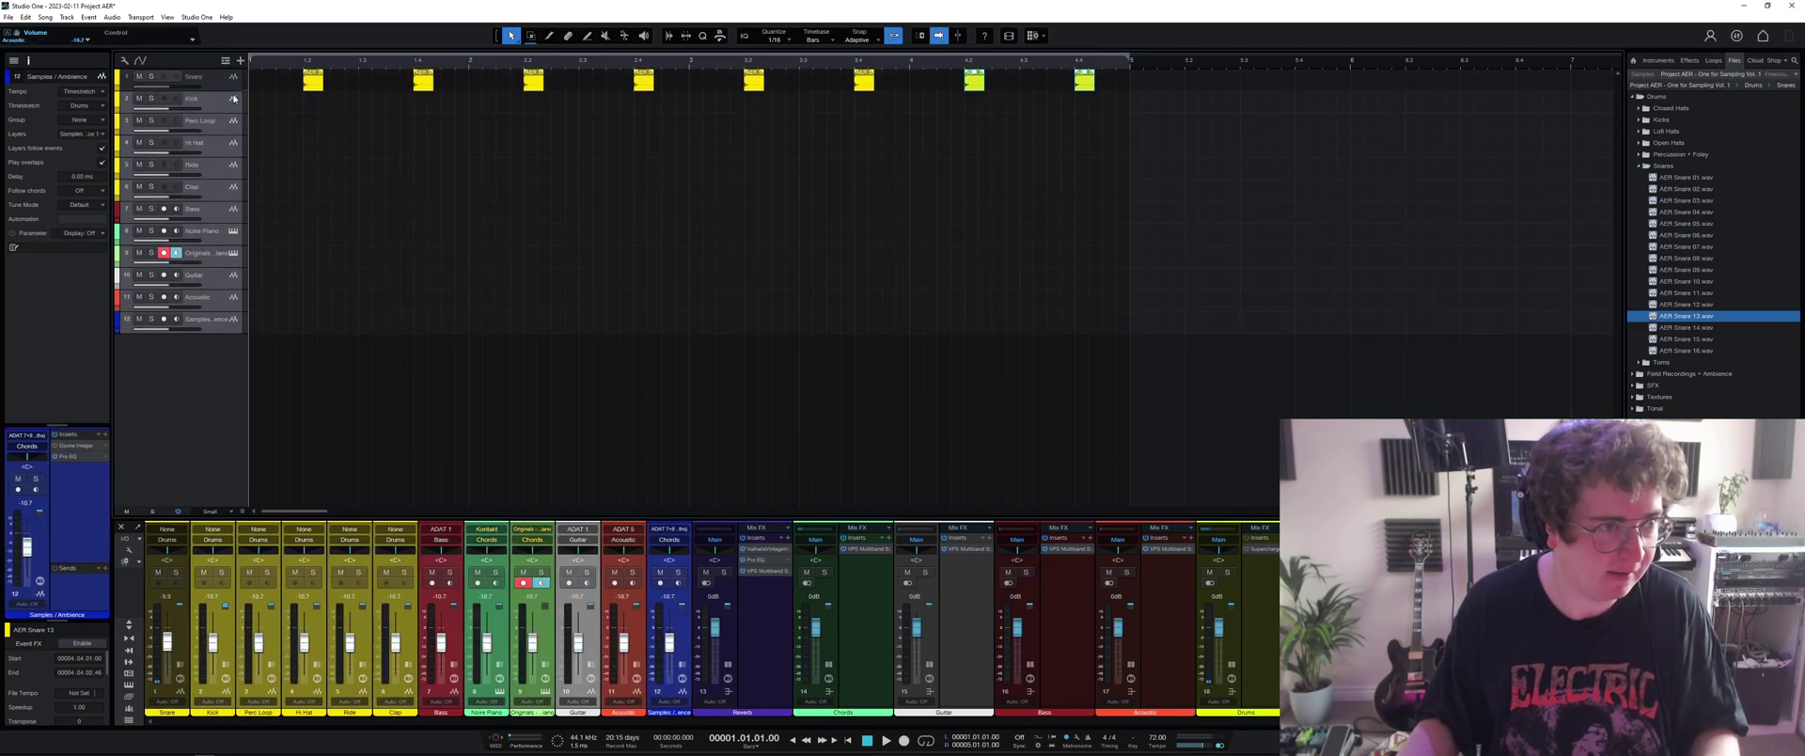
# Raise the Snare track's volume slightly during playback and move the track back below Kick.
pyautogui.click(188, 83)
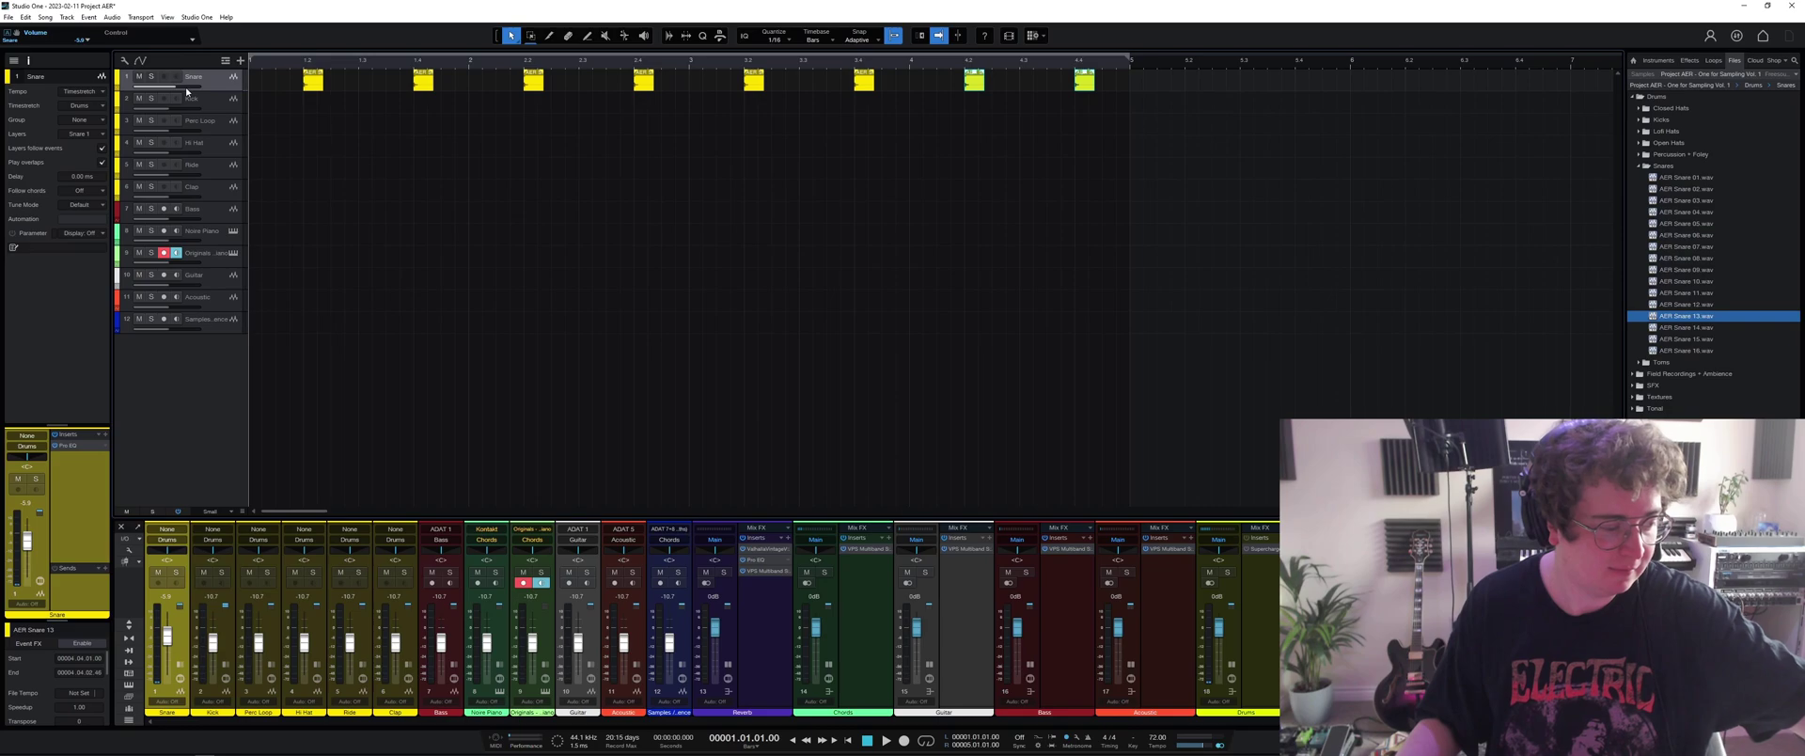
pyautogui.press('space')
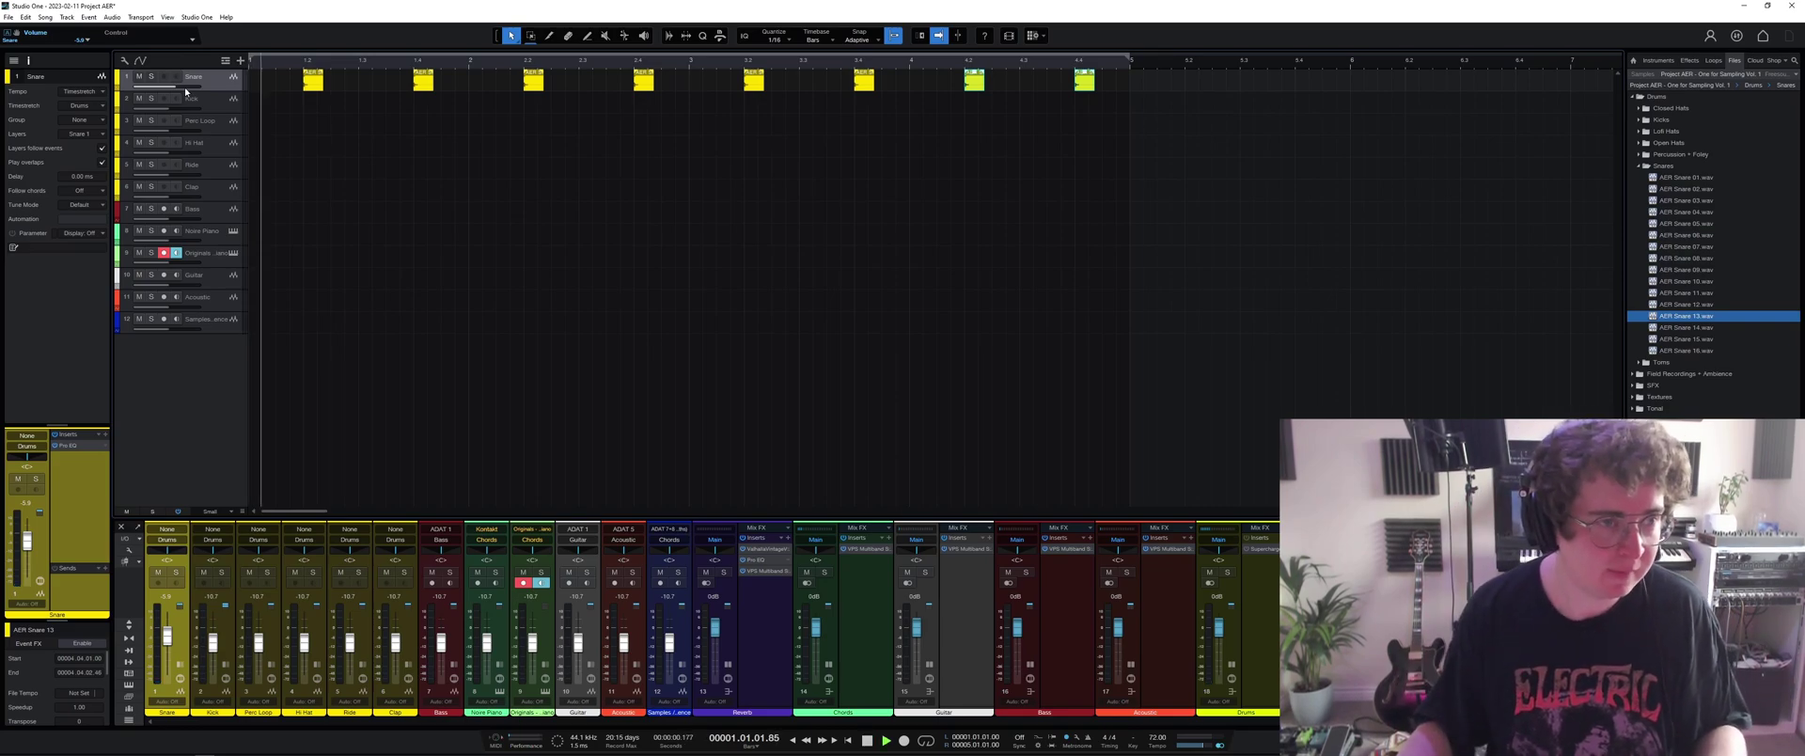
pyautogui.moveTo(185, 91); pyautogui.dragTo(188, 109)
pyautogui.press('space')
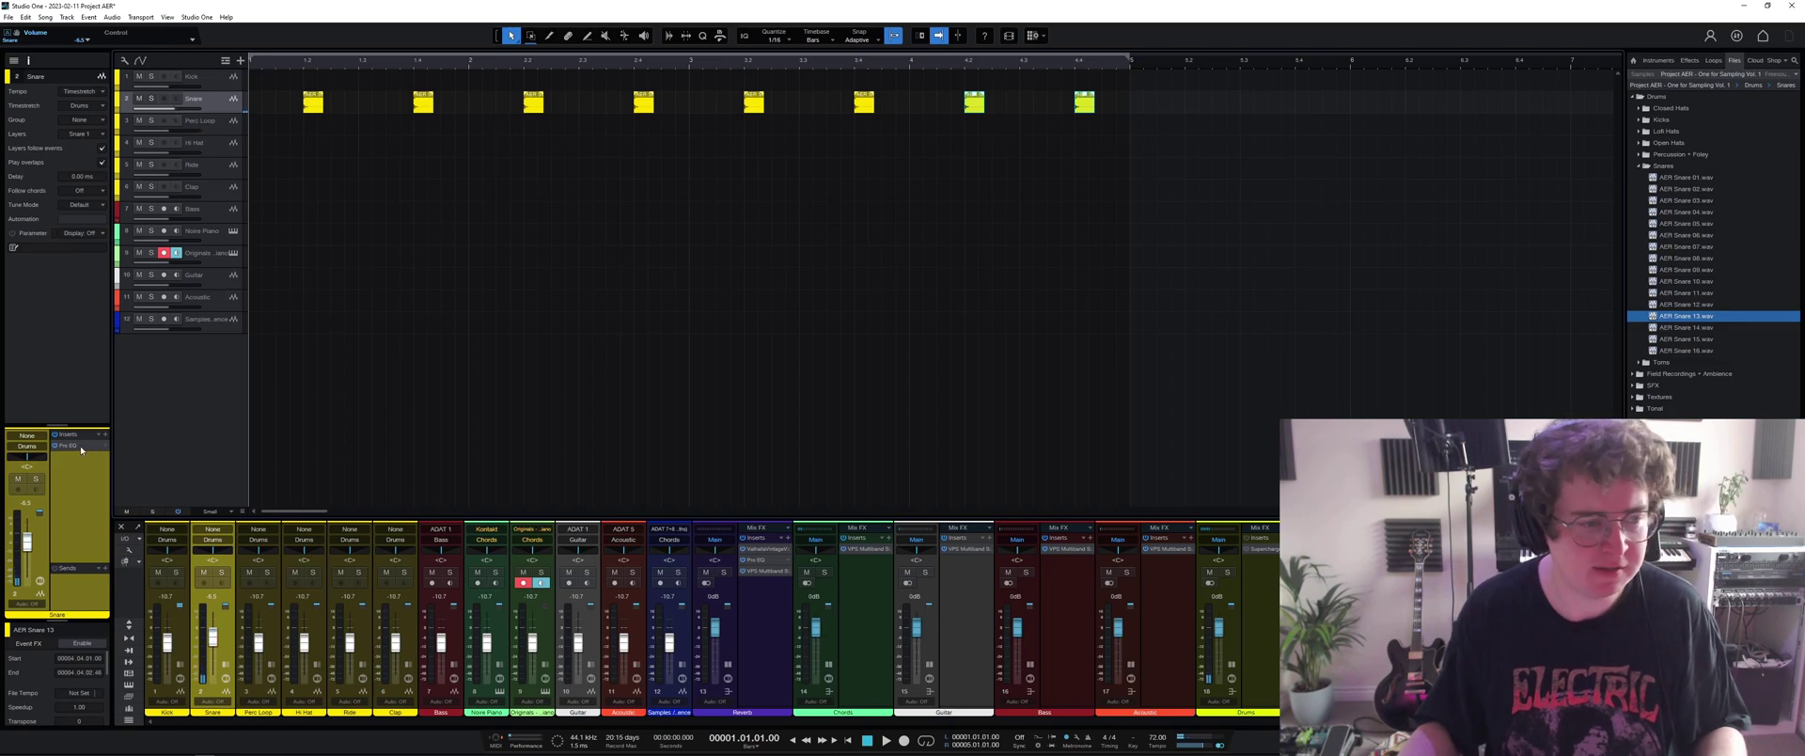
# Shape the snare with Pro EQ: low cut near 78 Hz, high cut near 6.3 kHz, and gentle cuts across the mids and highs.
pyautogui.doubleClick(81, 446)
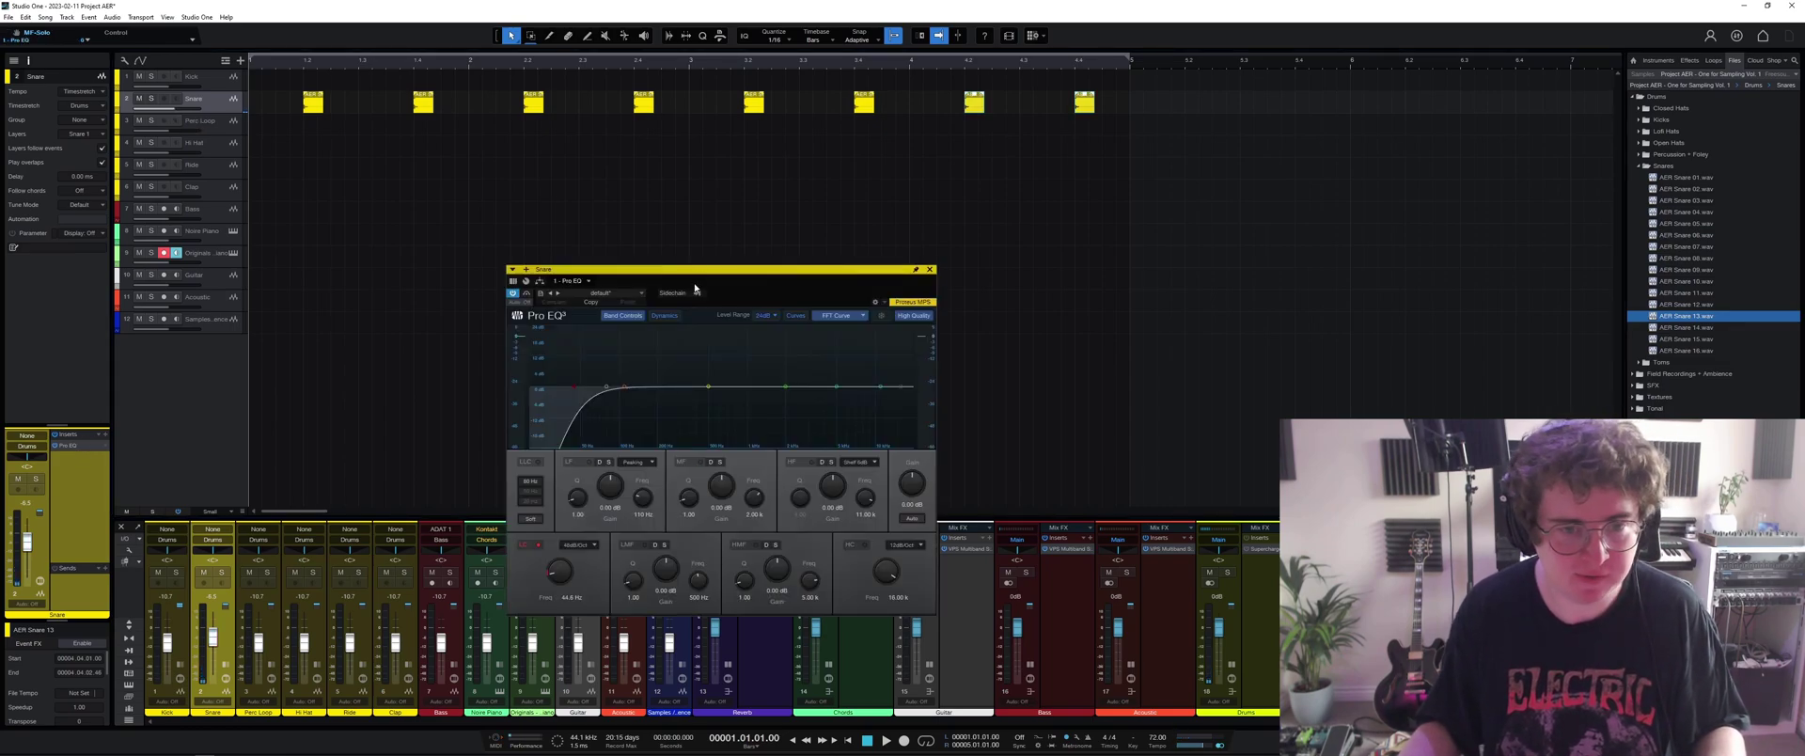
pyautogui.press('space')
pyautogui.moveTo(755, 322); pyautogui.dragTo(797, 366)
pyautogui.moveTo(678, 323); pyautogui.dragTo(670, 337)
pyautogui.moveTo(545, 321); pyautogui.dragTo(636, 324)
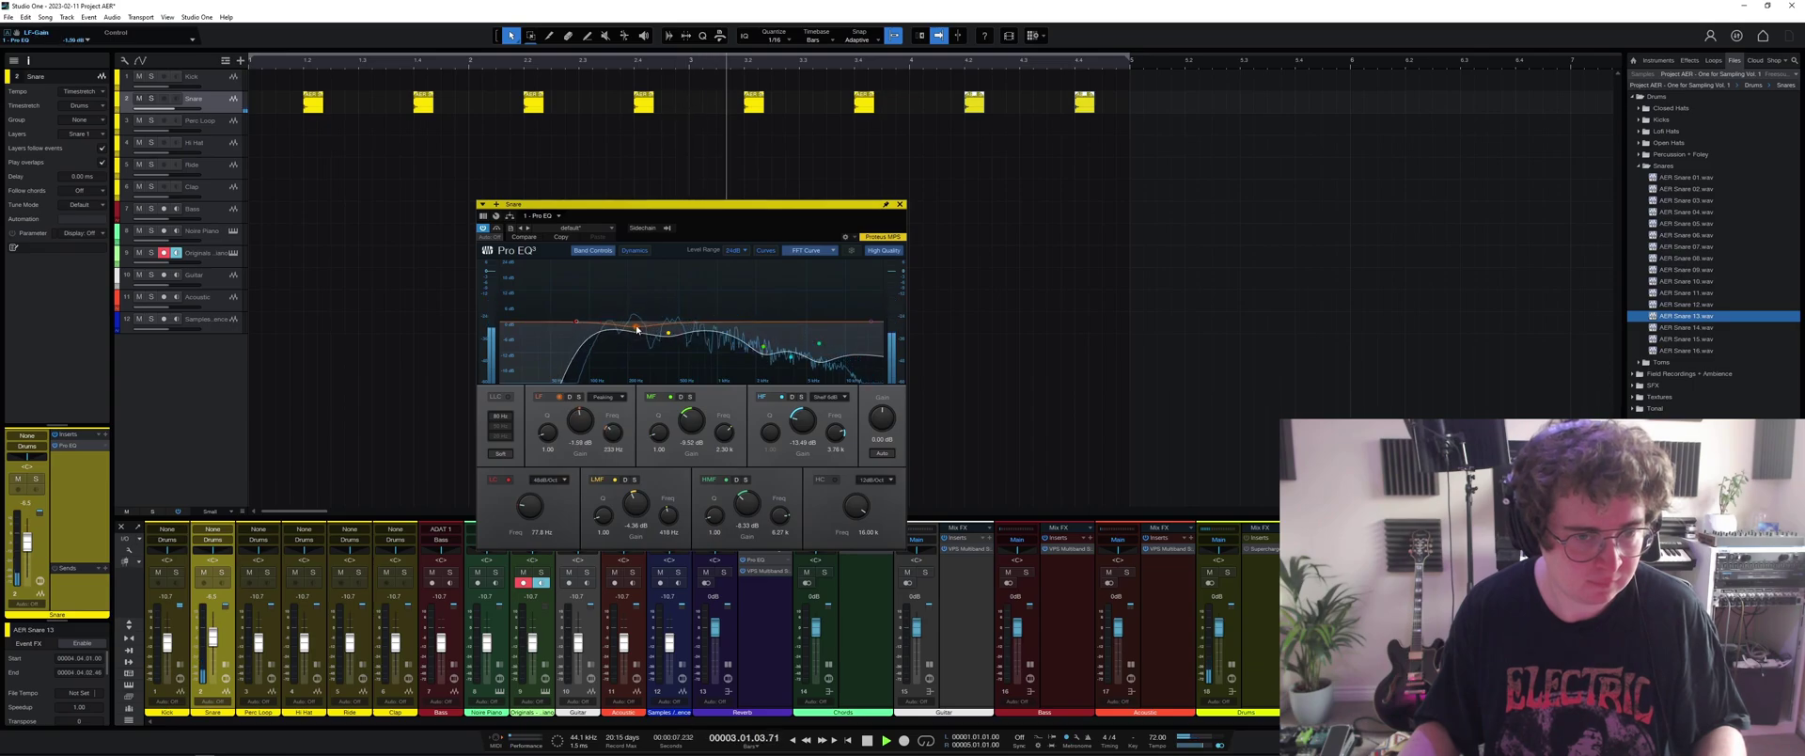
pyautogui.moveTo(762, 349); pyautogui.dragTo(753, 331)
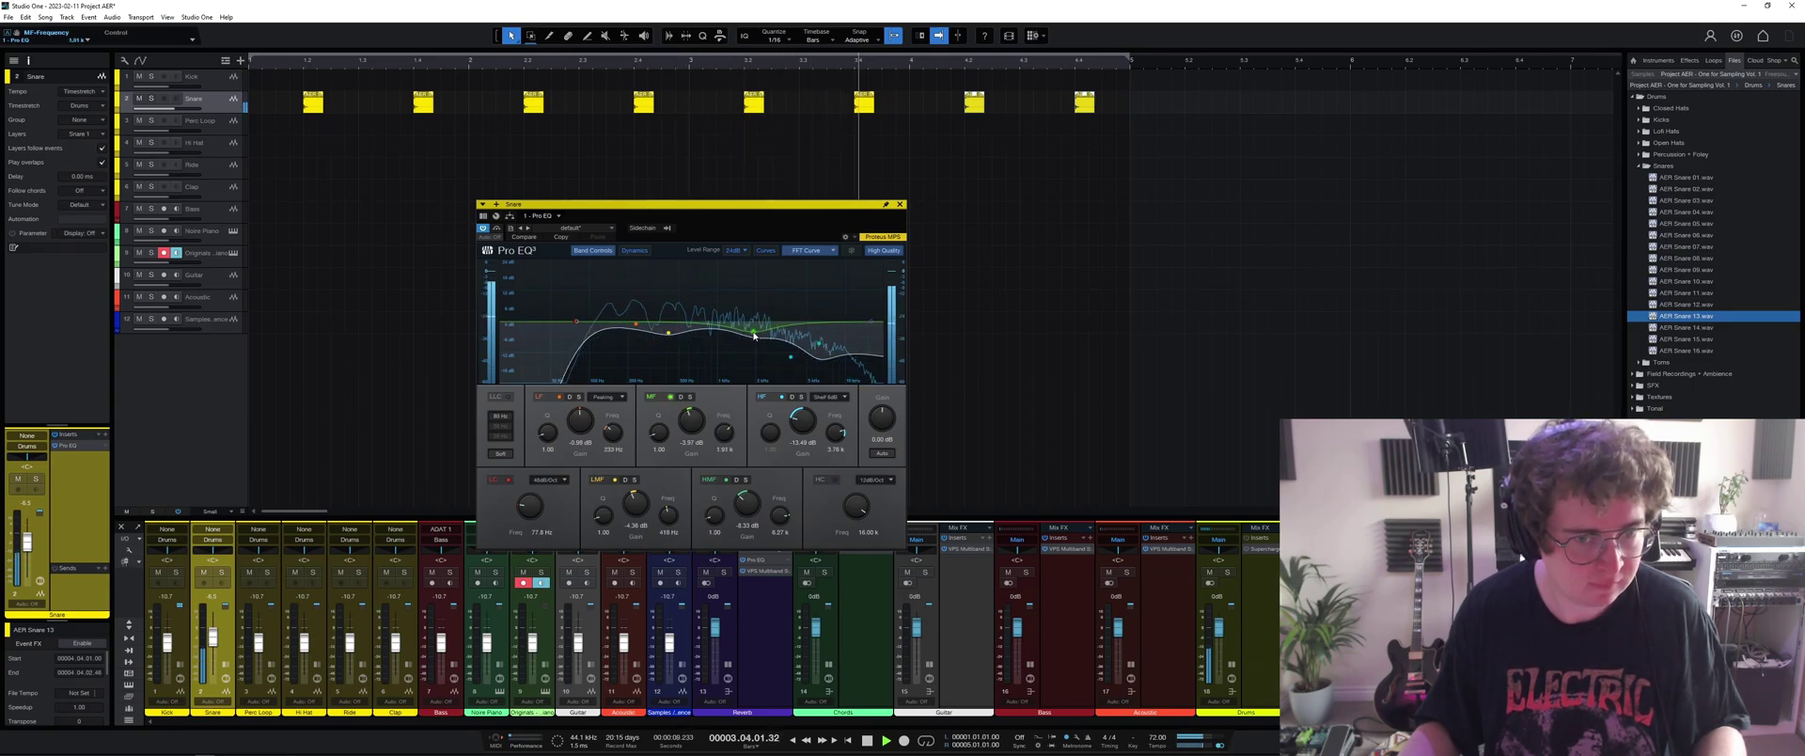
pyautogui.moveTo(873, 323); pyautogui.dragTo(841, 374)
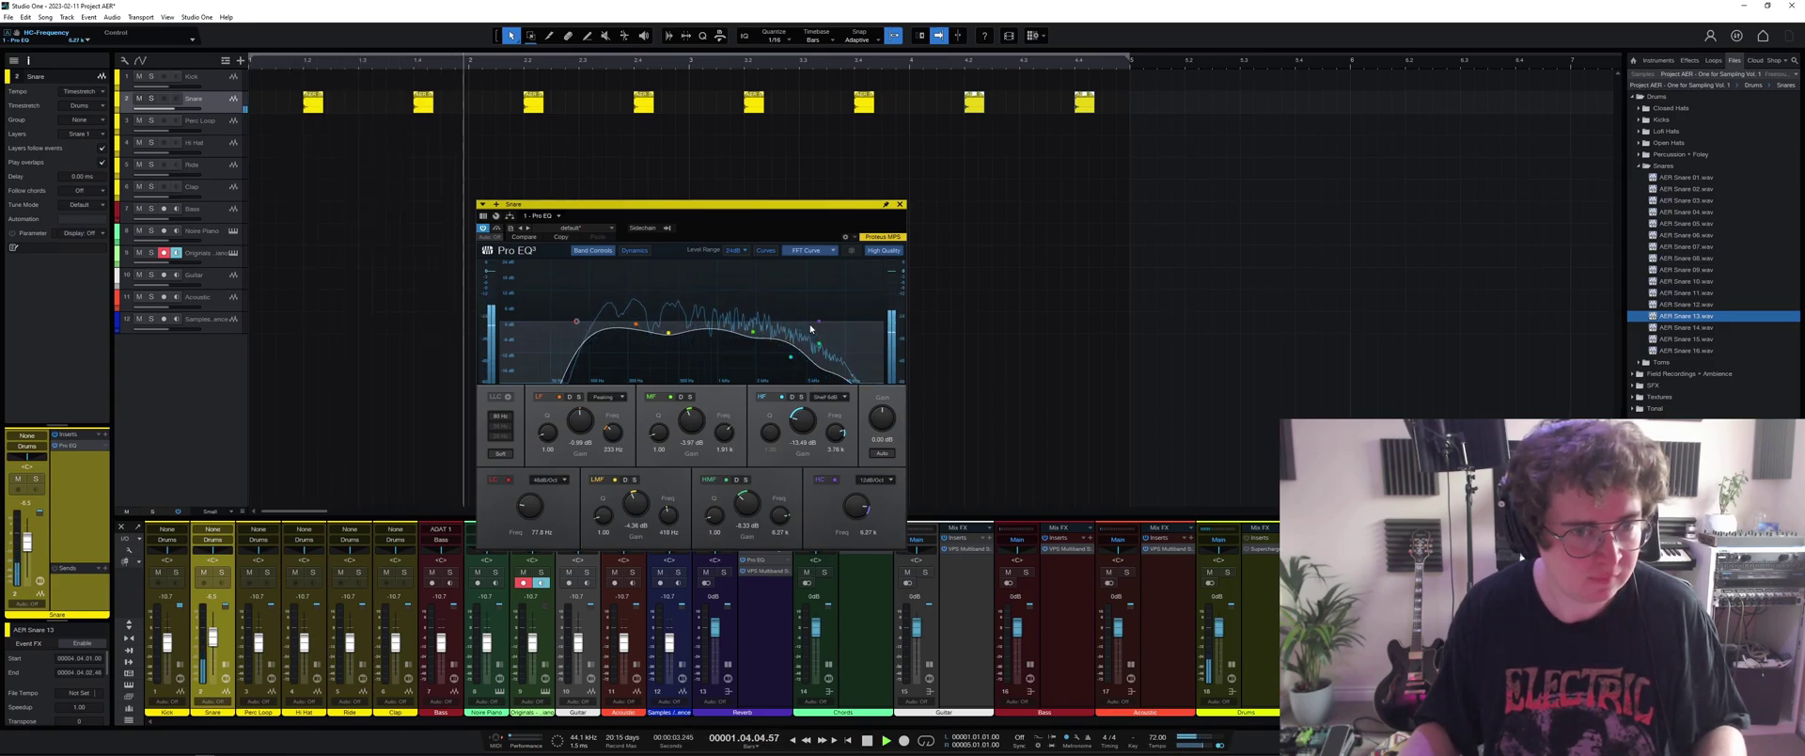
pyautogui.press('space')
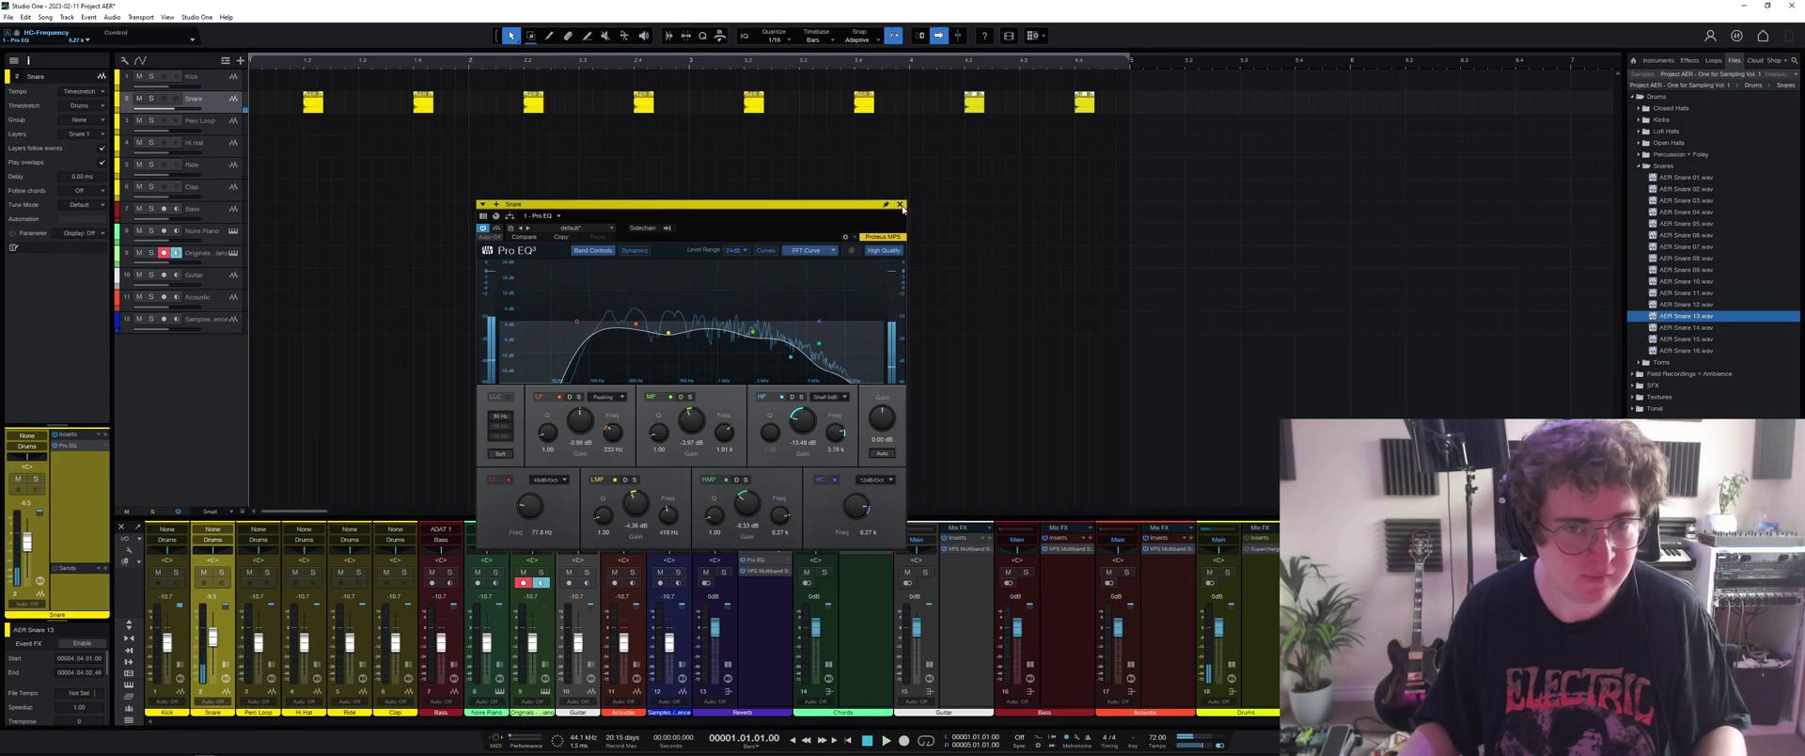
pyautogui.click(900, 204)
# Clear the AER Snare 13 events and the Pro EQ from the Snare track, and audition other snare samples.
pyautogui.press('Delete')
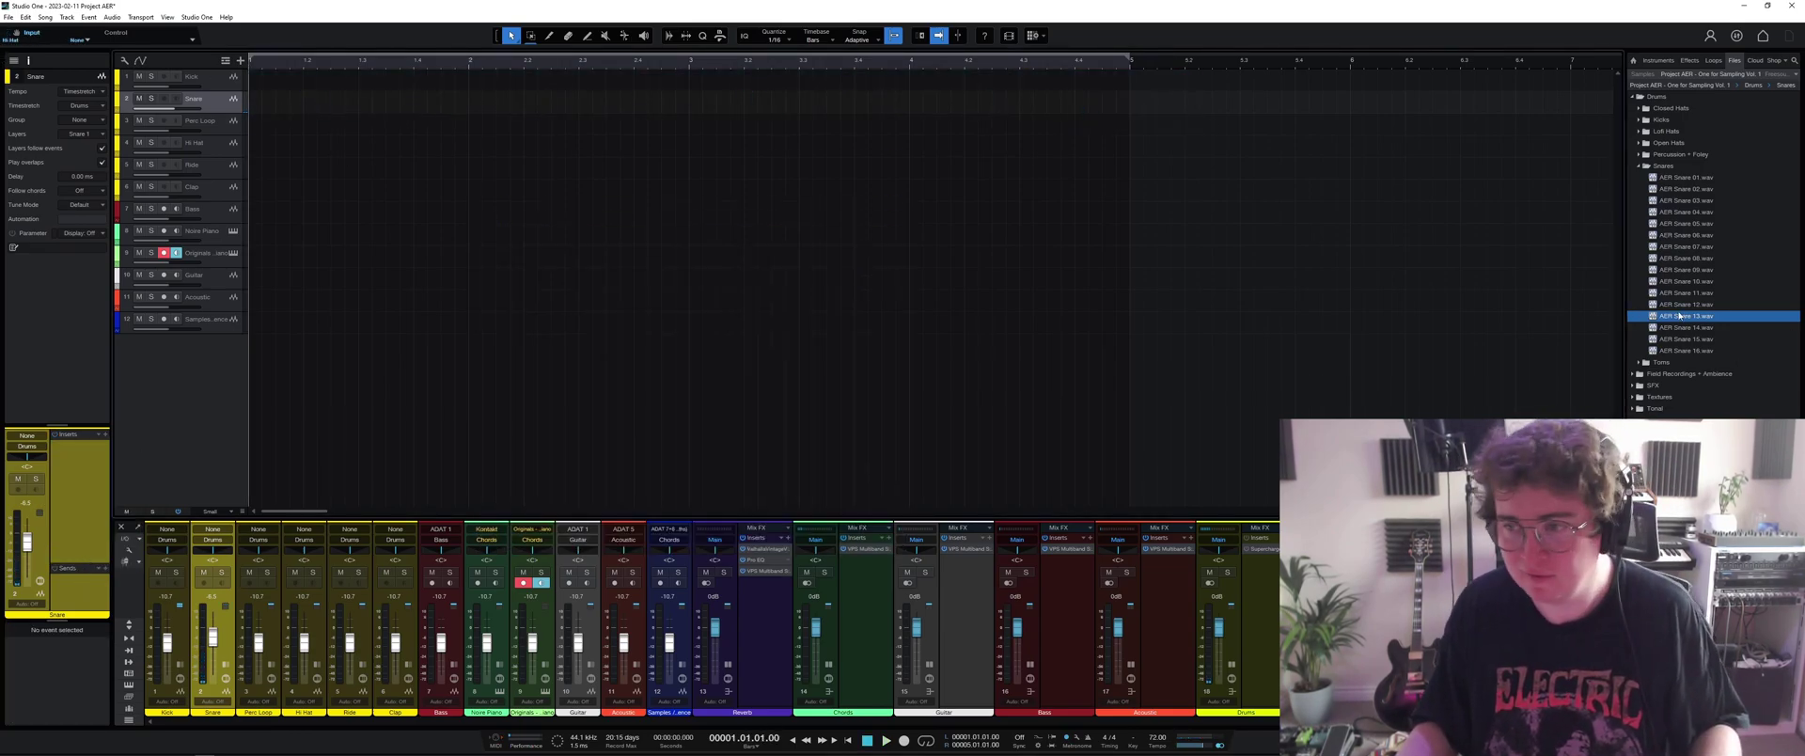
pyautogui.click(1685, 328)
pyautogui.click(1687, 350)
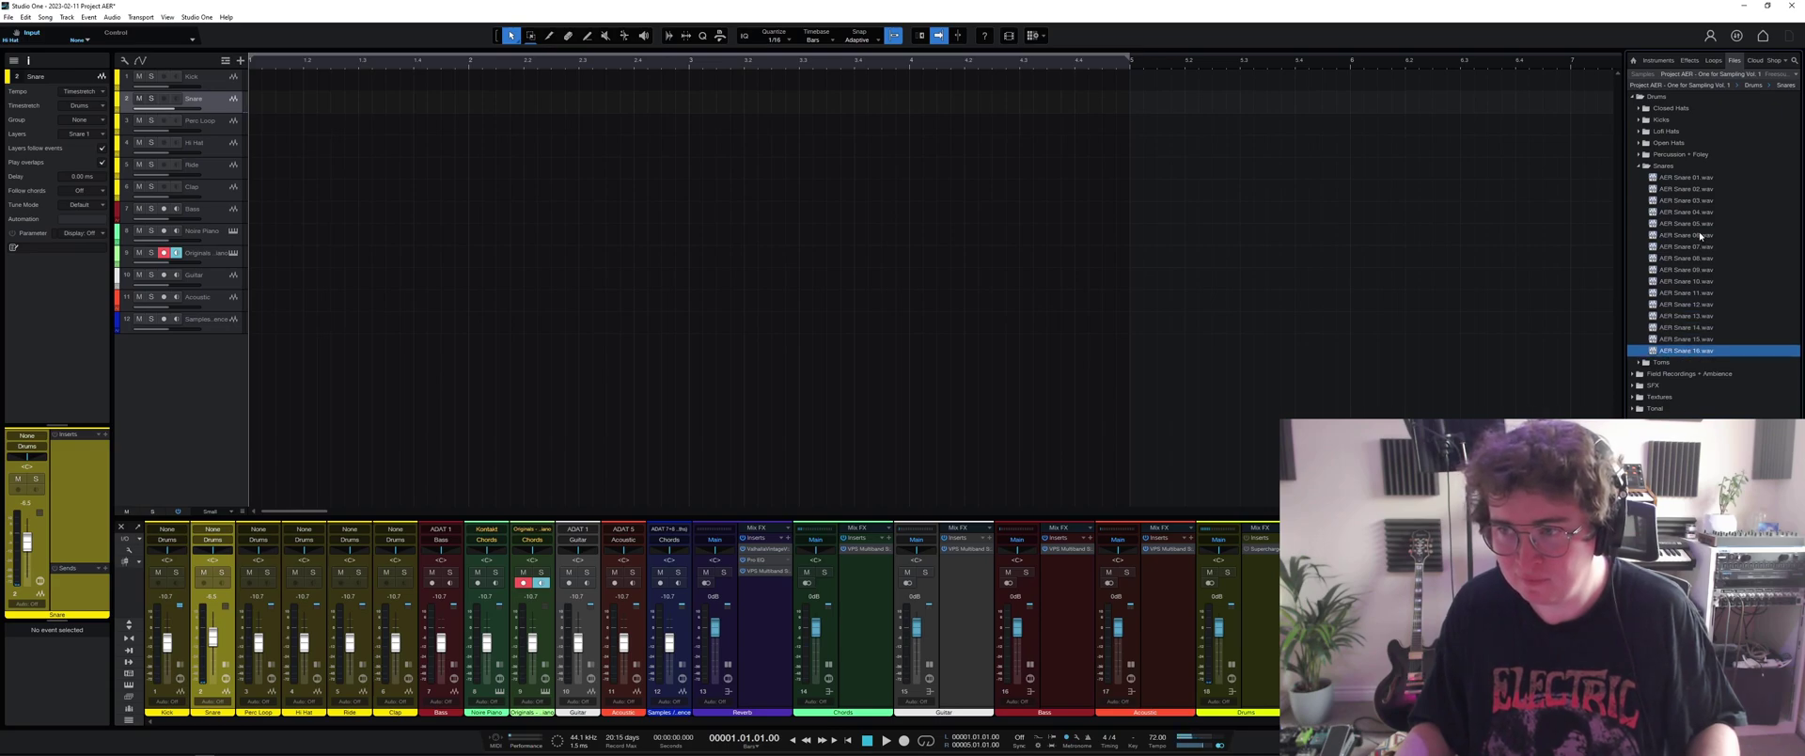
# Place AER Snare 16.wav on beats 2 and 4 of the Snare track and duplicate the hits to fill four bars.
pyautogui.moveTo(1687, 350); pyautogui.dragTo(310, 101)
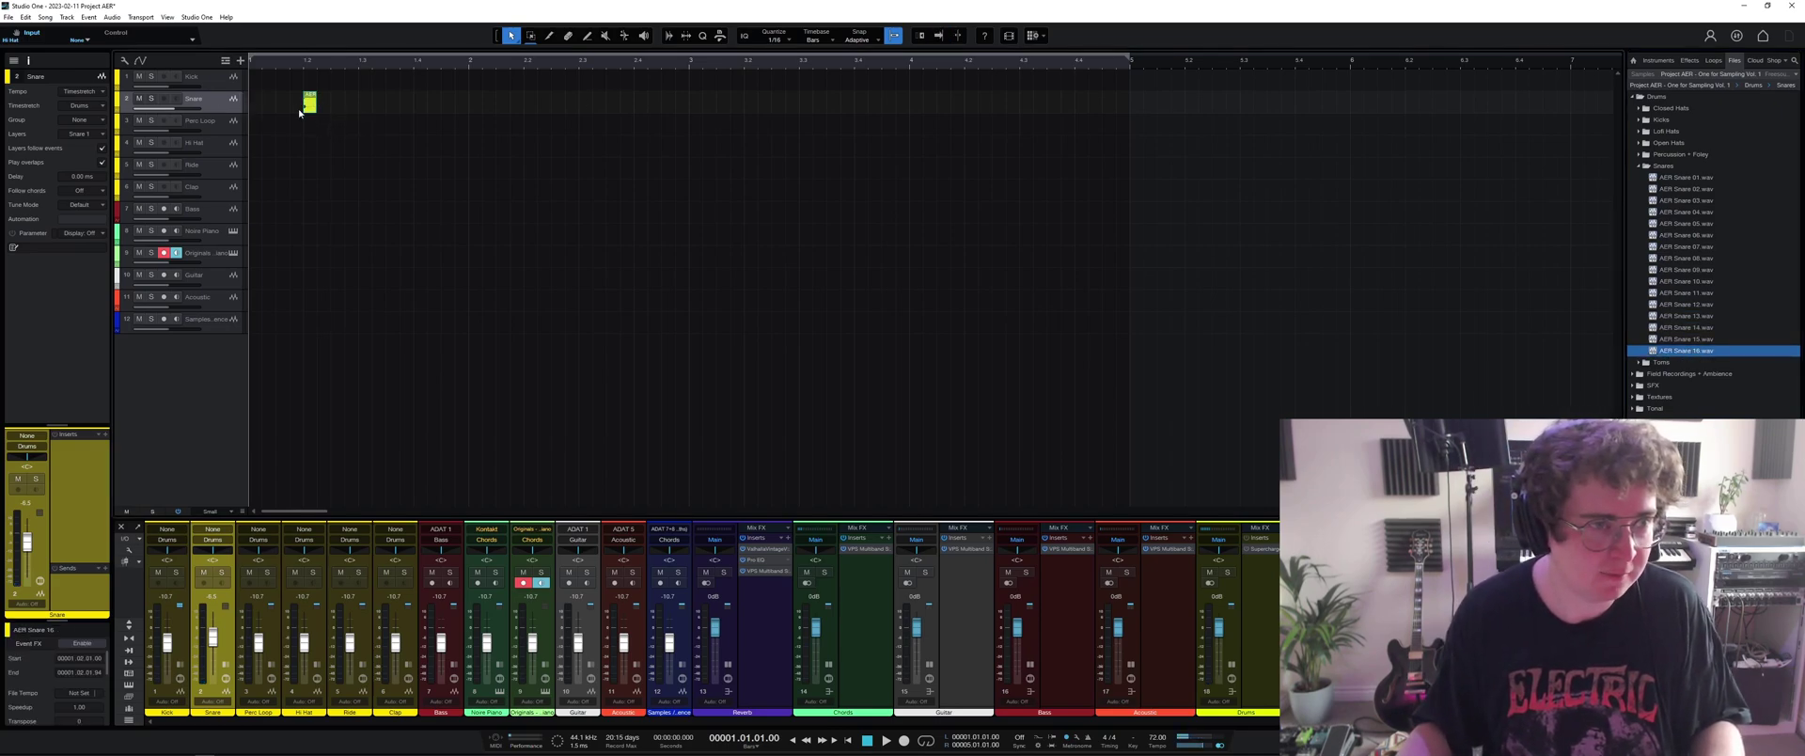
pyautogui.moveTo(422, 115); pyautogui.dragTo(422, 114)
pyautogui.hotkey('ctrl', 'a')
pyautogui.press('d')
pyautogui.press('d')
pyautogui.press('d')
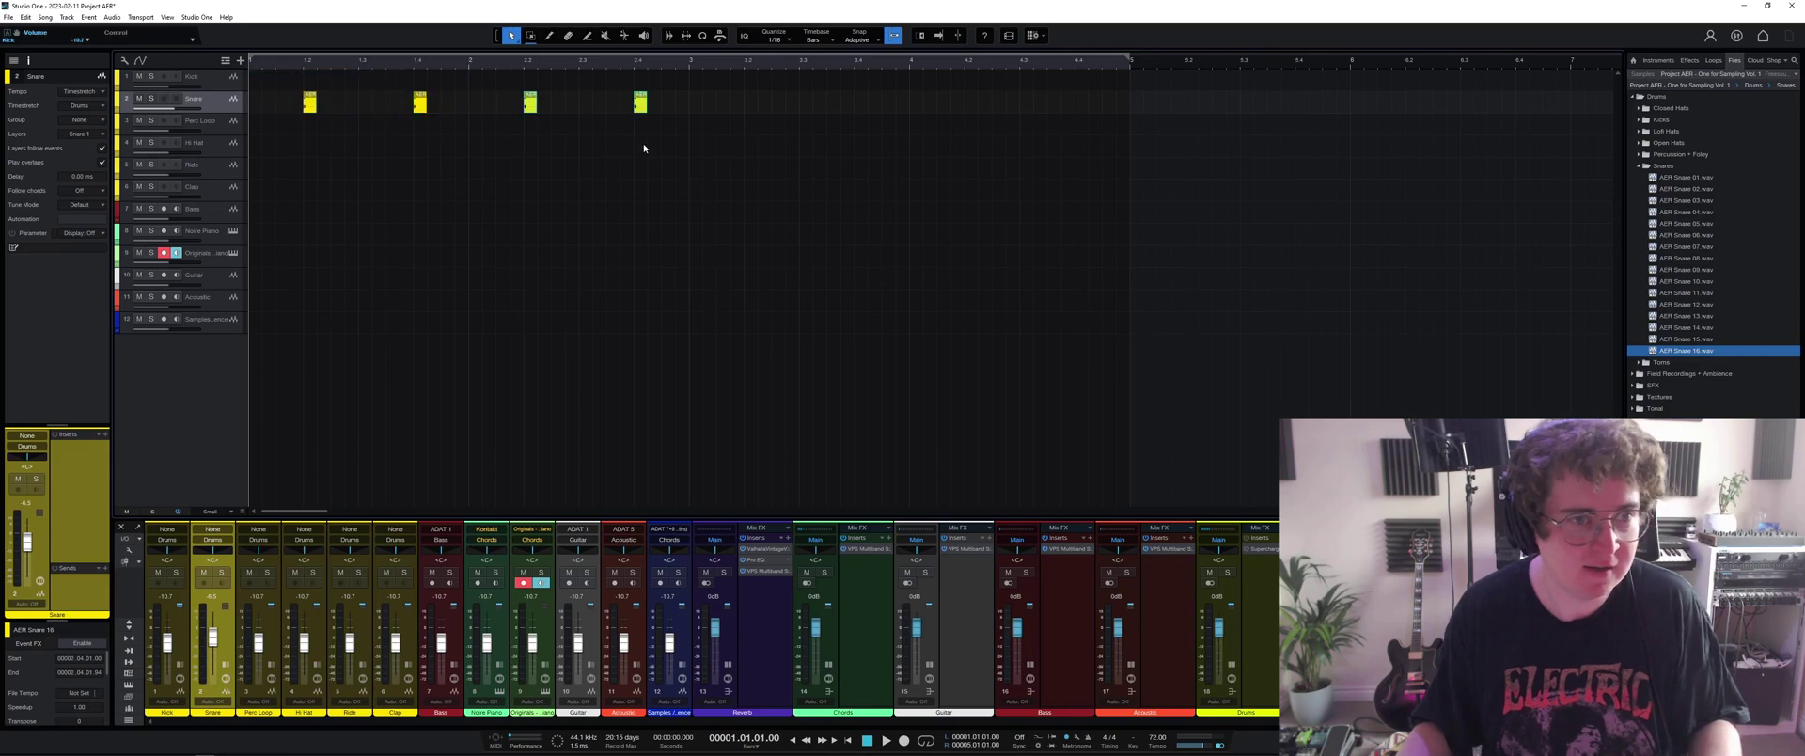
pyautogui.hotkey('ctrl', 'a')
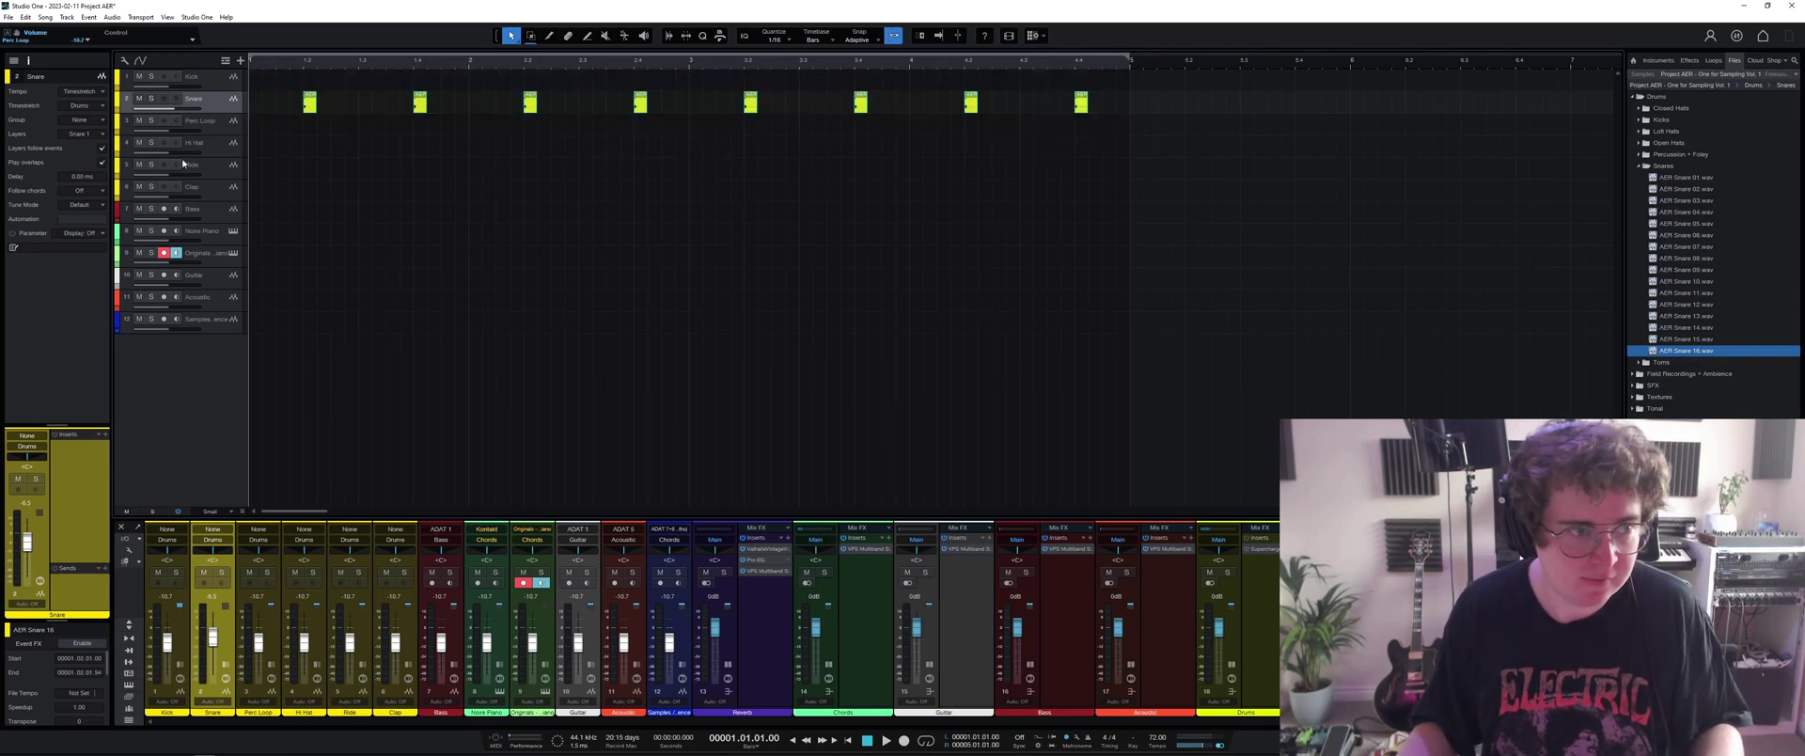
# Apply Pro EQ to the snare with a low cut near 110 Hz and mid-range cuts, and lower the Snare track's volume slightly.
pyautogui.press('space')
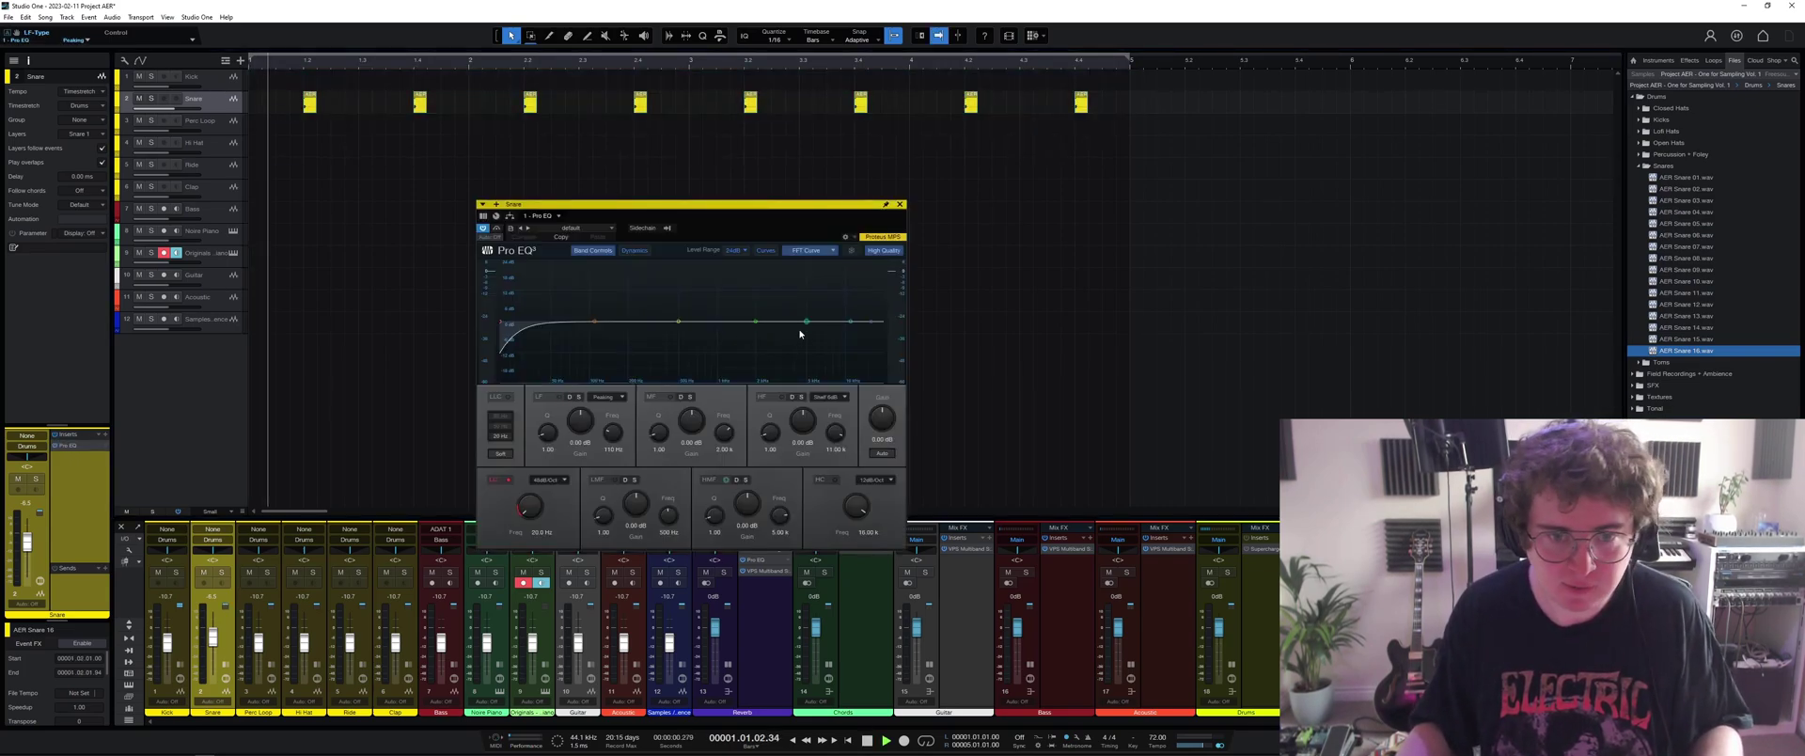
pyautogui.press('space')
pyautogui.moveTo(678, 321); pyautogui.dragTo(844, 325)
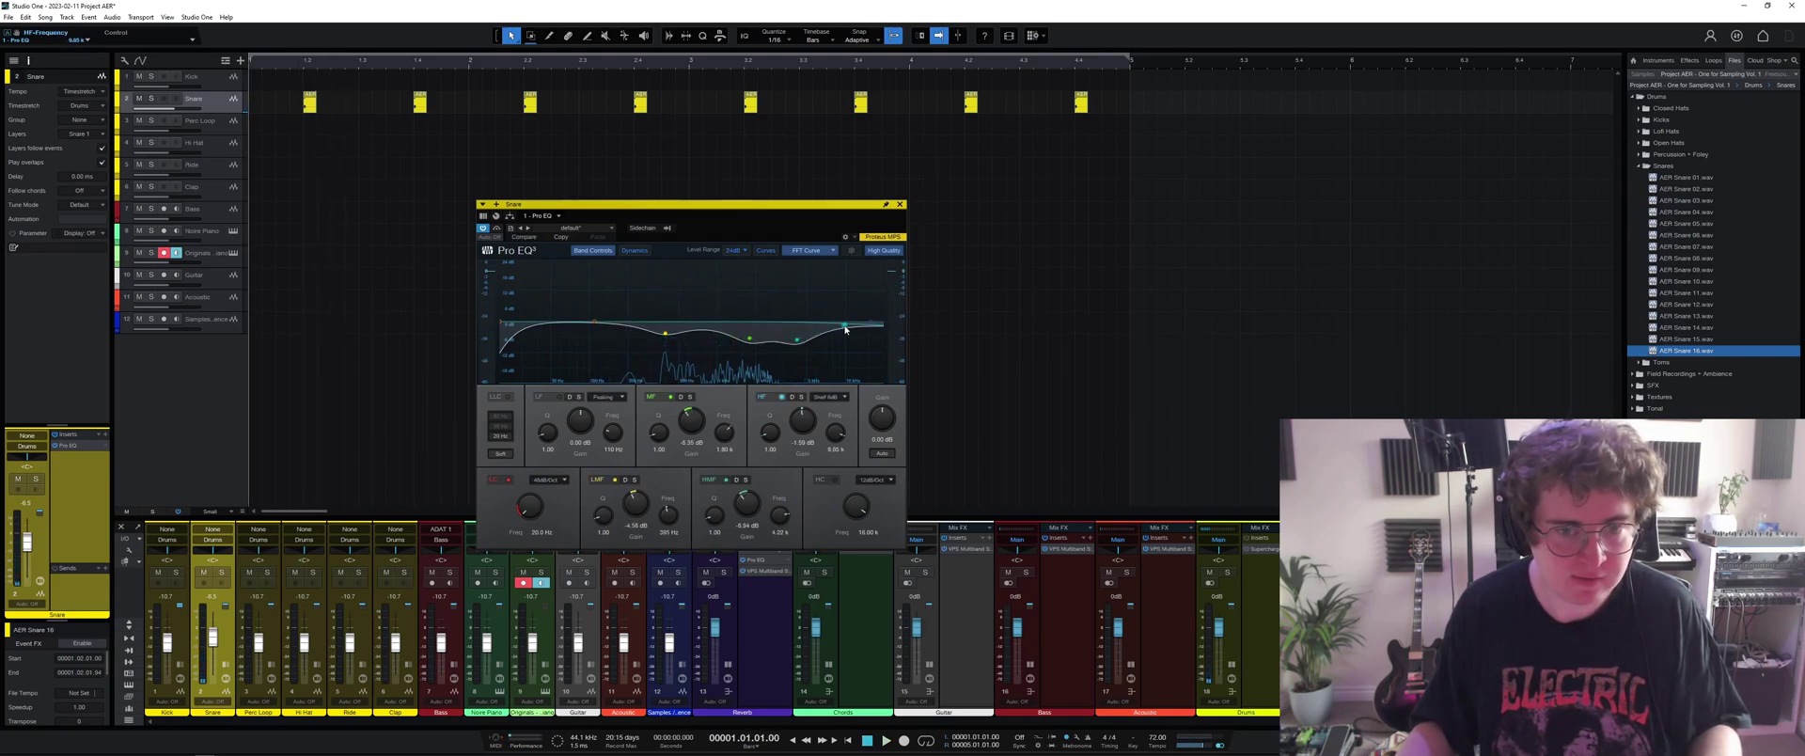
pyautogui.press('space')
pyautogui.press('space')
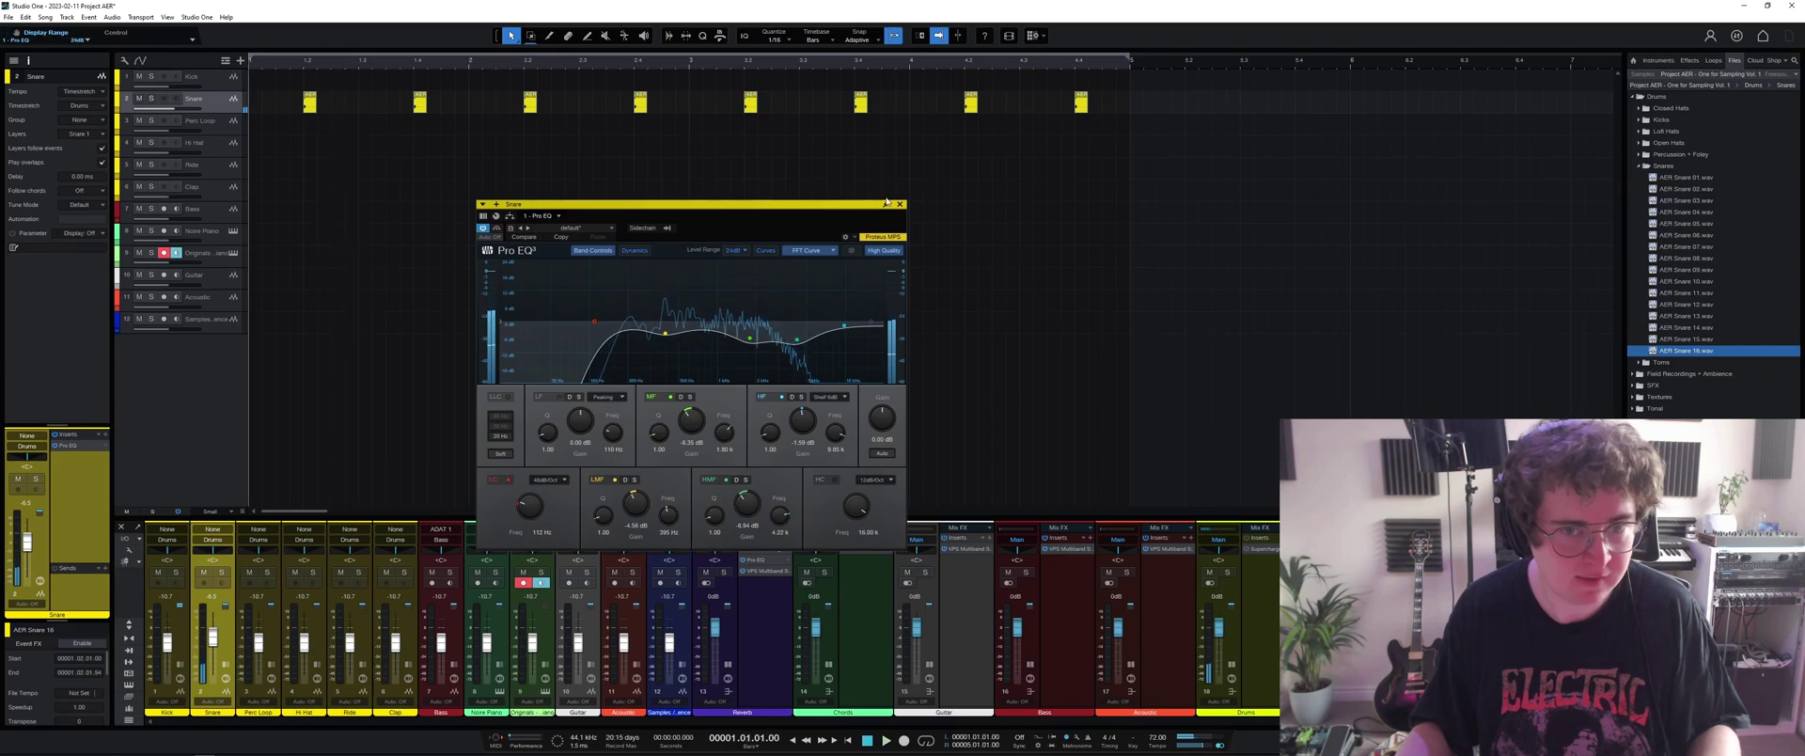
pyautogui.click(899, 203)
pyautogui.moveTo(159, 110); pyautogui.dragTo(159, 111)
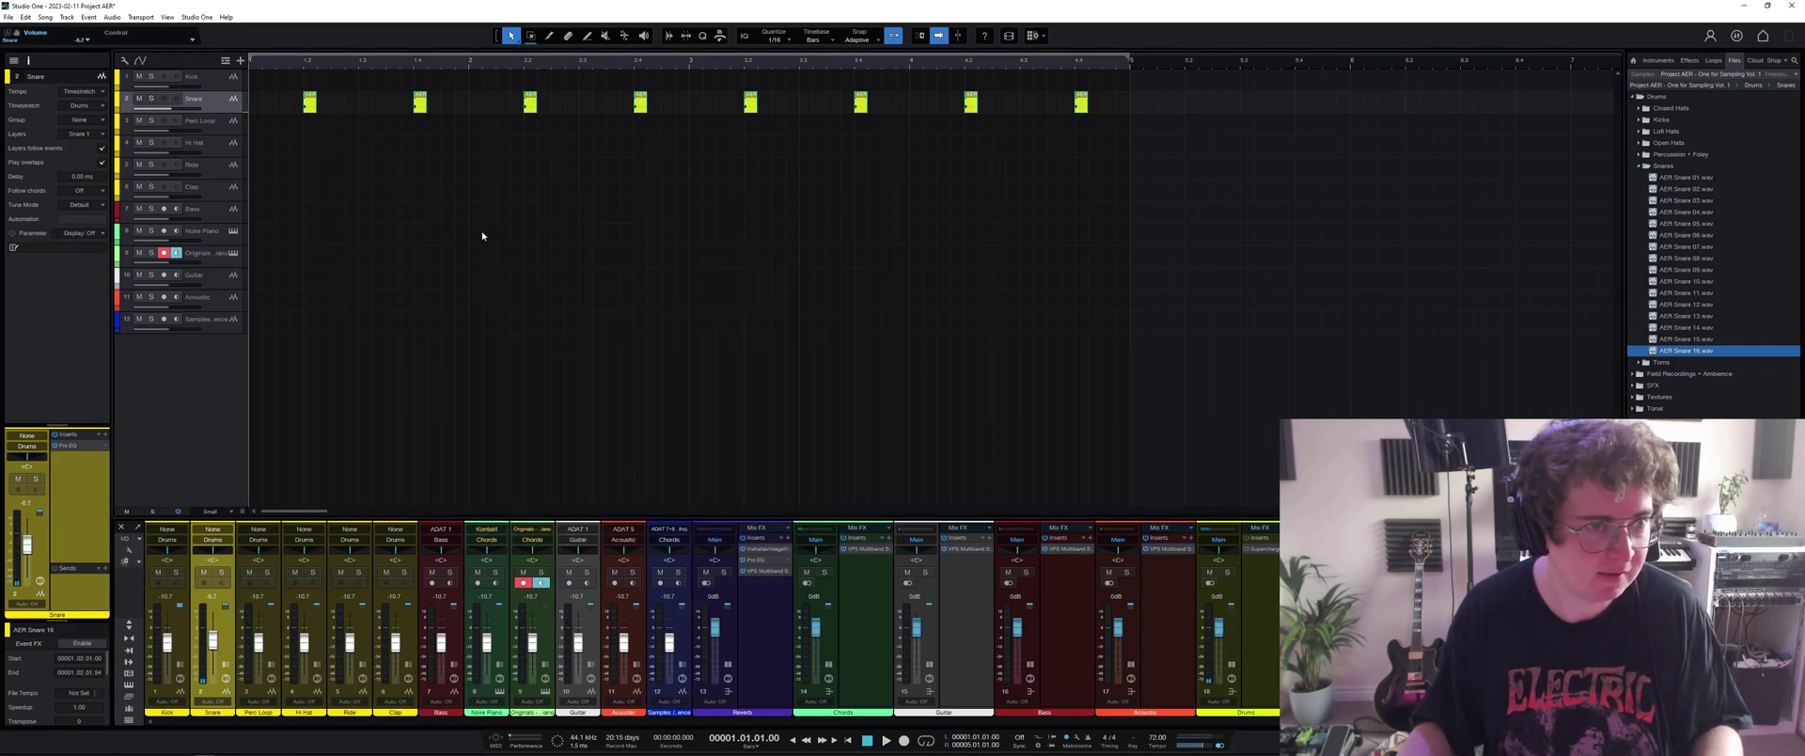
# Select all the snare events and inspect the event options from the first hit.
pyautogui.moveTo(1132, 136); pyautogui.dragTo(288, 68)
pyautogui.scroll(5, 423, 108)
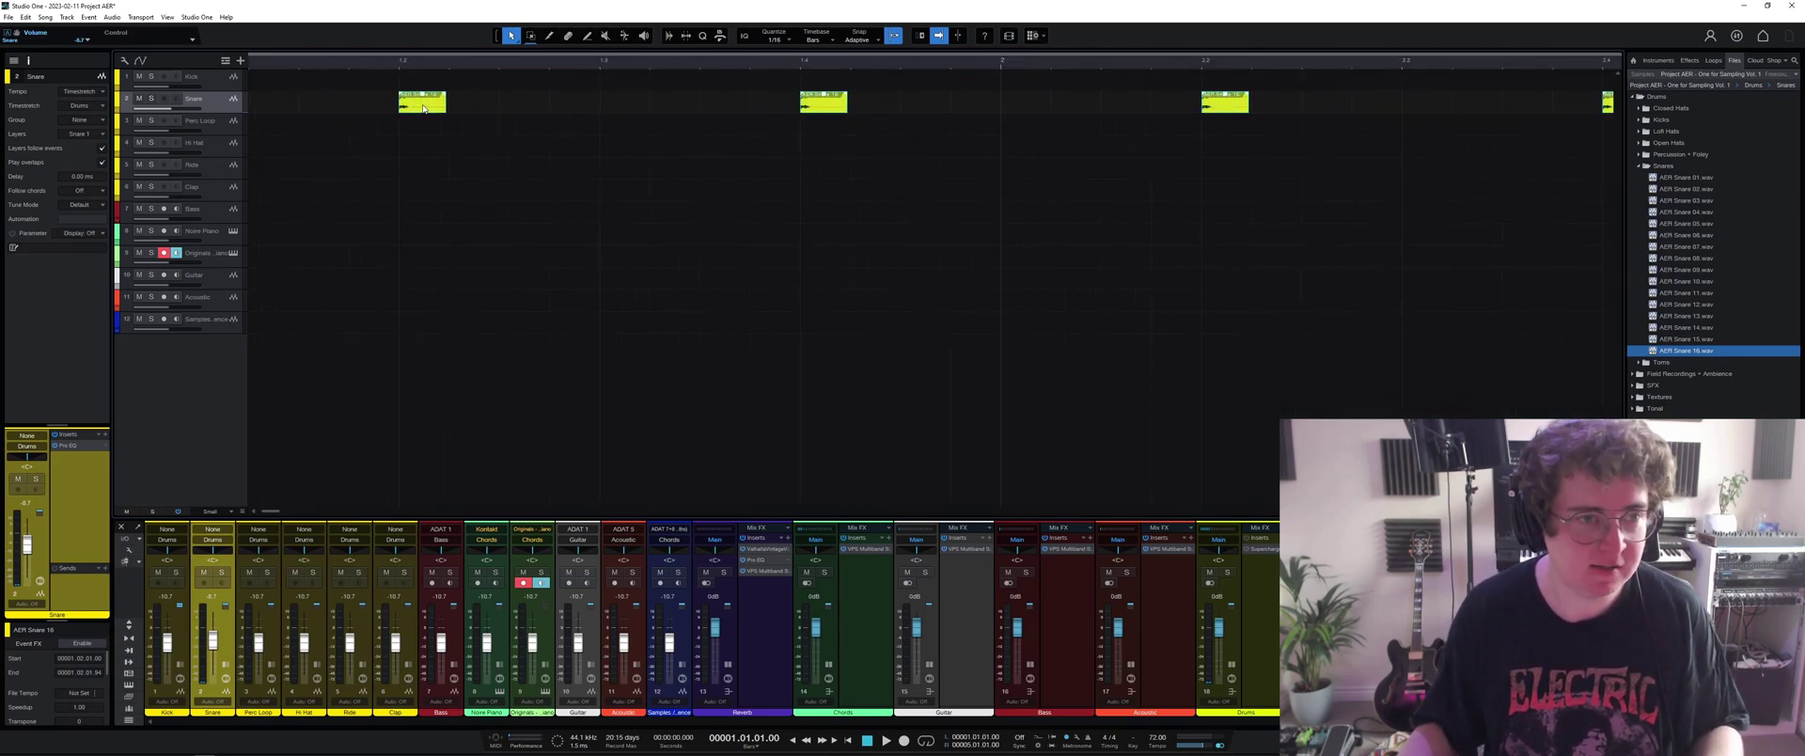
pyautogui.rightClick(423, 108)
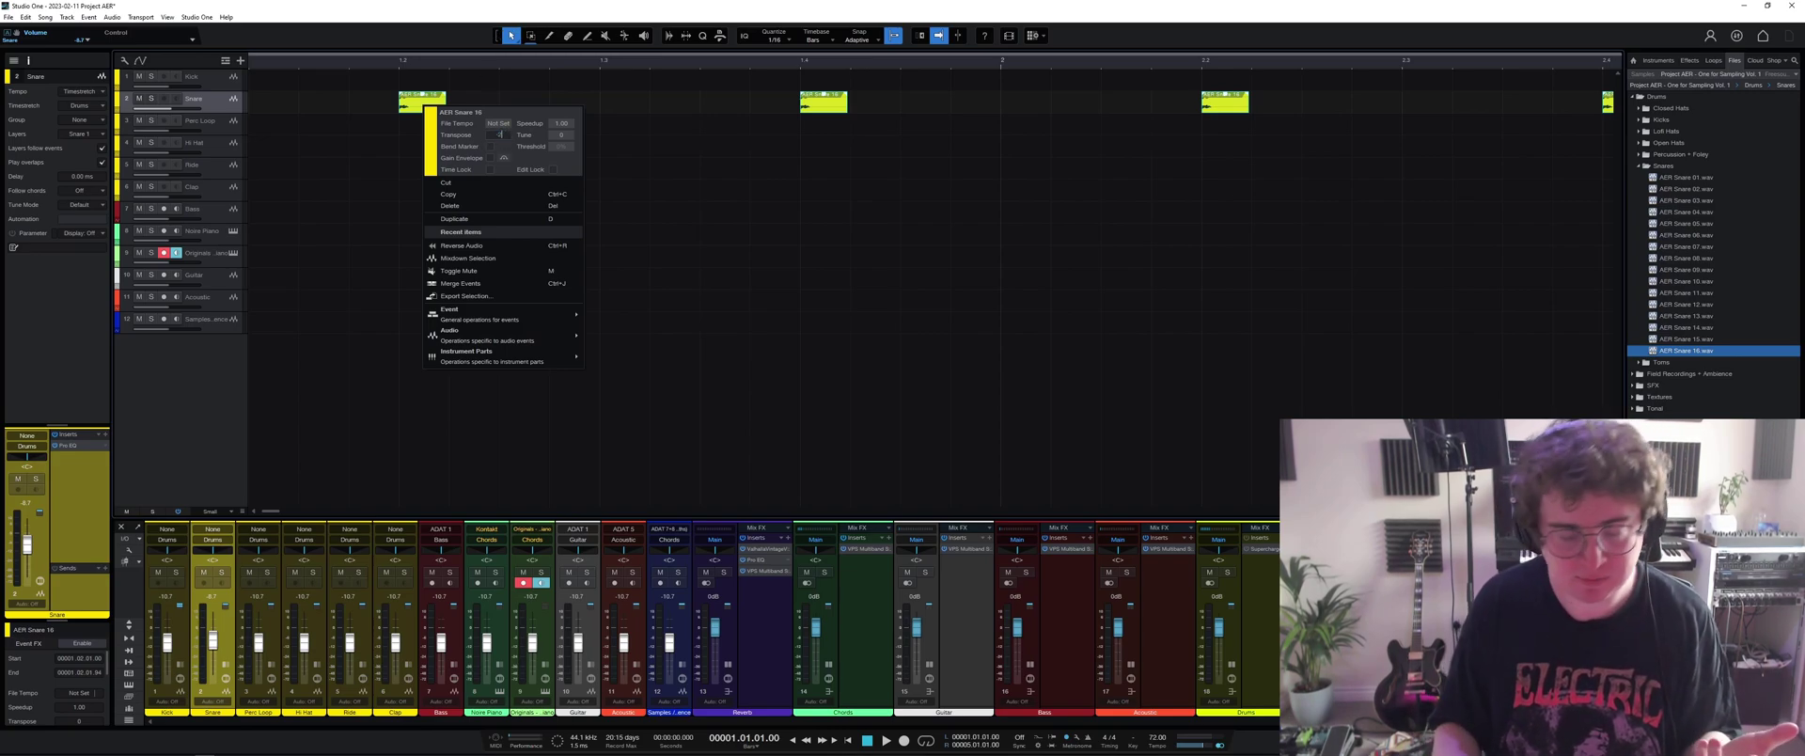
pyautogui.press('Escape')
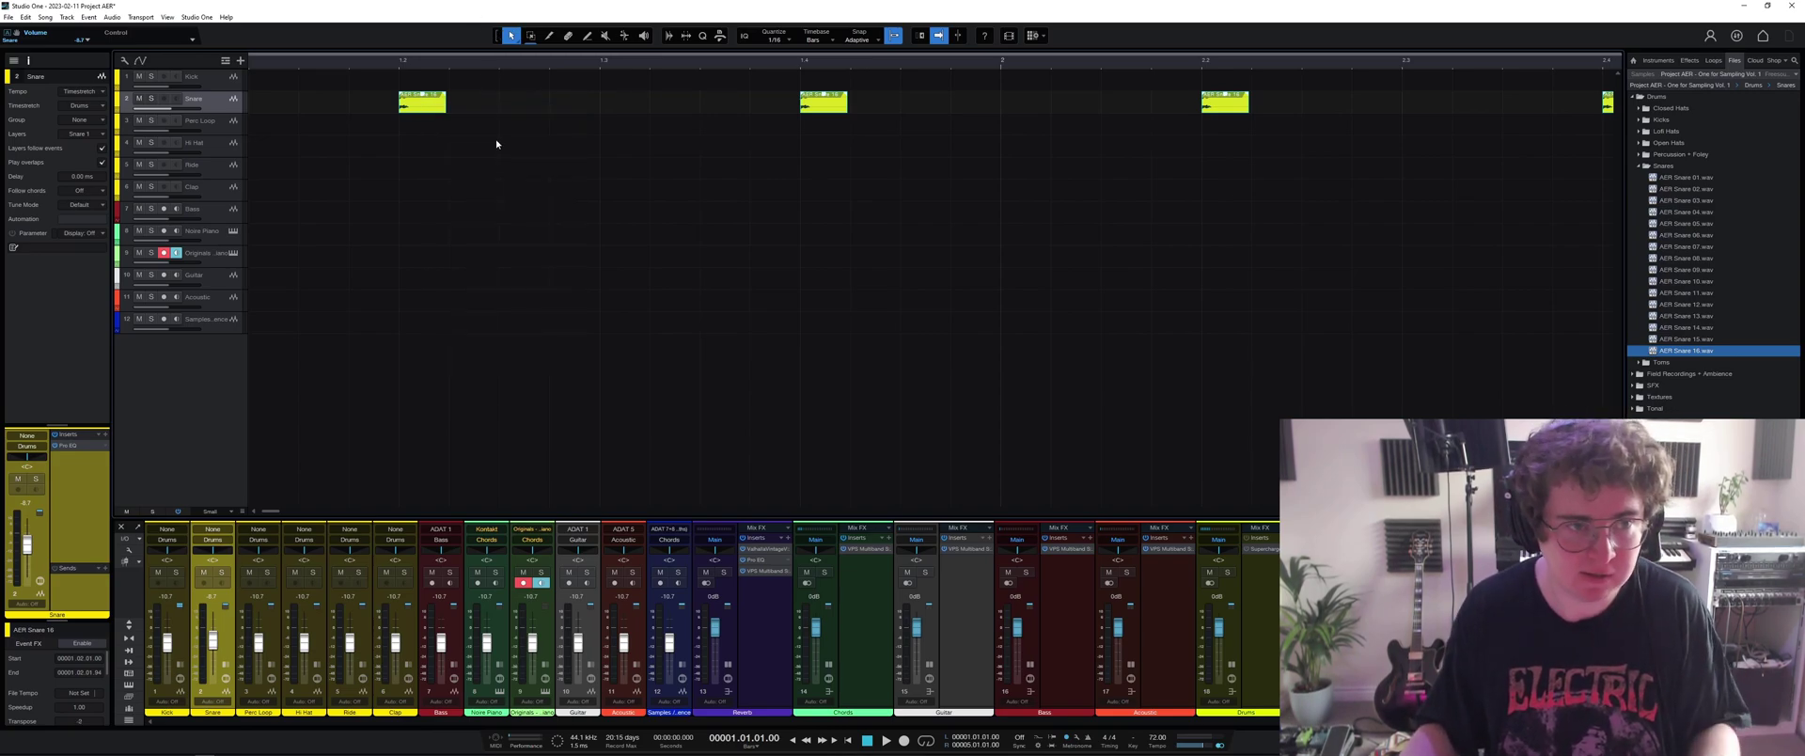
# Play back the snare pattern and bring all four bars into view.
pyautogui.press('space')
pyautogui.press('space')
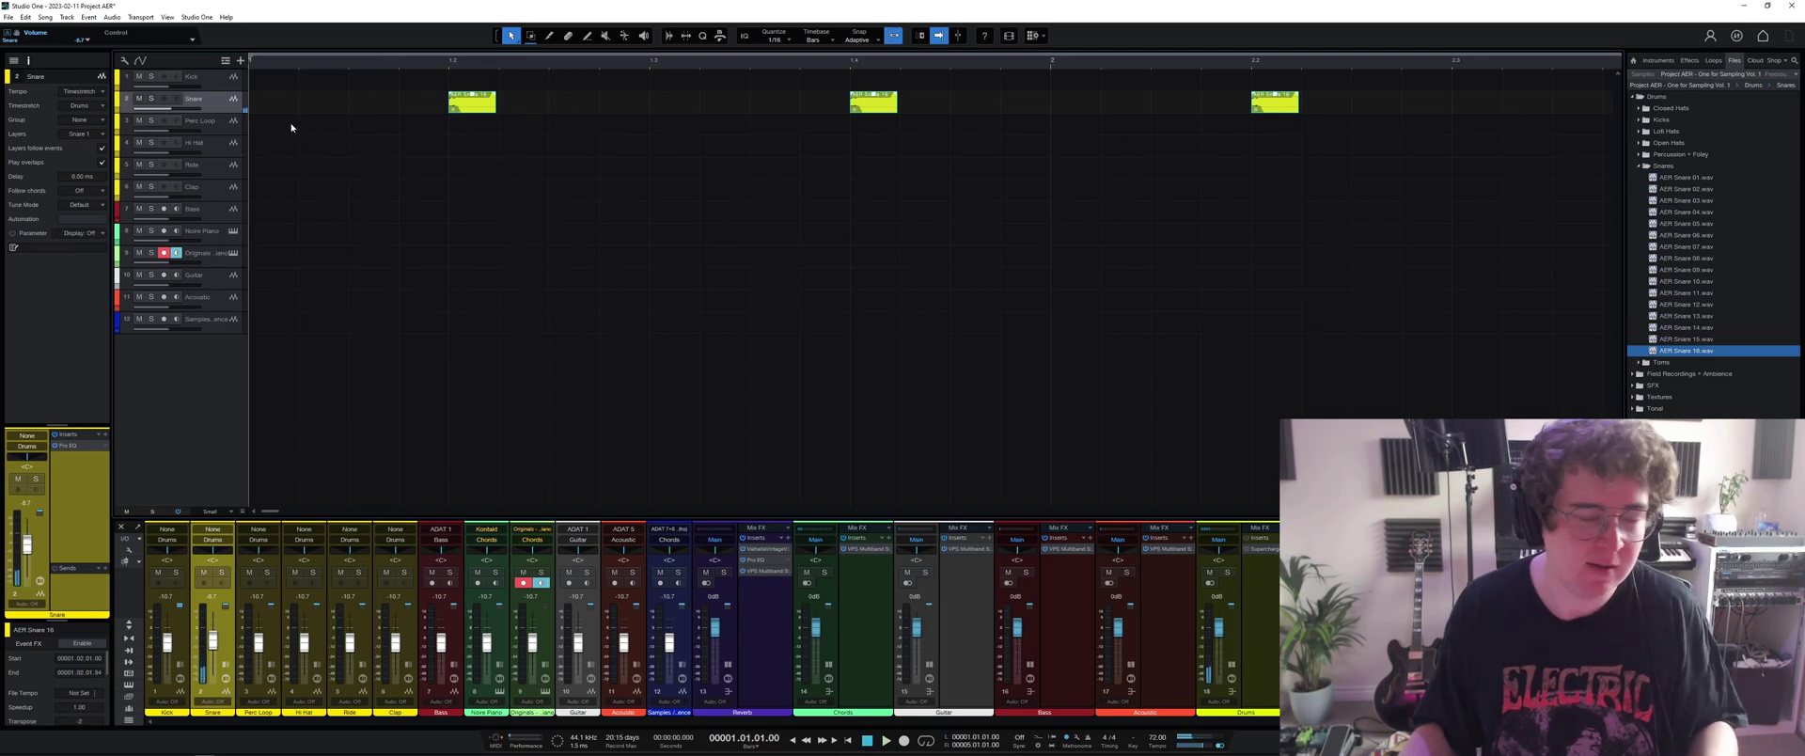
pyautogui.press('w')
pyautogui.press('w')
pyautogui.press('w')
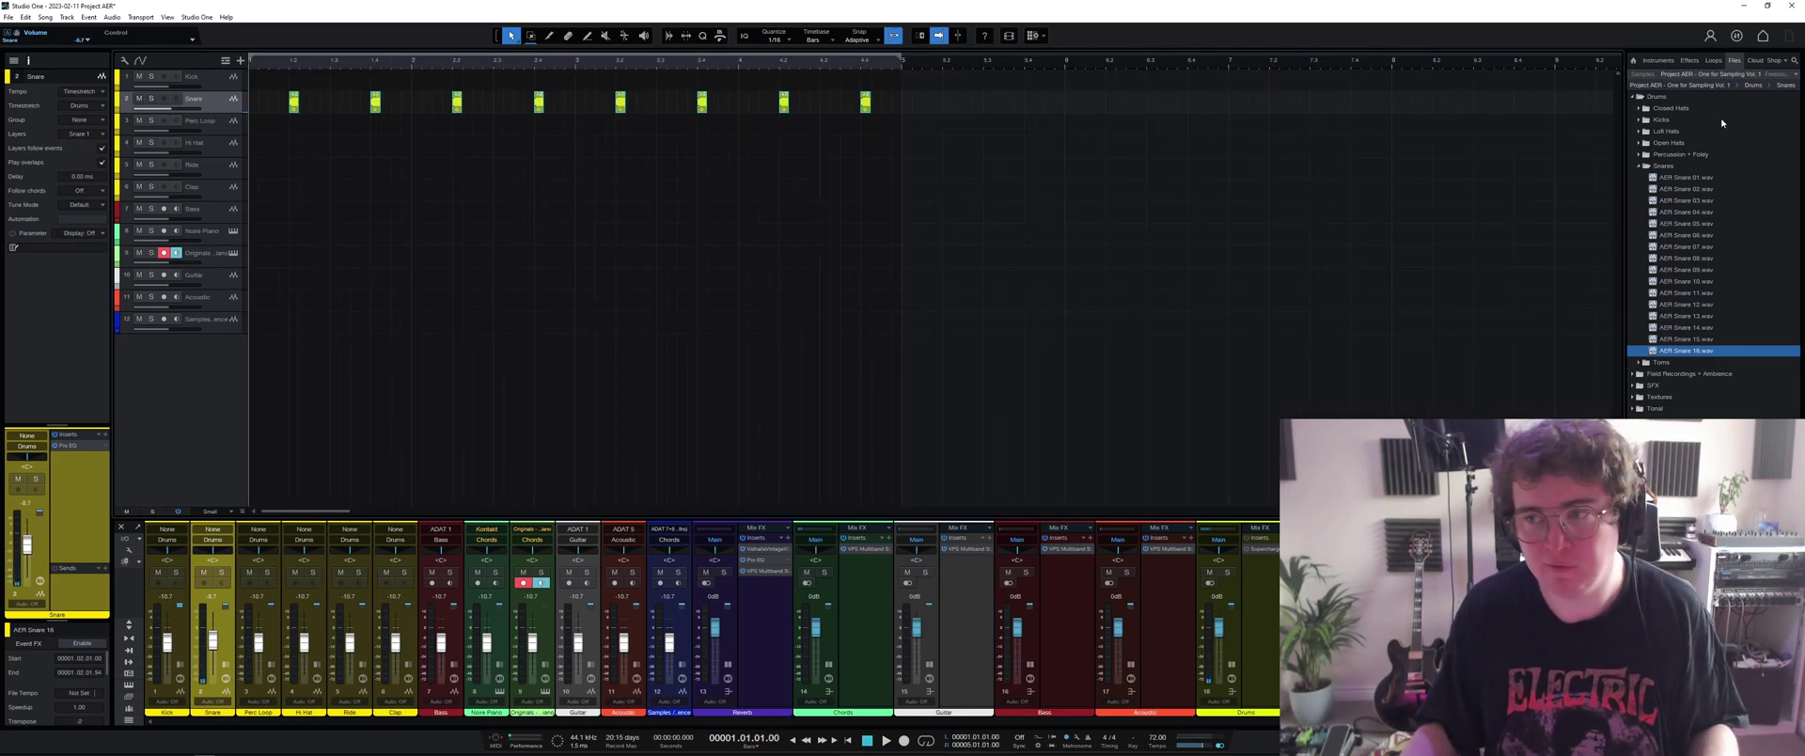
# Collapse the Snares sample folder and audition samples from the Closed Hats folder.
pyautogui.doubleClick(1661, 166)
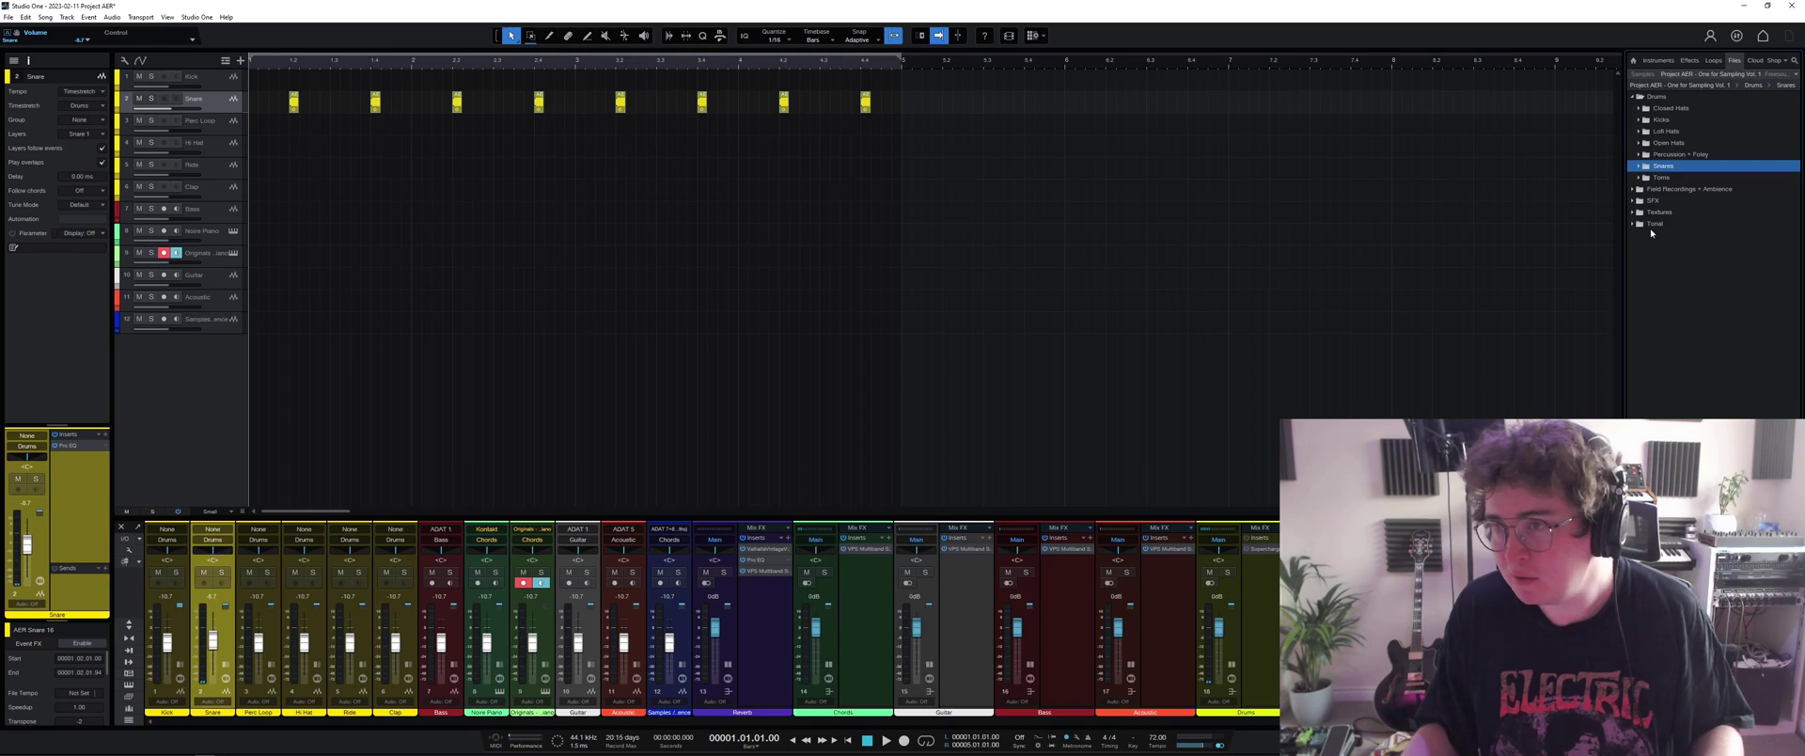
pyautogui.doubleClick(1662, 109)
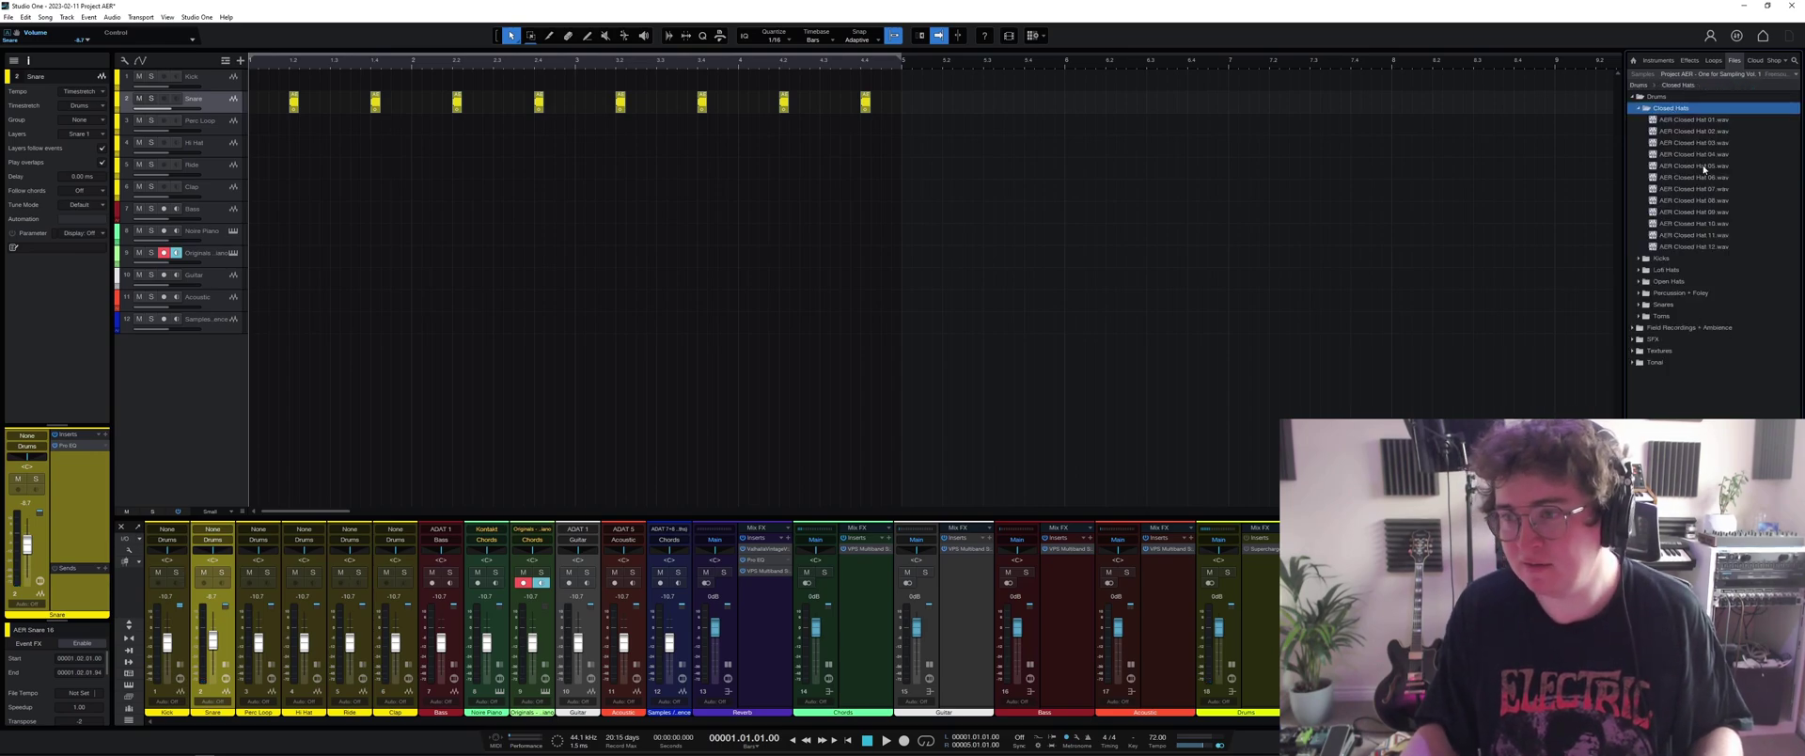
pyautogui.click(1697, 200)
pyautogui.click(1702, 235)
pyautogui.click(1701, 200)
pyautogui.click(1701, 165)
pyautogui.click(1697, 120)
pyautogui.click(1713, 166)
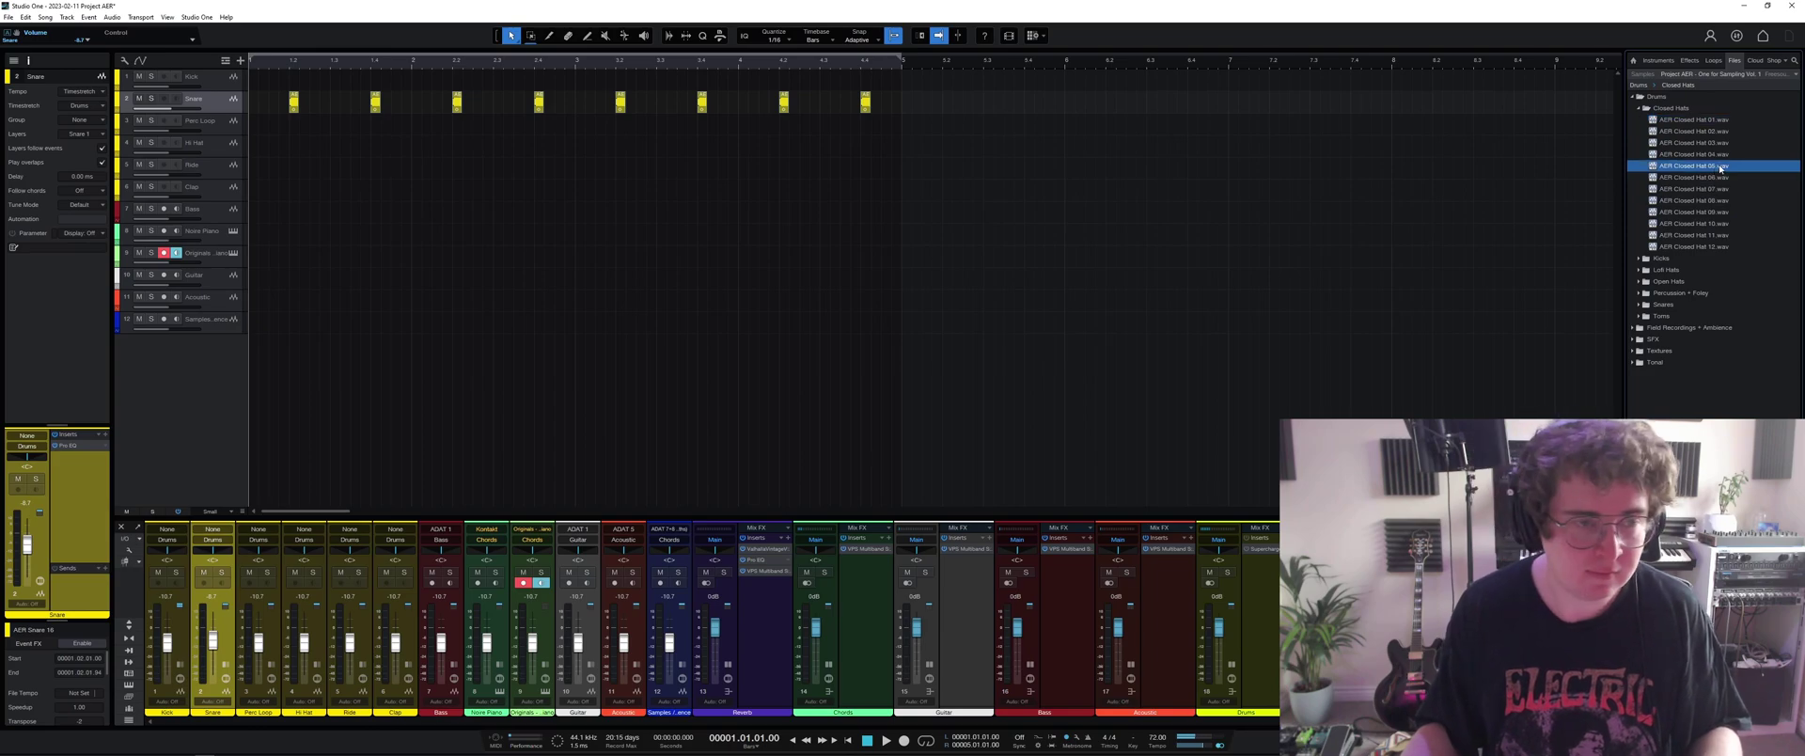
# Place AER Closed Hat 05.wav at the start of the Hi Hat track and duplicate it as eighth notes across the first bar.
pyautogui.moveTo(1713, 167); pyautogui.dragTo(261, 146)
pyautogui.scroll(3, 260, 68)
pyautogui.moveTo(256, 153)
pyautogui.mouseDown()
pyautogui.moveTo(400, 157)
pyautogui.moveTo(371, 136)
pyautogui.moveTo(250, 136)
pyautogui.mouseUp()
pyautogui.press('d')
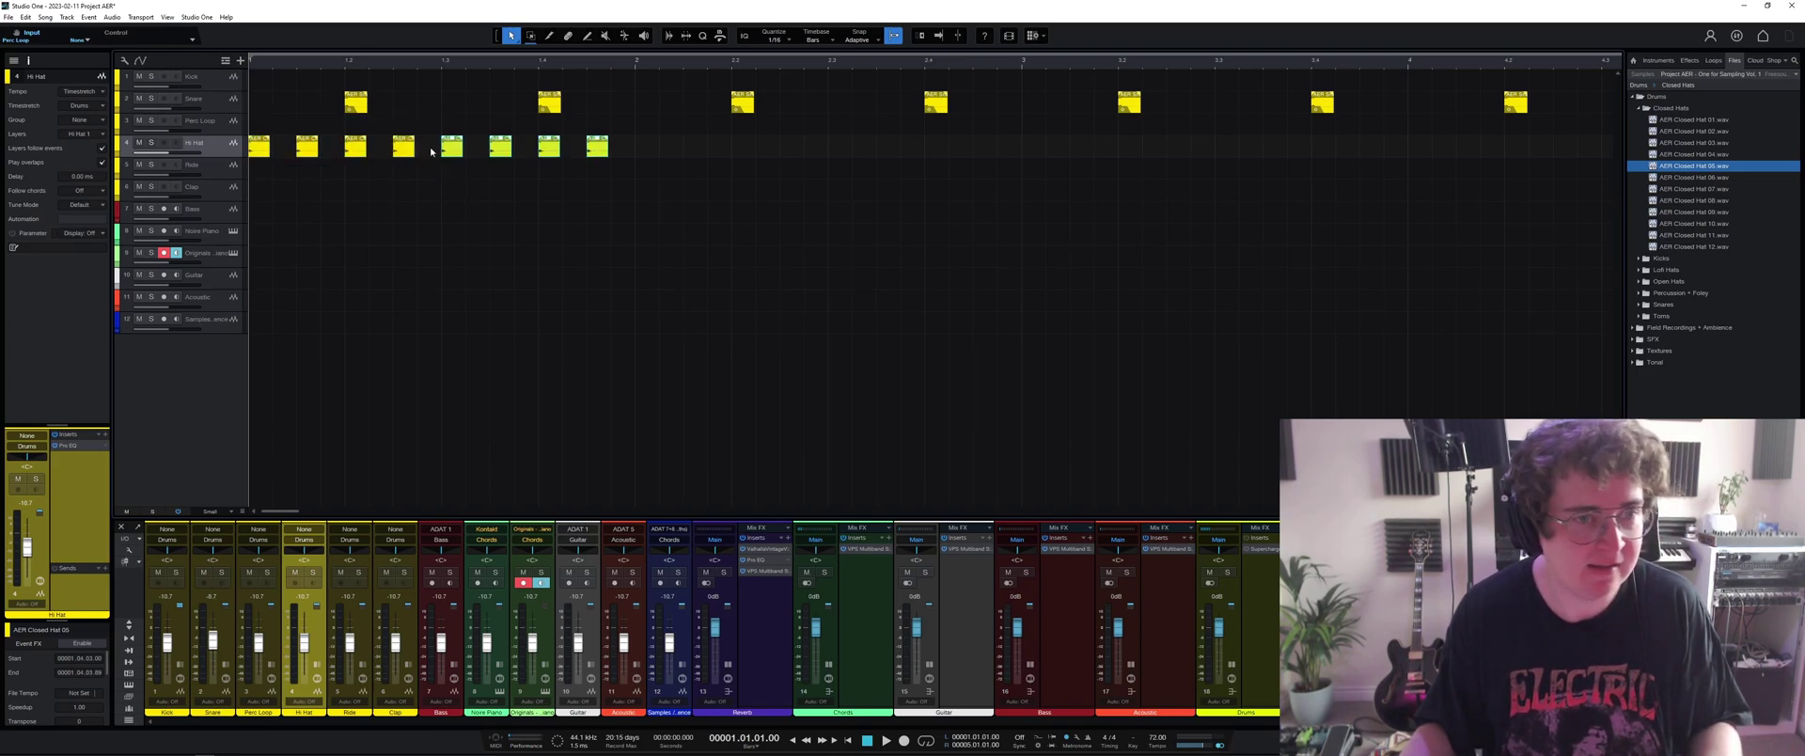
# Play the beat and lower the Hi Hat track's volume.
pyautogui.press('space')
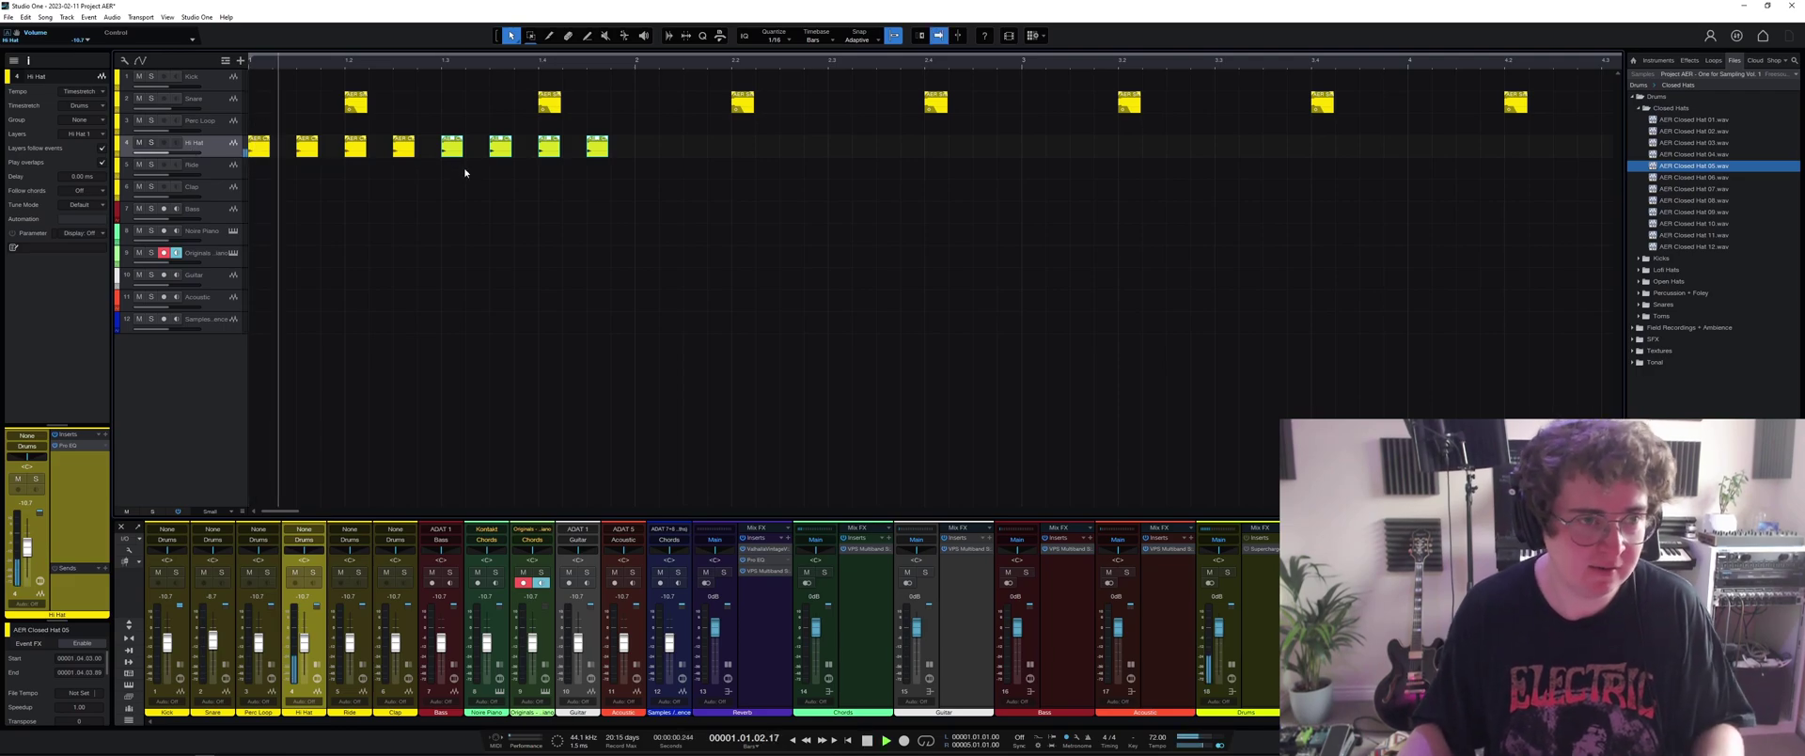
pyautogui.moveTo(190, 161); pyautogui.dragTo(185, 161)
pyautogui.press('space')
# Shape the hi-hat in Pro EQ with a low cut, a high cut and dips in the upper frequencies.
pyautogui.click(66, 444)
pyautogui.moveTo(907, 392); pyautogui.dragTo(792, 402)
pyautogui.moveTo(558, 562); pyautogui.dragTo(557, 536)
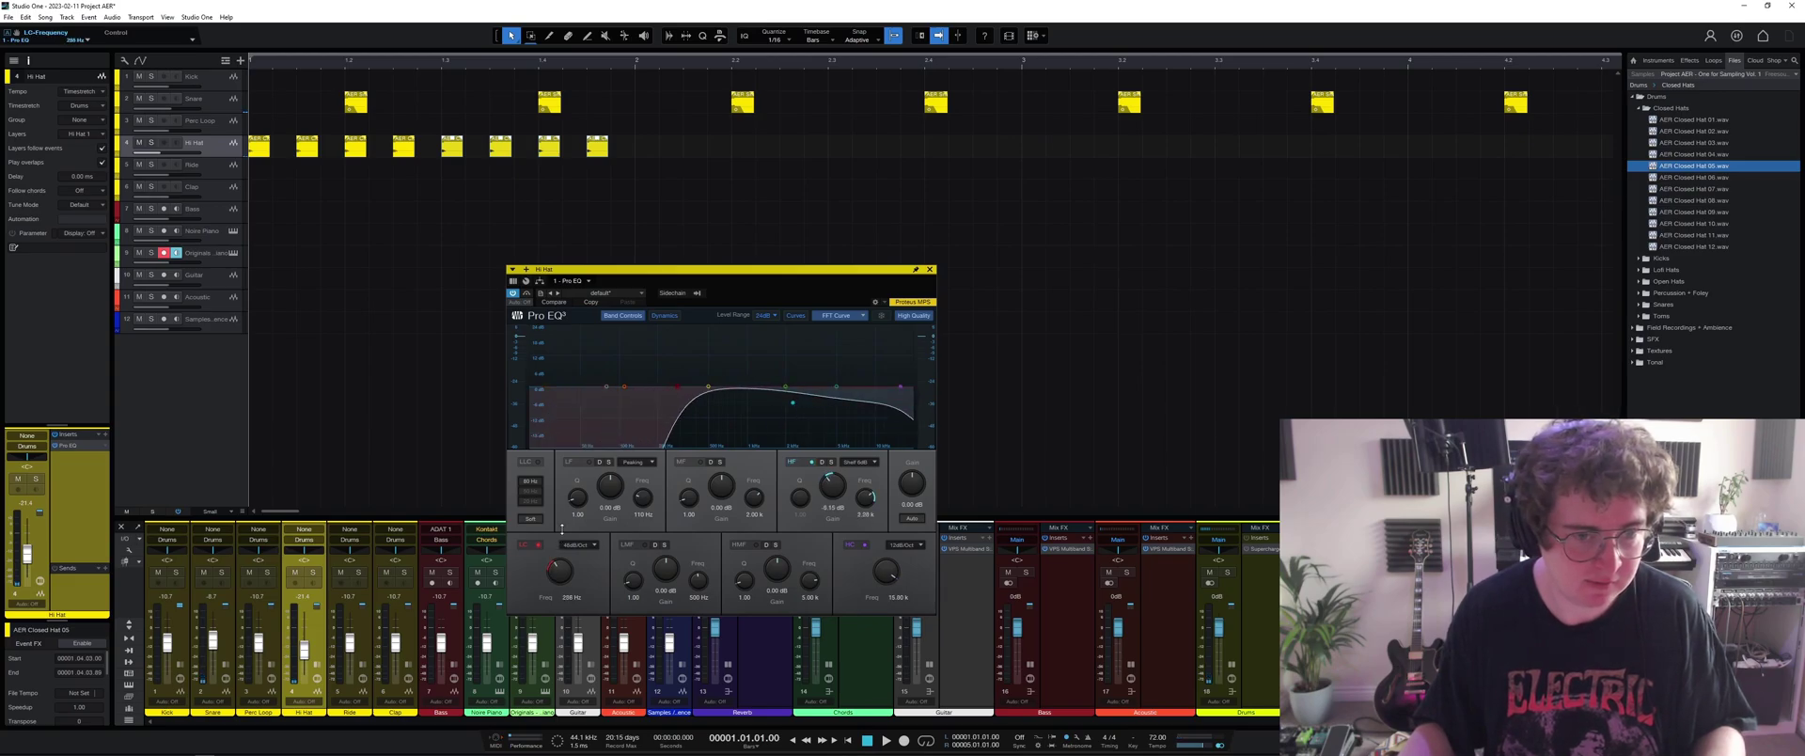
pyautogui.press('space')
pyautogui.moveTo(835, 392); pyautogui.dragTo(879, 398)
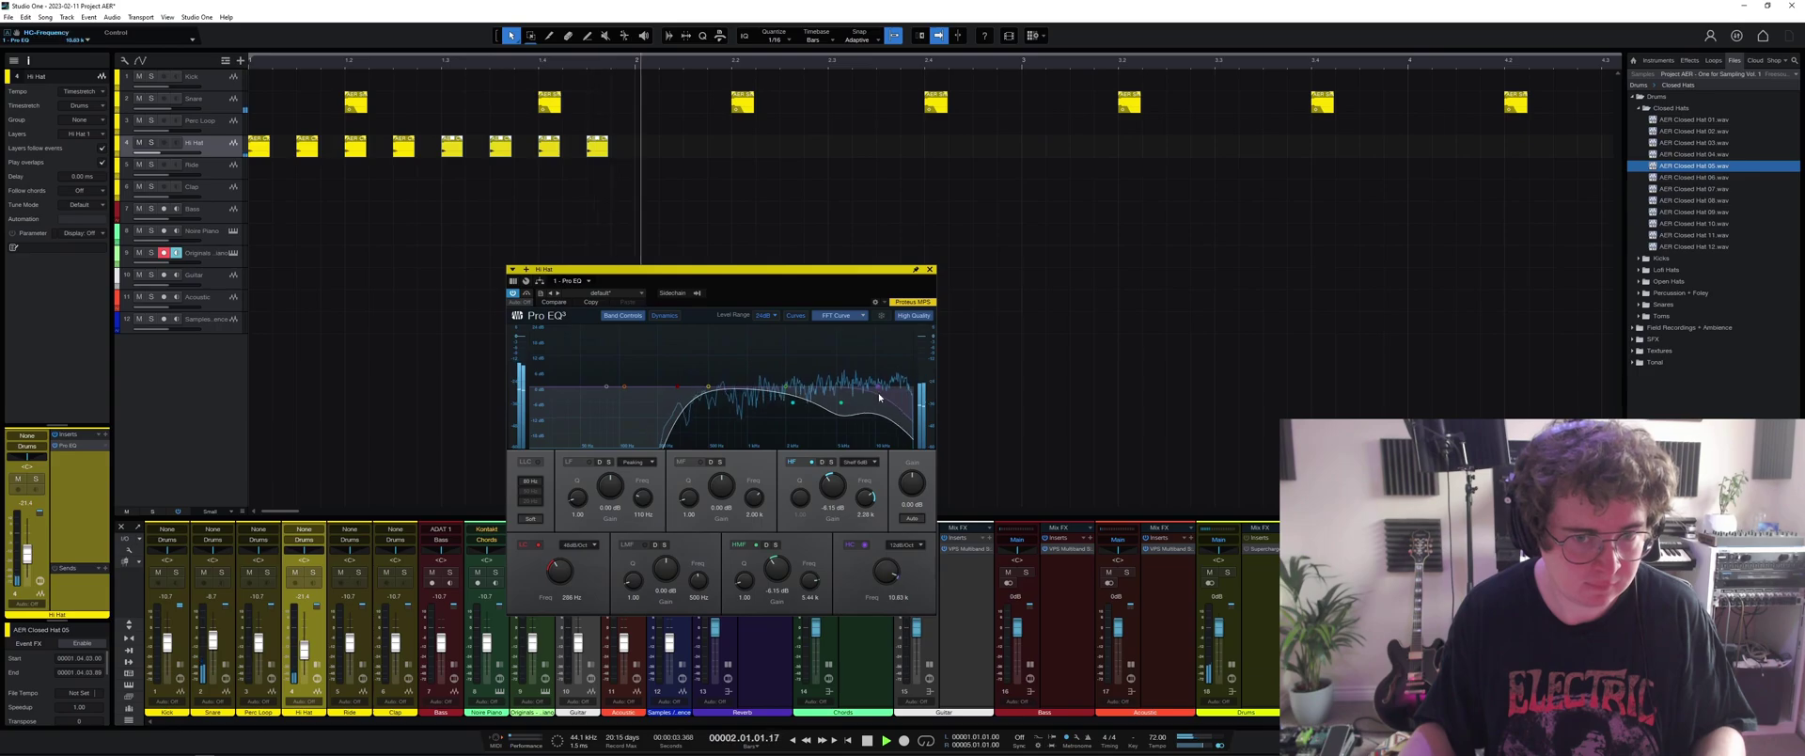
pyautogui.click(928, 268)
pyautogui.press('space')
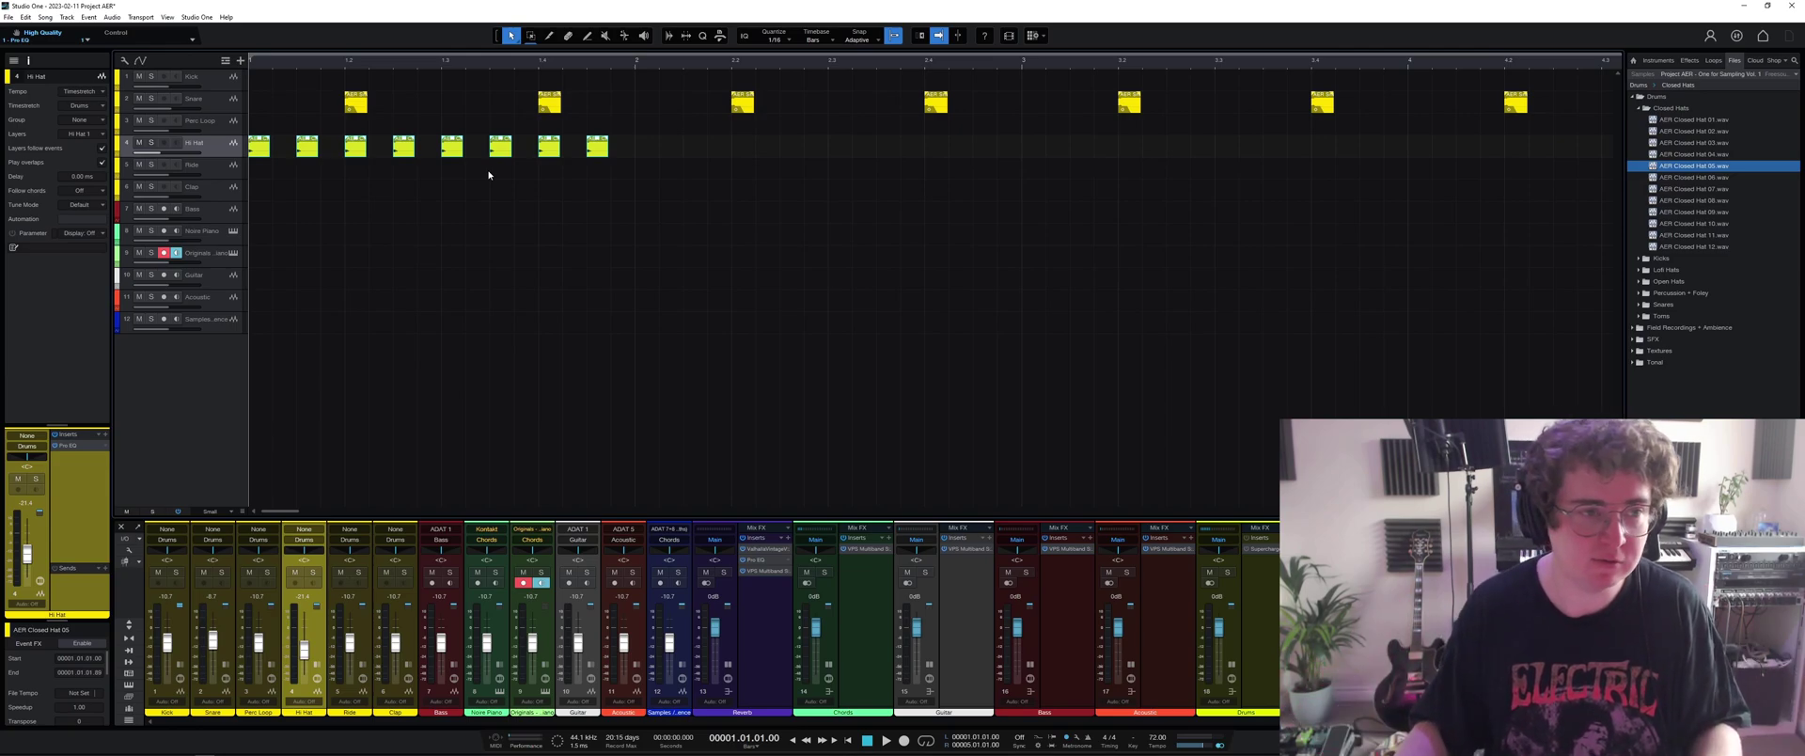
# Copy all the eighth-note hats a sixteenth later to fill the first bar with sixteenth notes, and play the result.
pyautogui.moveTo(679, 222); pyautogui.dragTo(253, 114)
pyautogui.scroll(5, 274, 64)
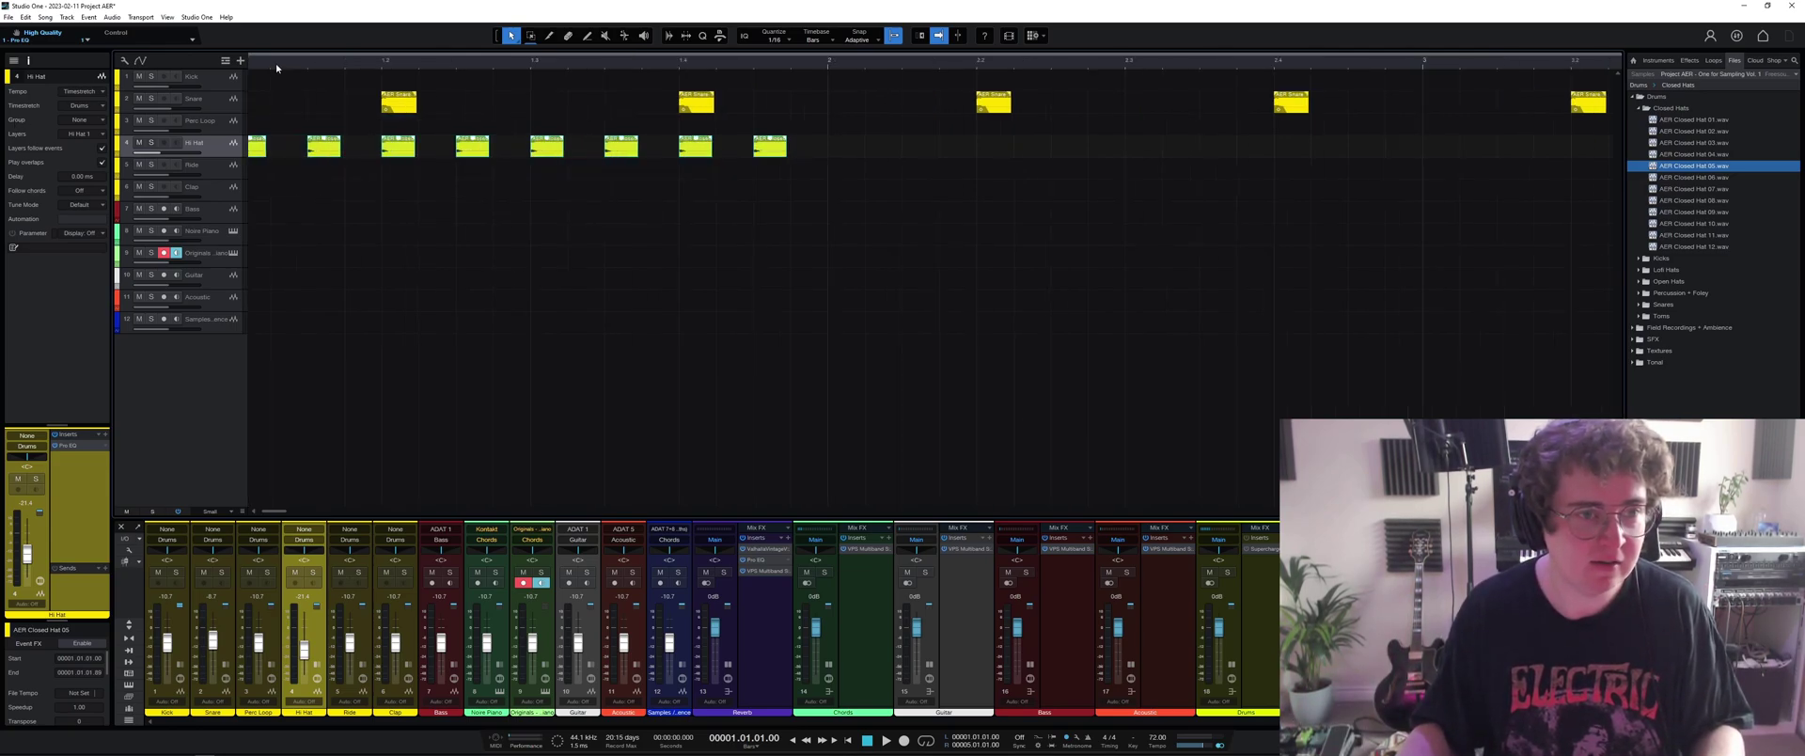
pyautogui.click(242, 513)
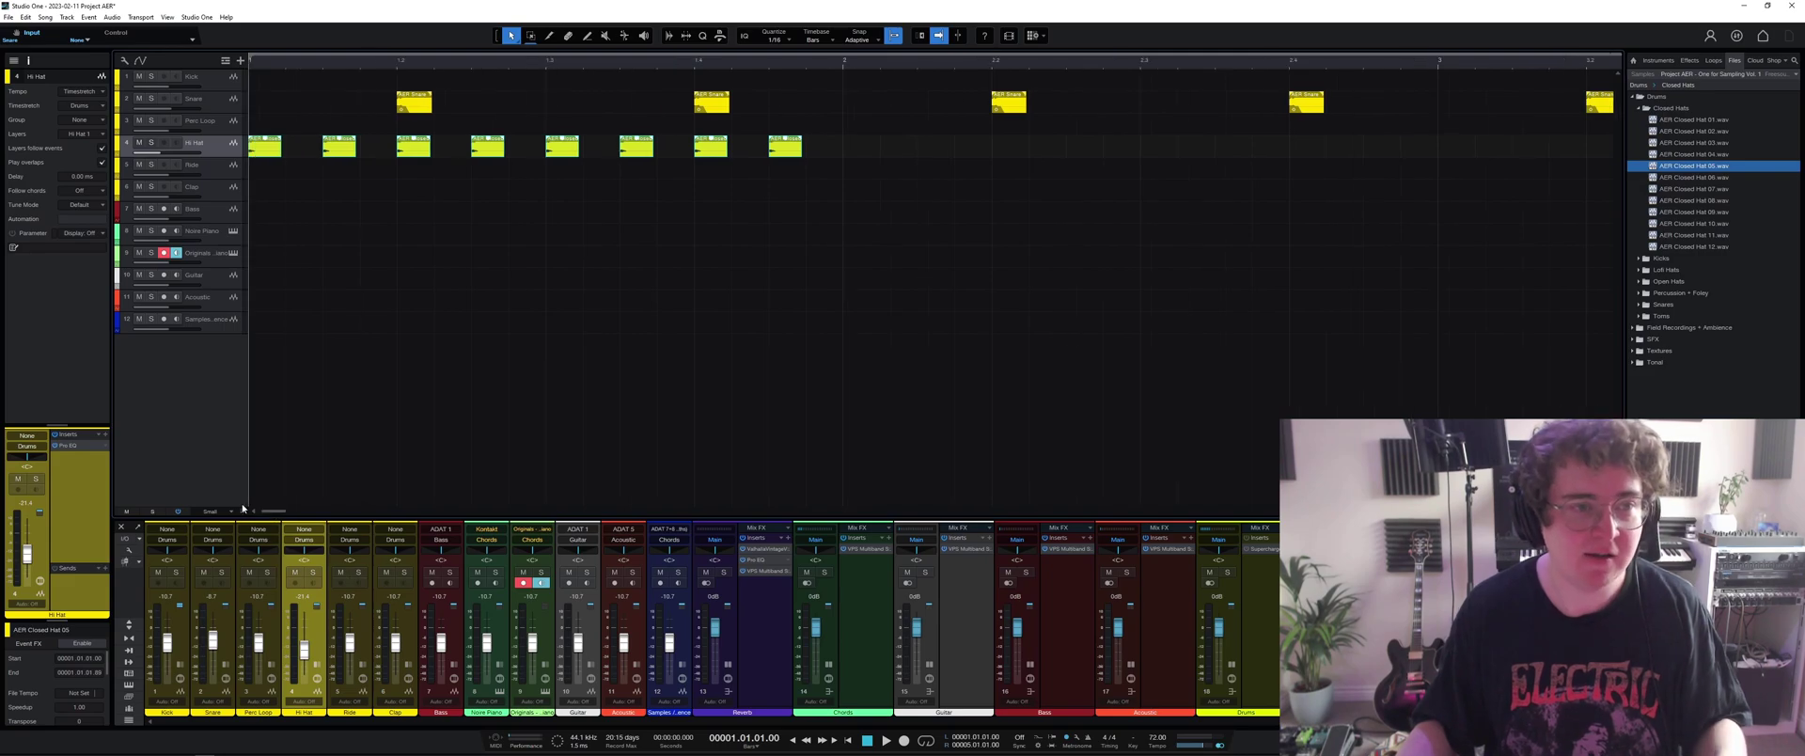
pyautogui.press('space')
pyautogui.press('space')
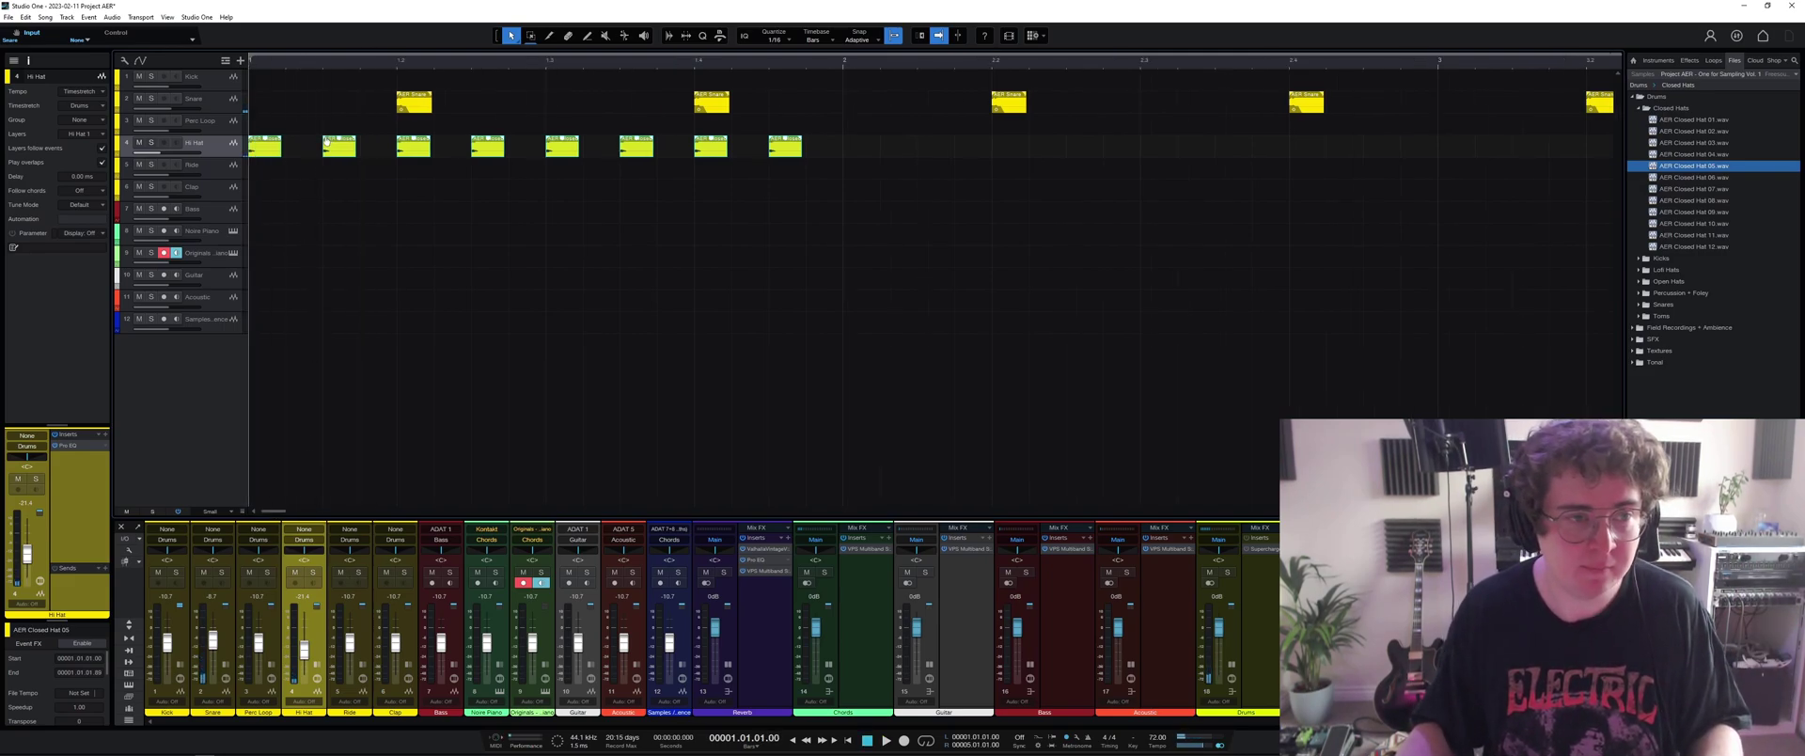
pyautogui.press('space')
pyautogui.press('space')
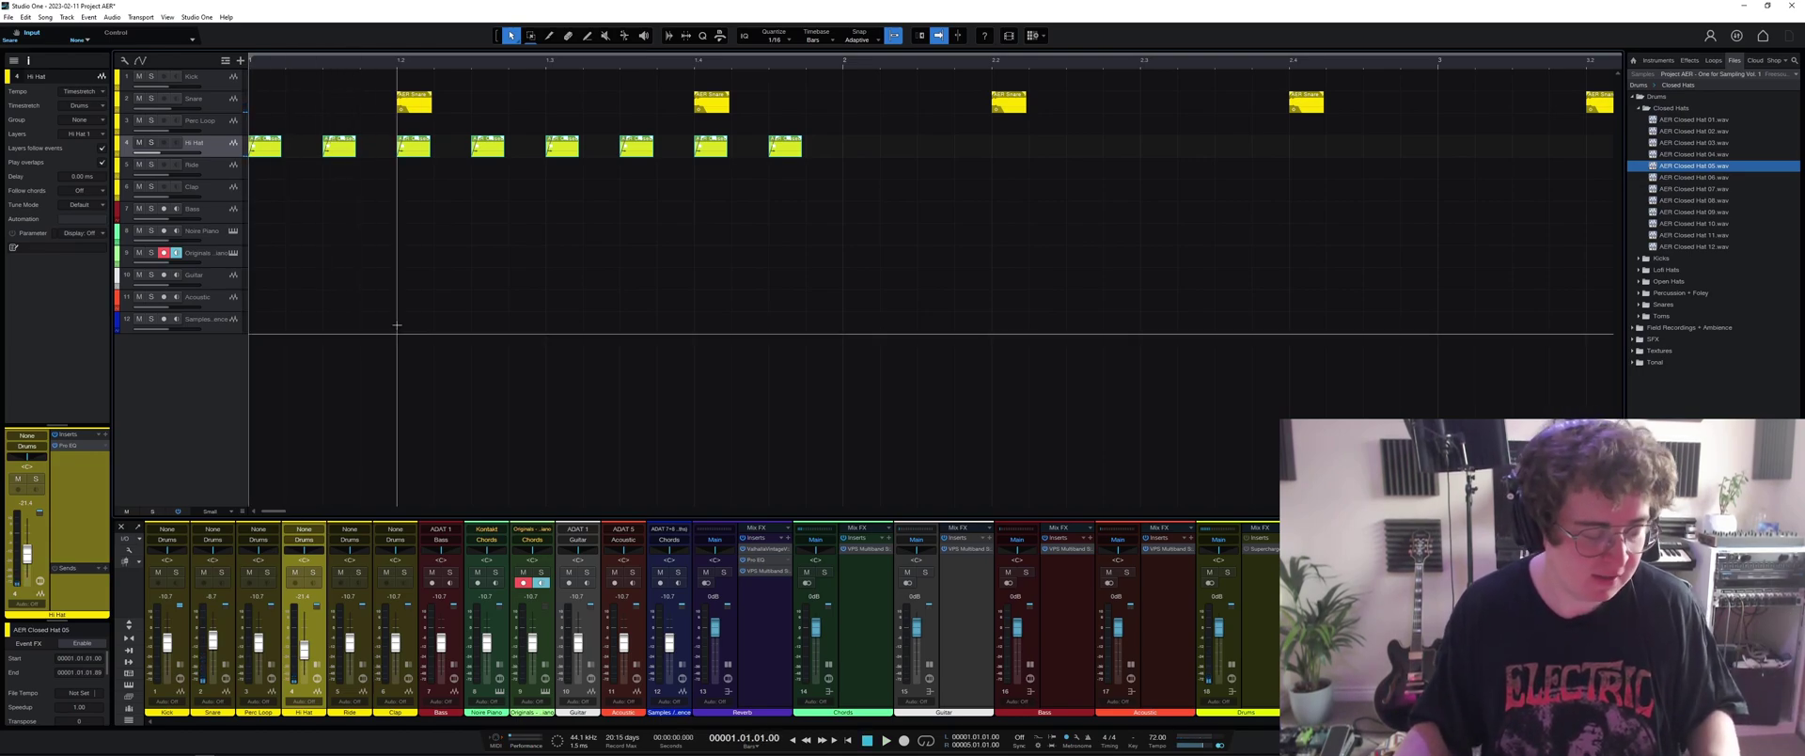
pyautogui.moveTo(342, 151); pyautogui.dragTo(382, 146)
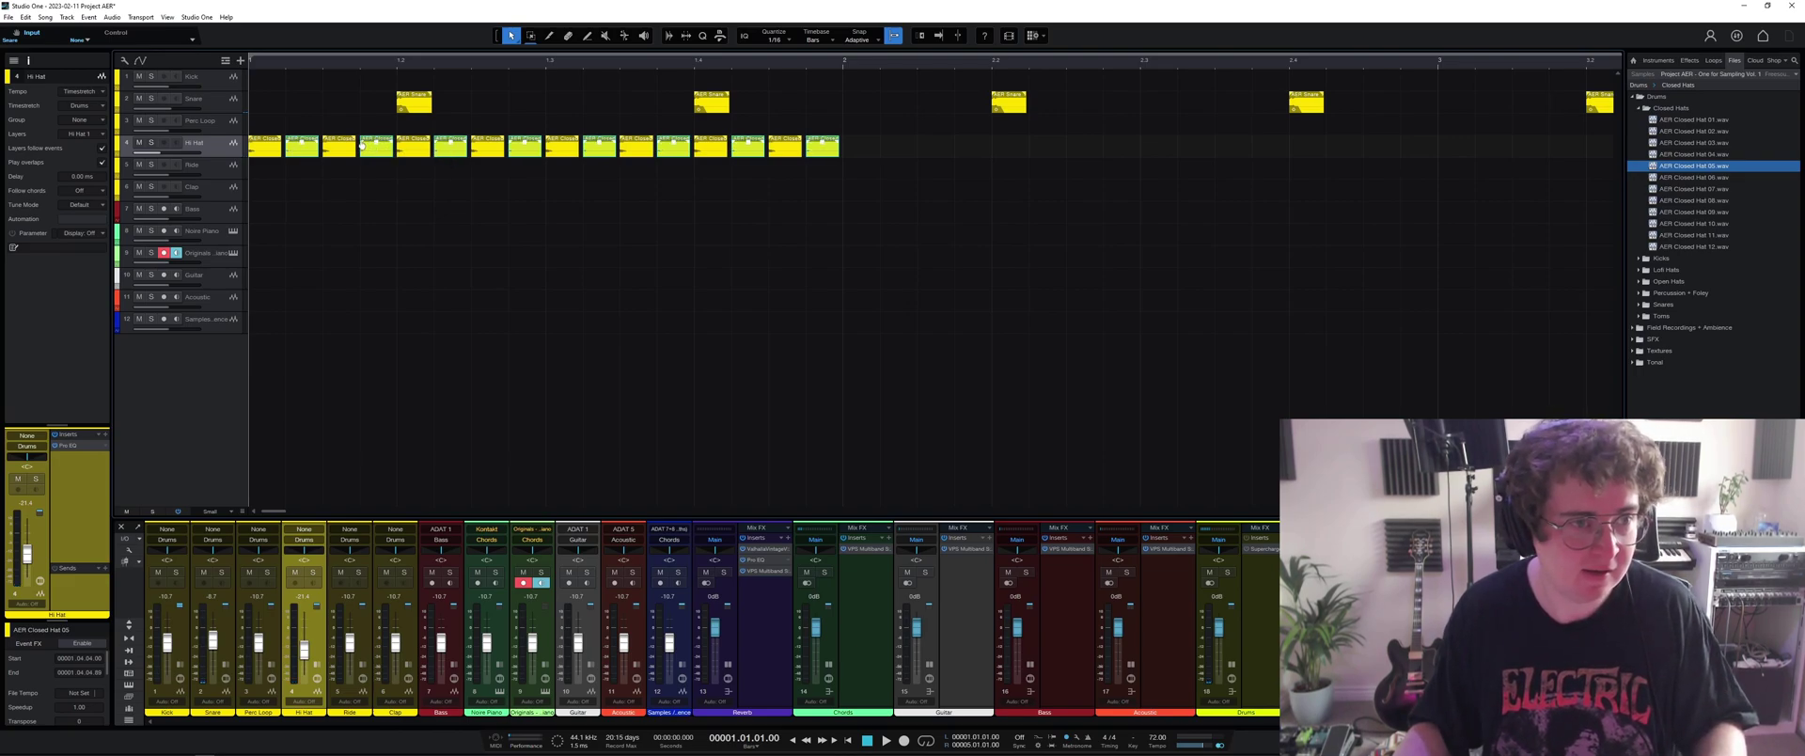
pyautogui.press('space')
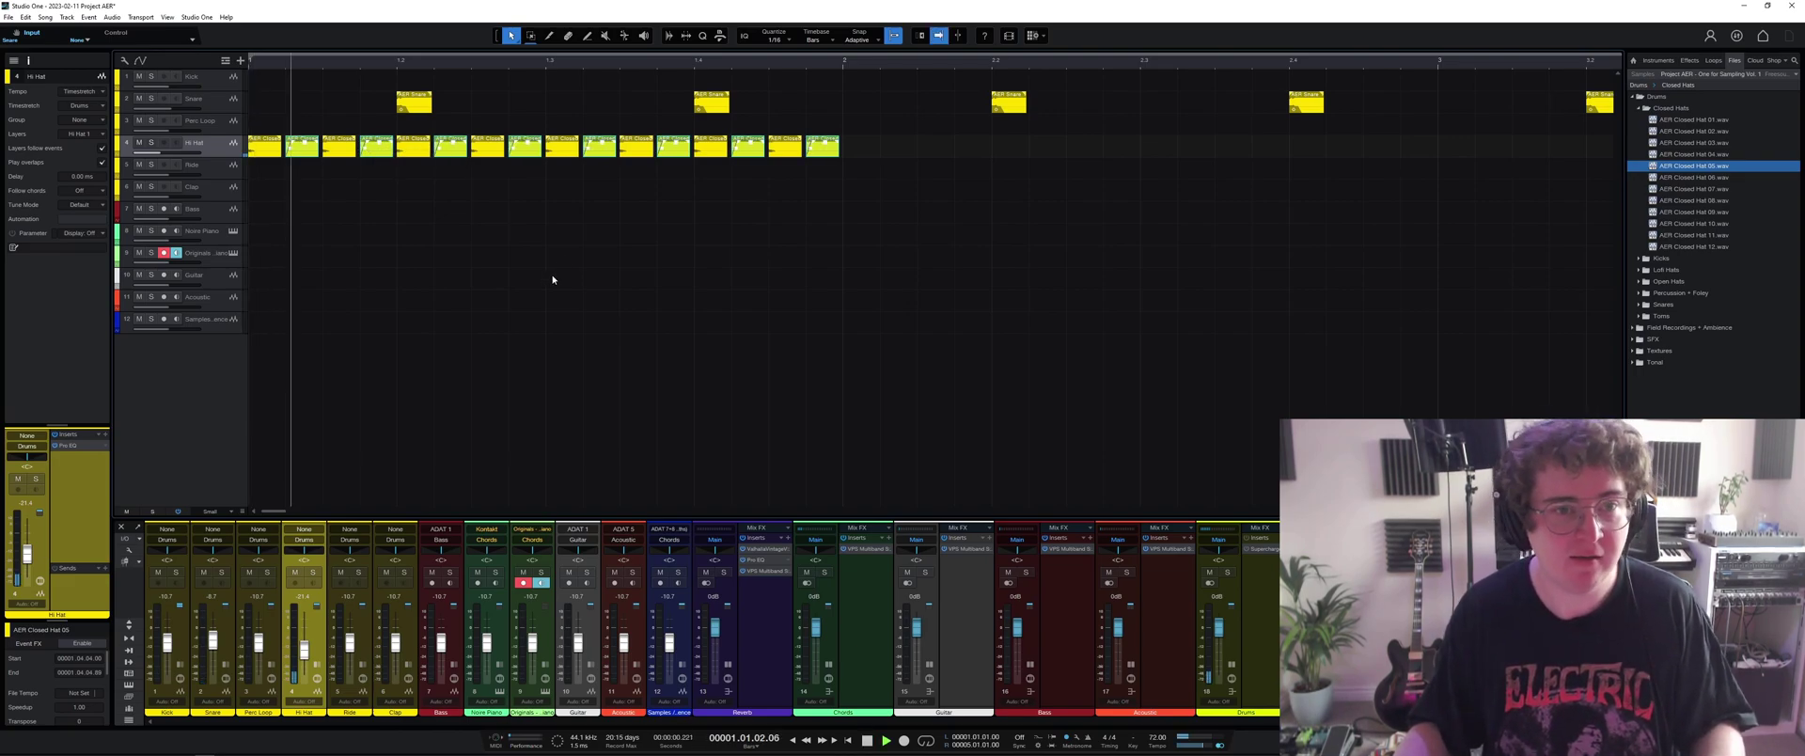
pyautogui.press('space')
# Select the first bar's eighth-note hats except those on beats 1 and 3, adjust their event volume, and play the bar.
pyautogui.click(340, 144)
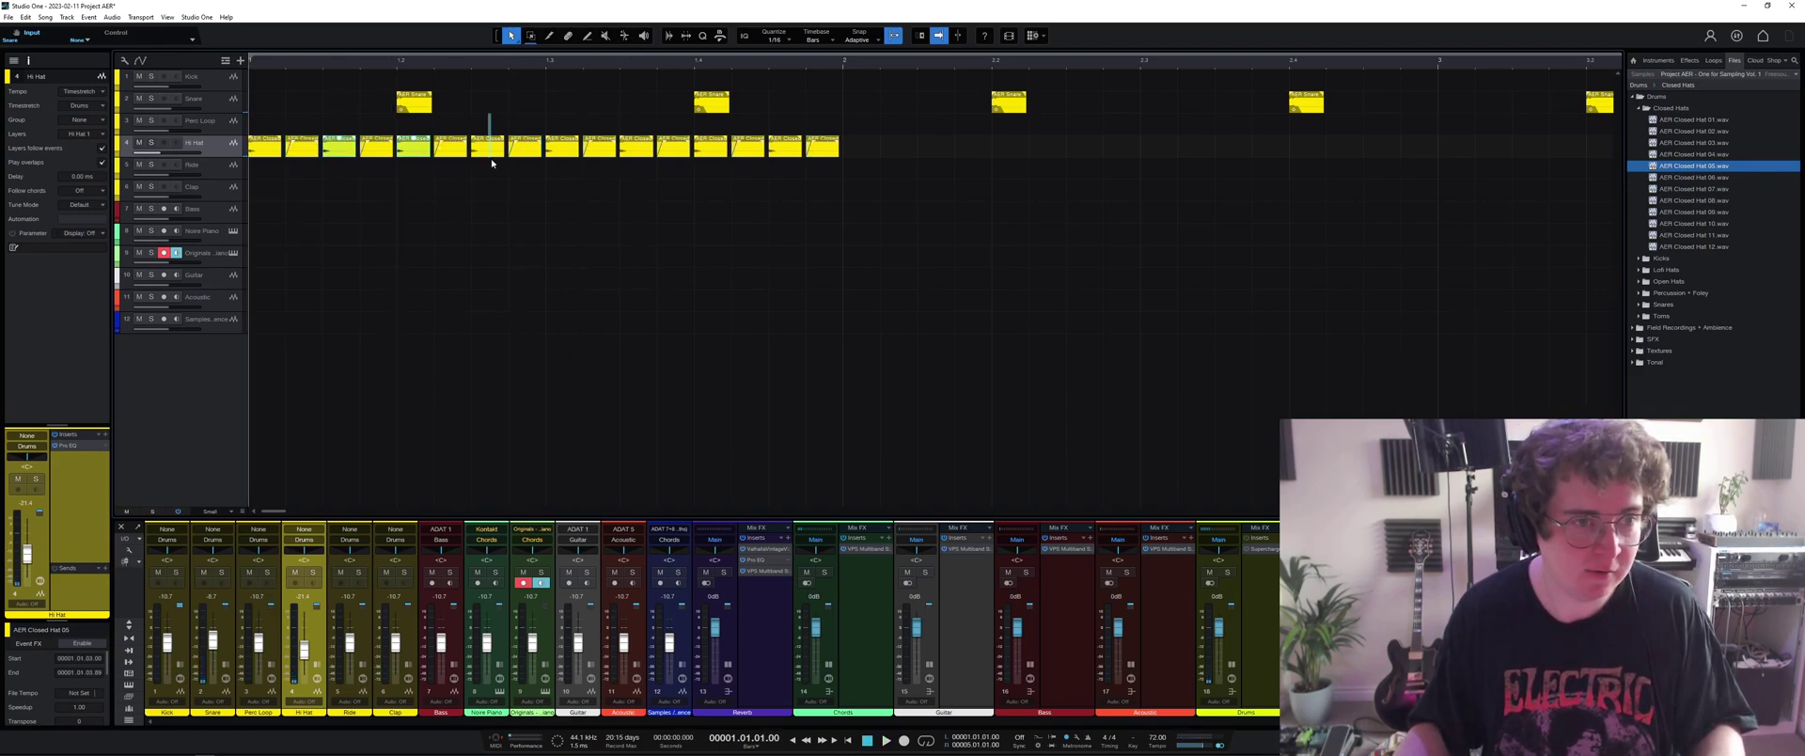
pyautogui.moveTo(606, 128); pyautogui.dragTo(609, 117)
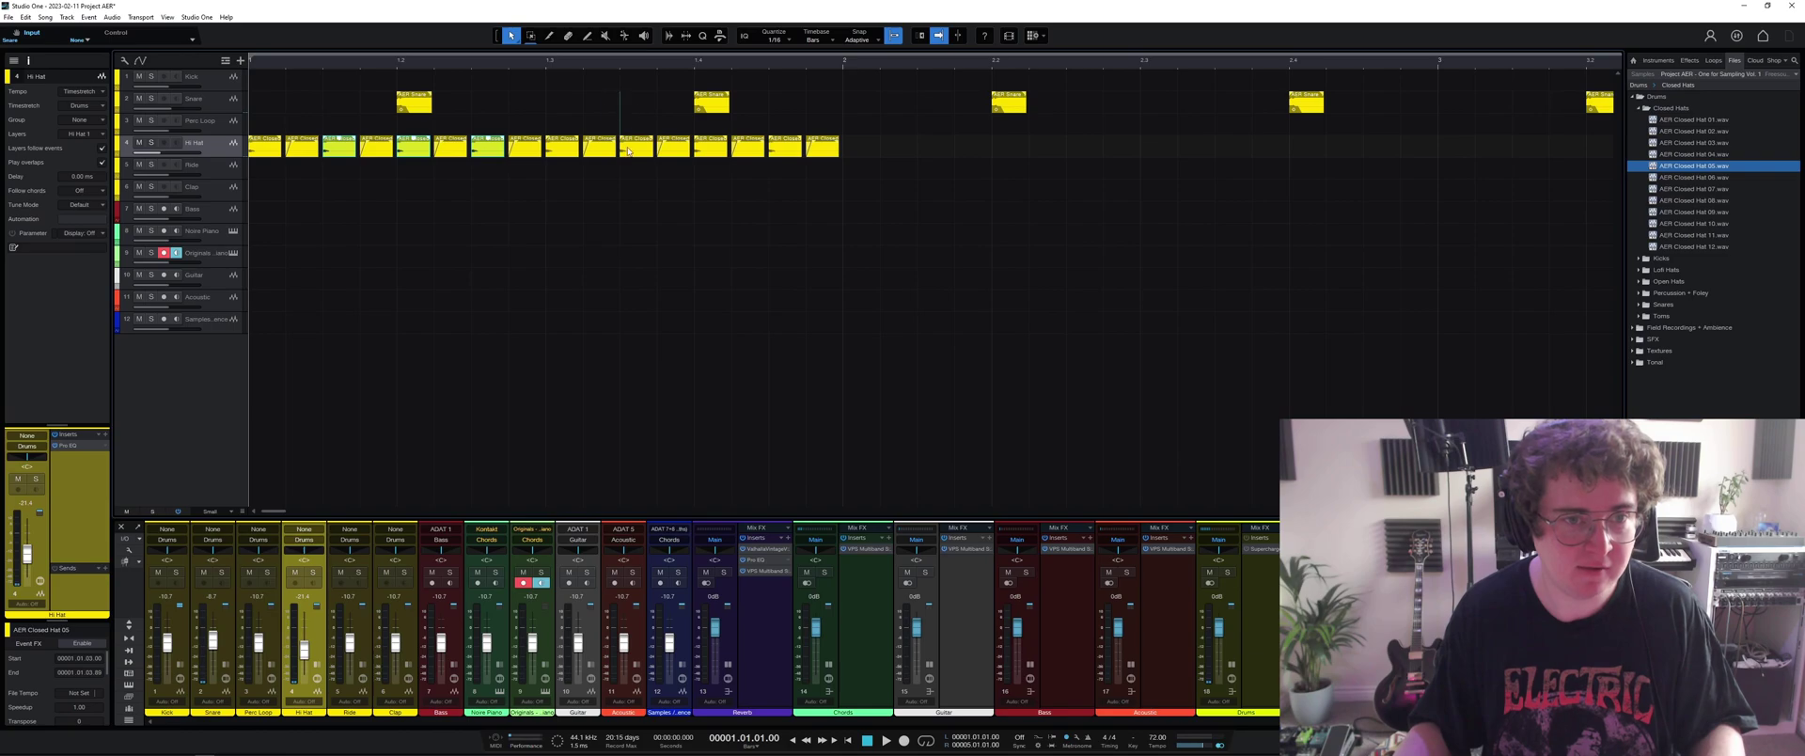
pyautogui.moveTo(714, 169); pyautogui.dragTo(715, 165)
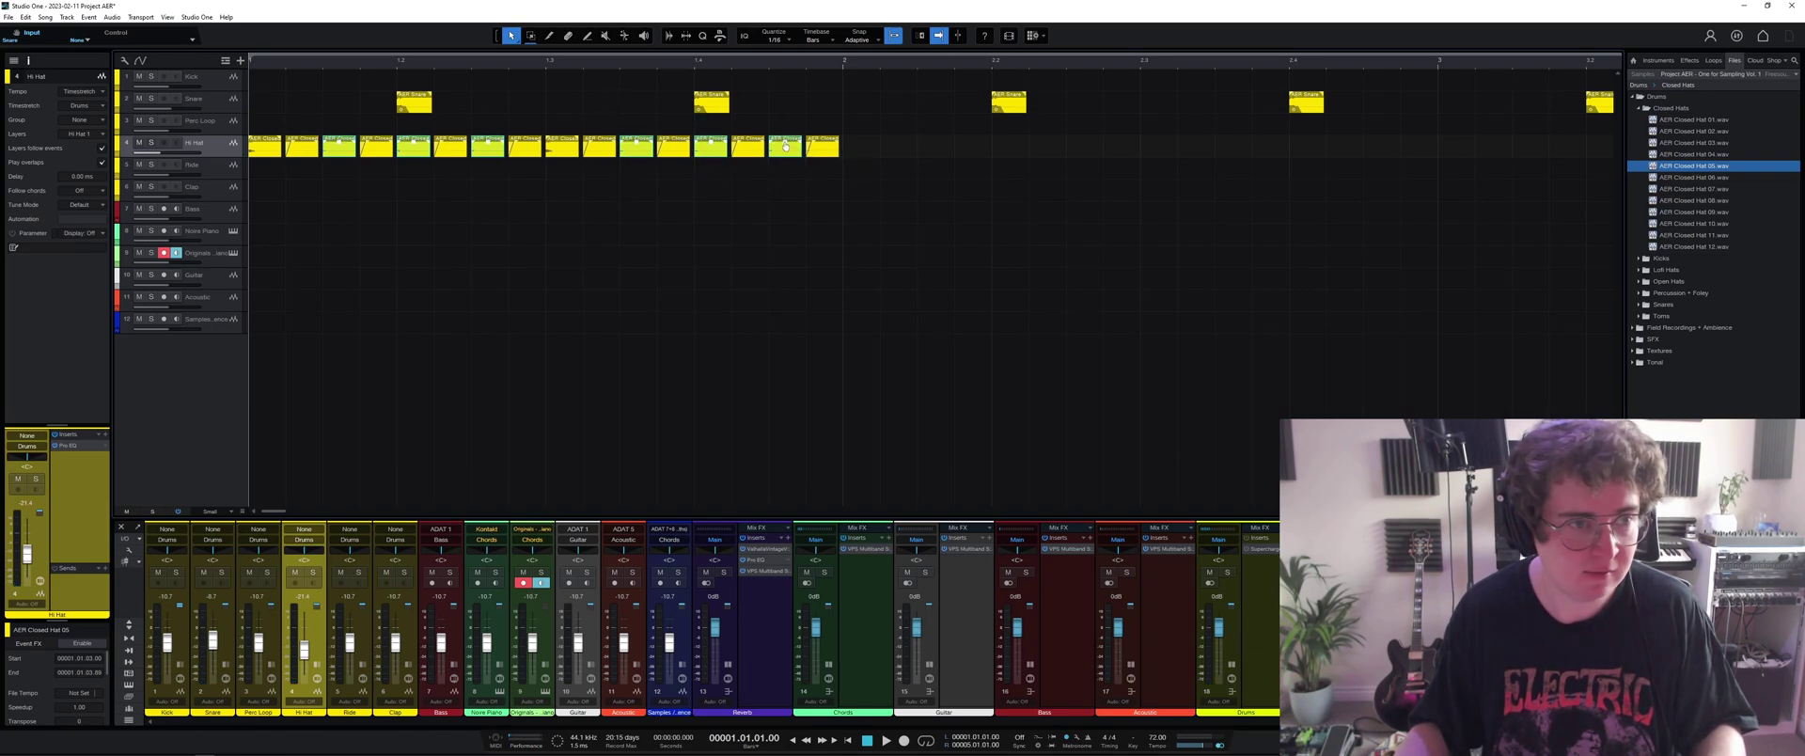
pyautogui.press('space')
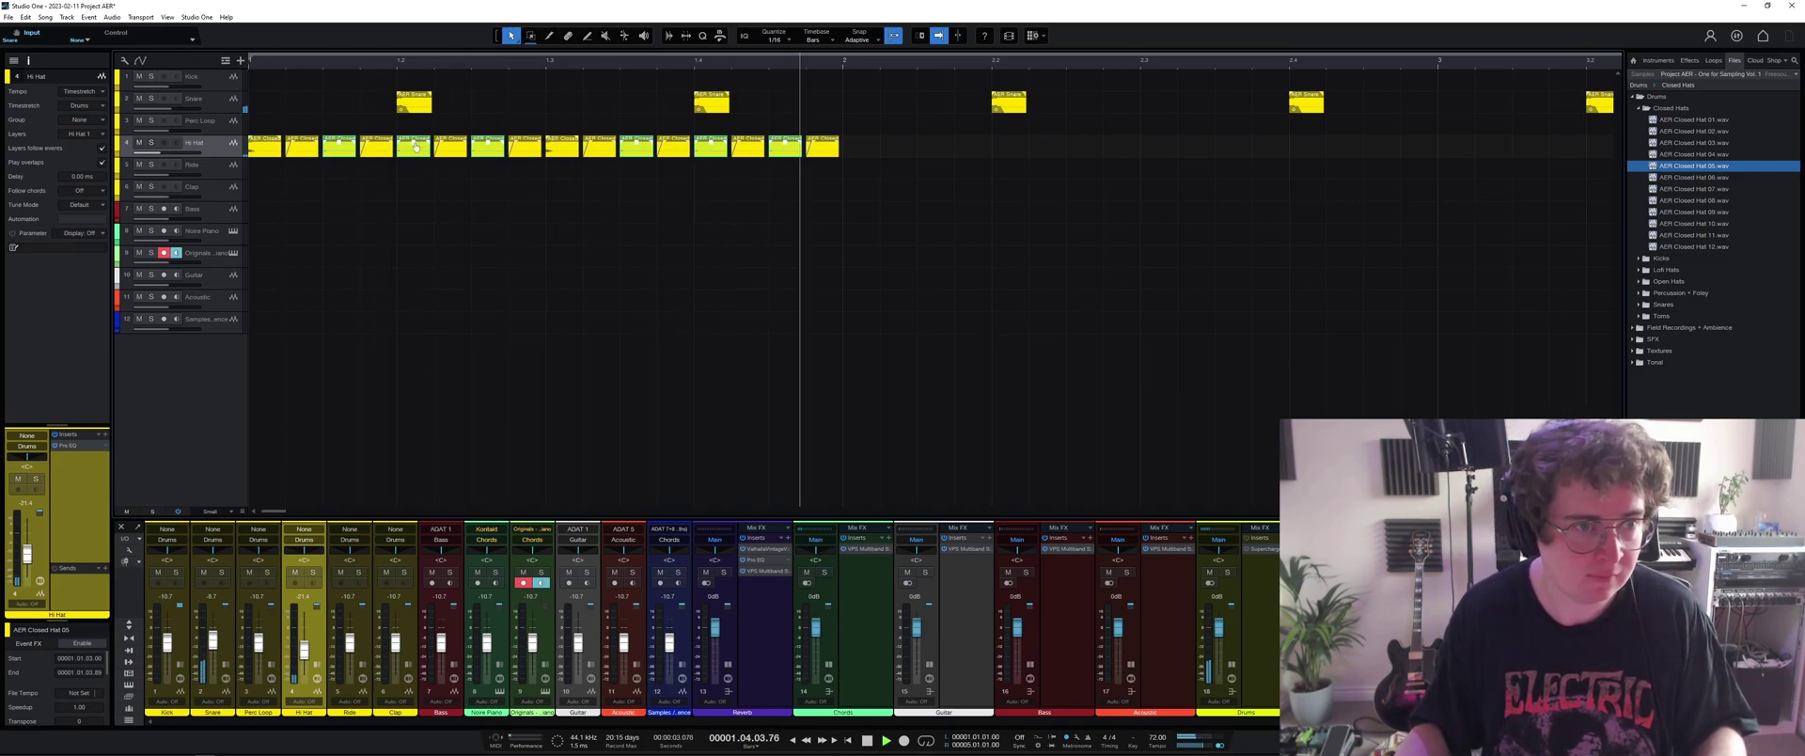
pyautogui.press('space')
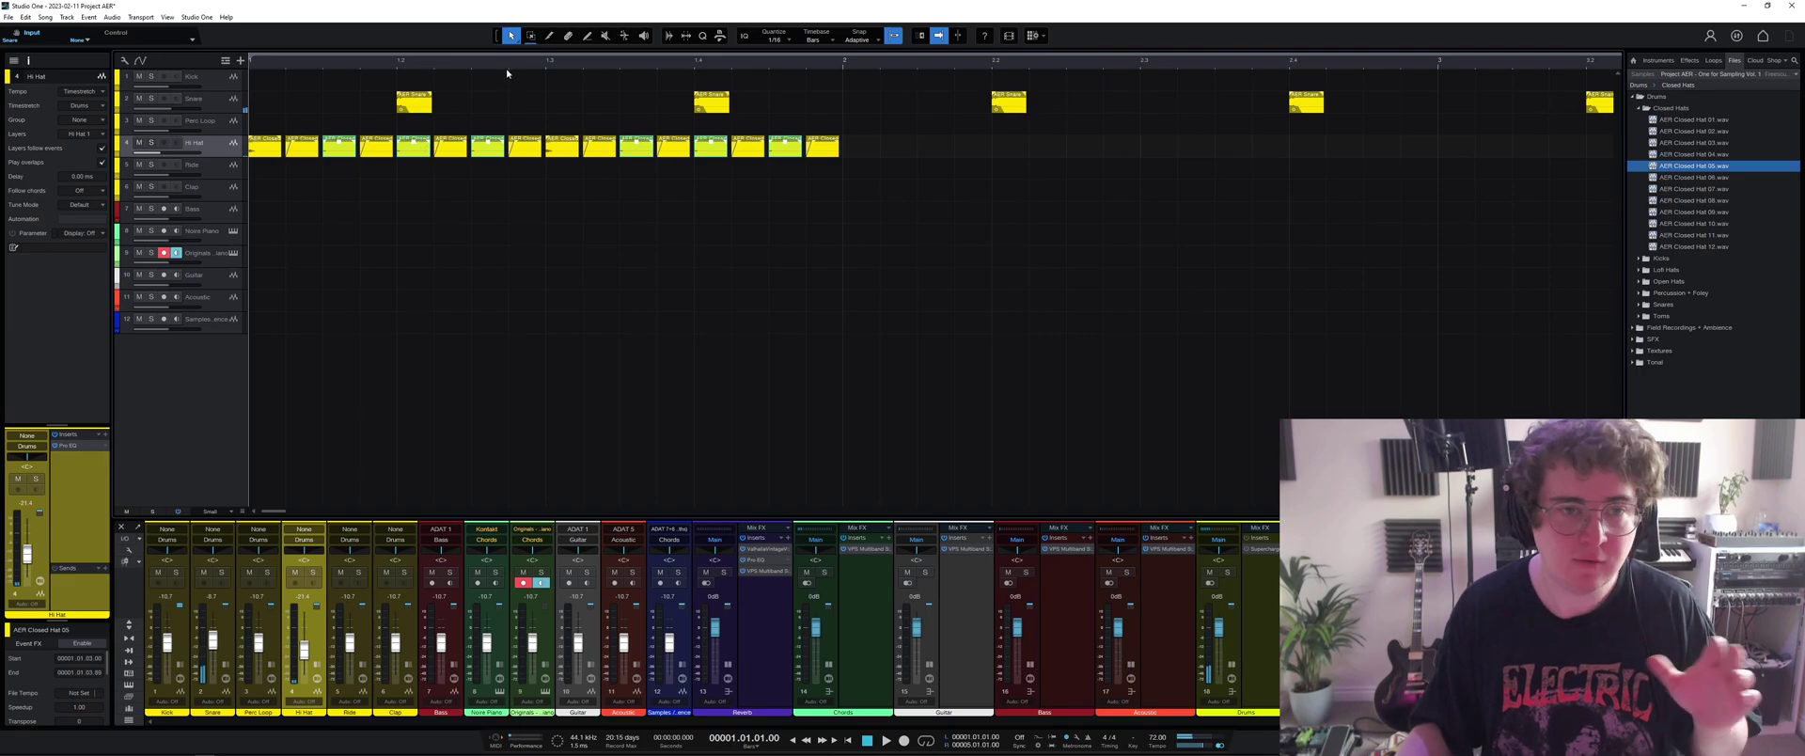
# Duplicate the first bar of Hi Hat events three times to fill four bars.
pyautogui.scroll(-3, 503, 68)
pyautogui.scroll(-1, 503, 68)
pyautogui.moveTo(431, 203); pyautogui.dragTo(247, 112)
pyautogui.press('d')
pyautogui.press('d')
pyautogui.press('d')
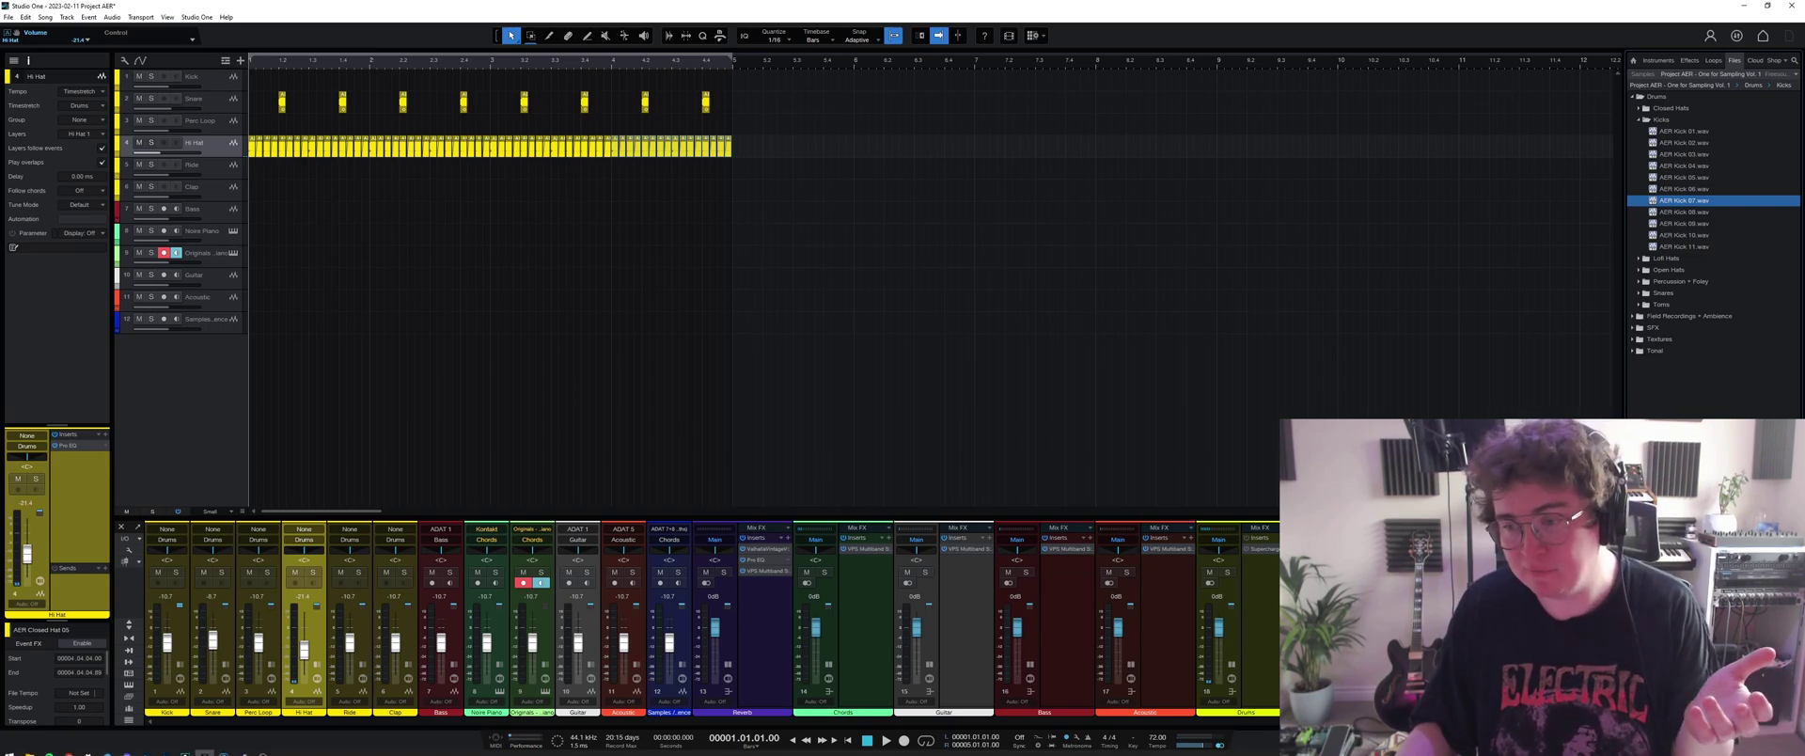
# Audition AER Kick 08.wav, place it at the start of the Kick track, play it with the beat, and select the kick event.
pyautogui.click(1686, 212)
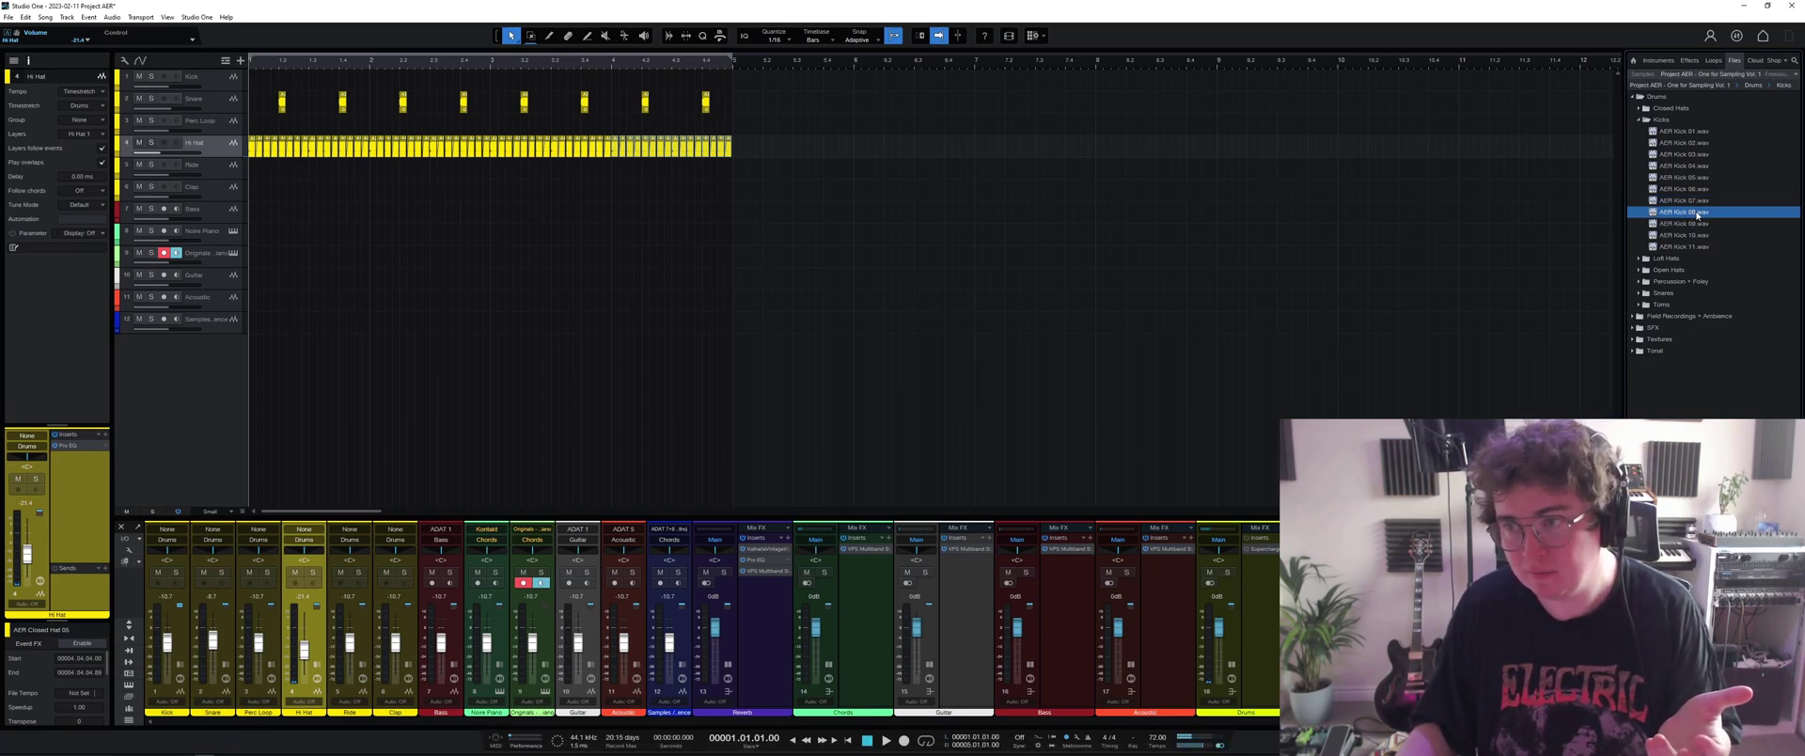
pyautogui.moveTo(1583, 205); pyautogui.dragTo(186, 84)
pyautogui.press('space')
pyautogui.press('space')
pyautogui.click(196, 146)
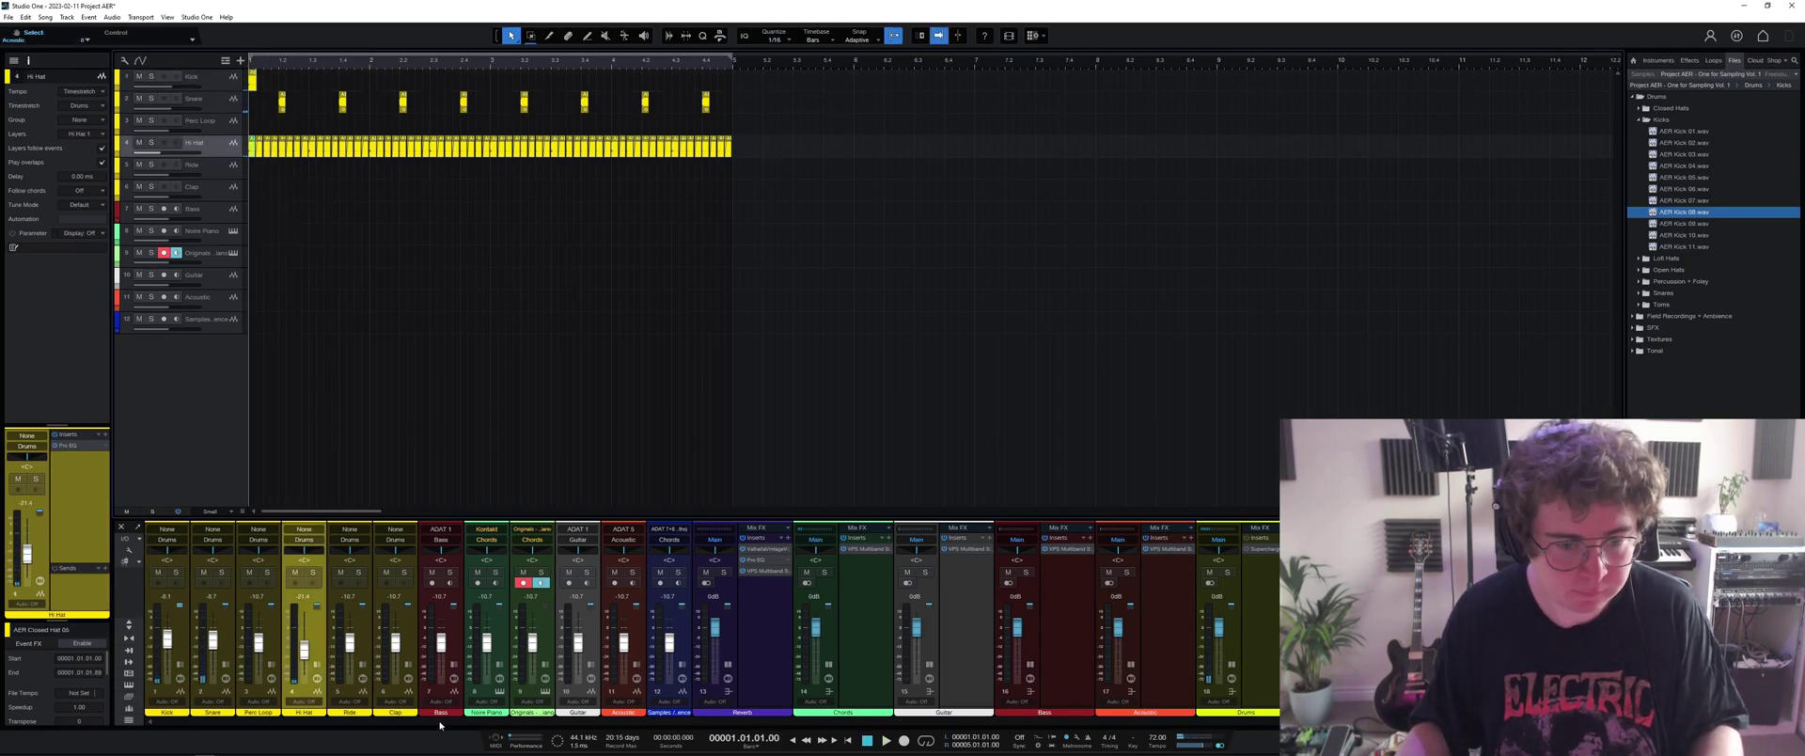
pyautogui.scroll(4, 273, 150)
pyautogui.moveTo(278, 513); pyautogui.dragTo(274, 513)
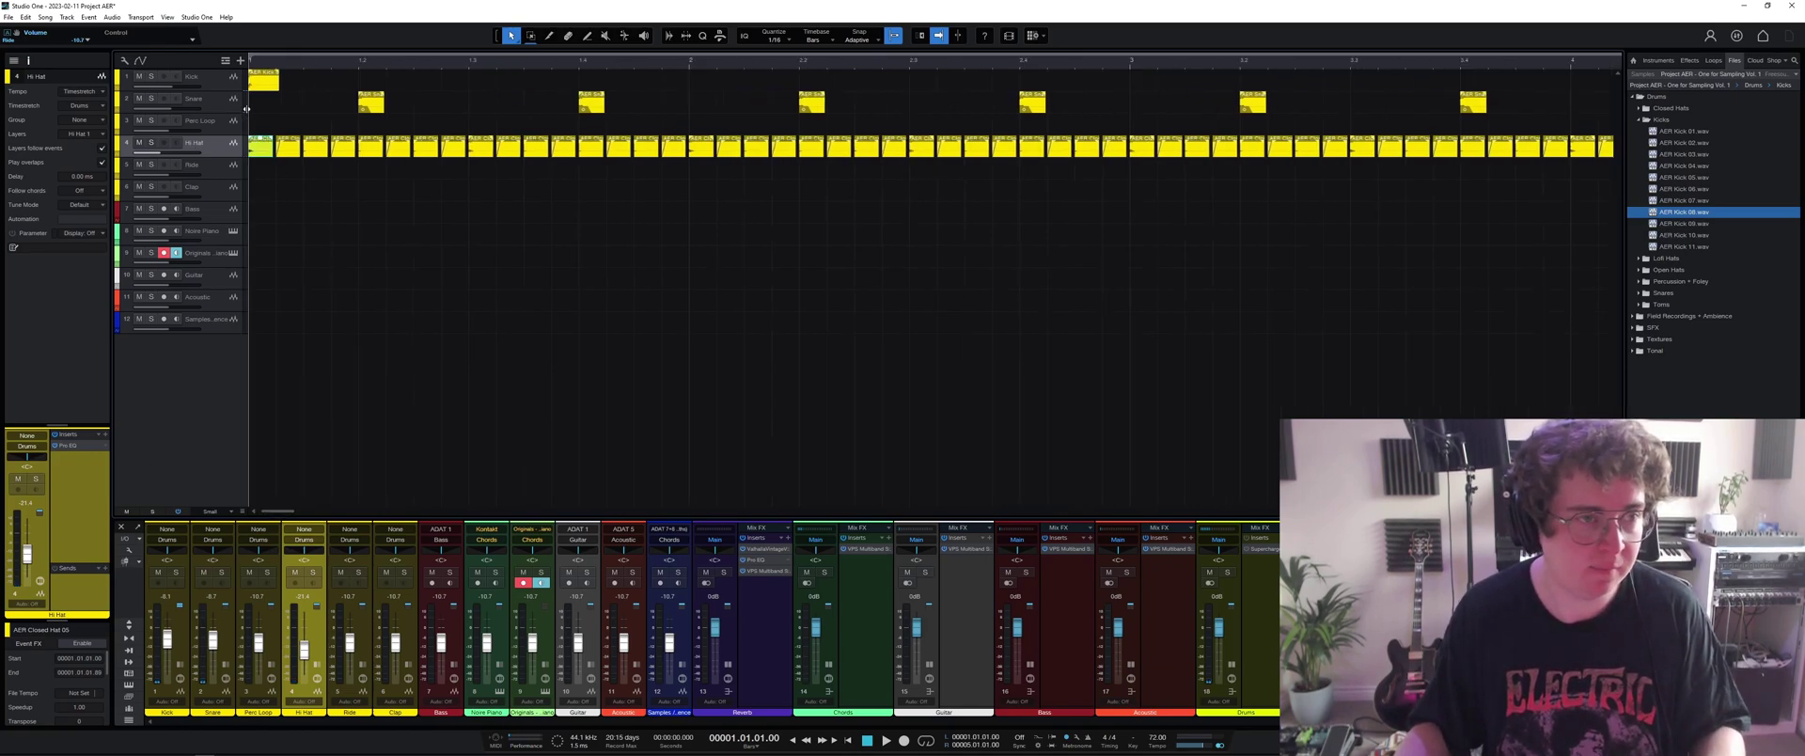
pyautogui.click(262, 81)
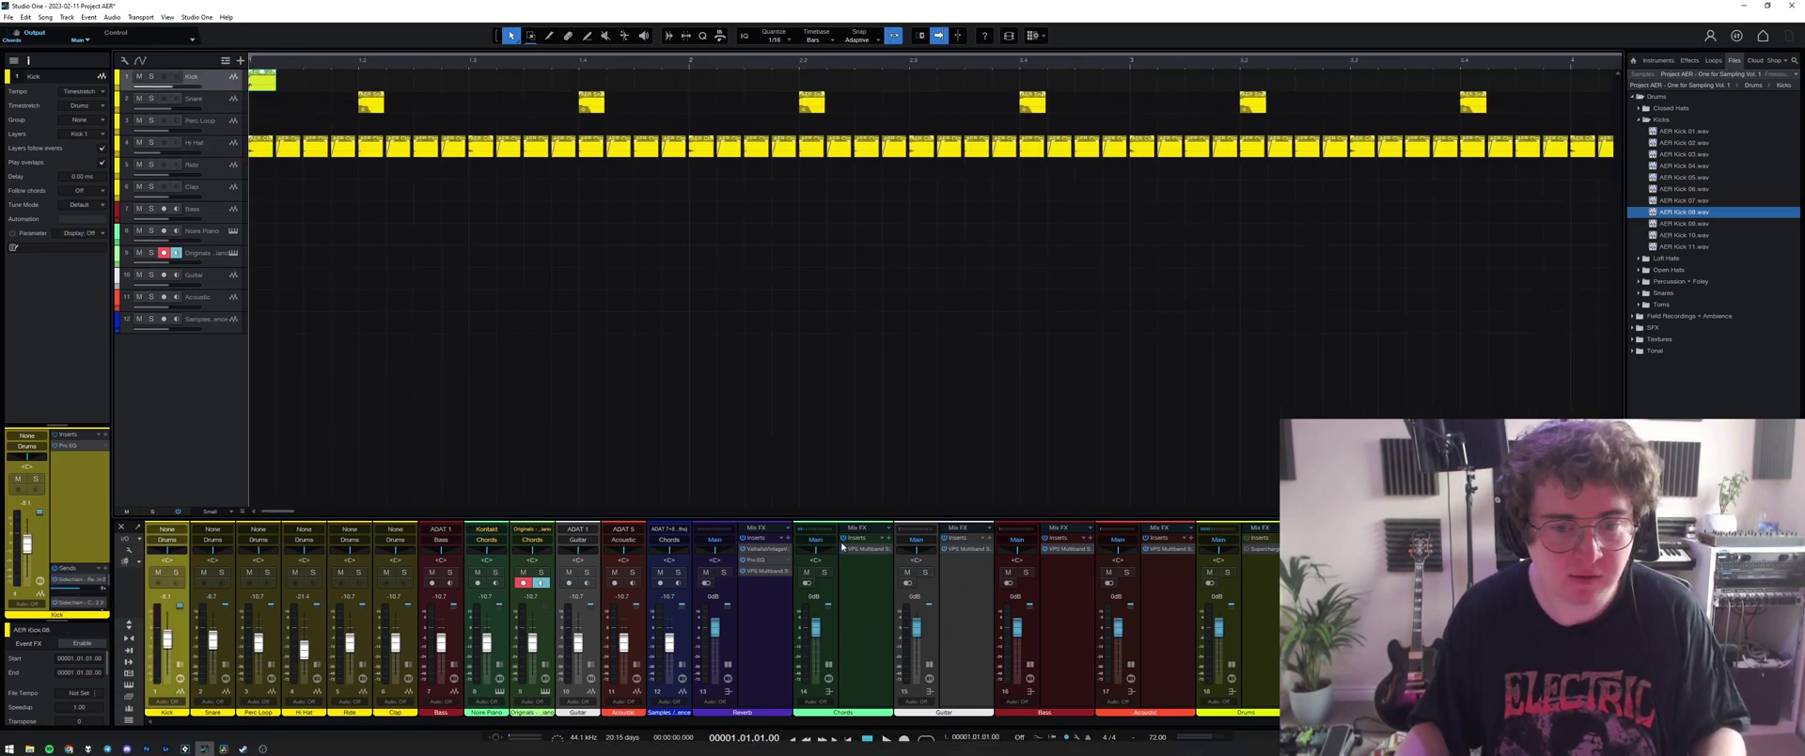
# Copy VPS Multiband Sidechain from the Chords bus to the Hi Hat track, set its time base to 1/8, and reshape the low-band envelope.
pyautogui.moveTo(865, 548); pyautogui.dragTo(224, 146)
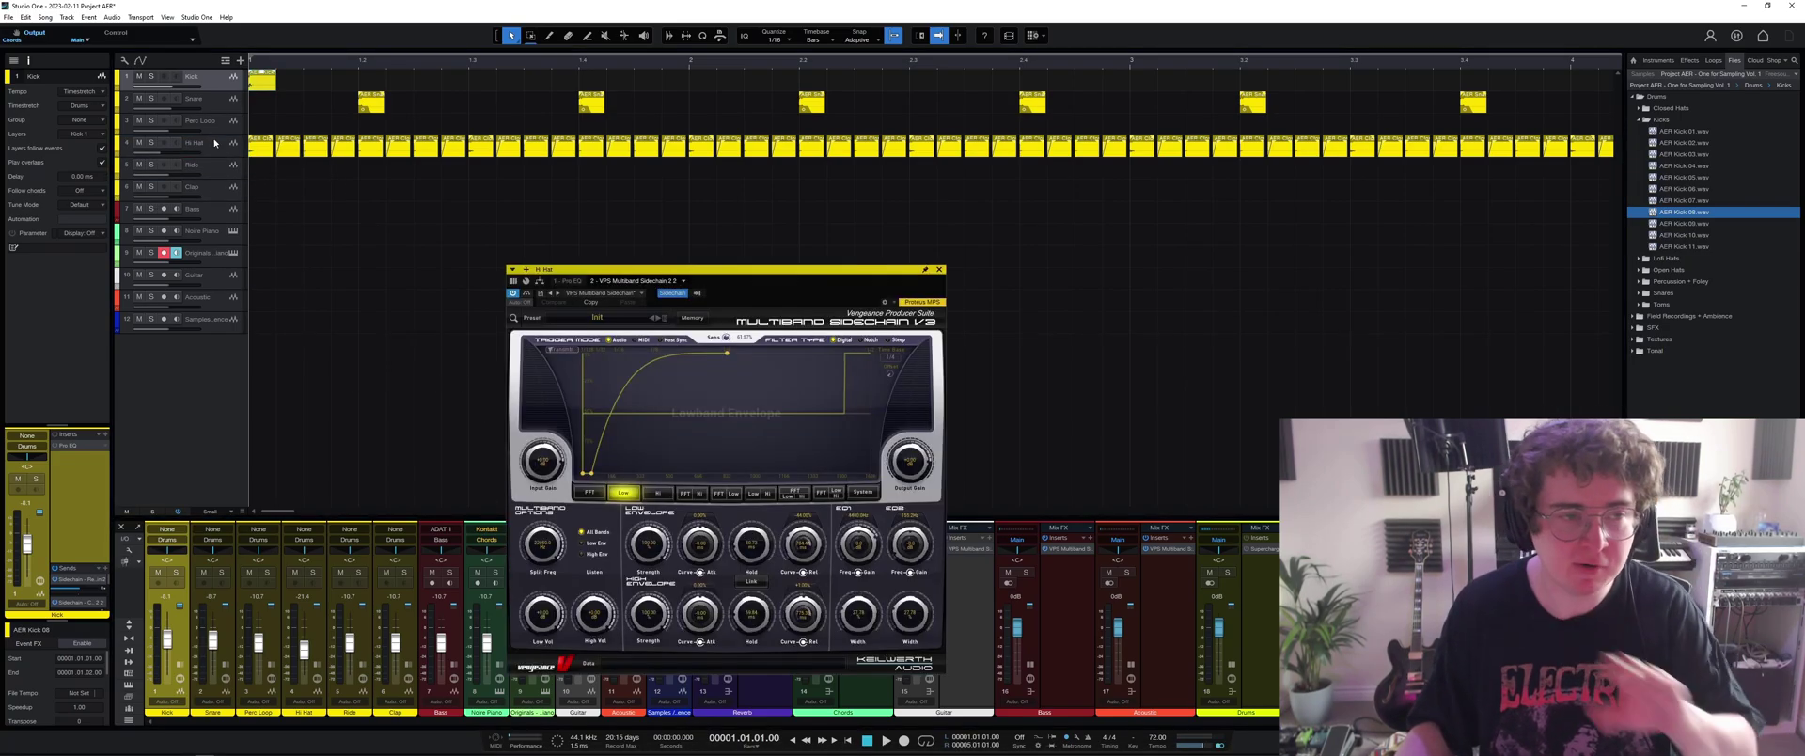
pyautogui.click(888, 359)
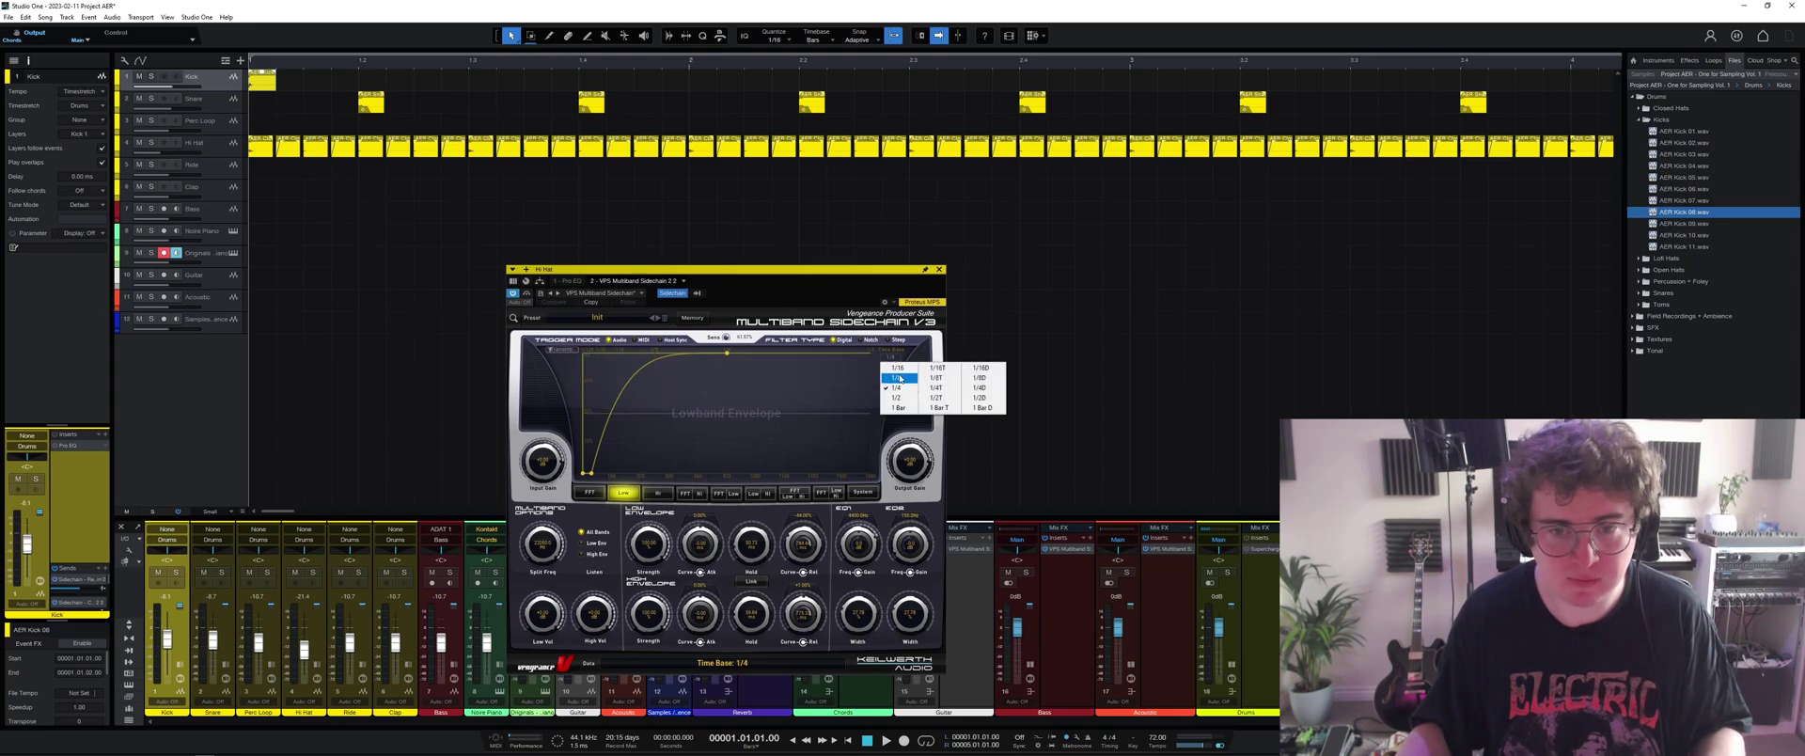
pyautogui.click(898, 377)
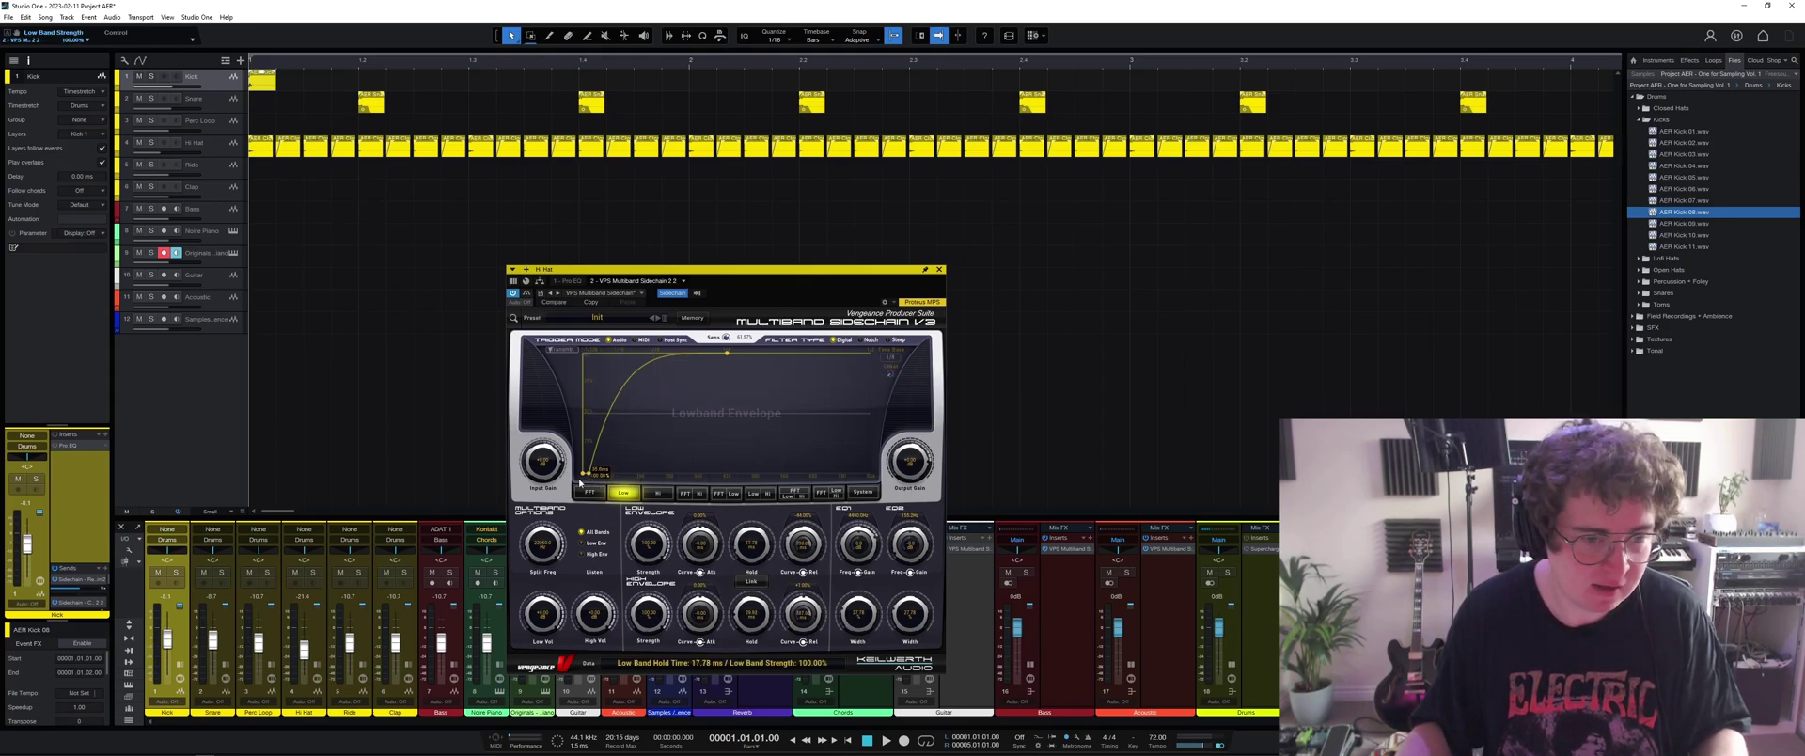
pyautogui.moveTo(620, 368); pyautogui.dragTo(615, 378)
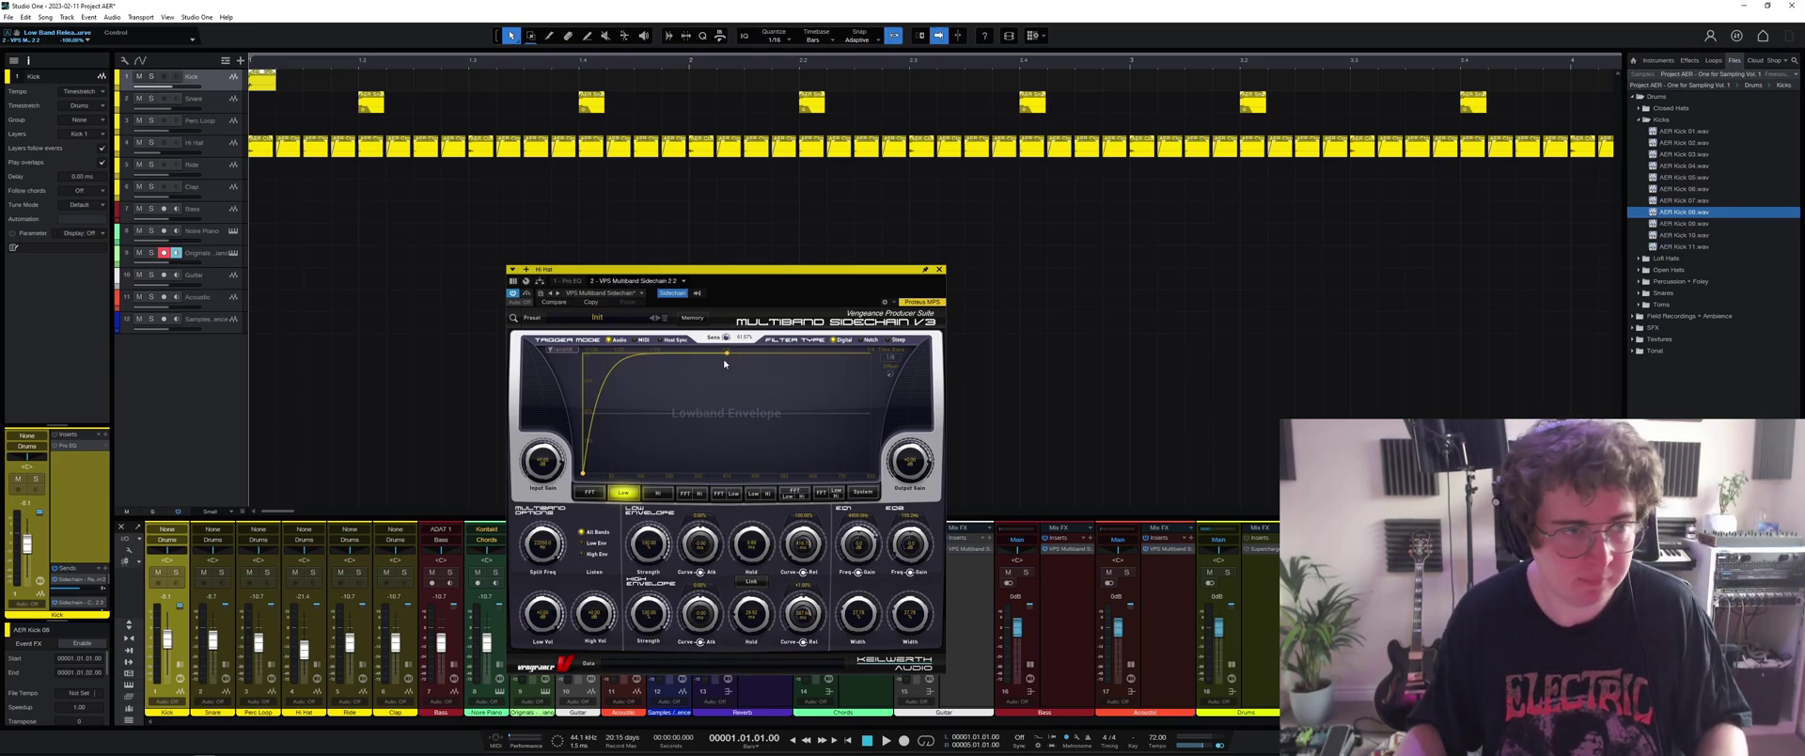
# Play the beat to check the sidechain effect on the Hi Hat track, and close the plug-in window.
pyautogui.press('space')
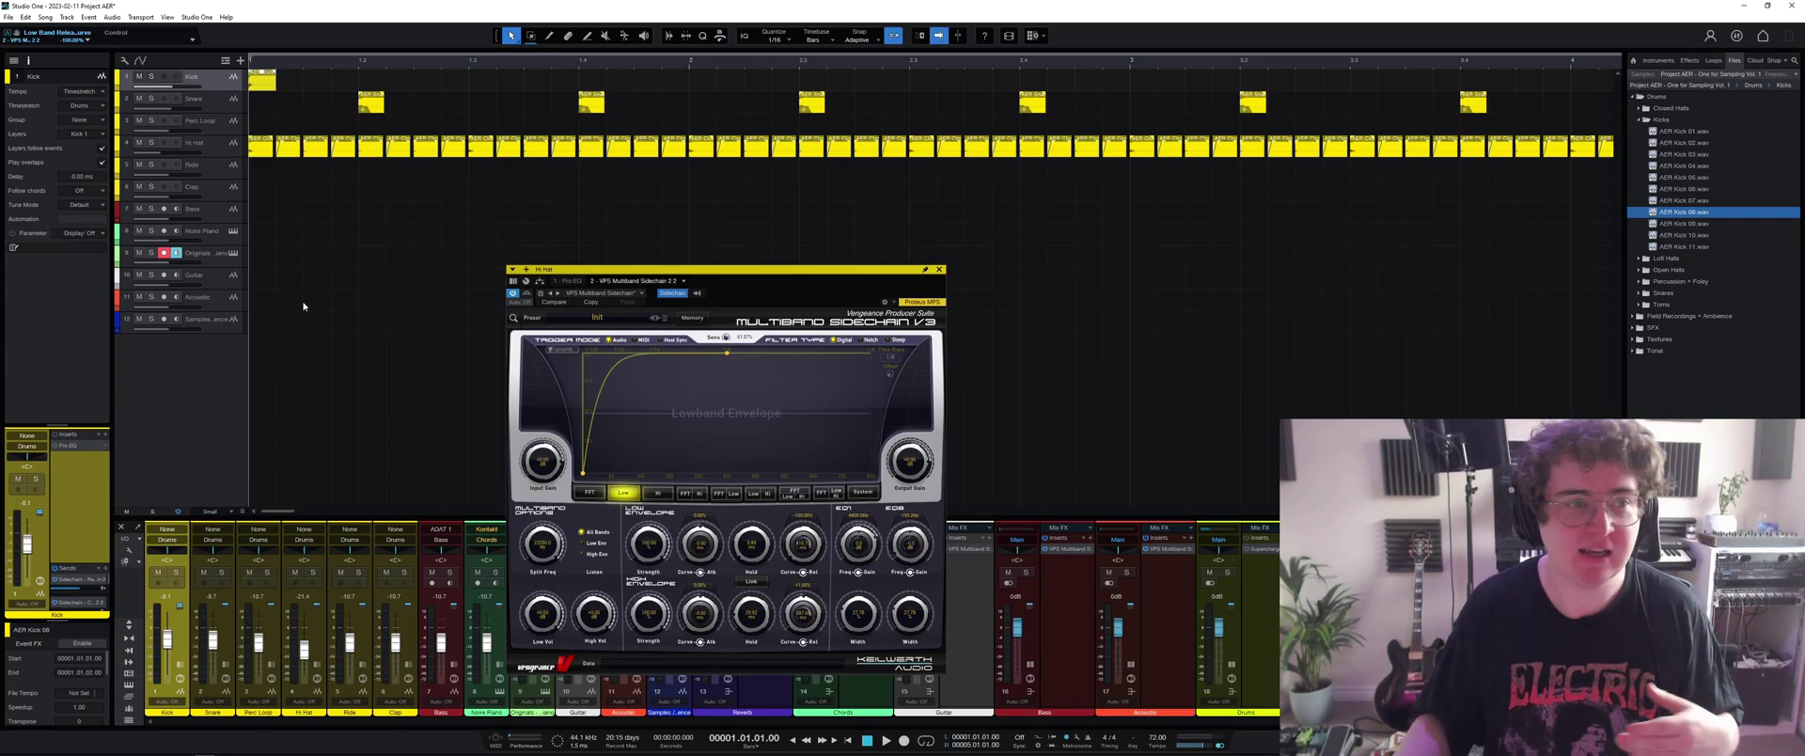
pyautogui.click(213, 142)
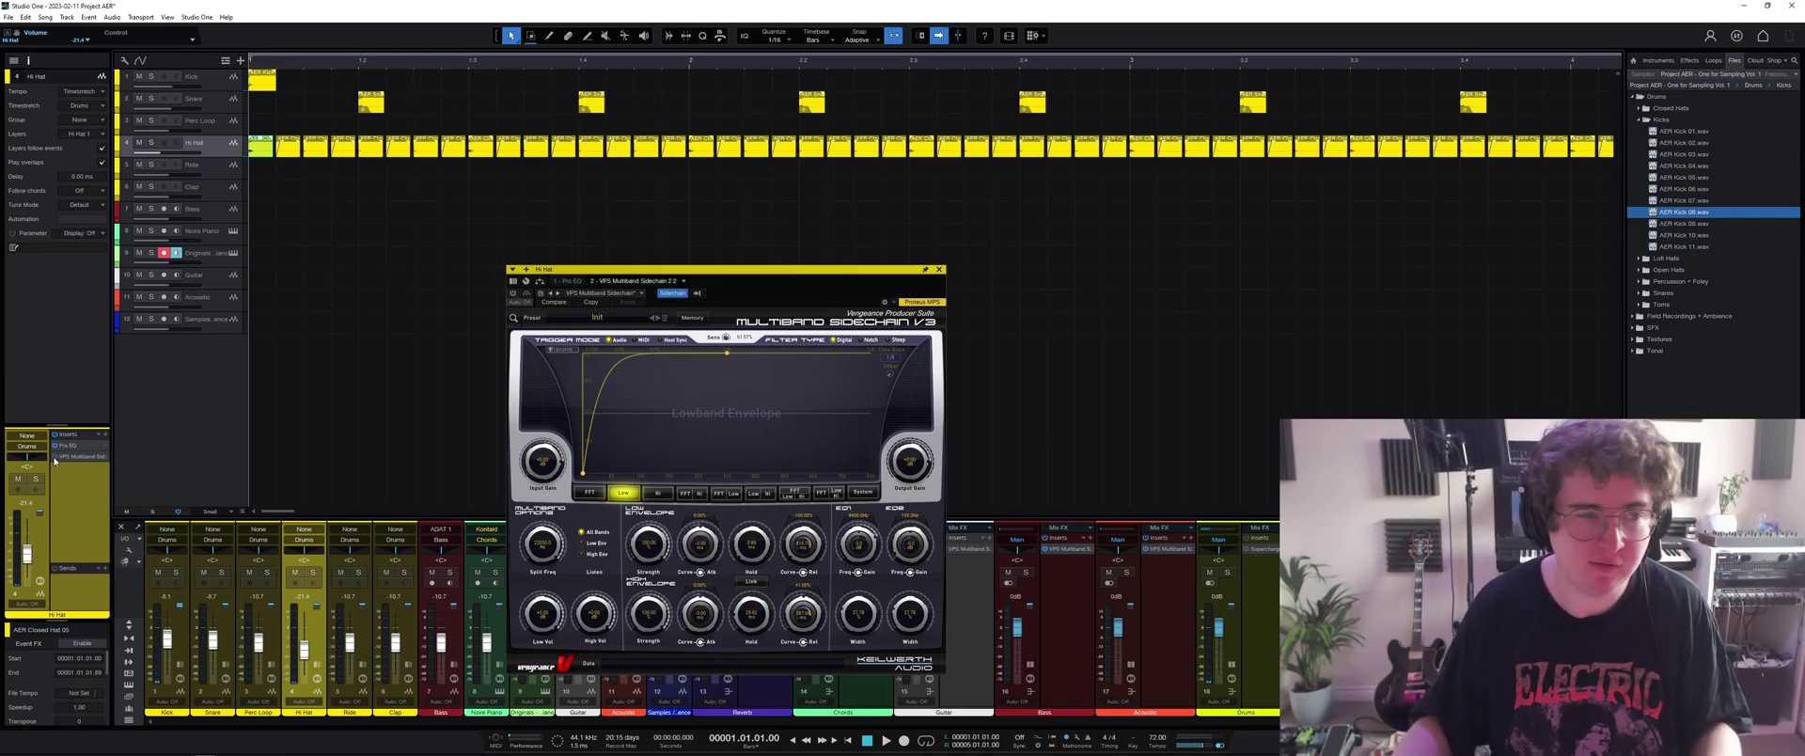
pyautogui.press('space')
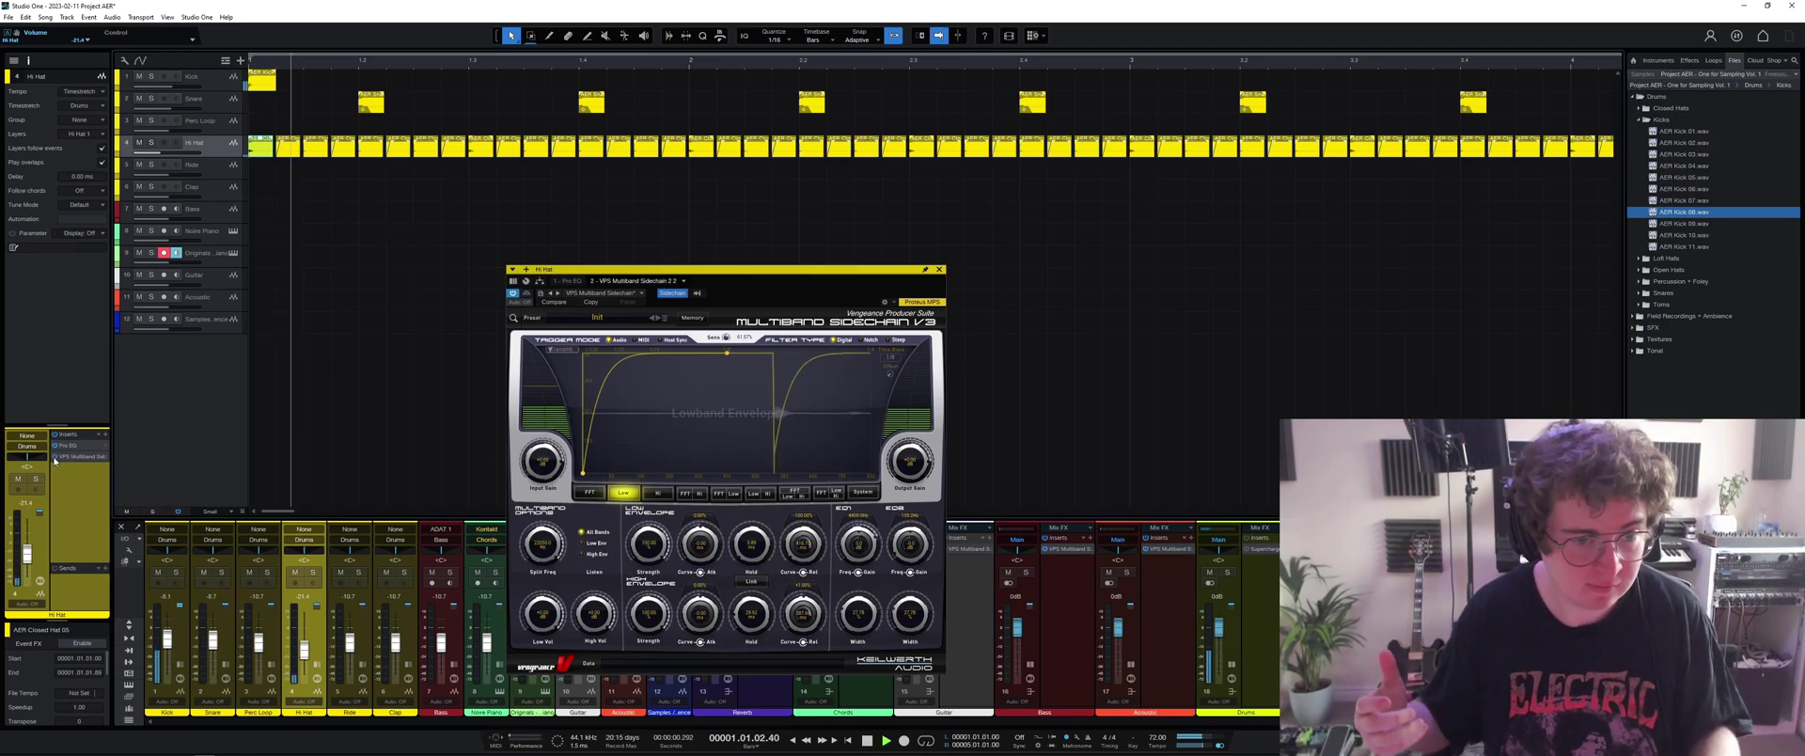
pyautogui.press('space')
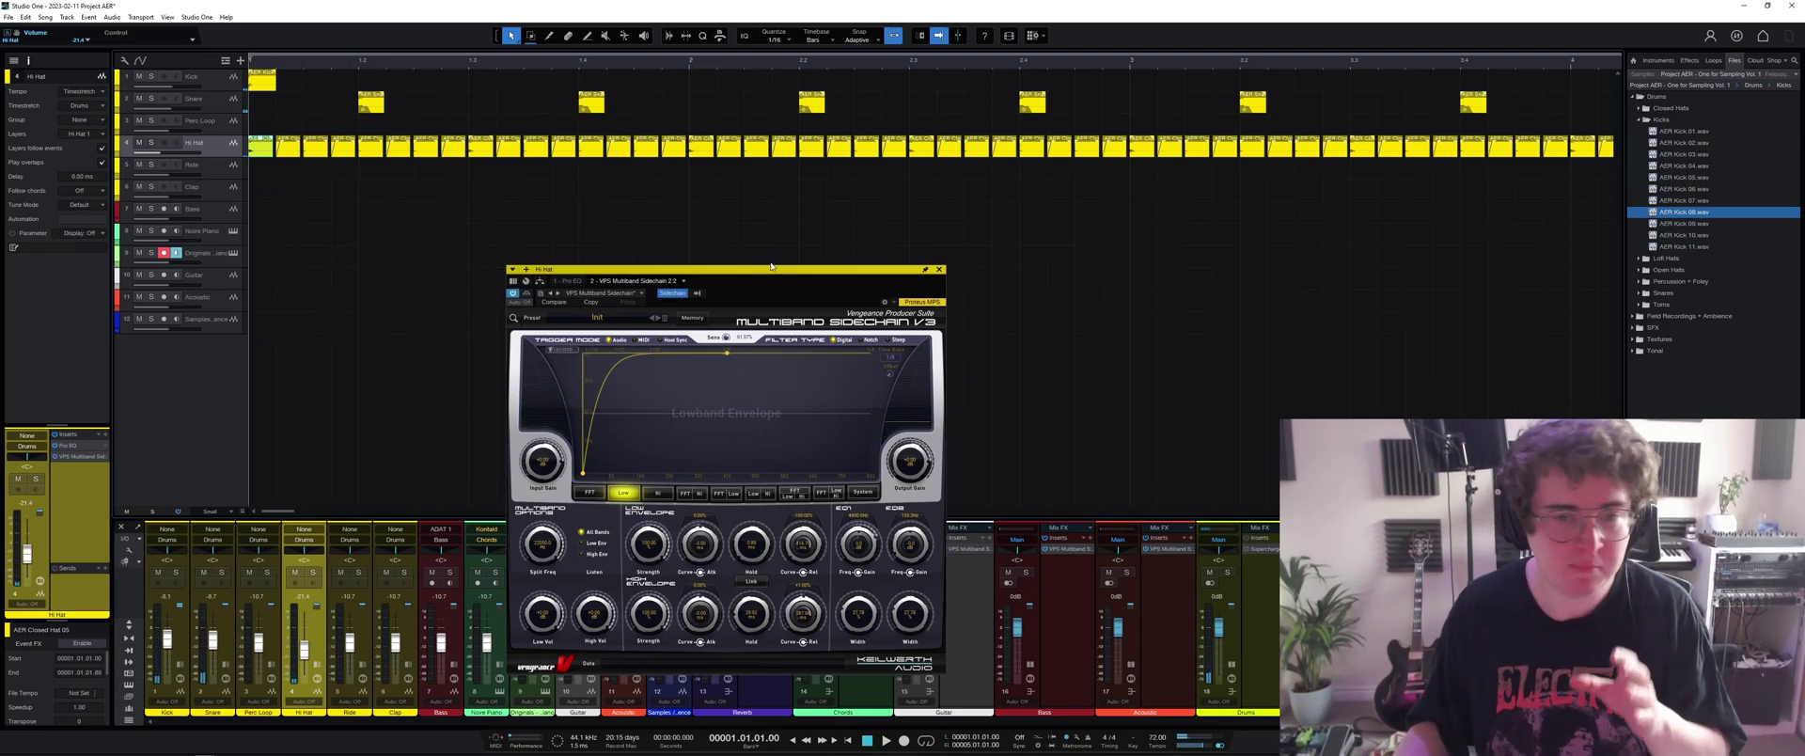
pyautogui.click(940, 269)
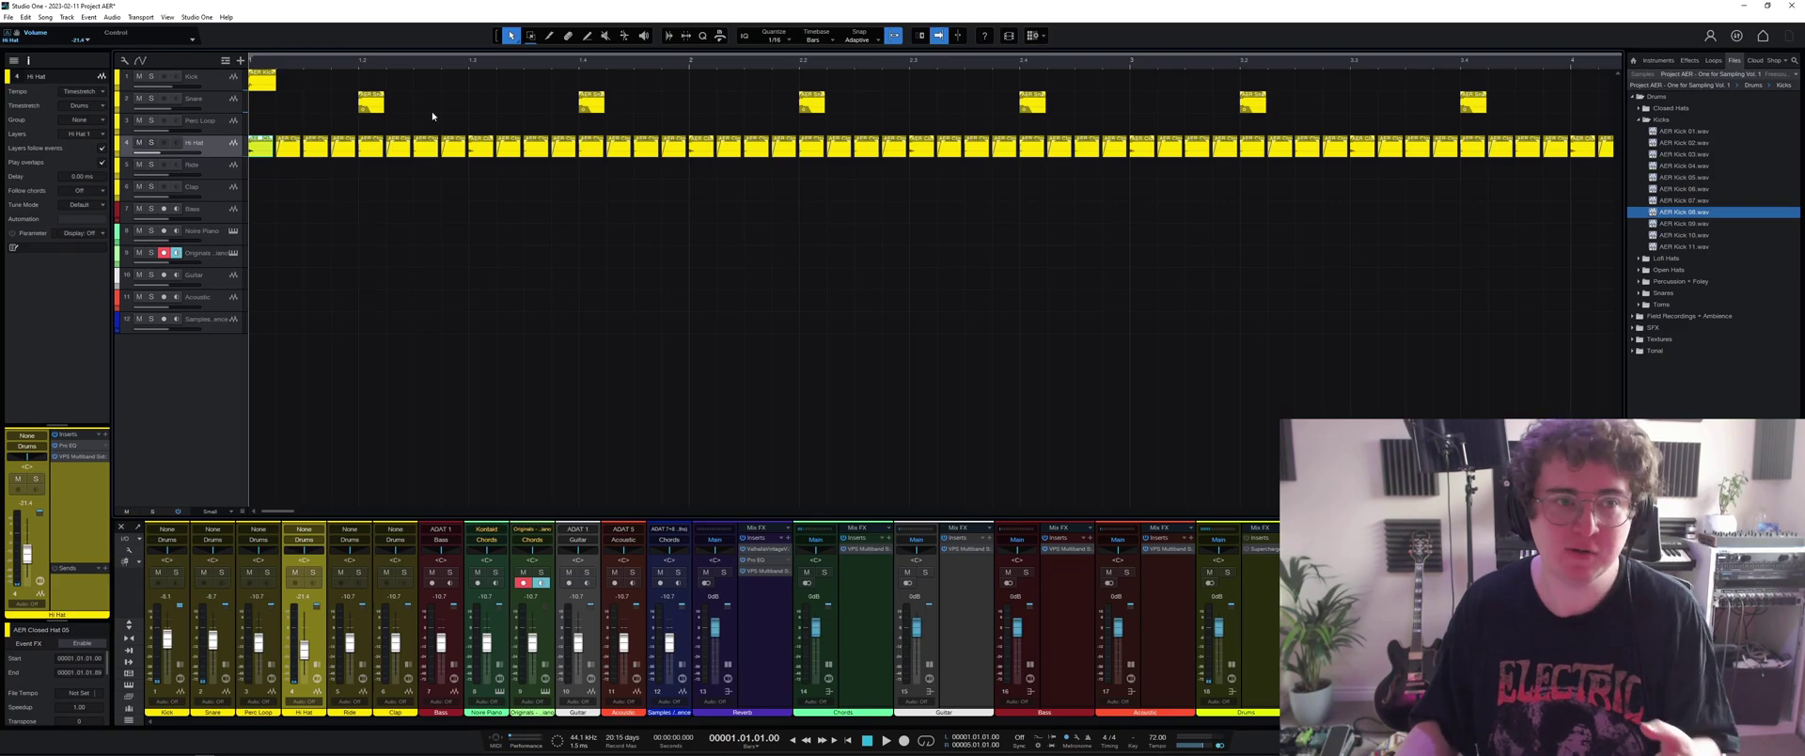
# Add two more copies of the kick within the first bar and duplicate the three-kick pattern into the second bar.
pyautogui.scroll(-5, 401, 63)
pyautogui.press('space')
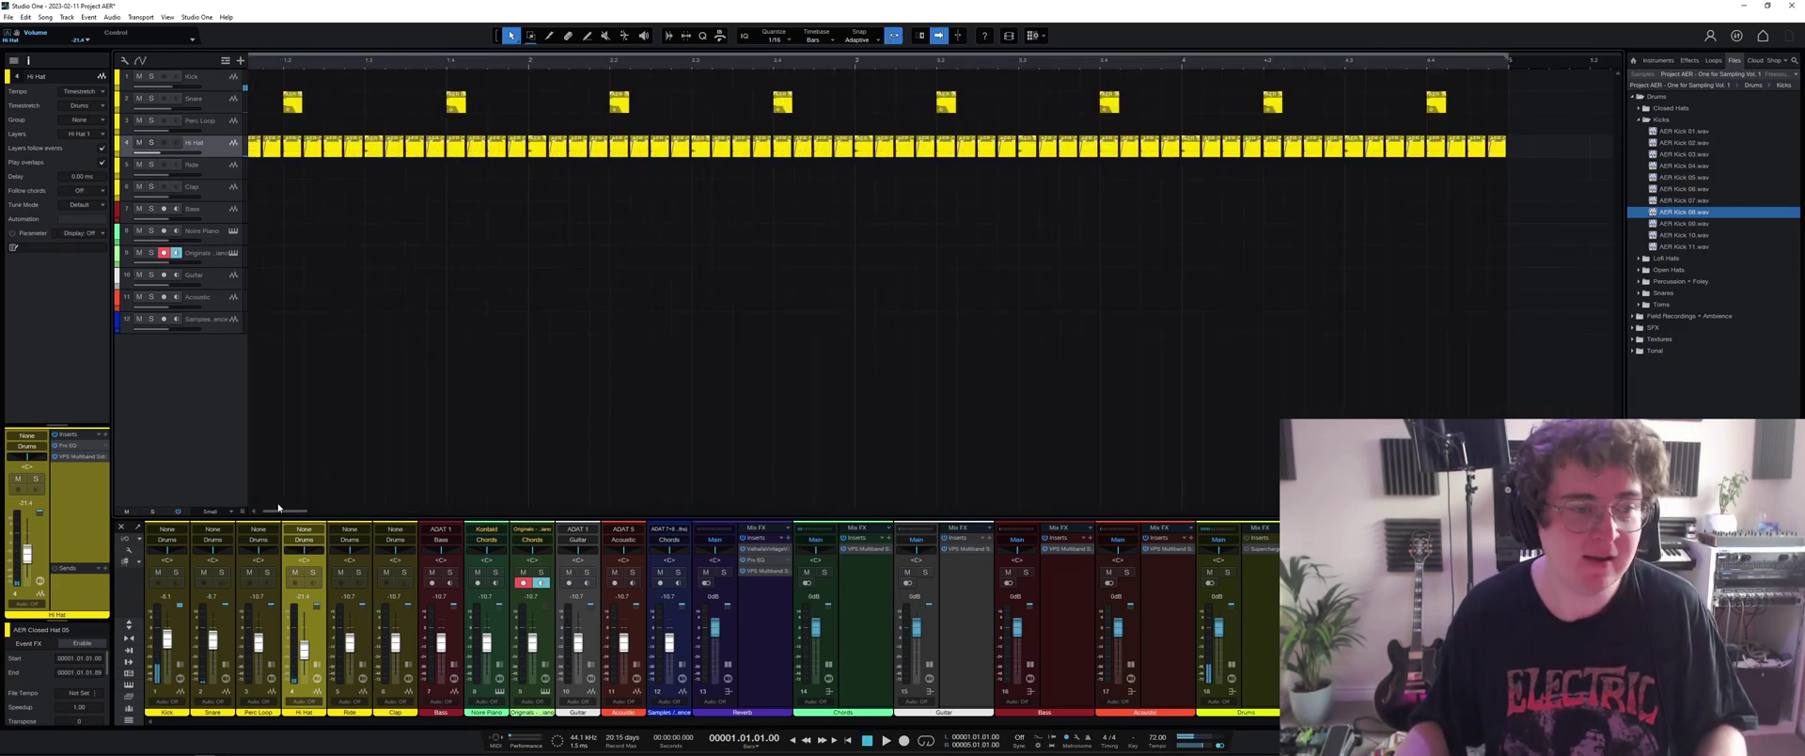
pyautogui.moveTo(278, 508); pyautogui.dragTo(159, 512)
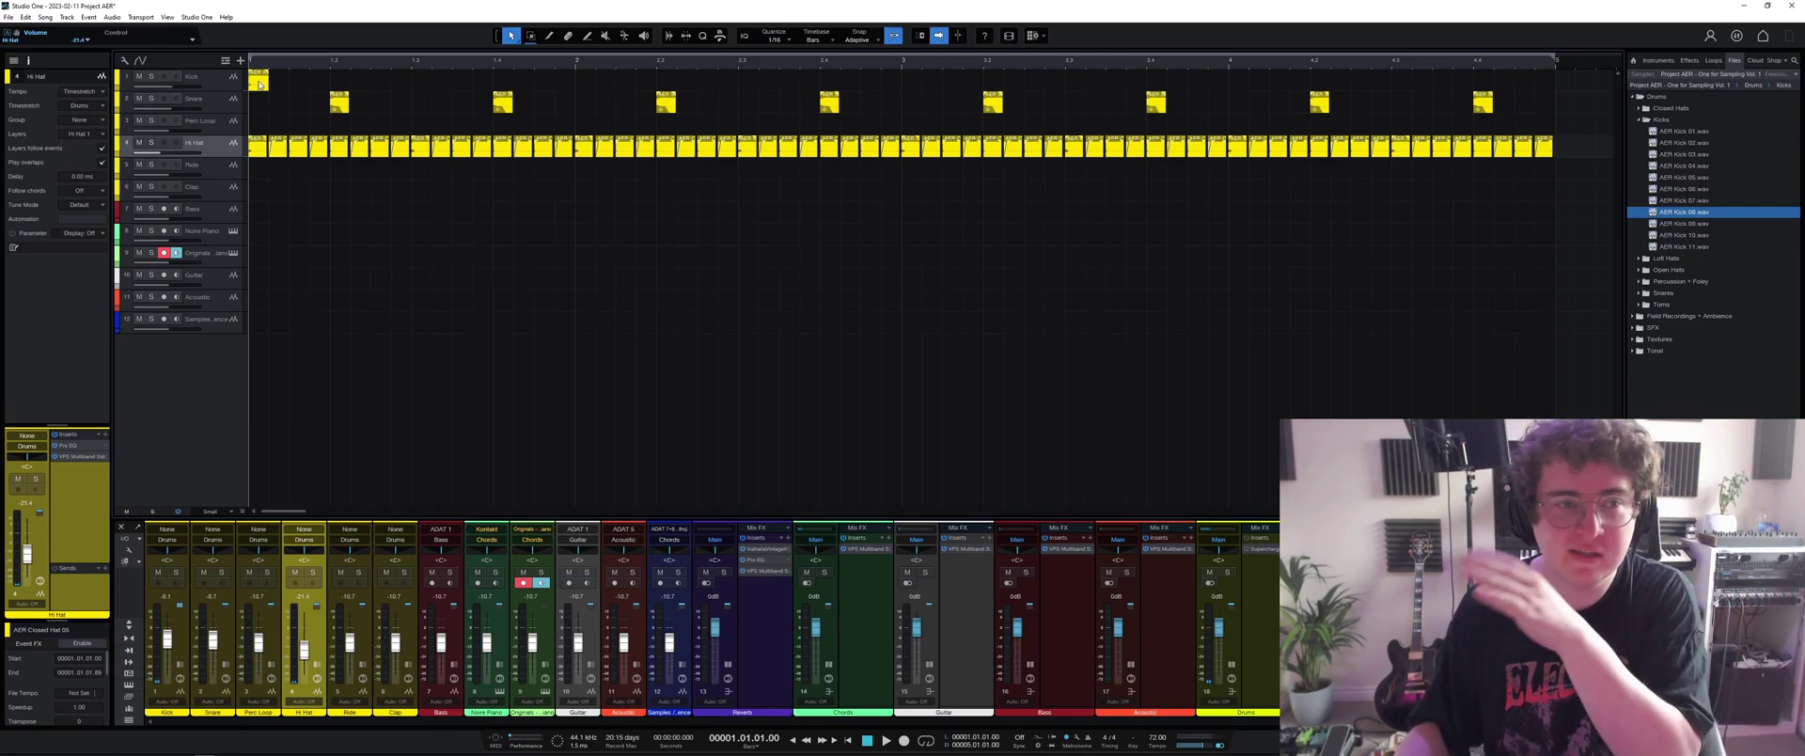
pyautogui.moveTo(259, 90); pyautogui.dragTo(468, 86)
pyautogui.click(165, 76)
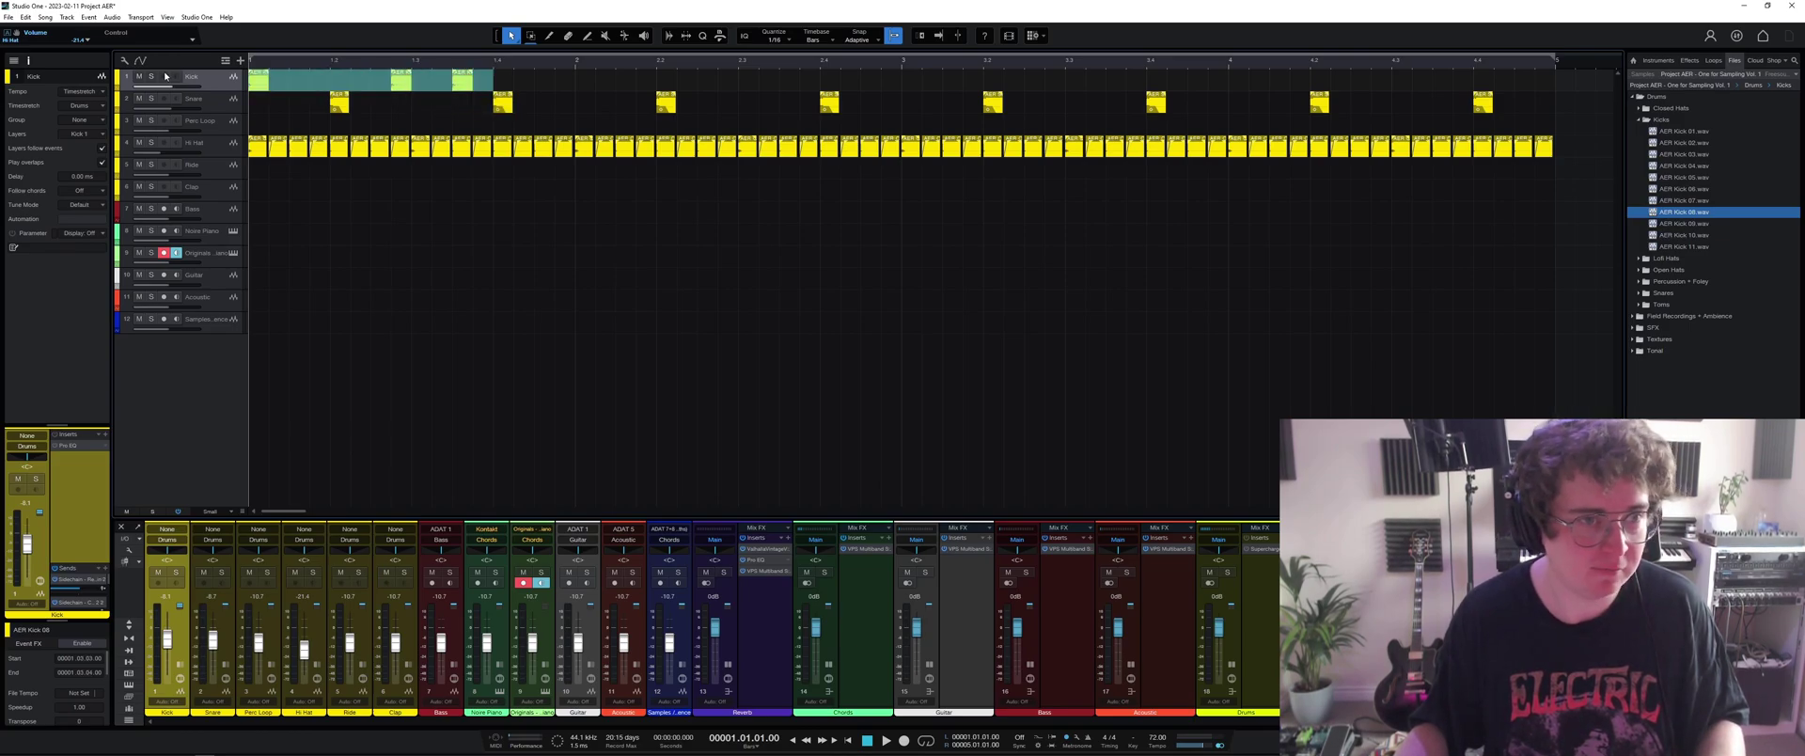
pyautogui.click(429, 69)
pyautogui.press('d')
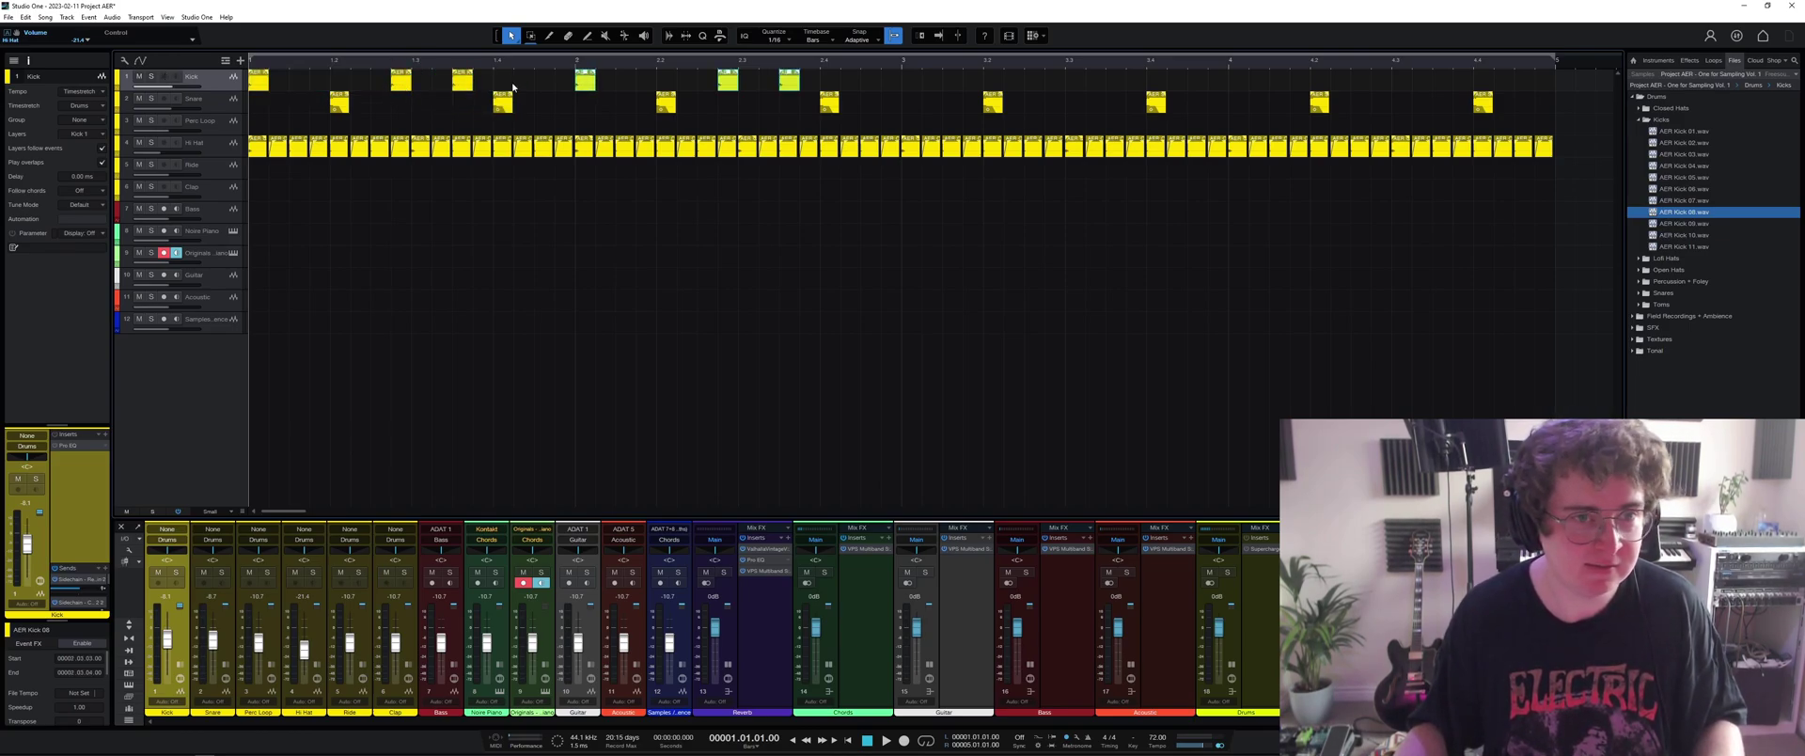
# Add an extra kick directly beside the last kick of the second bar and play the beat.
pyautogui.scroll(3, 785, 80)
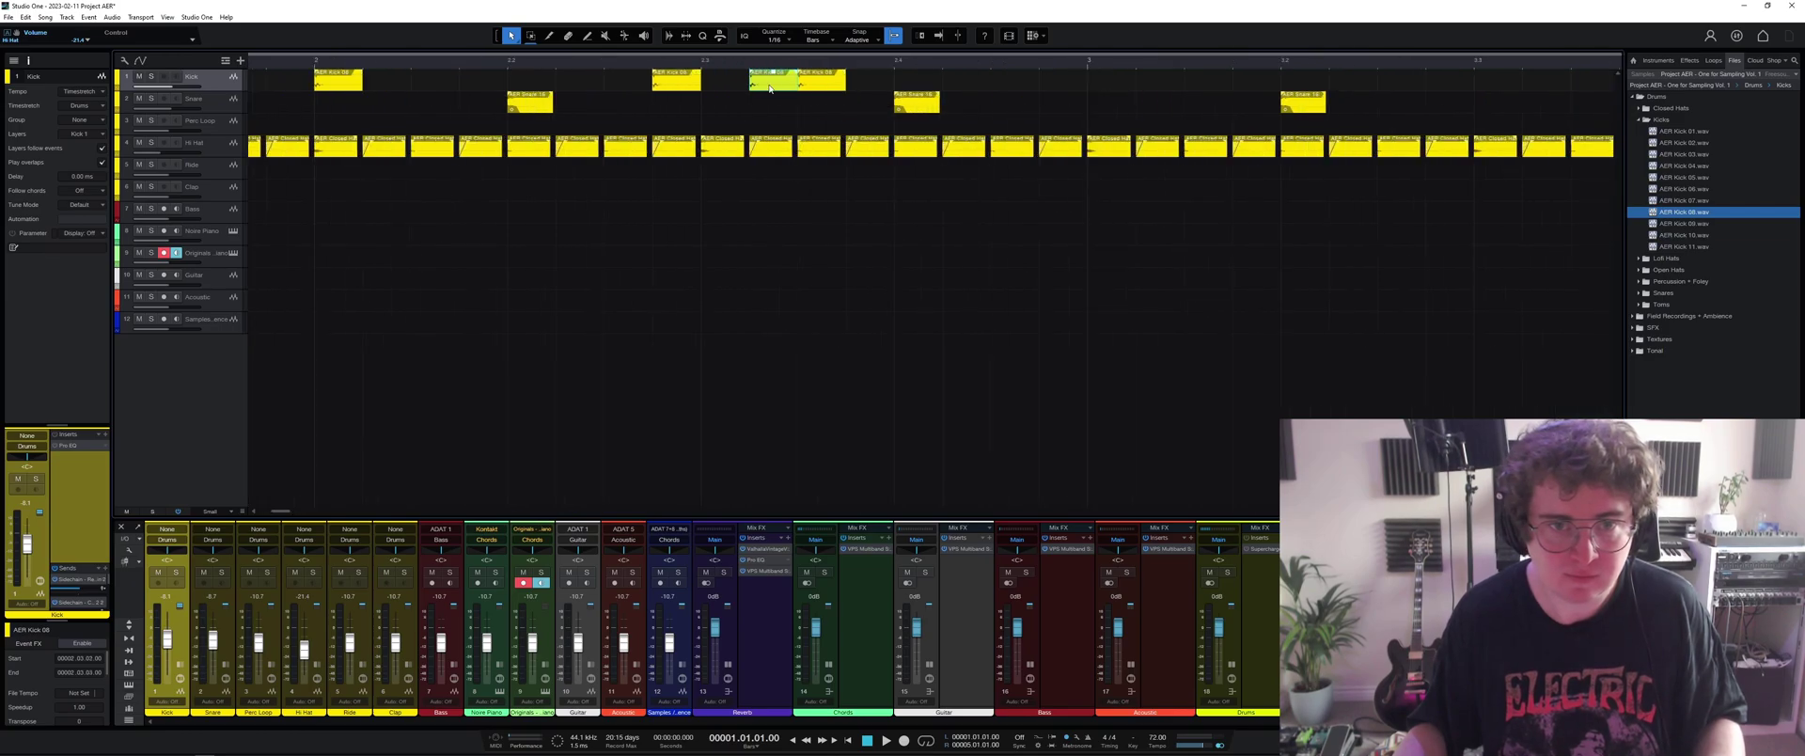
pyautogui.scroll(-4, 767, 62)
pyautogui.press('space')
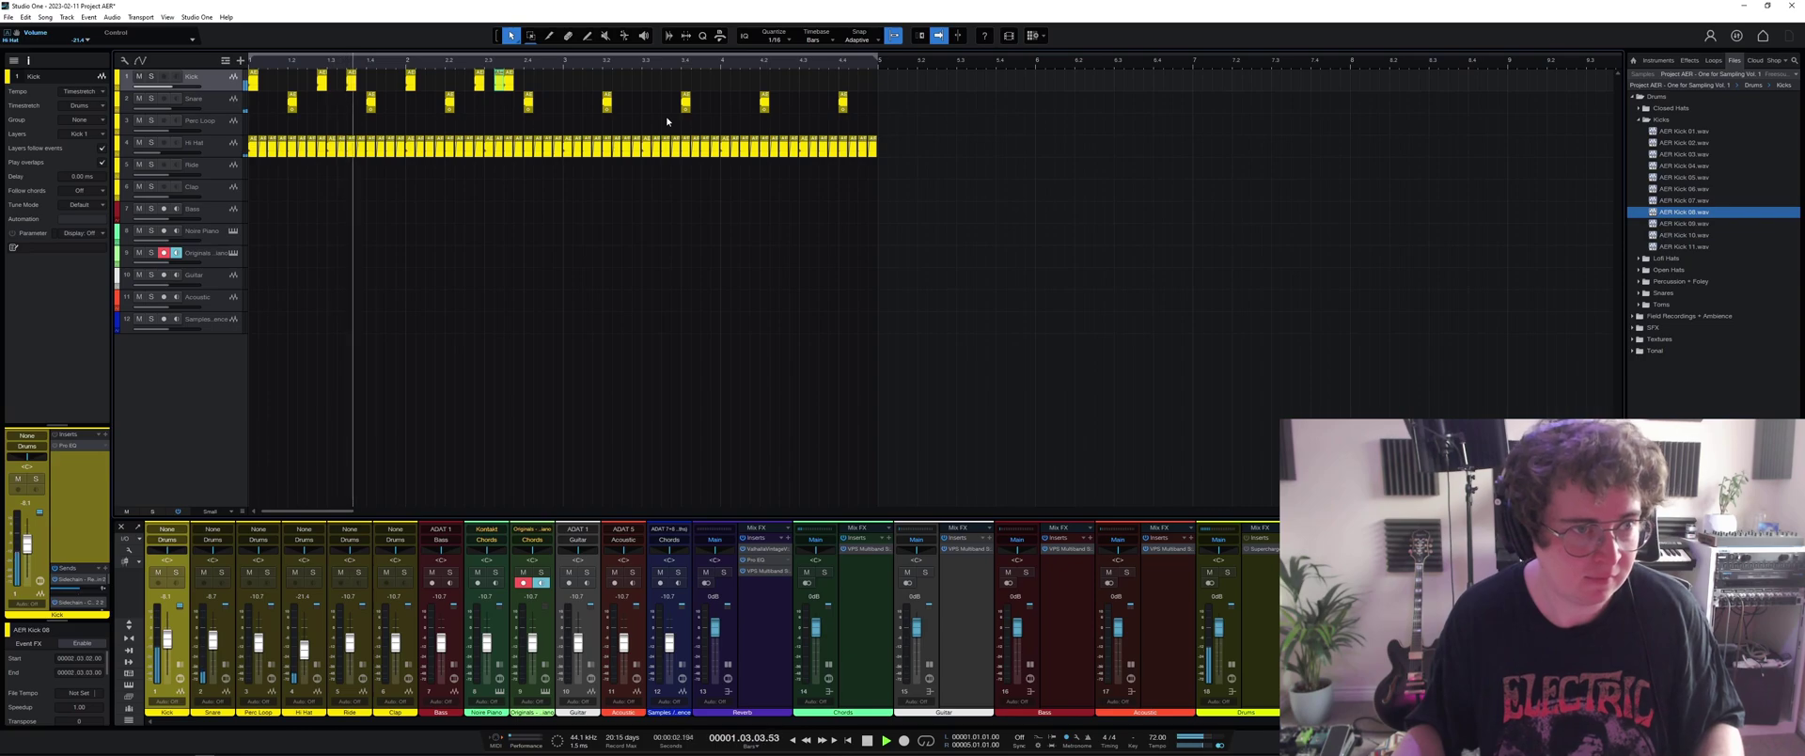
pyautogui.press('space')
# Cut the low mids and upper mids in the Kick track's Pro EQ during playback, and close the plug-in window.
pyautogui.click(65, 445)
pyautogui.moveTo(749, 362); pyautogui.dragTo(730, 386)
pyautogui.press('space')
pyautogui.moveTo(628, 363); pyautogui.dragTo(688, 381)
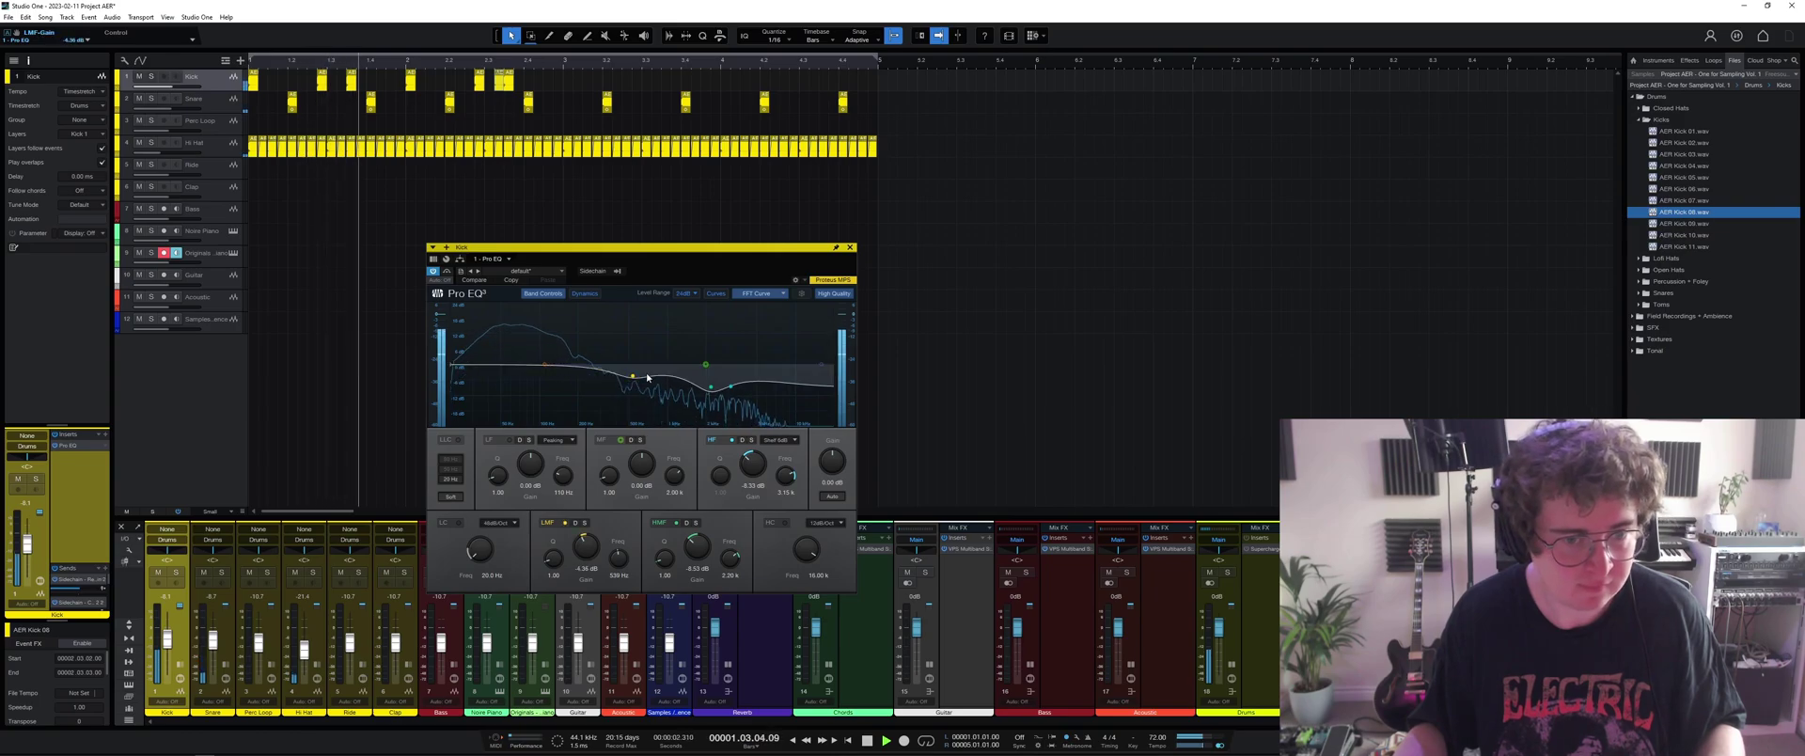
pyautogui.click(851, 246)
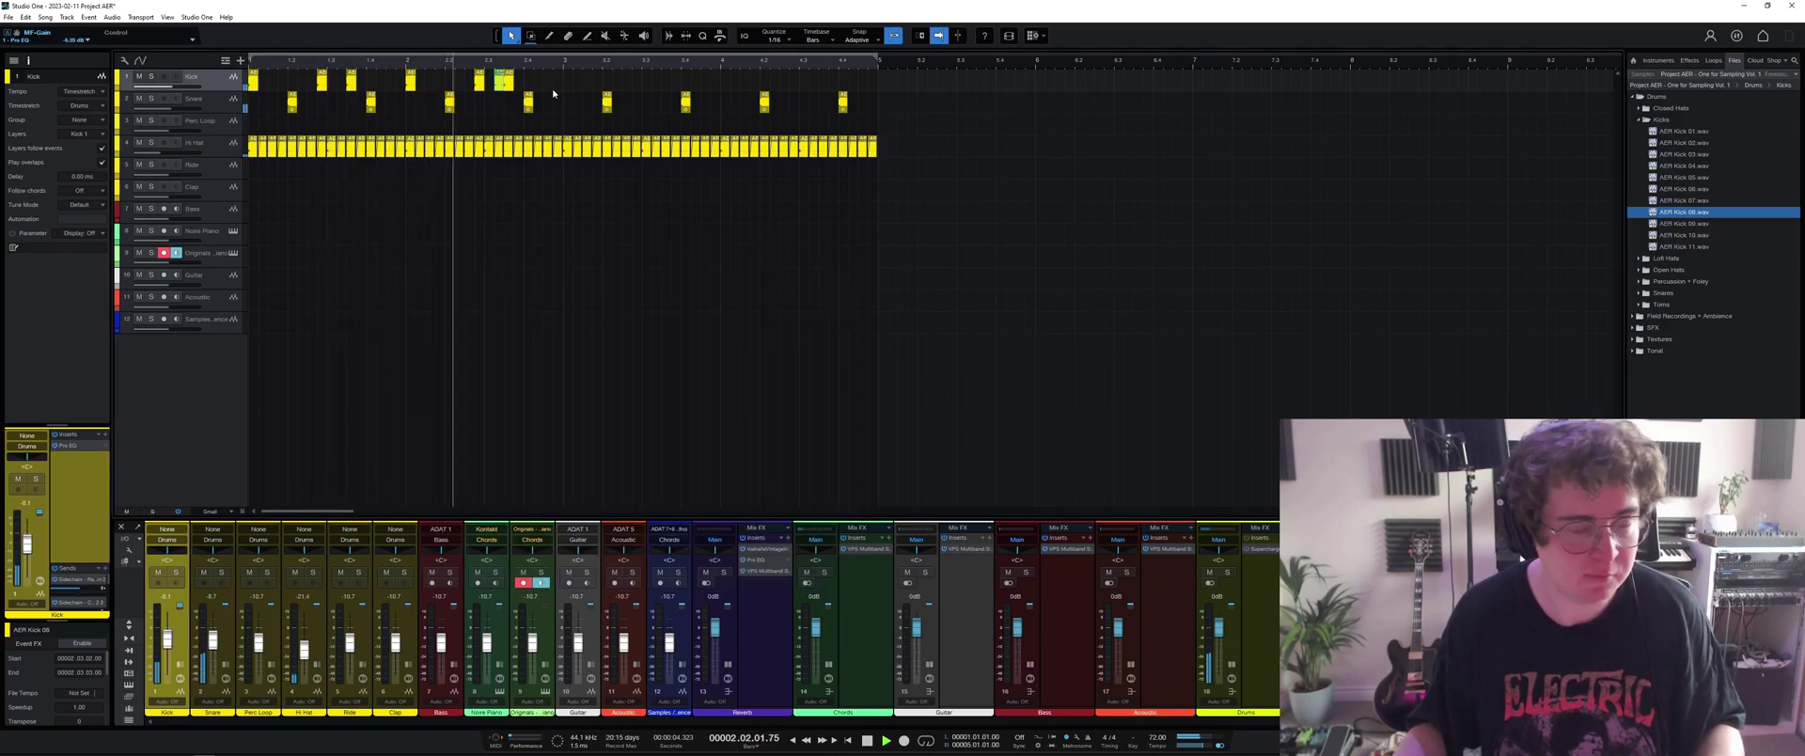
pyautogui.press('space')
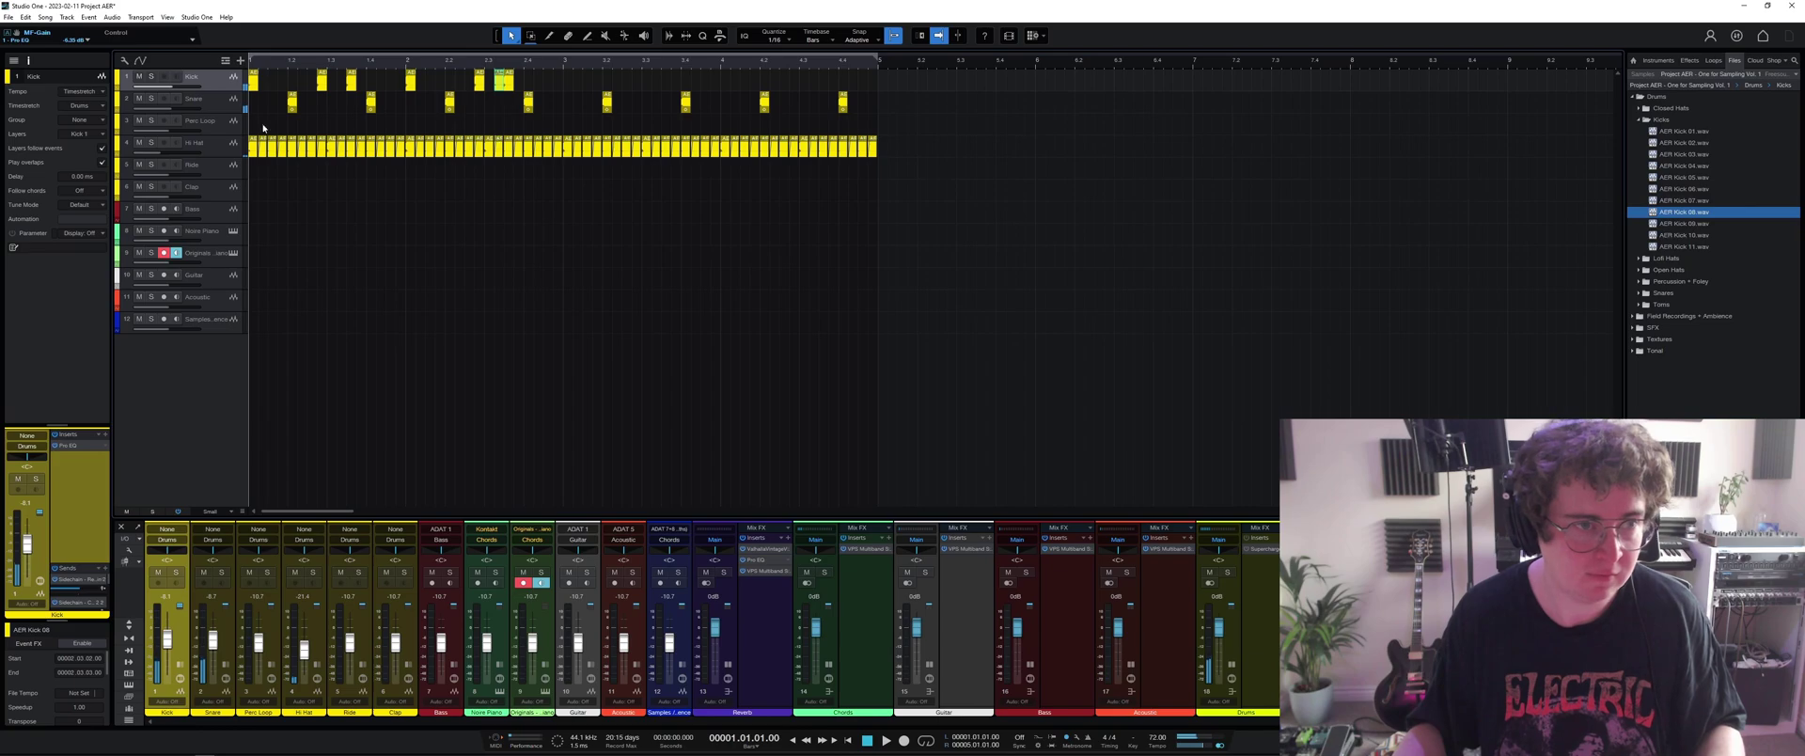
# Add a Reverb send to the Snare track, enlarge its channel strip, set the send level, and play the beat.
pyautogui.click(214, 102)
pyautogui.click(104, 570)
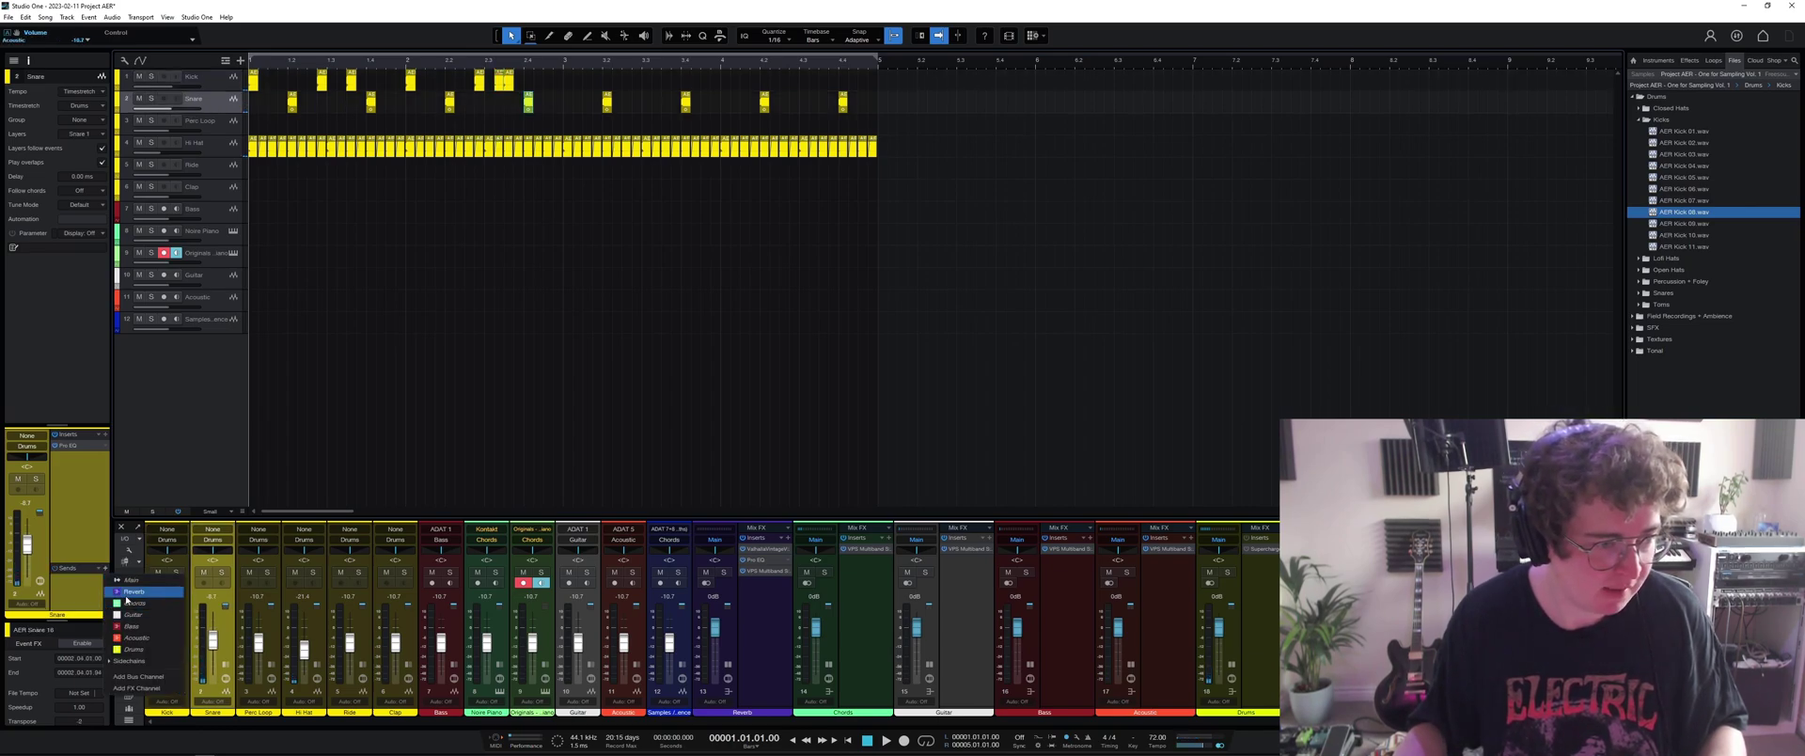
pyautogui.click(109, 599)
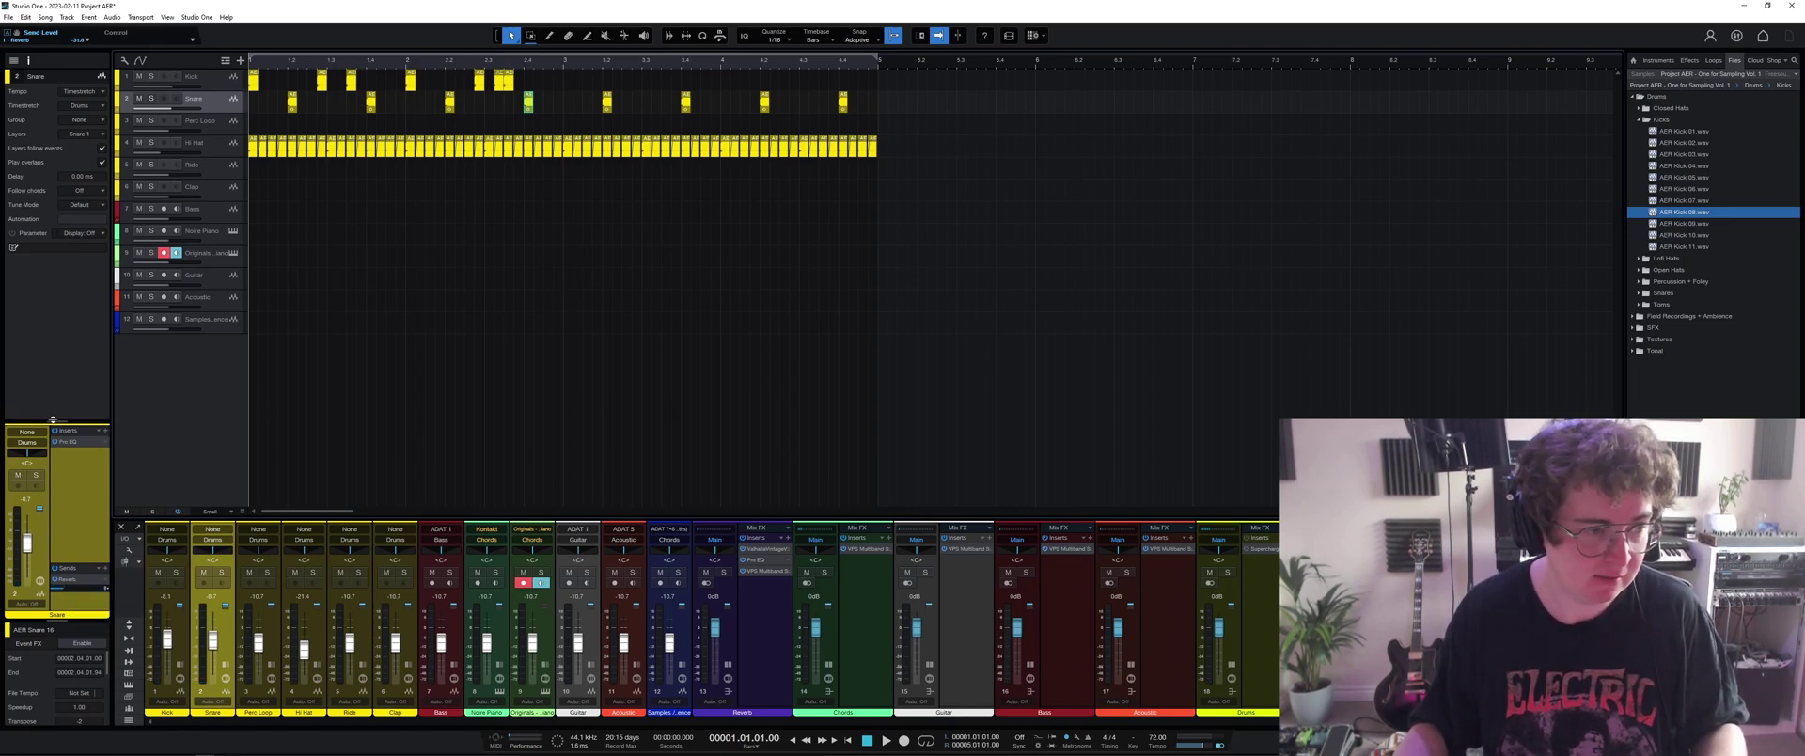
pyautogui.moveTo(52, 424); pyautogui.dragTo(54, 271)
pyautogui.moveTo(80, 561); pyautogui.dragTo(70, 492)
pyautogui.press('space')
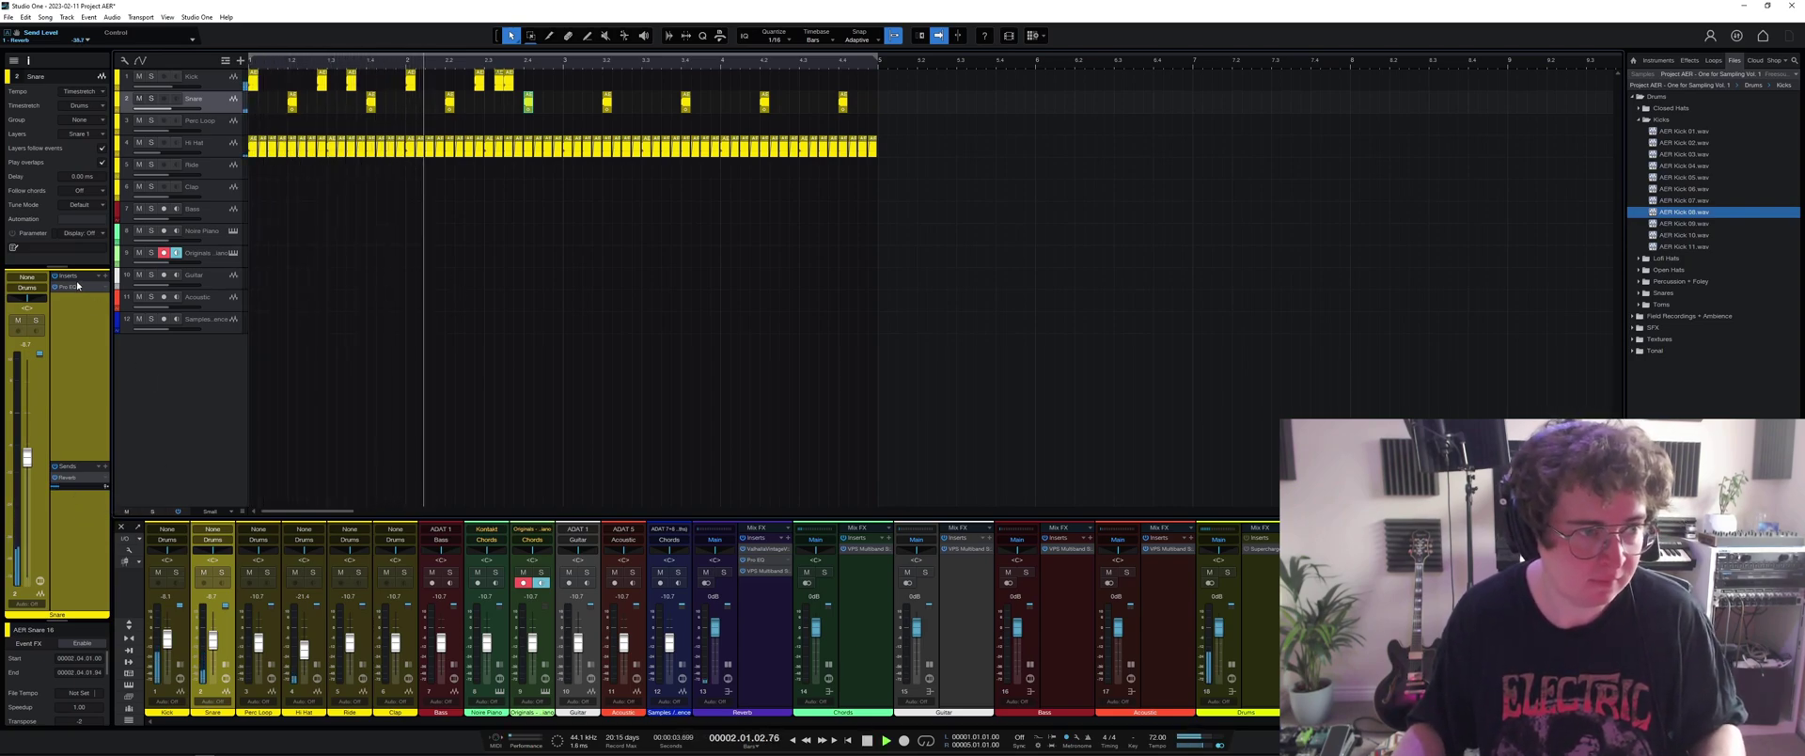
# Insert a second Pro EQ on the Snare track, compare it with the first, and play the beat with it open.
pyautogui.press('space')
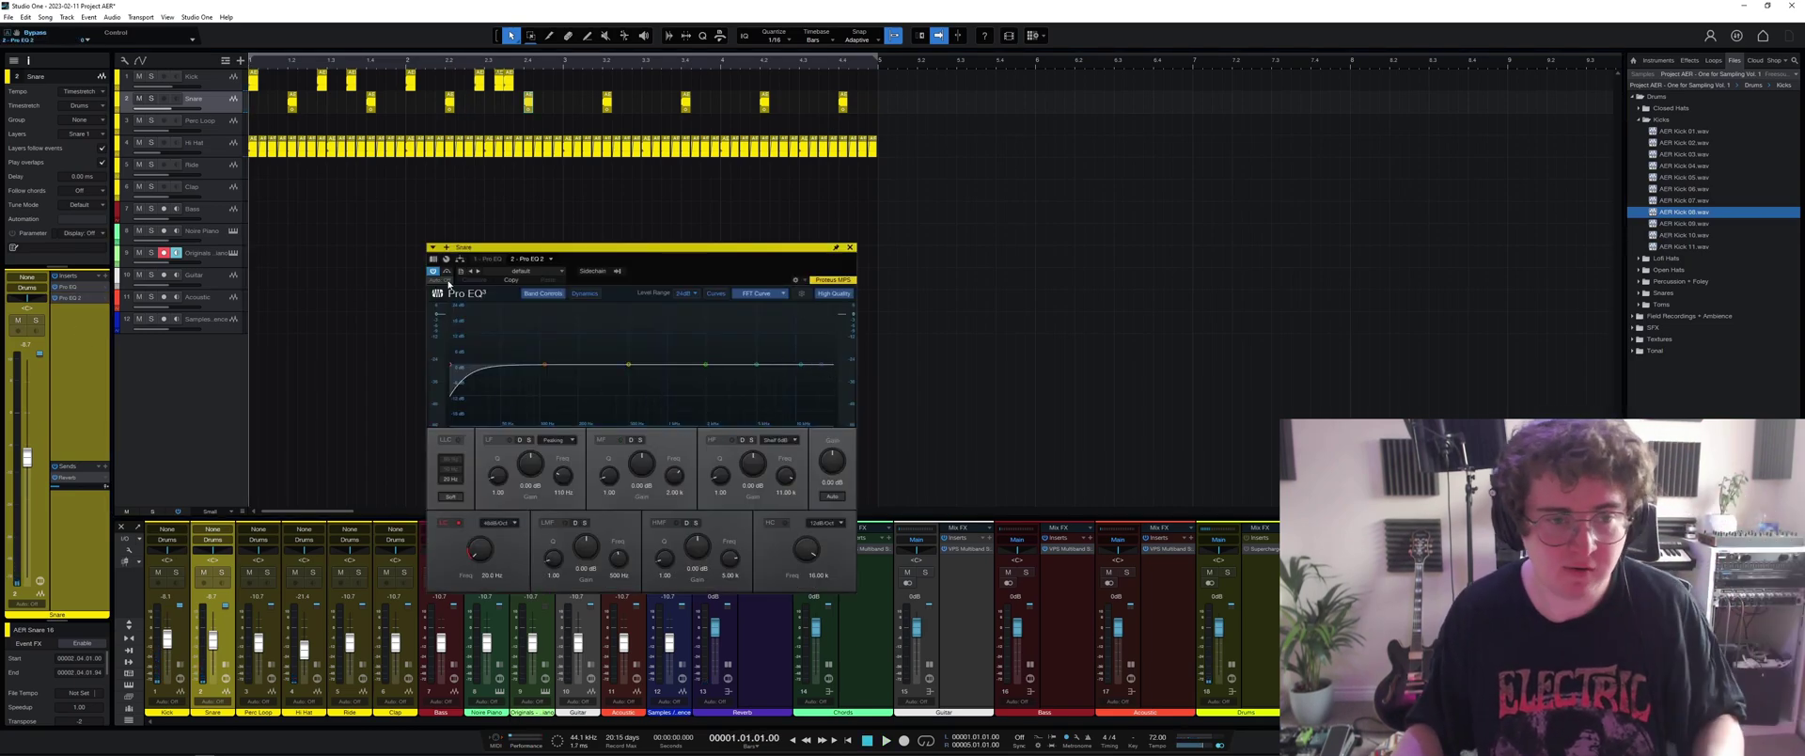
pyautogui.click(497, 260)
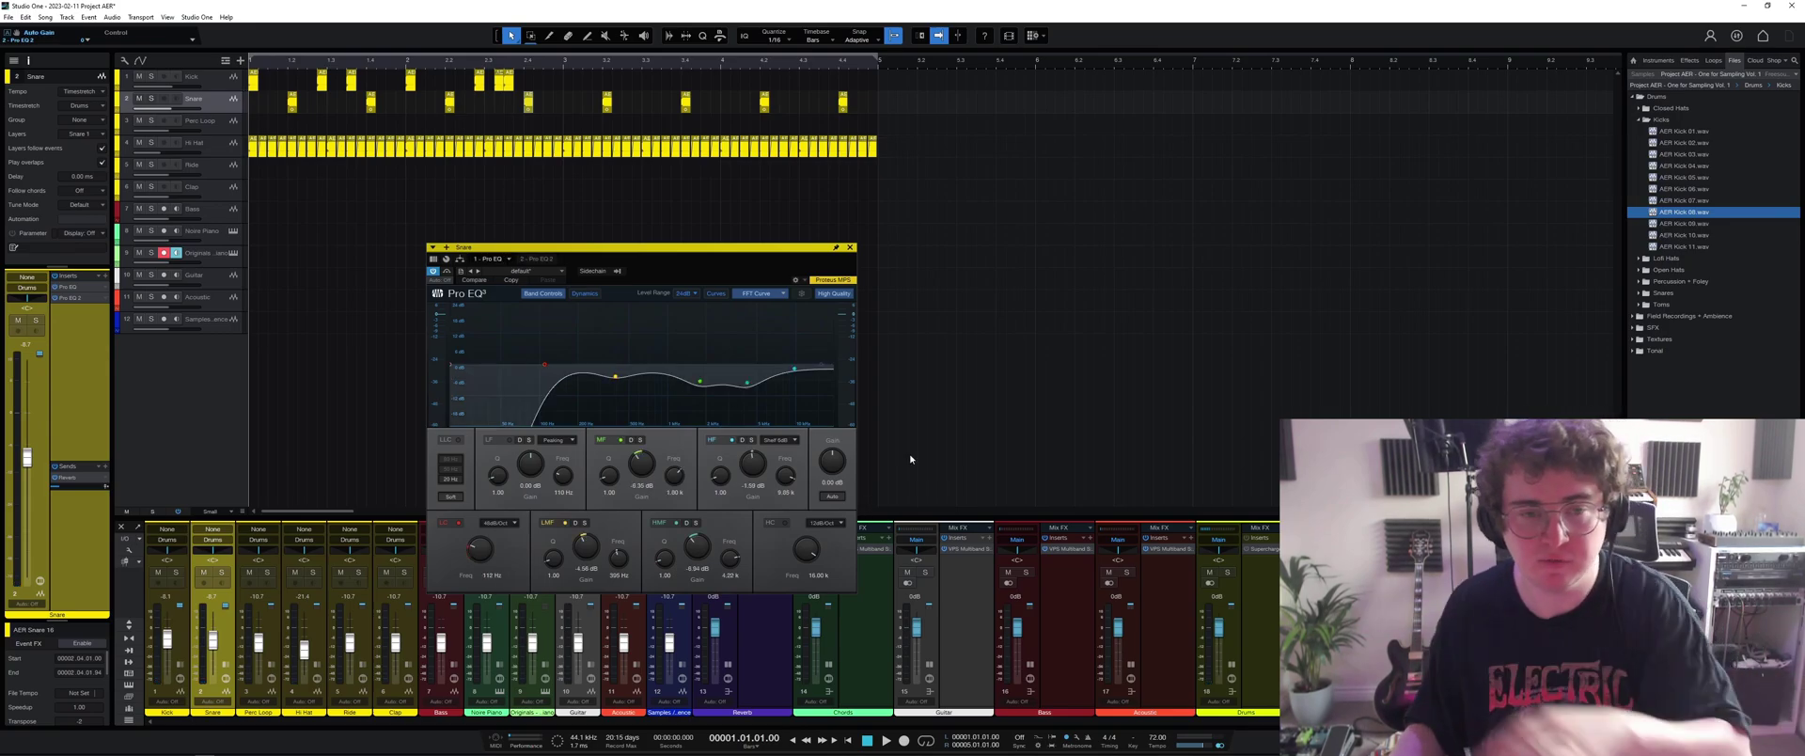
pyautogui.click(536, 260)
pyautogui.press('space')
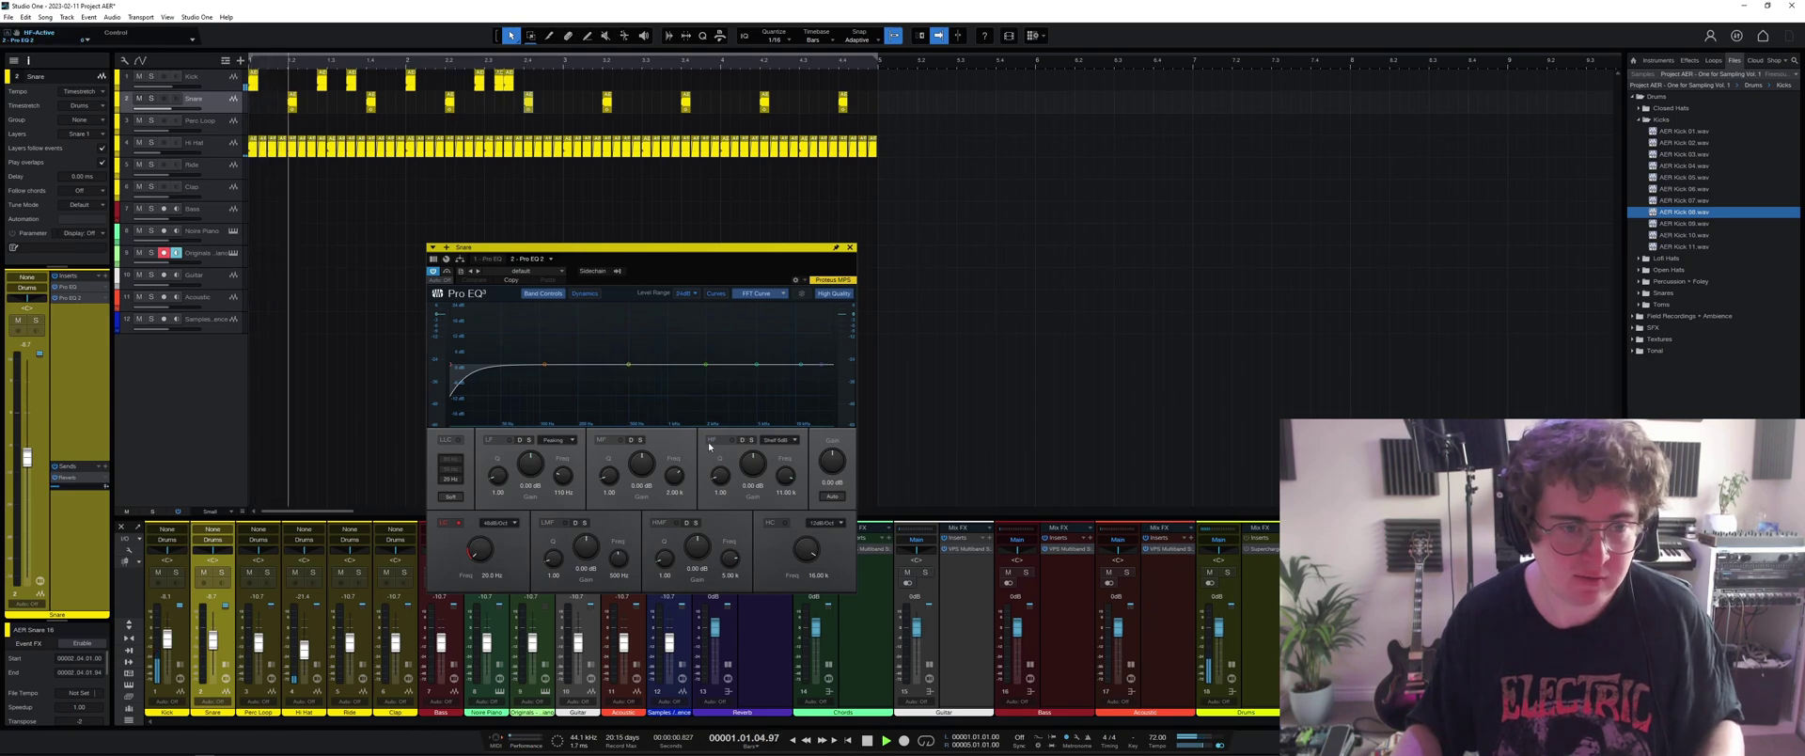
pyautogui.press('space')
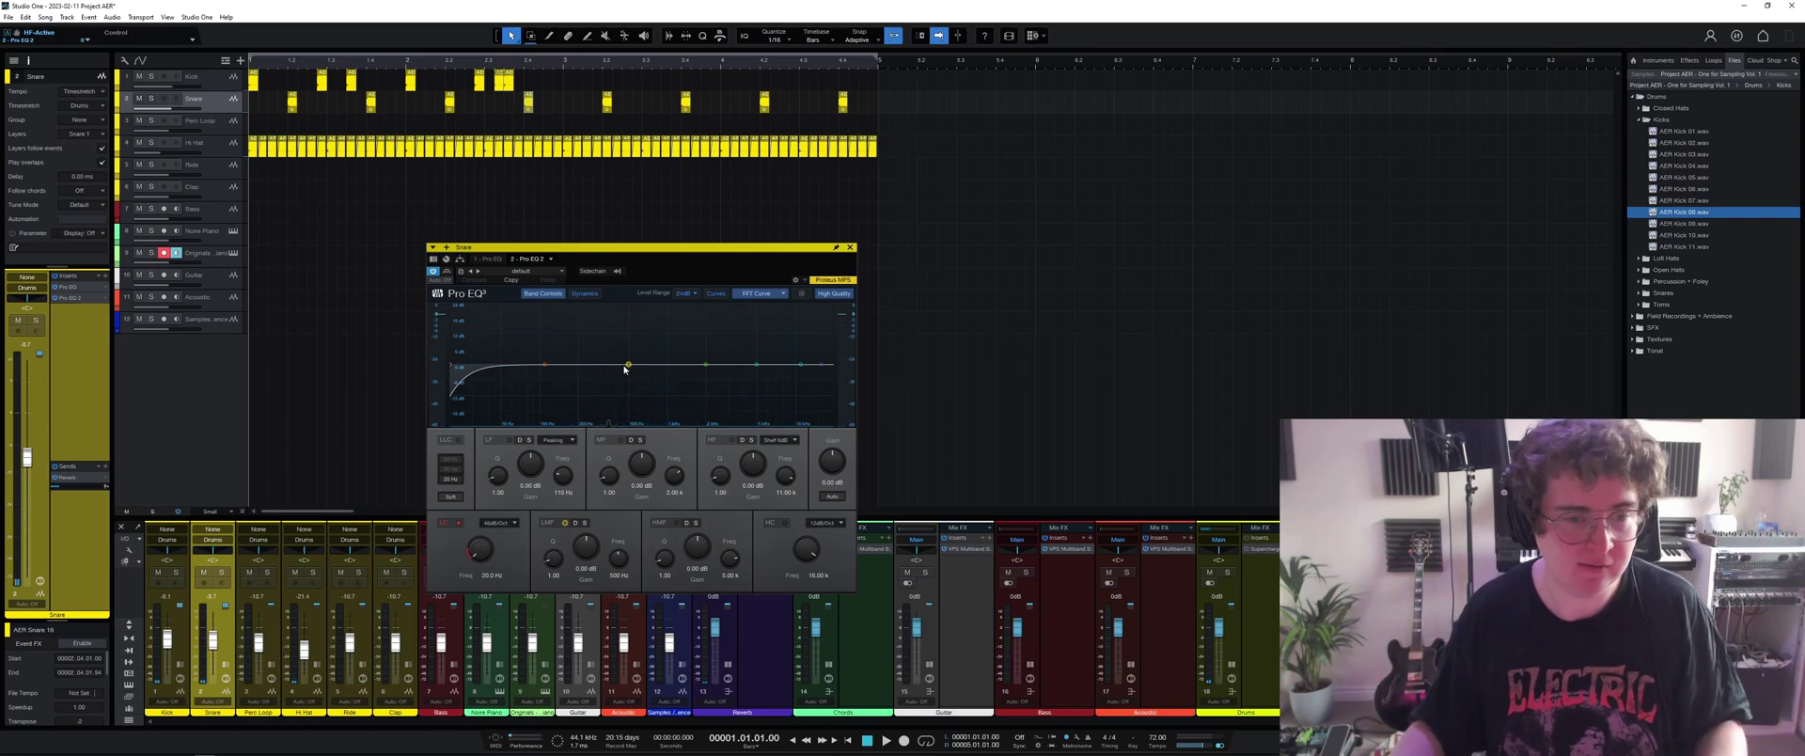
pyautogui.press('space')
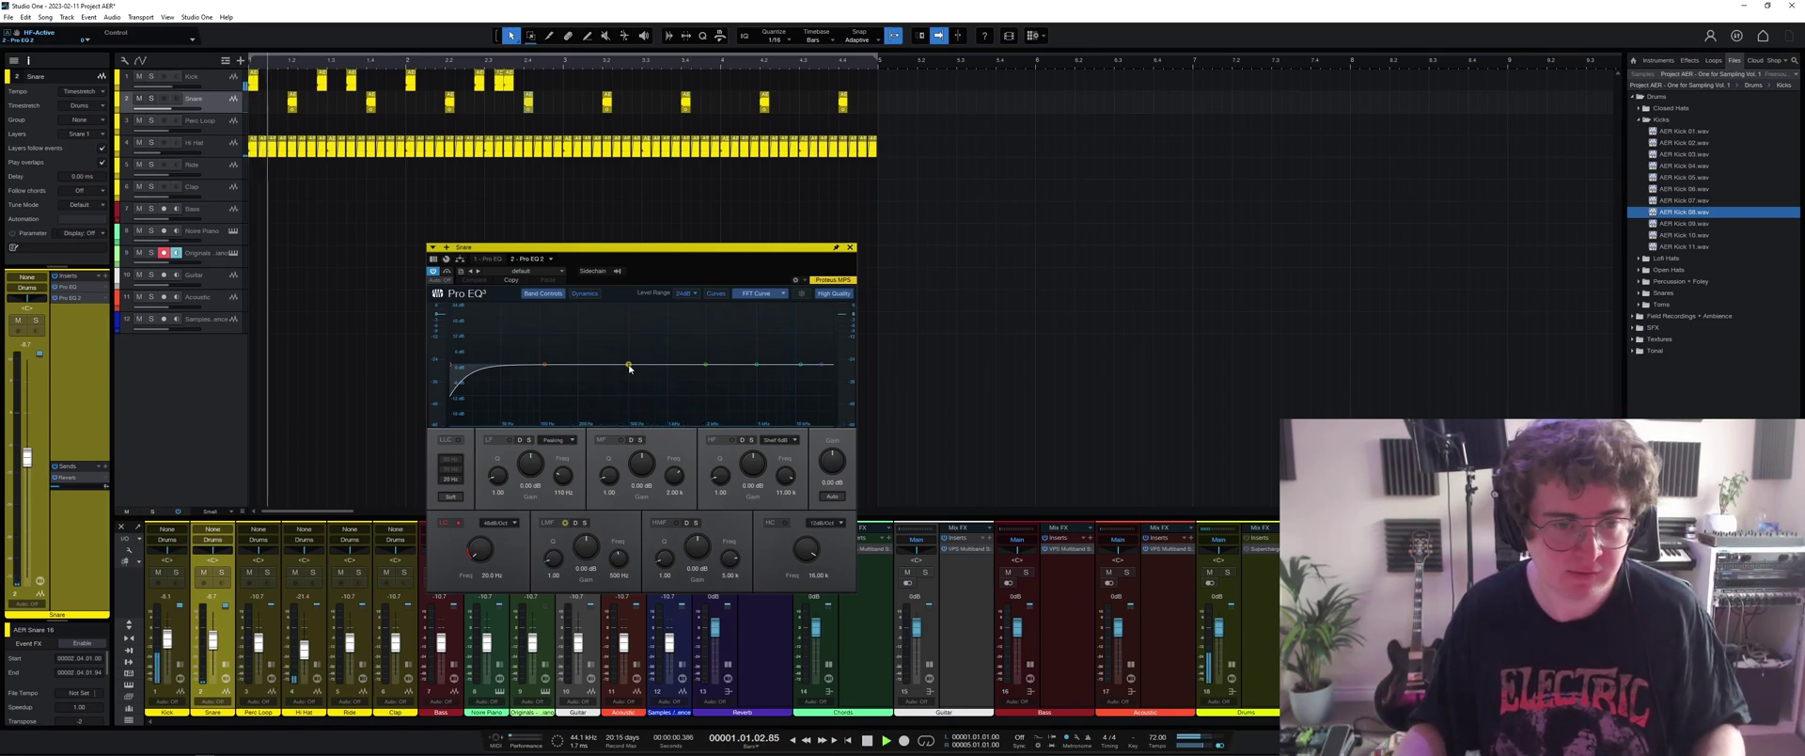
# Cut the Snare around 1.2 kHz in the second Pro EQ, close it, and lower the Snare track's volume.
pyautogui.moveTo(627, 367); pyautogui.dragTo(678, 382)
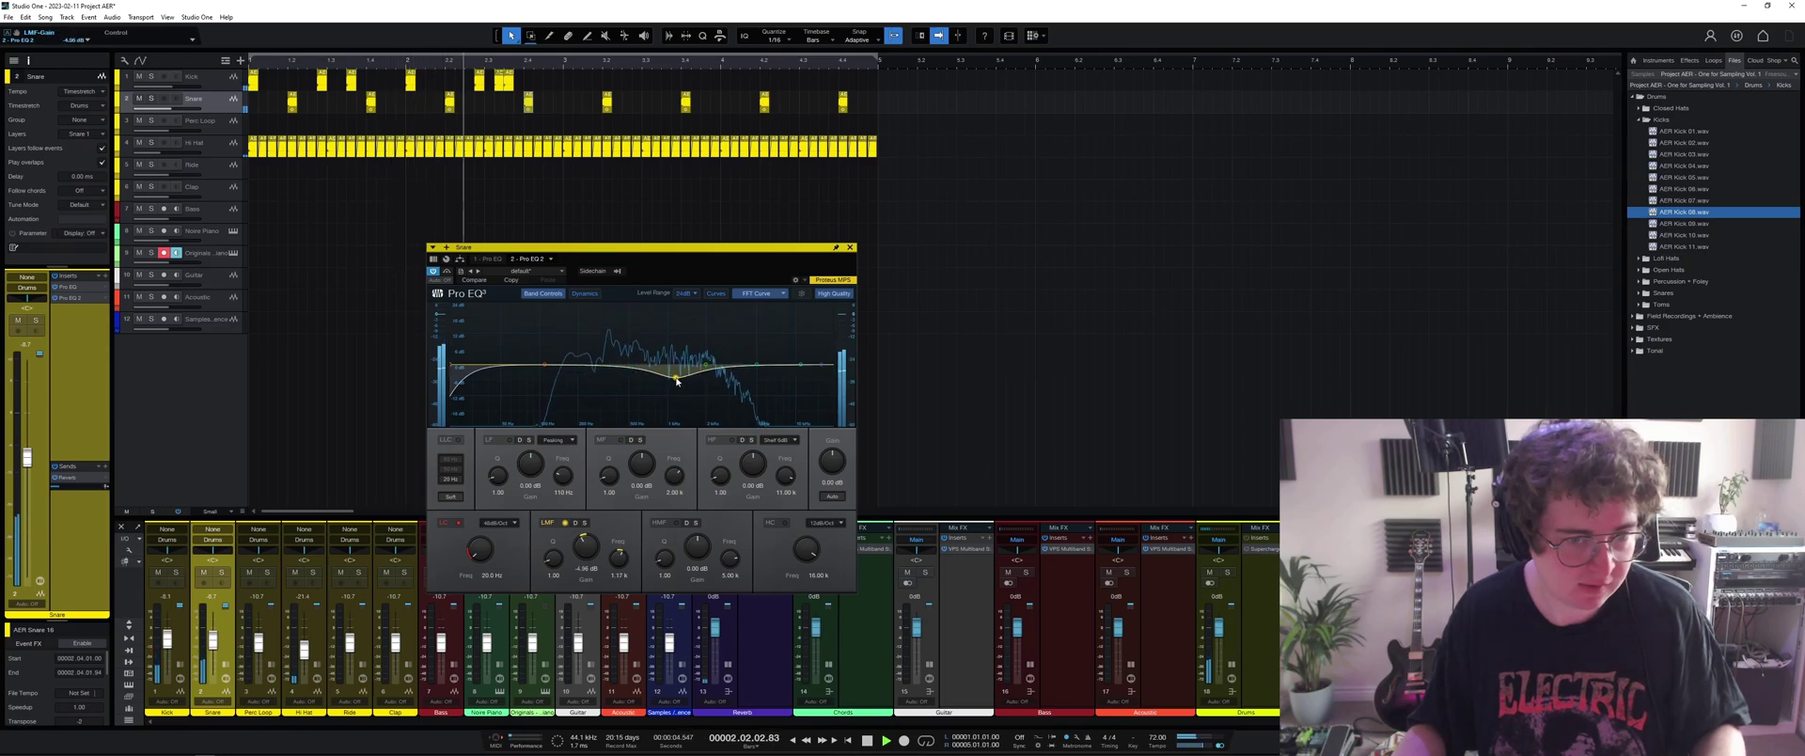
pyautogui.click(850, 247)
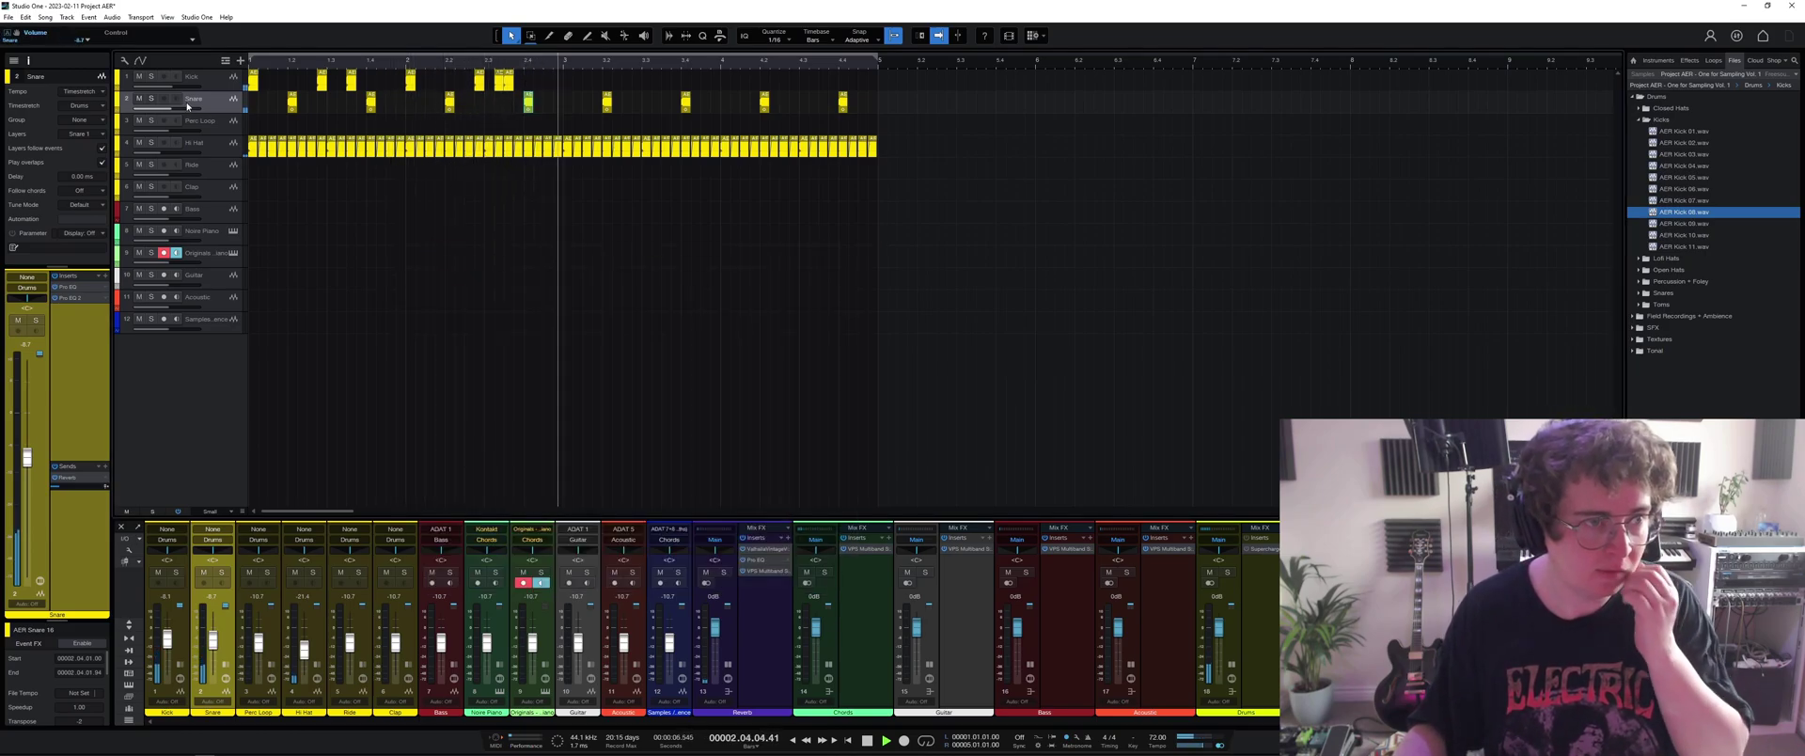
pyautogui.moveTo(27, 458); pyautogui.dragTo(27, 468)
pyautogui.press('space')
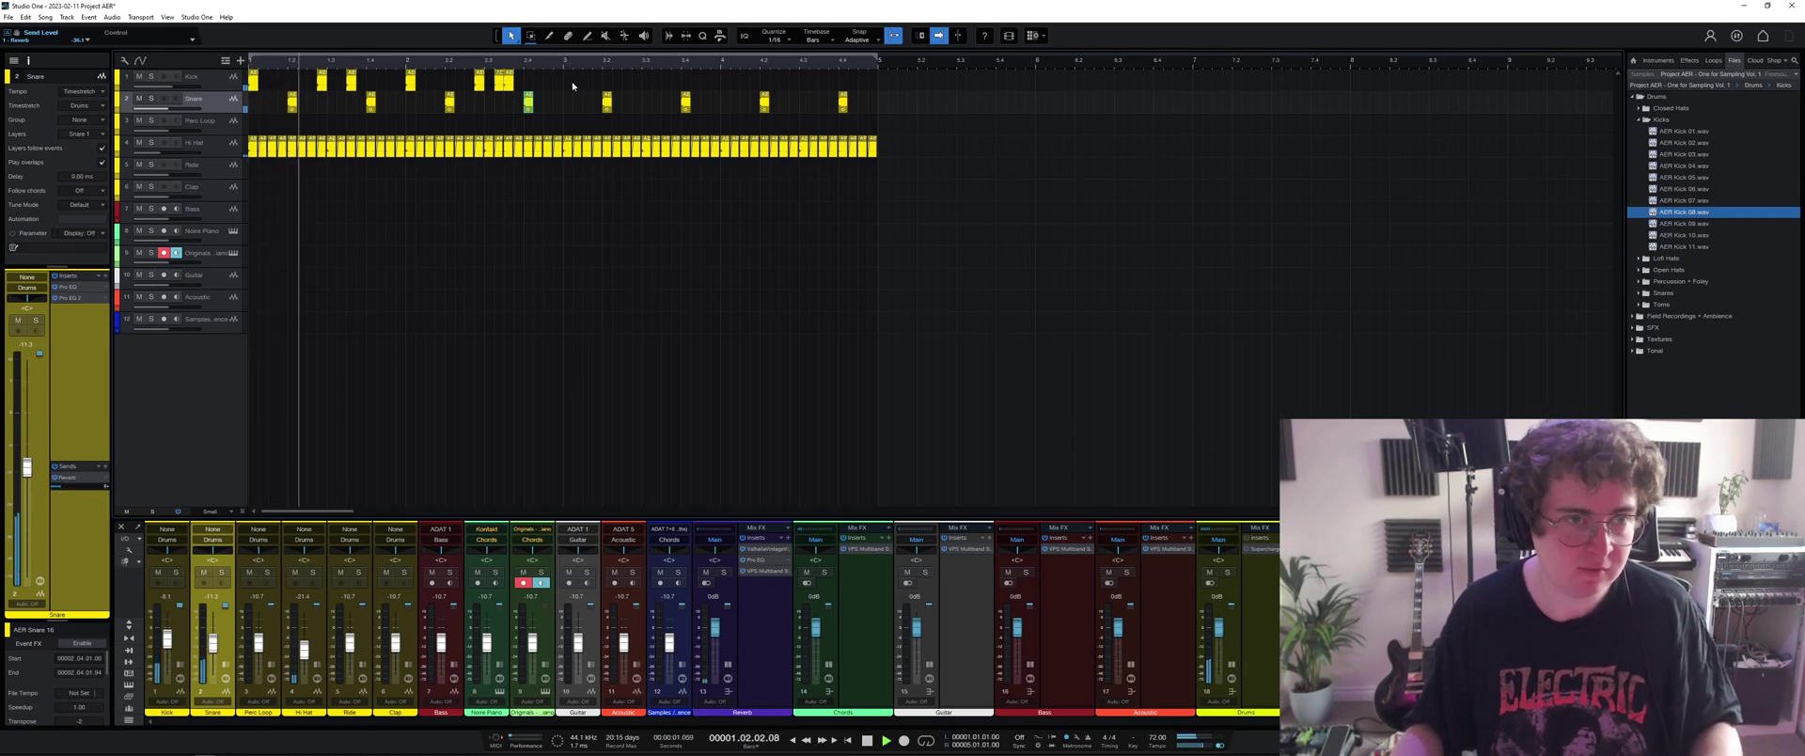
# Duplicate the two-bar kick pattern into bars three and four, select the Hi Hat track, and stop playback.
pyautogui.moveTo(572, 83); pyautogui.dragTo(243, 90)
pyautogui.press('d')
pyautogui.click(195, 149)
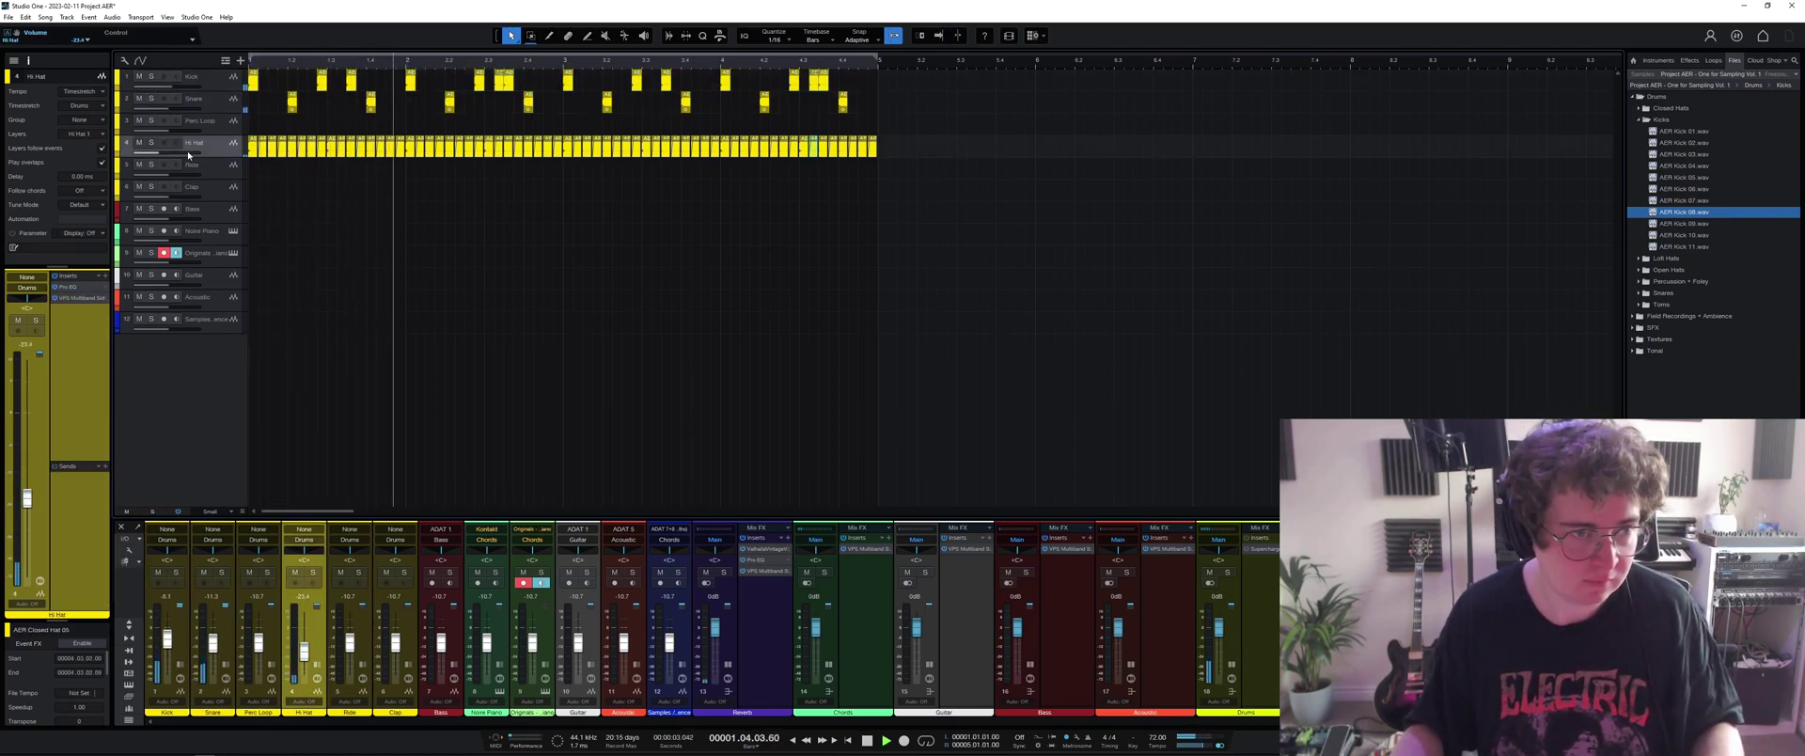
pyautogui.click(331, 148)
pyautogui.press('space')
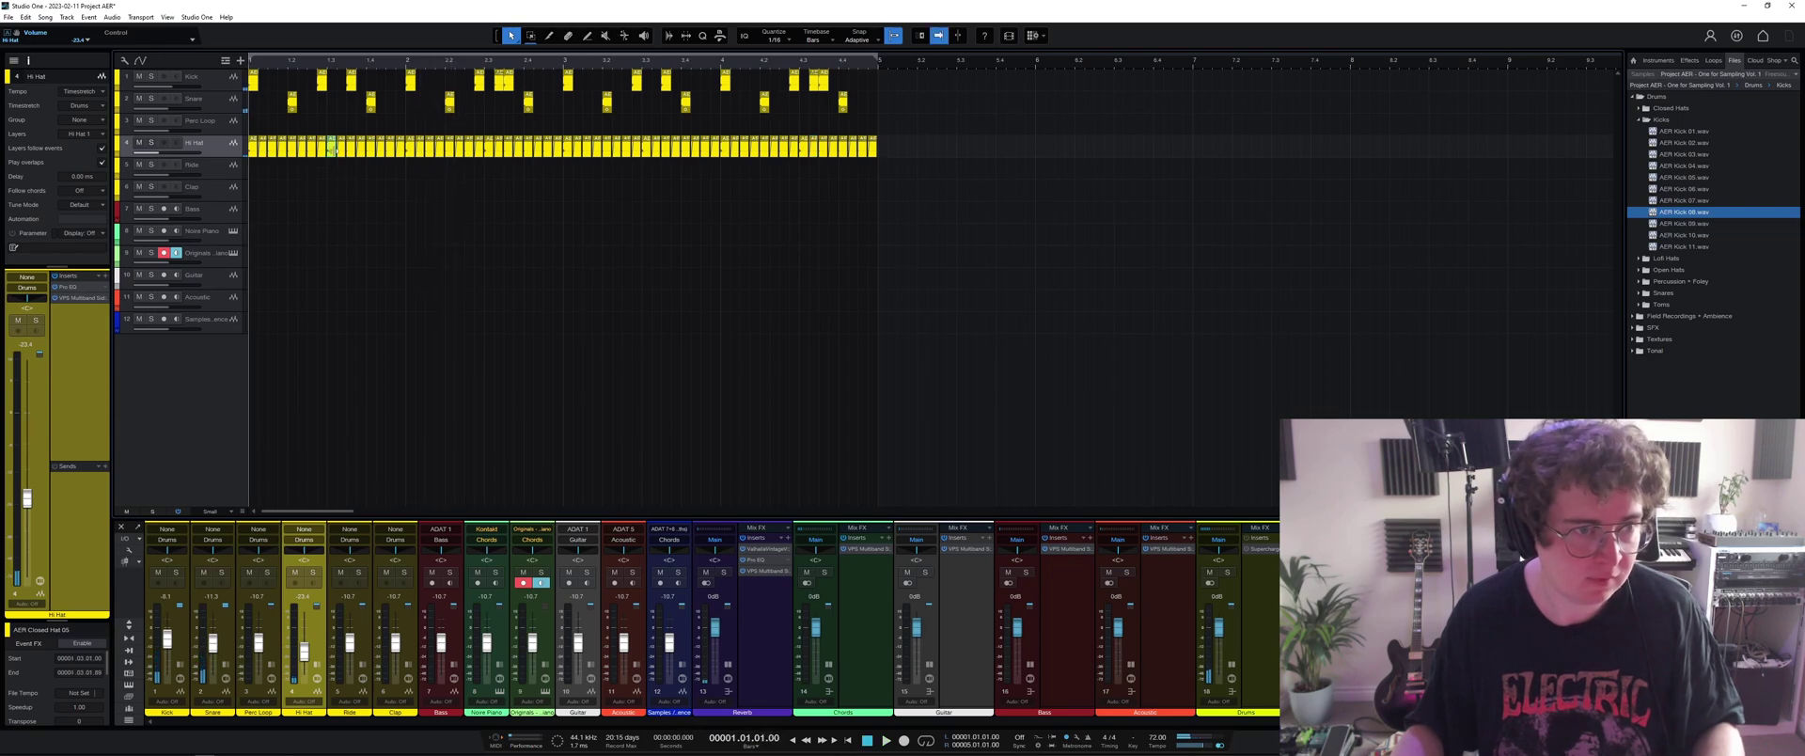
# Delete the Hi Hat events after the first bar and audition the remaining ones.
pyautogui.moveTo(1015, 224); pyautogui.dragTo(403, 136)
pyautogui.press('Delete')
pyautogui.press('z')
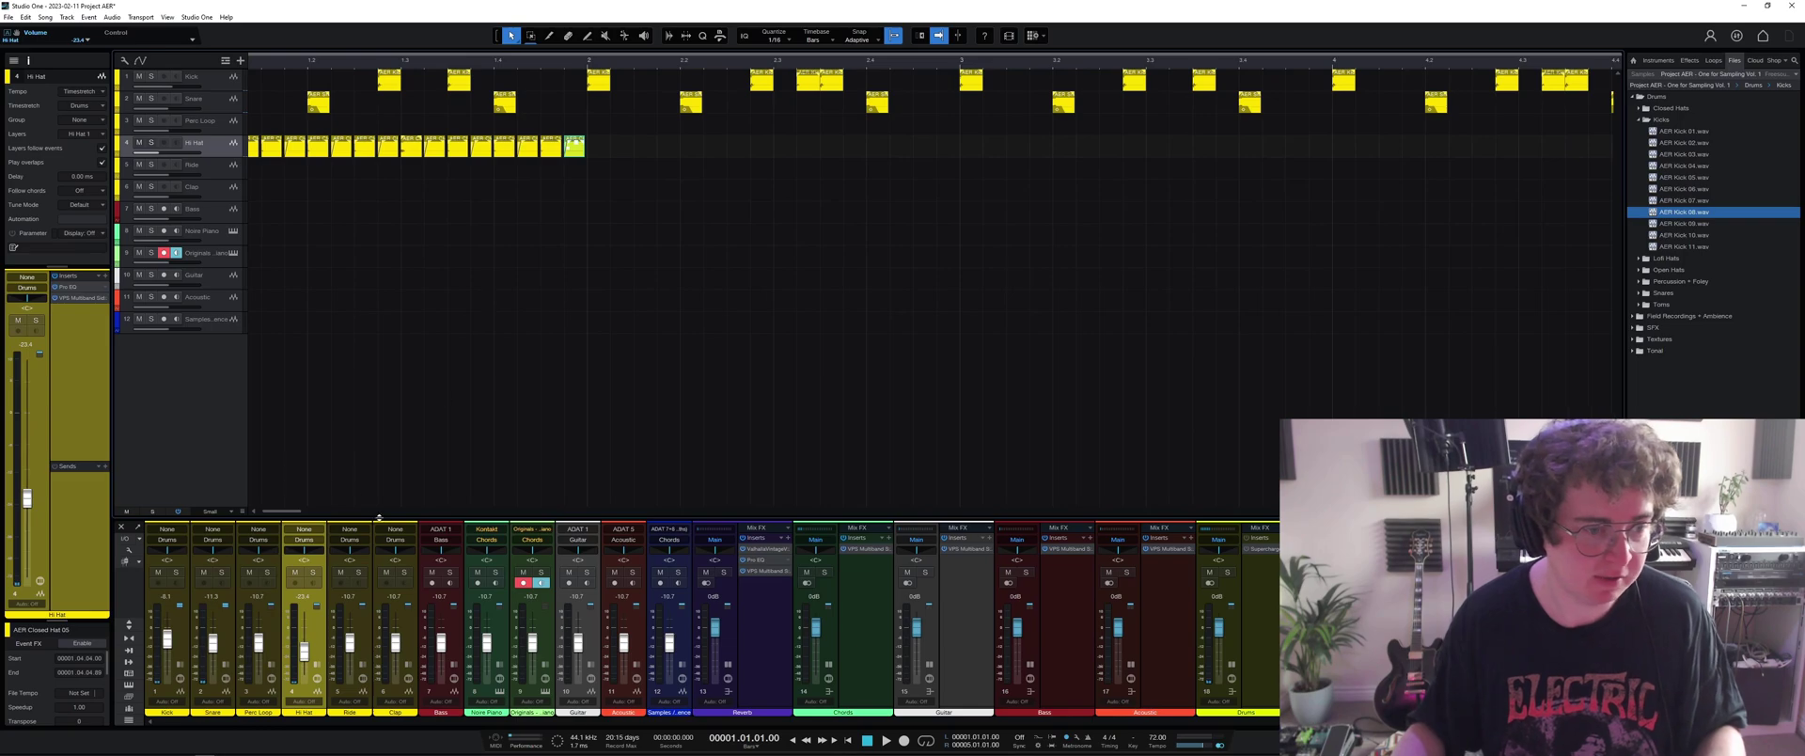
pyautogui.moveTo(293, 511); pyautogui.dragTo(286, 512)
pyautogui.click(446, 149)
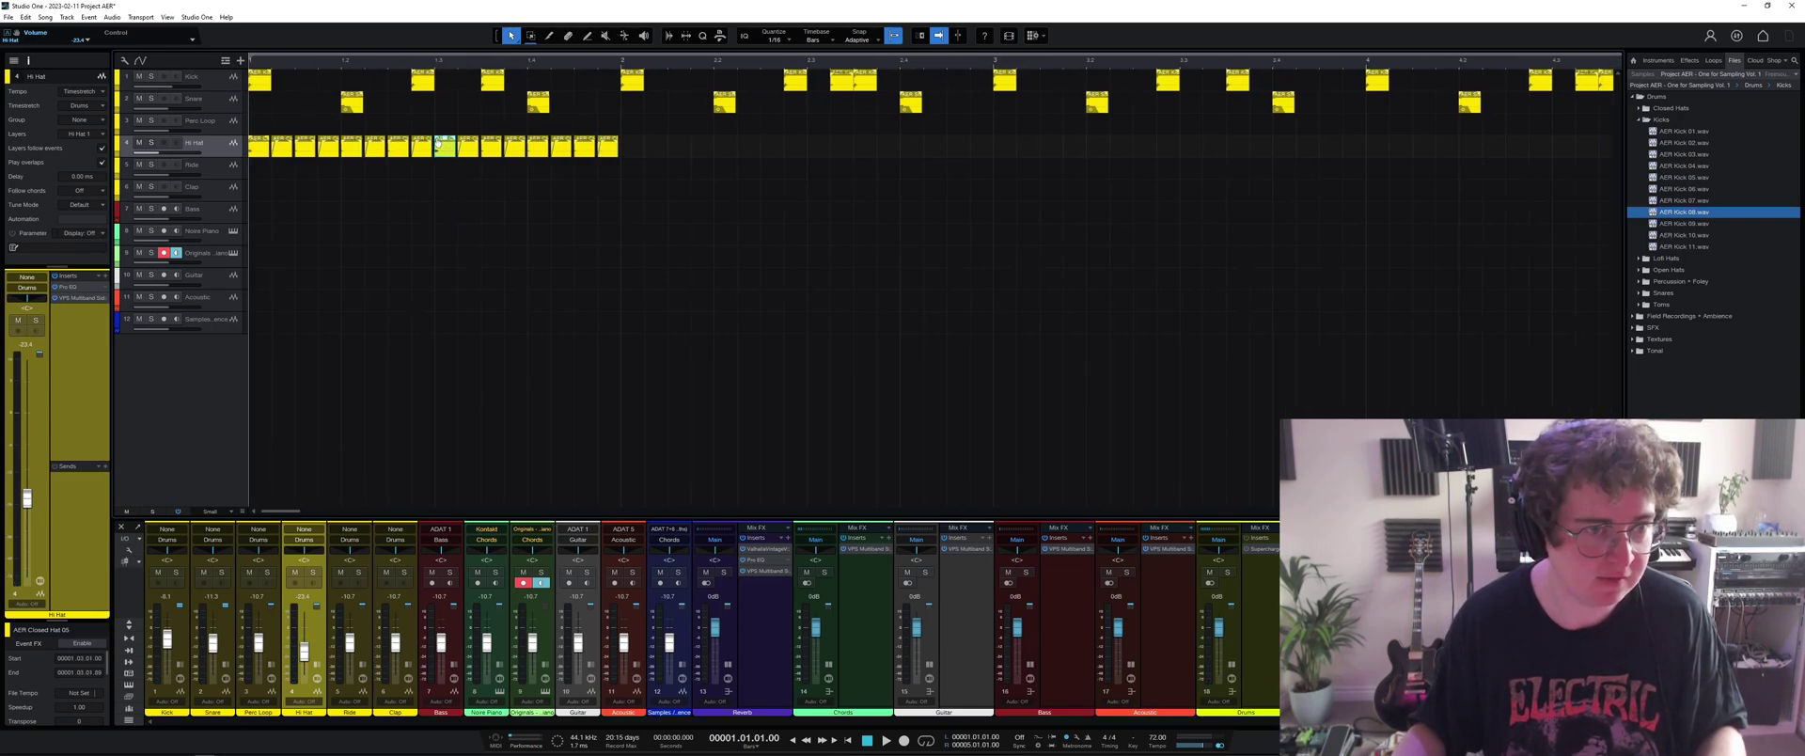
pyautogui.press('space')
pyautogui.click(256, 148)
pyautogui.press('space')
# Select all first-bar Hi Hat events and duplicate them three times to fill four bars.
pyautogui.moveTo(714, 193); pyautogui.dragTo(249, 133)
pyautogui.press('w')
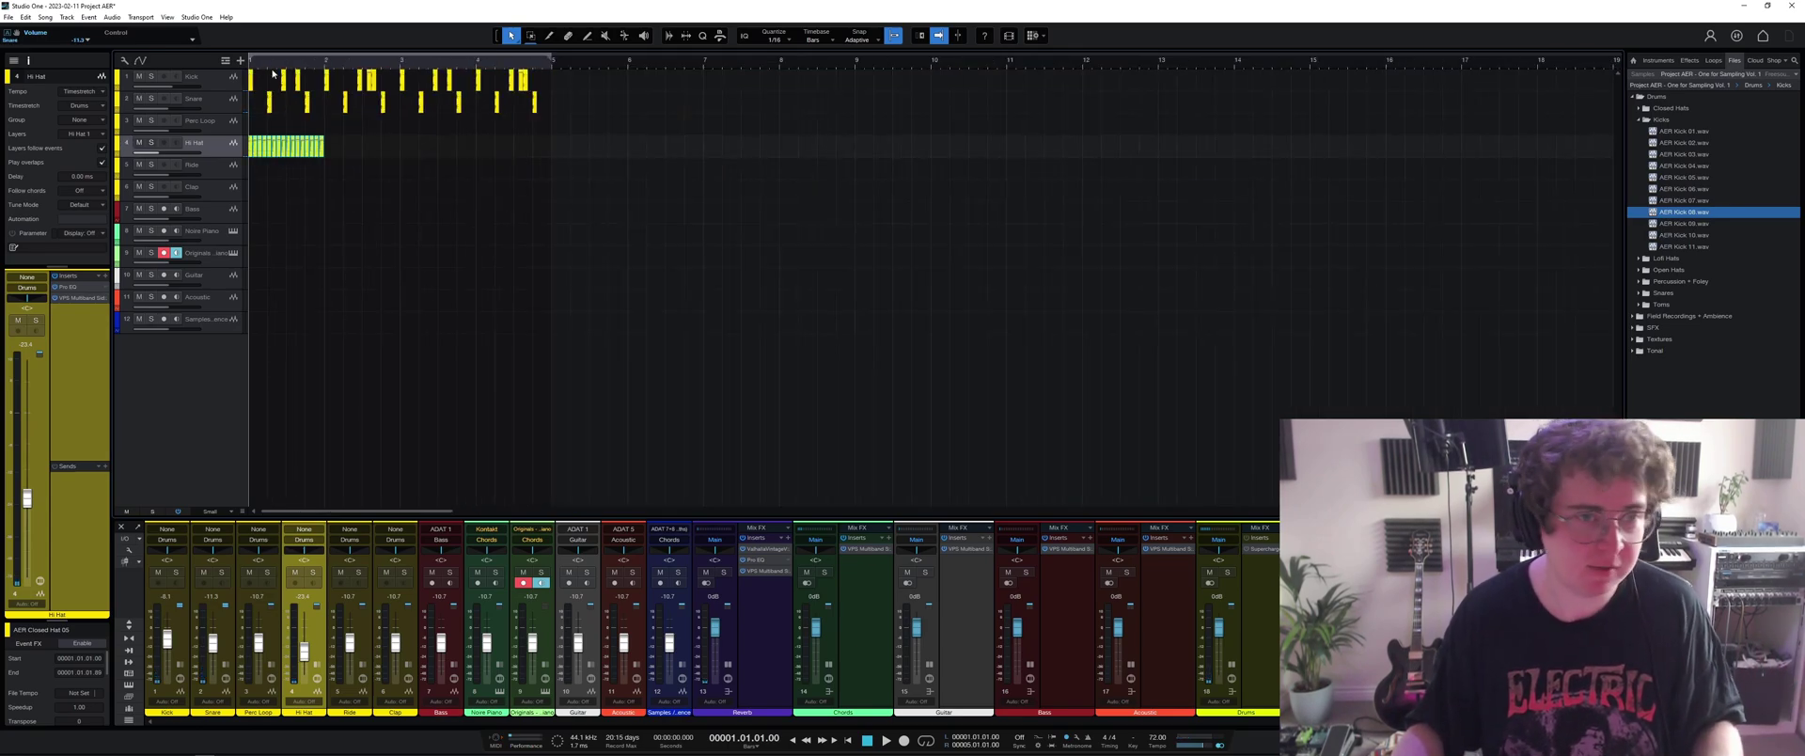
pyautogui.press('d')
pyautogui.press('d')
pyautogui.press('d')
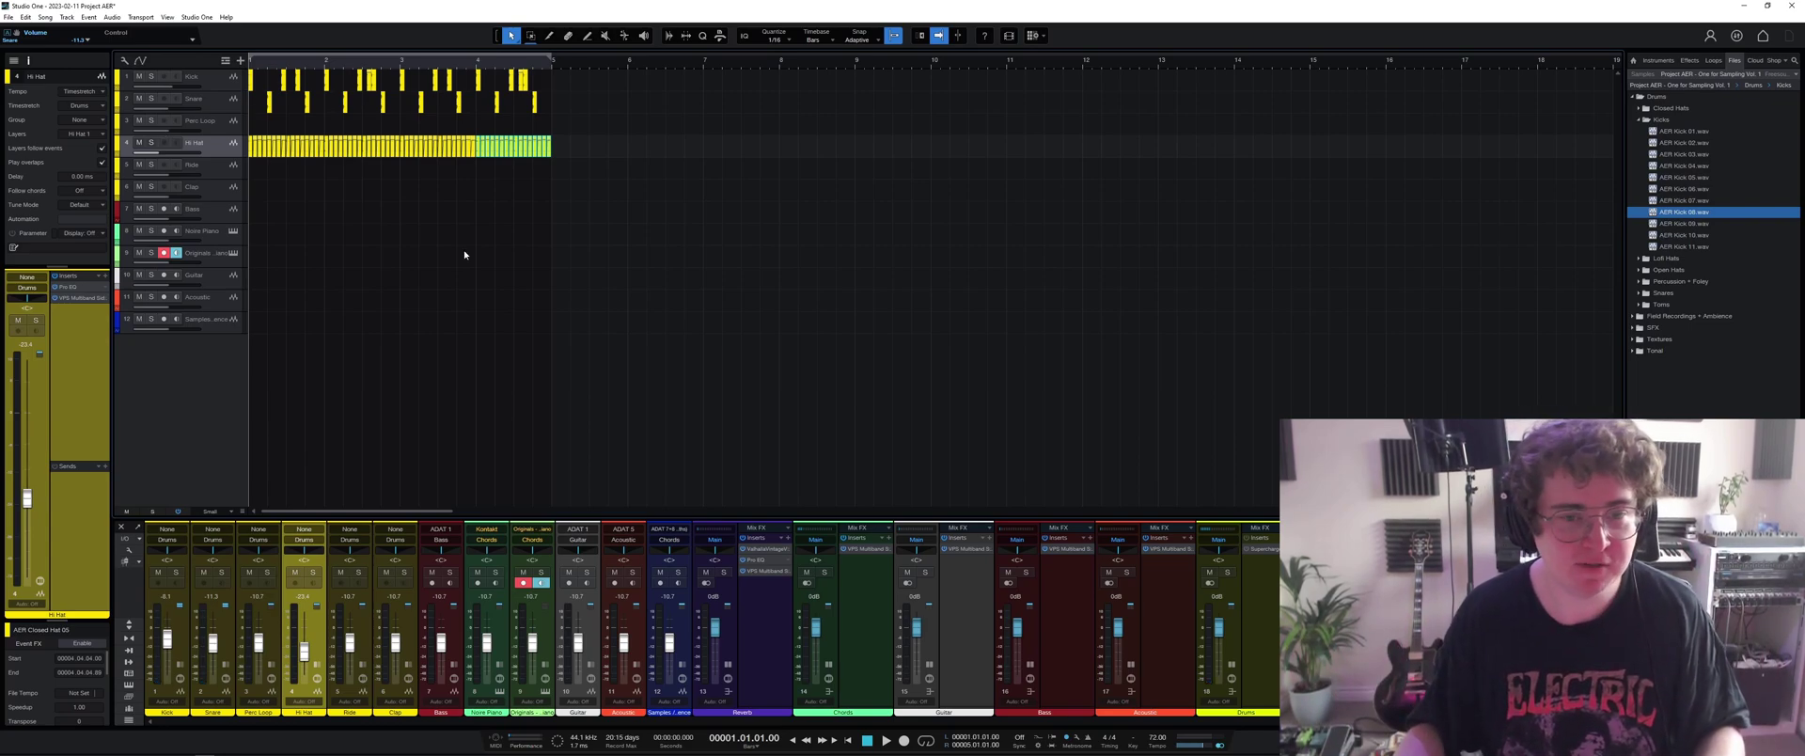
# Insert the MondoMod Stereo effect on the Hi Hat track, then enlarge and reposition its window.
pyautogui.doubleClick(1670, 122)
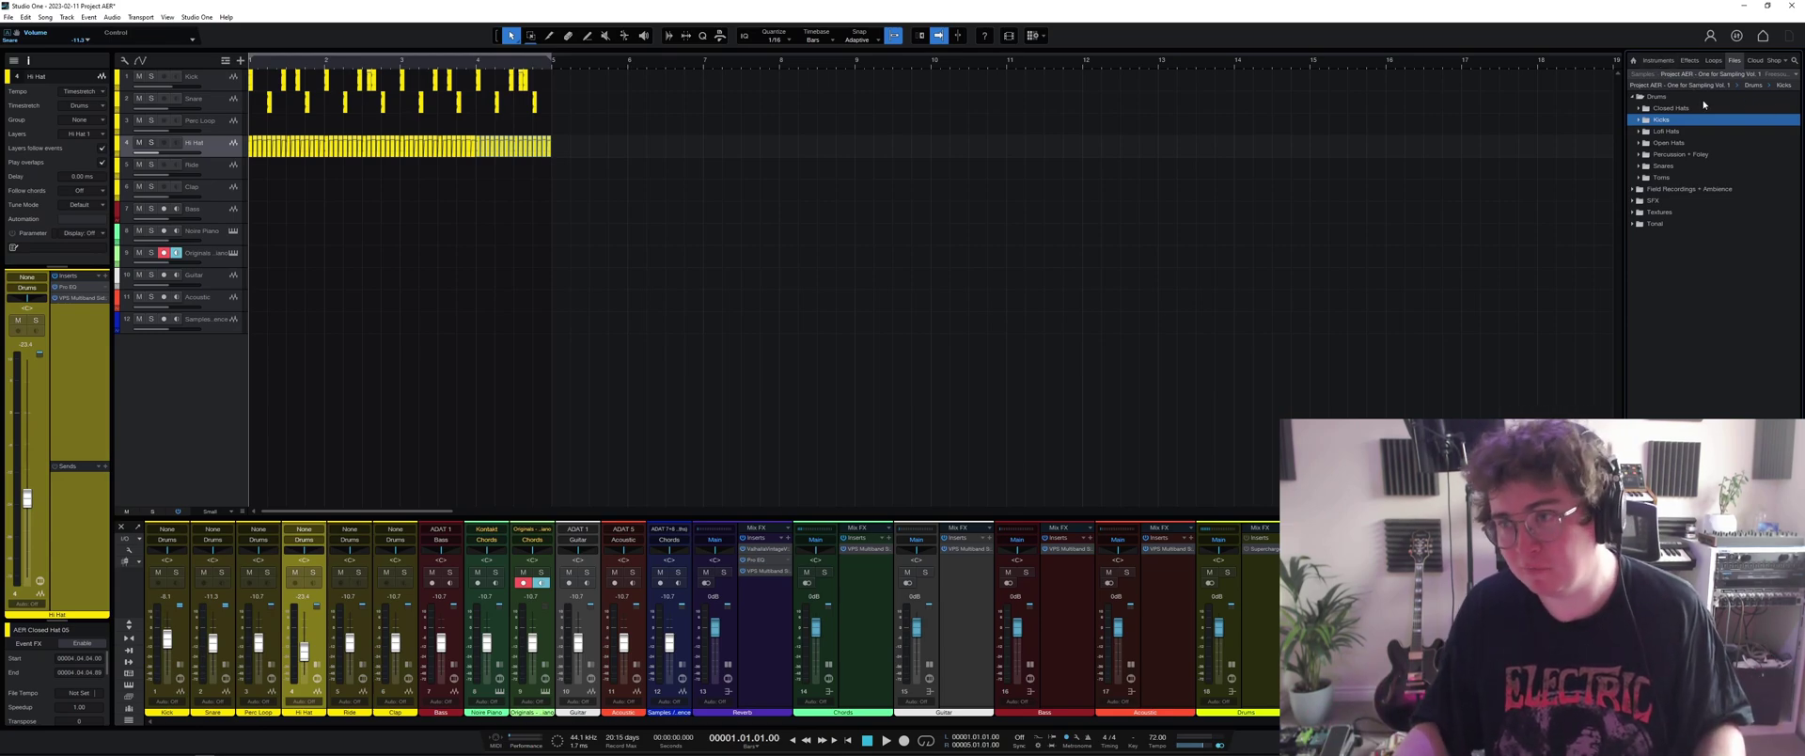
pyautogui.click(1687, 66)
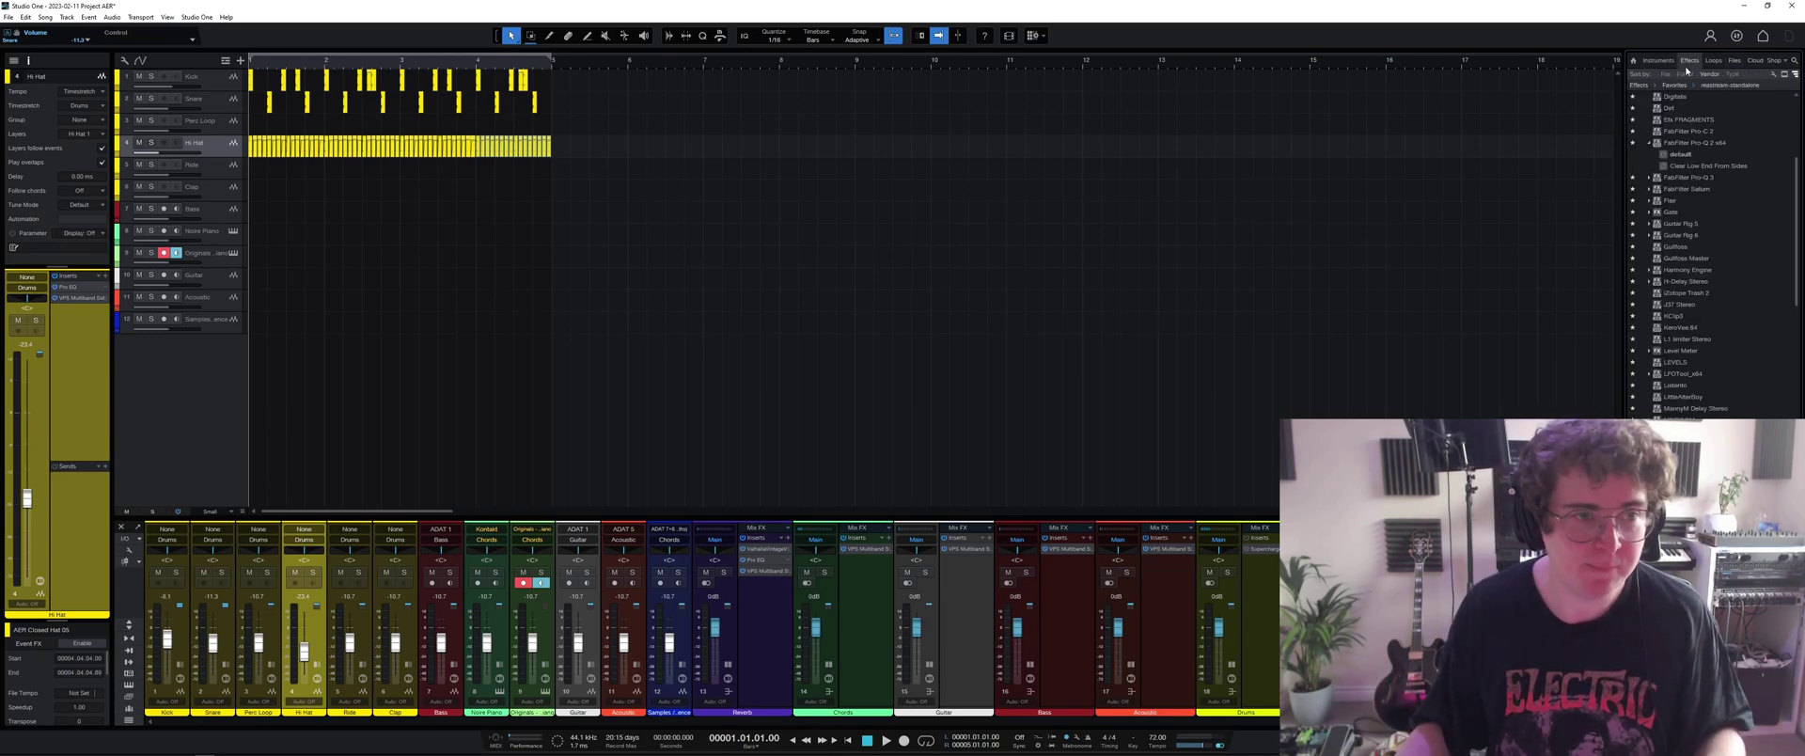
pyautogui.moveTo(1683, 442); pyautogui.dragTo(86, 372)
pyautogui.moveTo(579, 243); pyautogui.dragTo(674, 175)
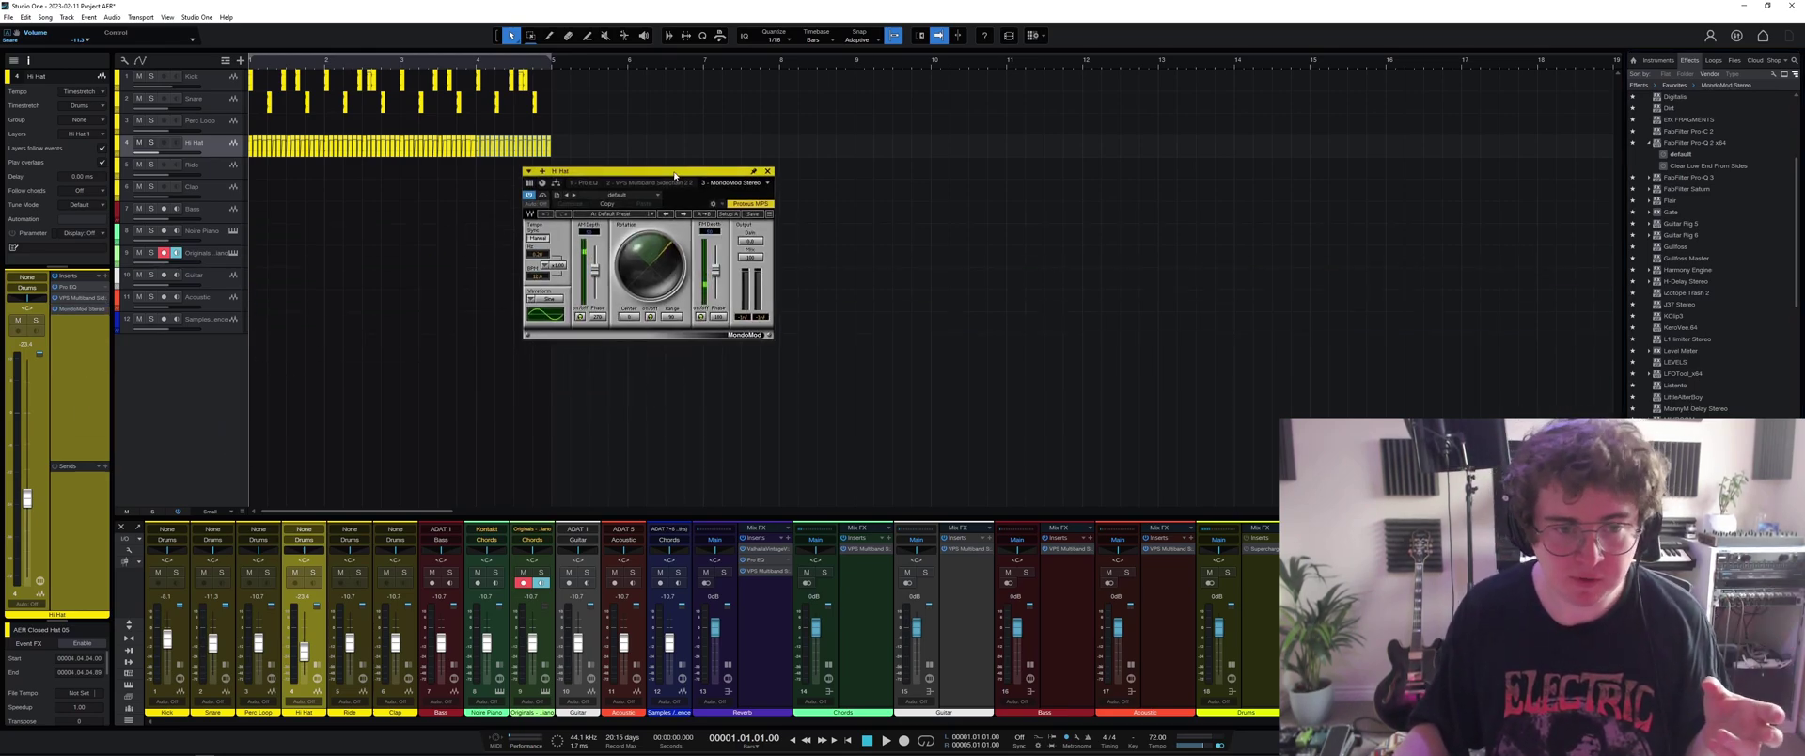
pyautogui.click(768, 214)
pyautogui.click(797, 275)
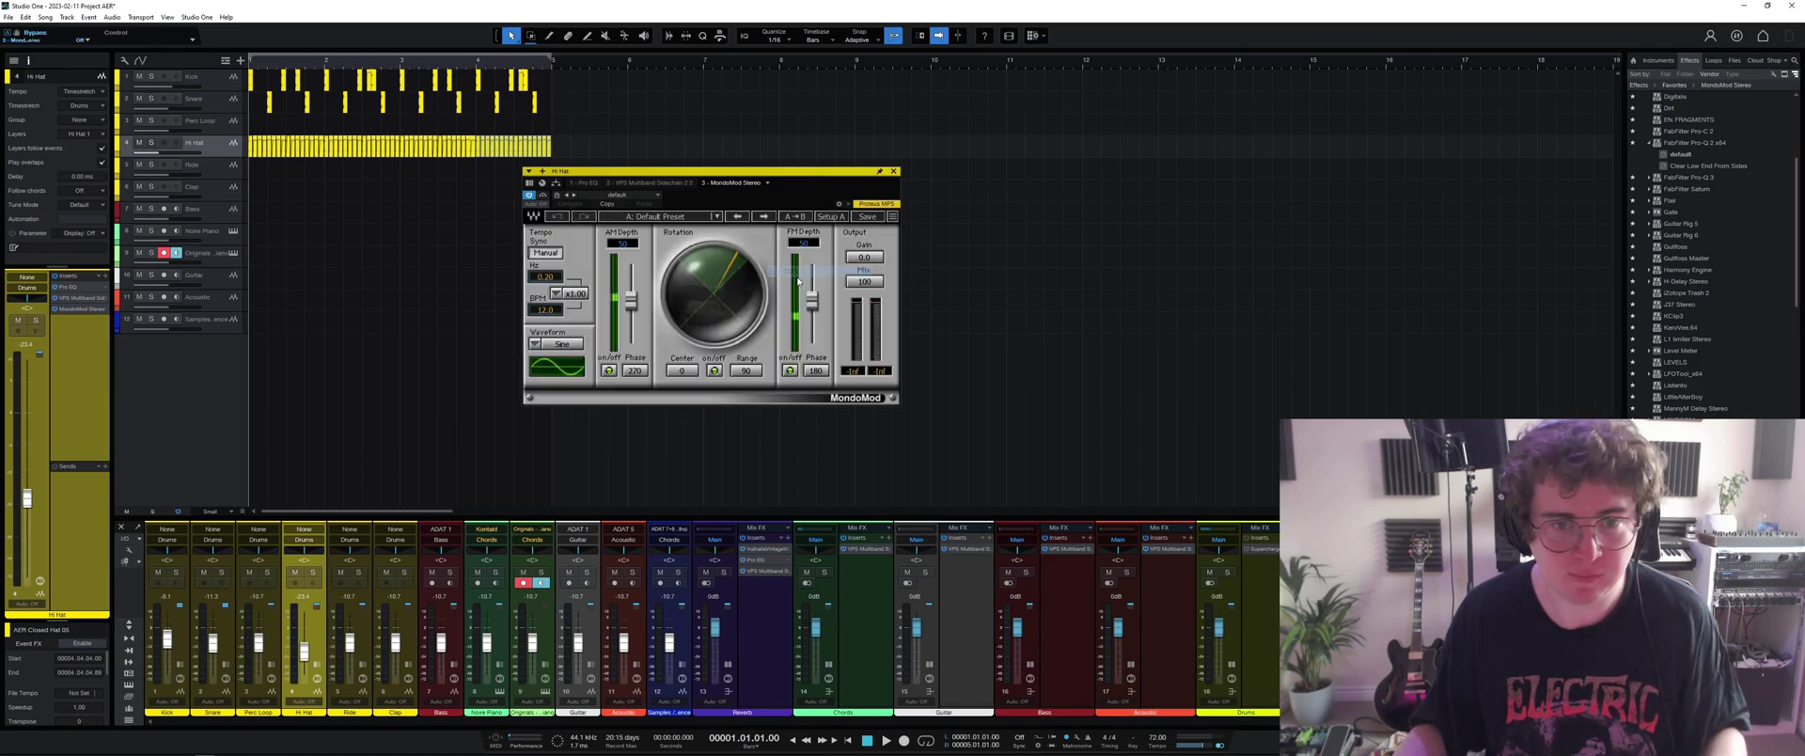
pyautogui.moveTo(730, 174); pyautogui.dragTo(624, 177)
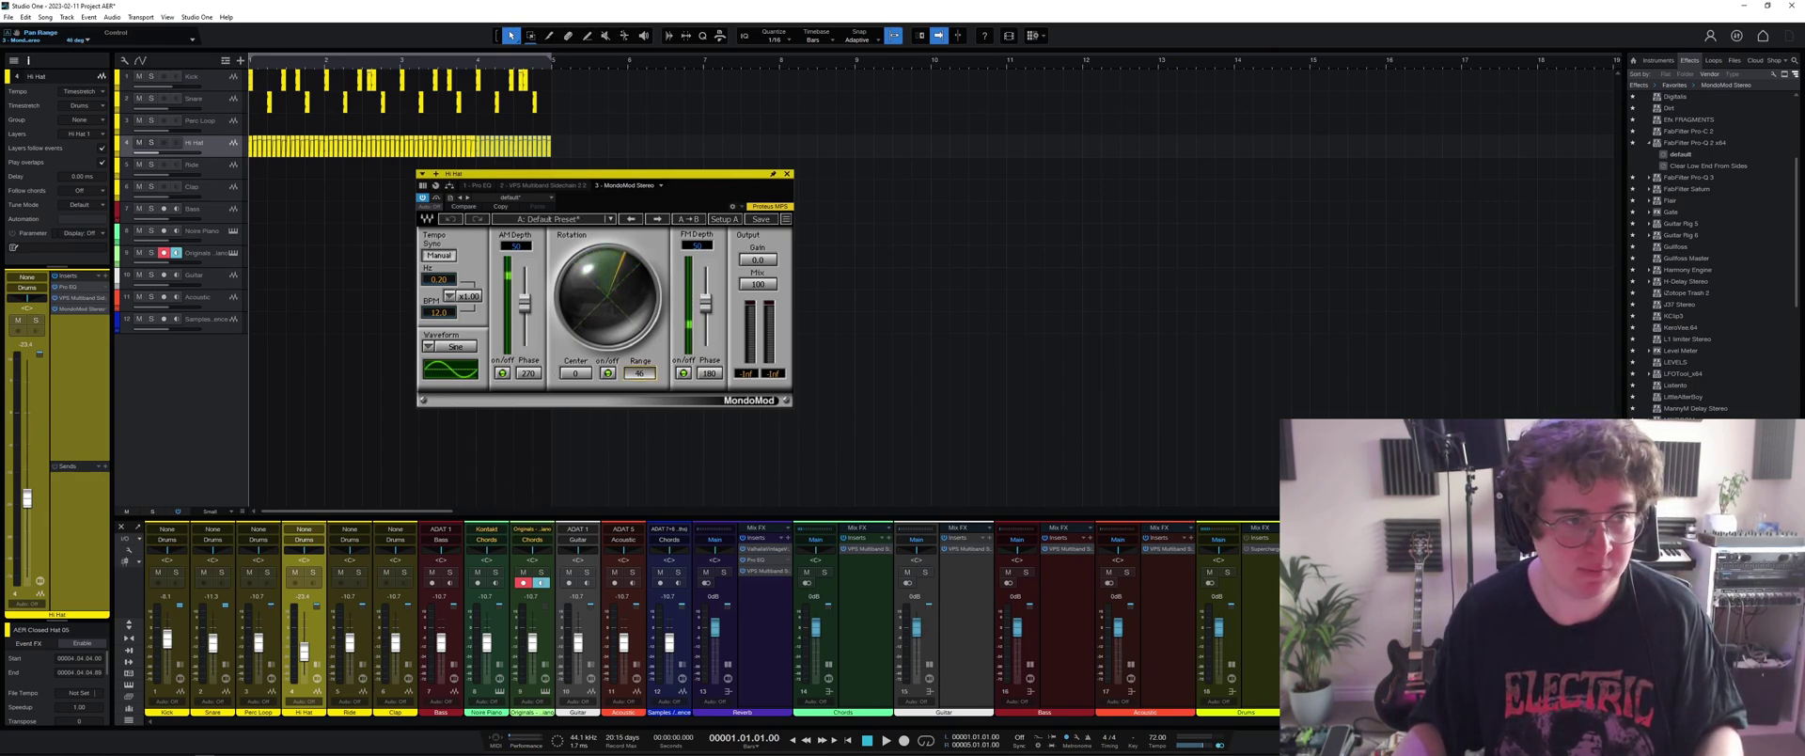
# Mute the Kick and Snare tracks, reduce MondoMod's rotation range and modulation rate during Hi Hat playback, and close the plug-in.
pyautogui.moveTo(141, 98); pyautogui.dragTo(143, 80)
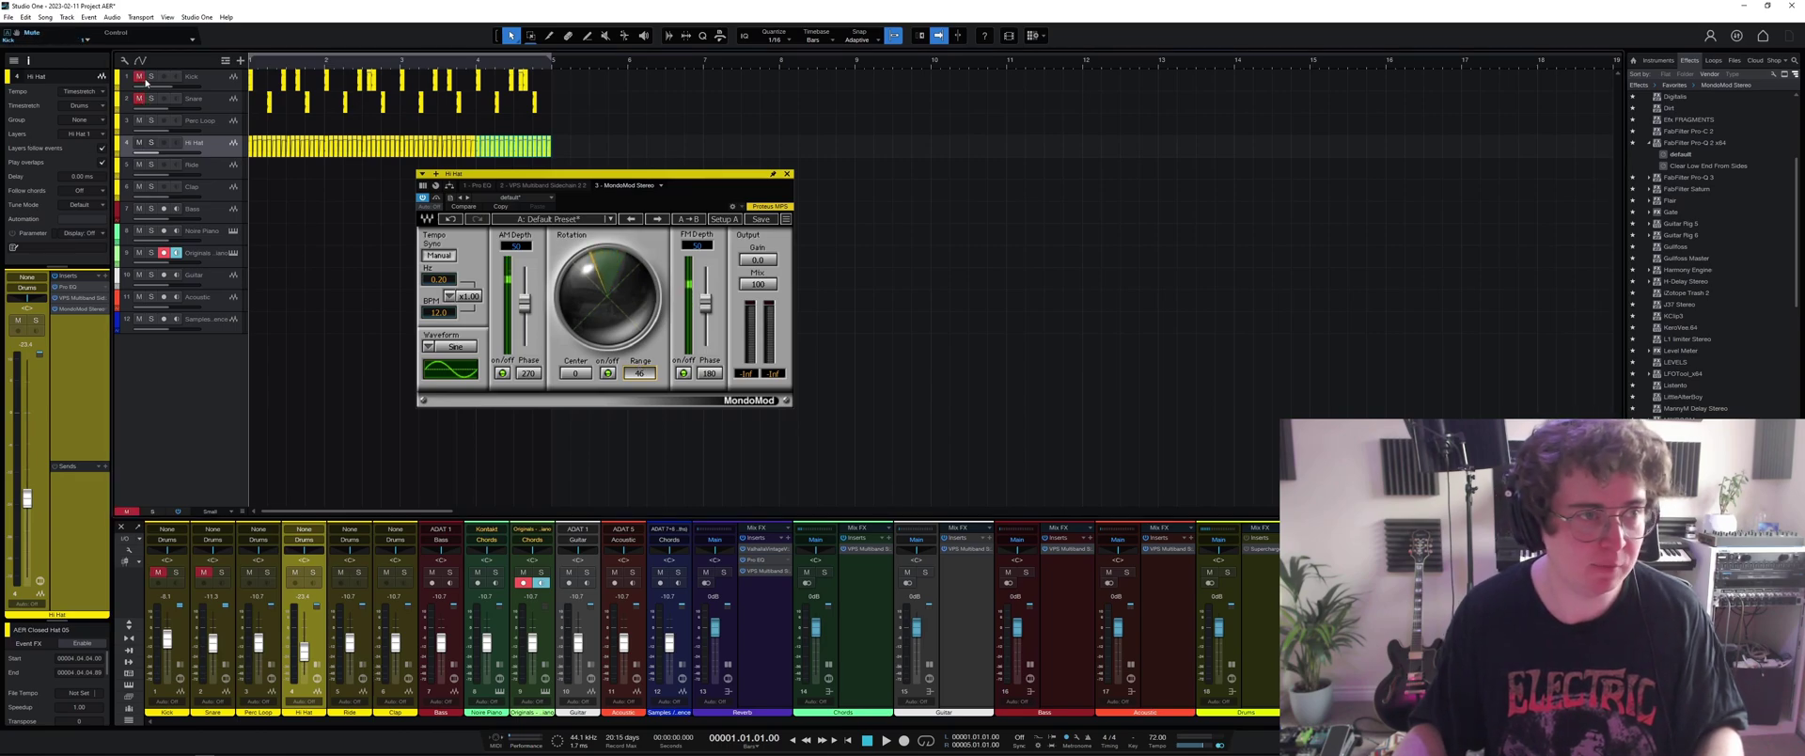
pyautogui.press('space')
pyautogui.moveTo(640, 373); pyautogui.dragTo(639, 414)
pyautogui.moveTo(438, 279); pyautogui.dragTo(438, 315)
pyautogui.moveTo(648, 373); pyautogui.dragTo(647, 377)
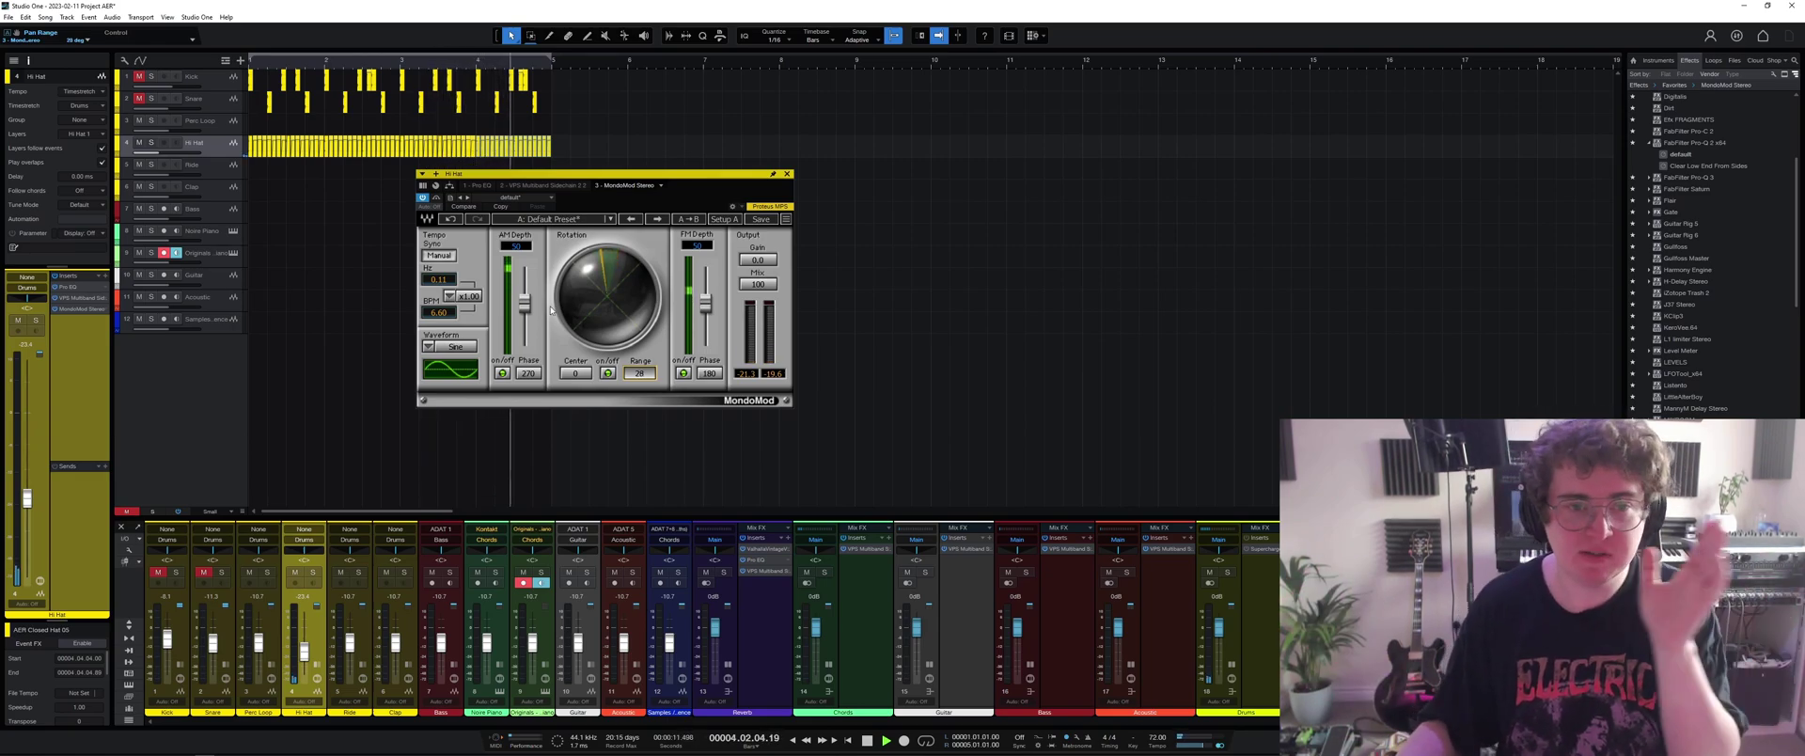
pyautogui.scroll(-8, 640, 373)
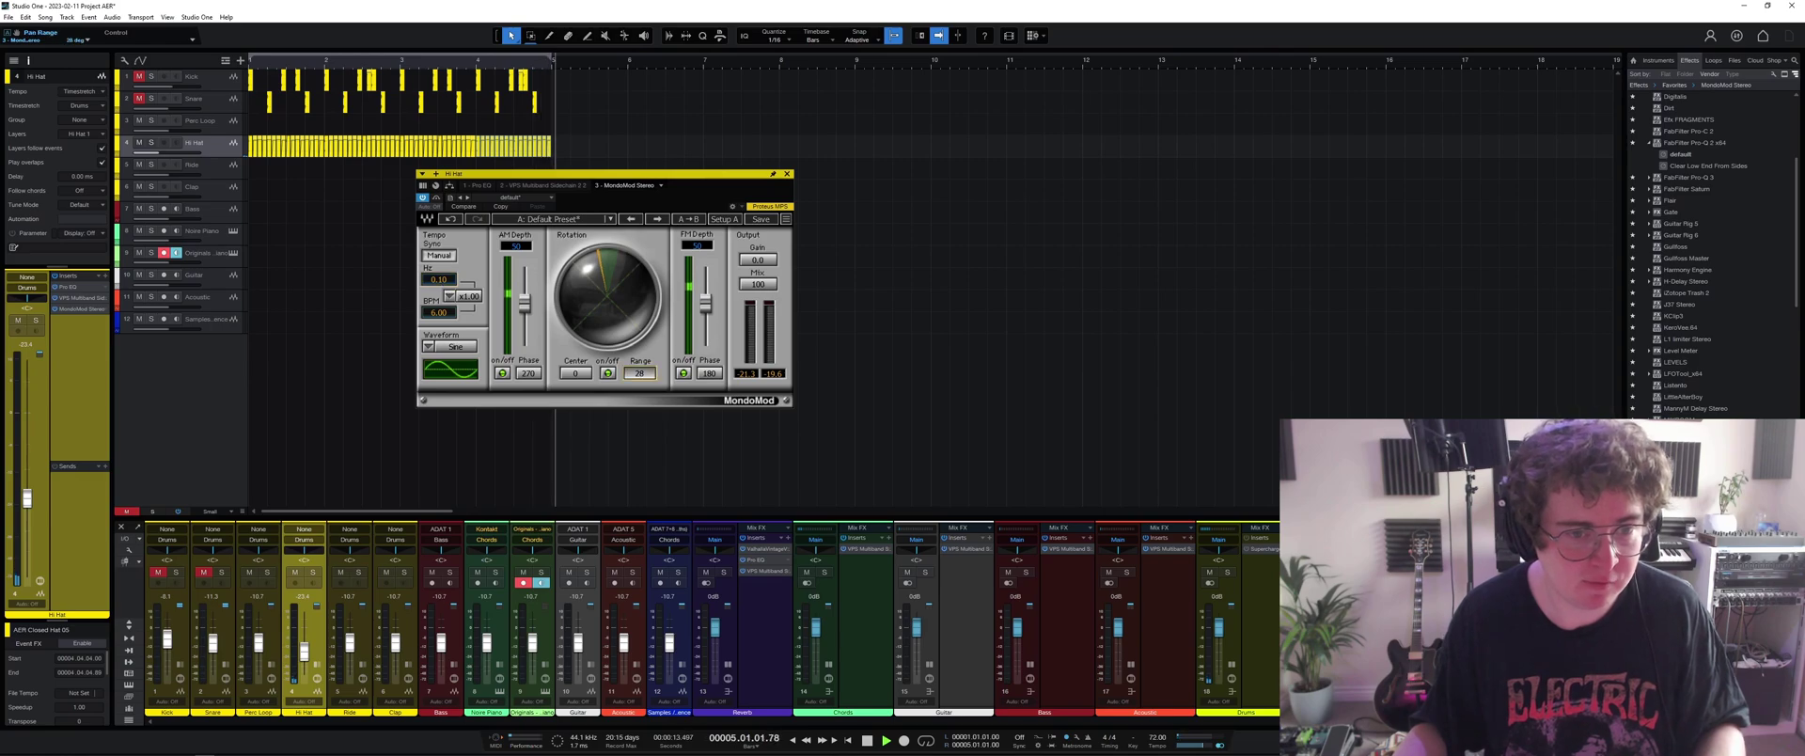
pyautogui.press('space')
pyautogui.click(788, 173)
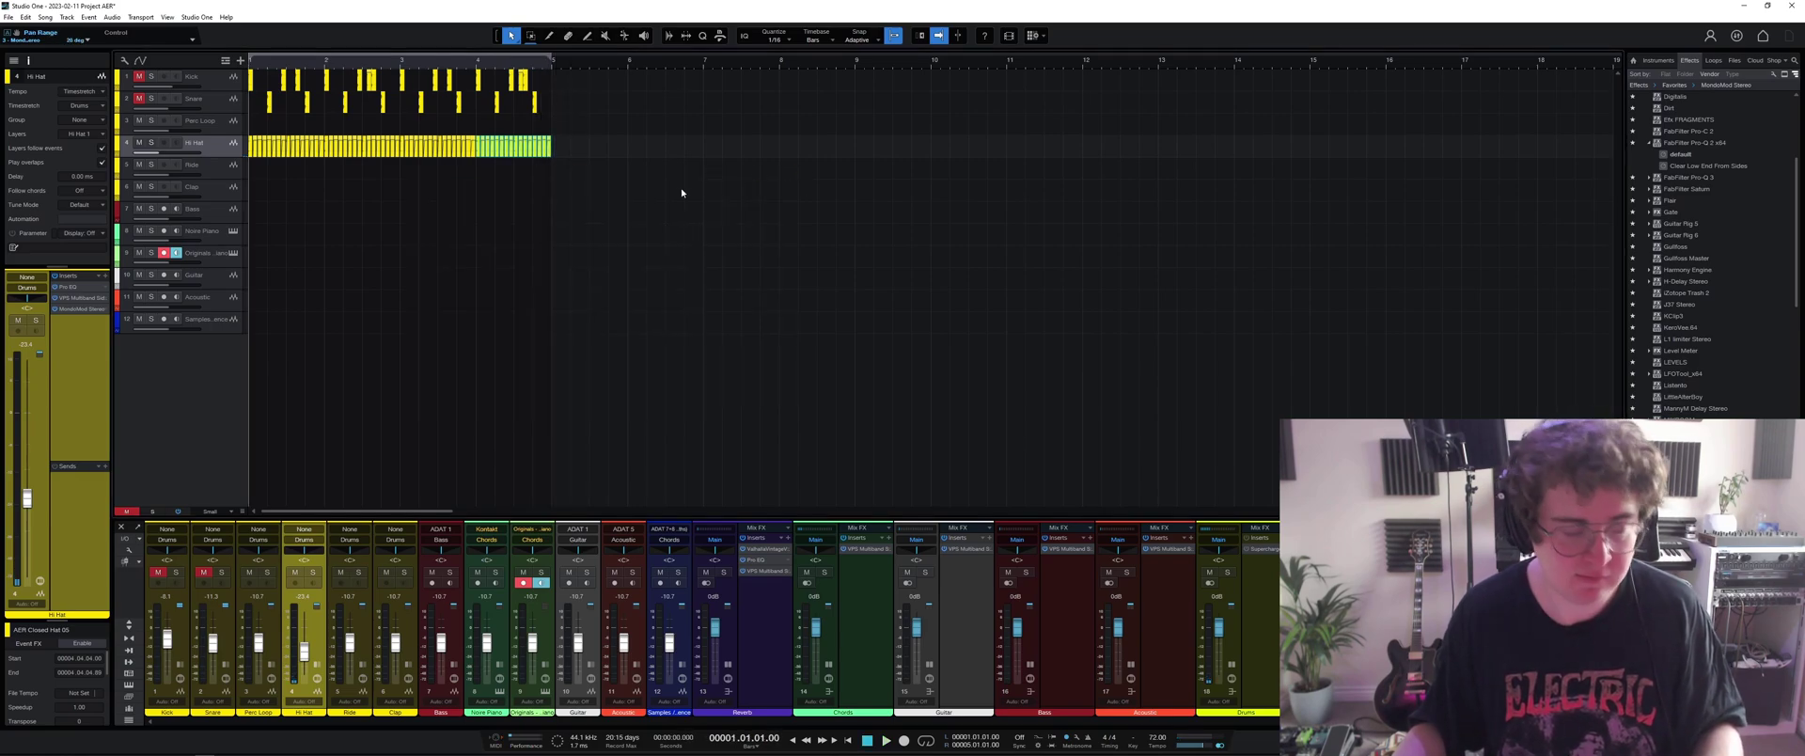
# Unmute the Kick and Snare tracks and audition them together with the Hi Hat.
pyautogui.click(139, 76)
pyautogui.press('space')
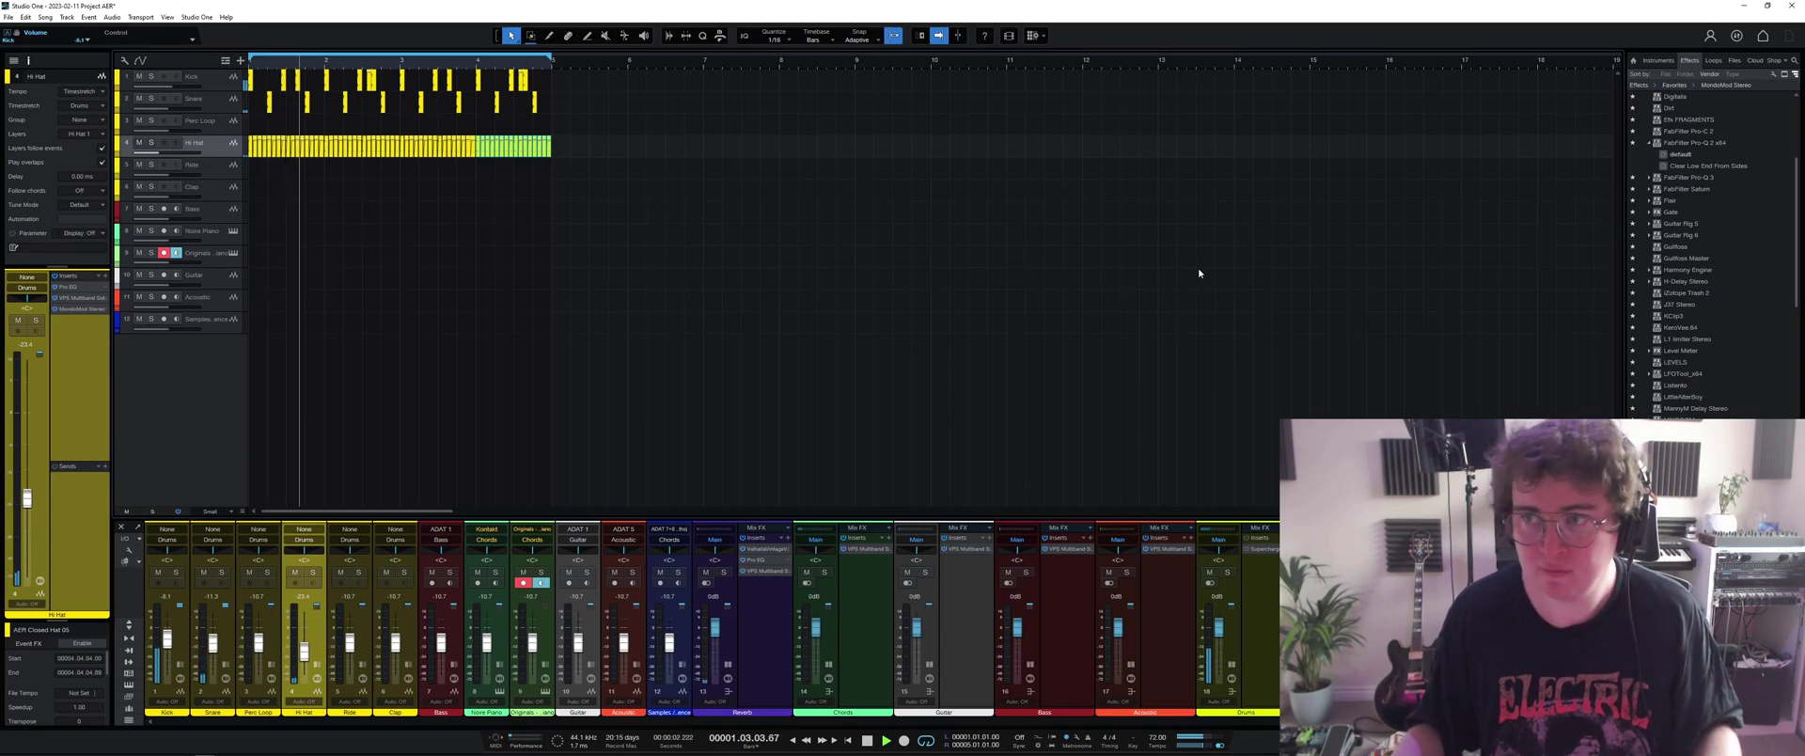
pyautogui.press('space')
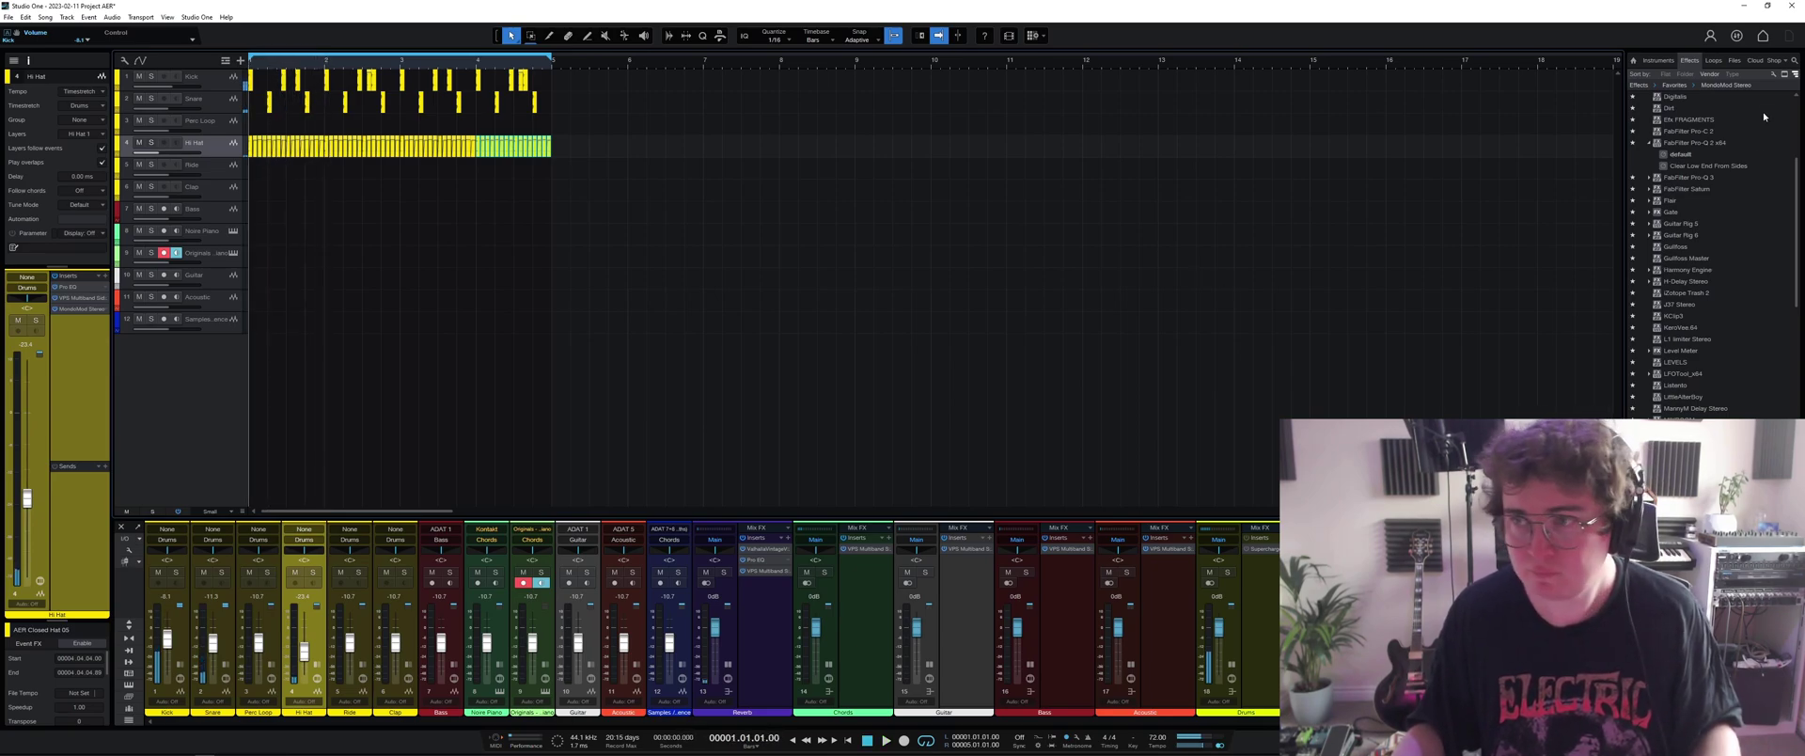
# Find the balanced jazz club ride one-shot in the Chill Beats Rides samples and place it on the Ride track at bar 1.
pyautogui.click(1734, 60)
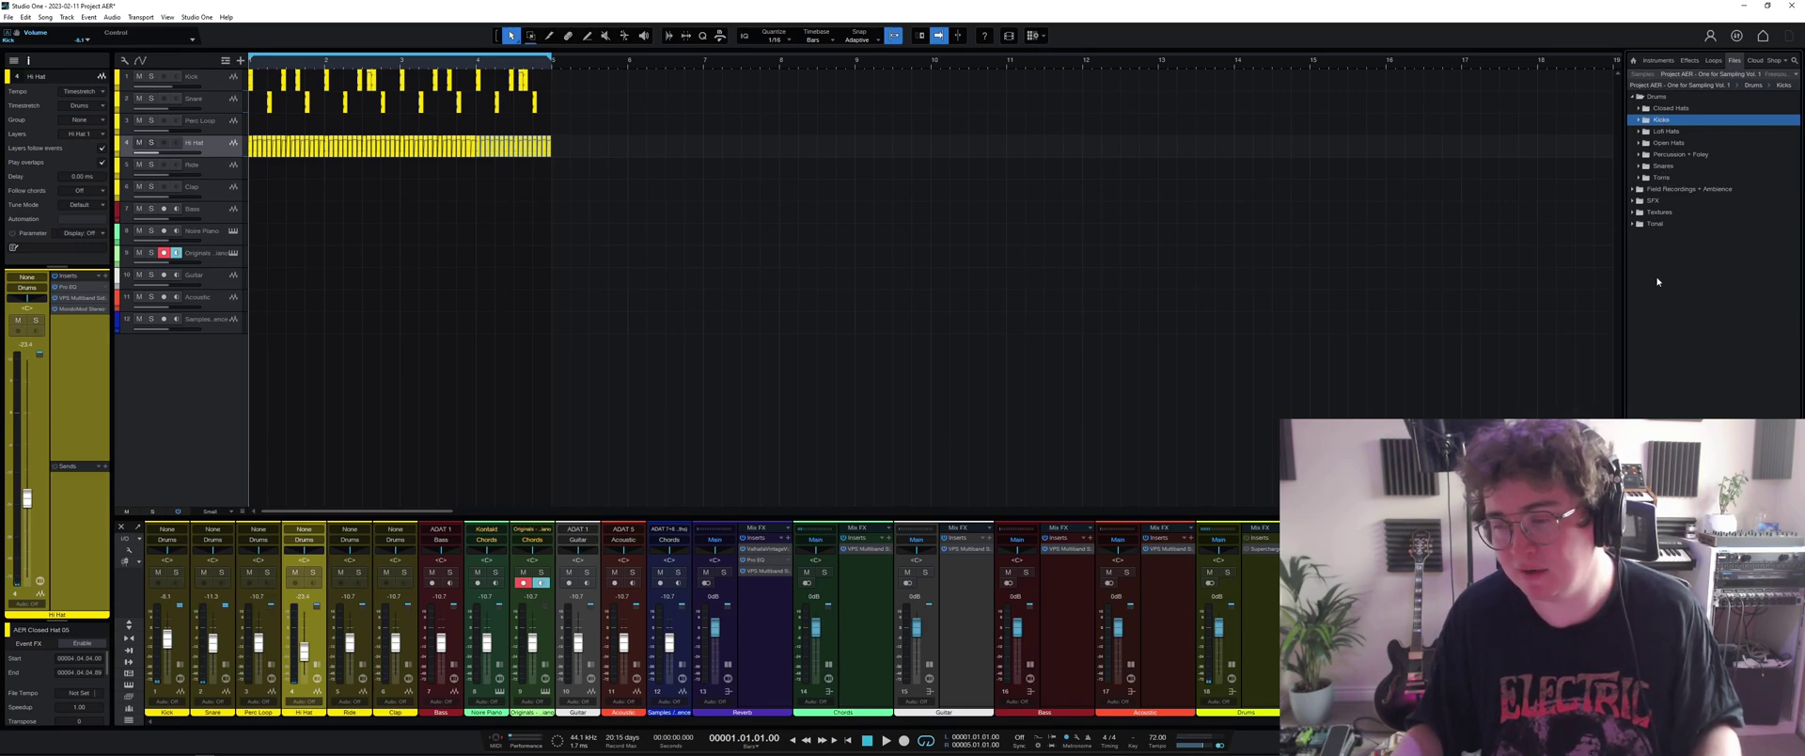
pyautogui.click(1641, 74)
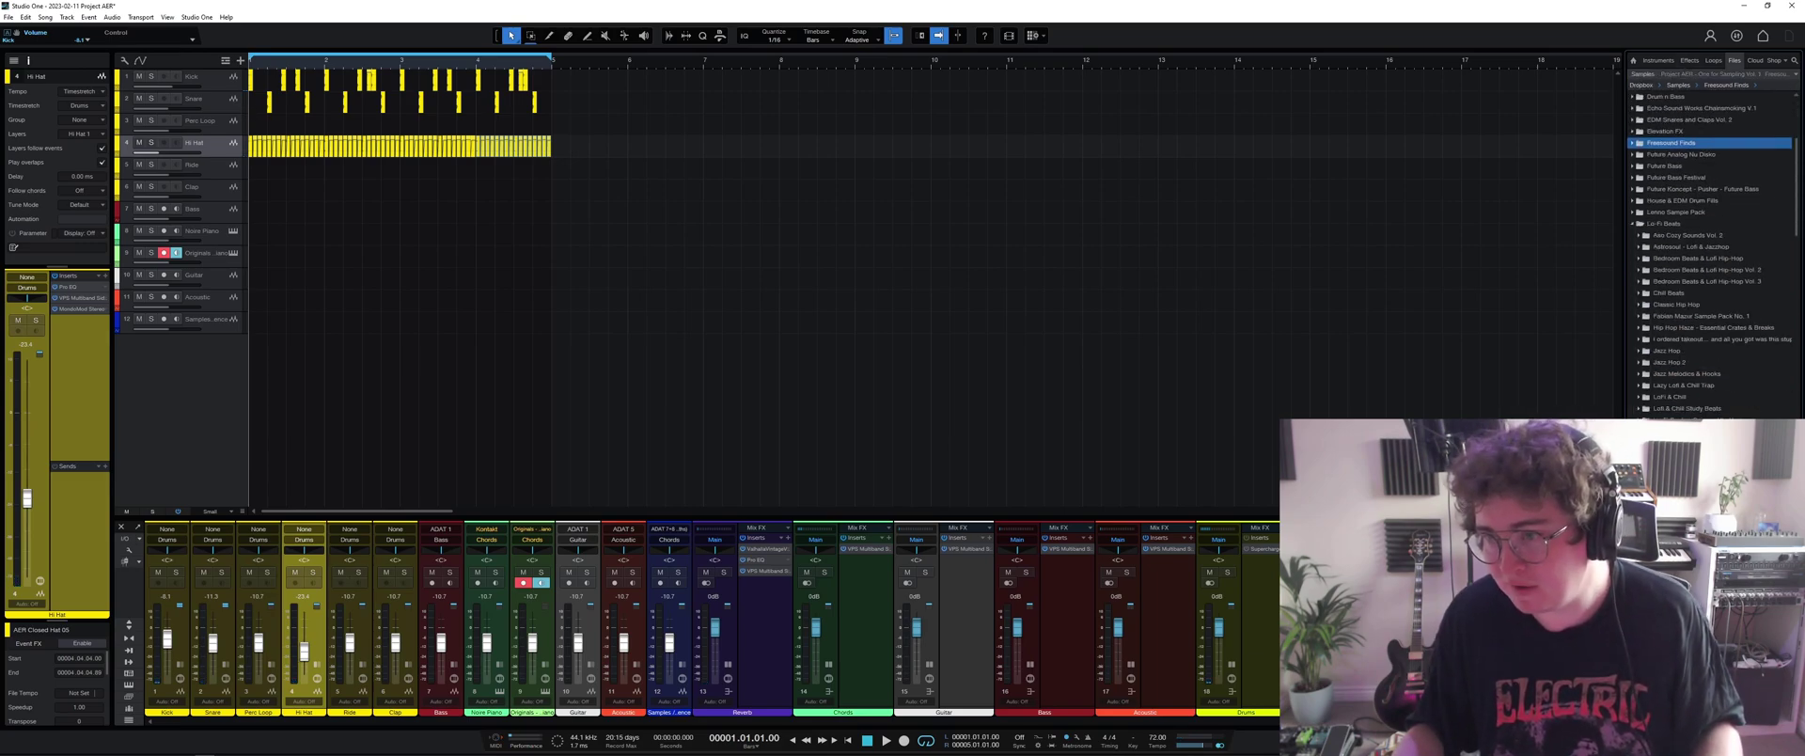
pyautogui.click(1672, 200)
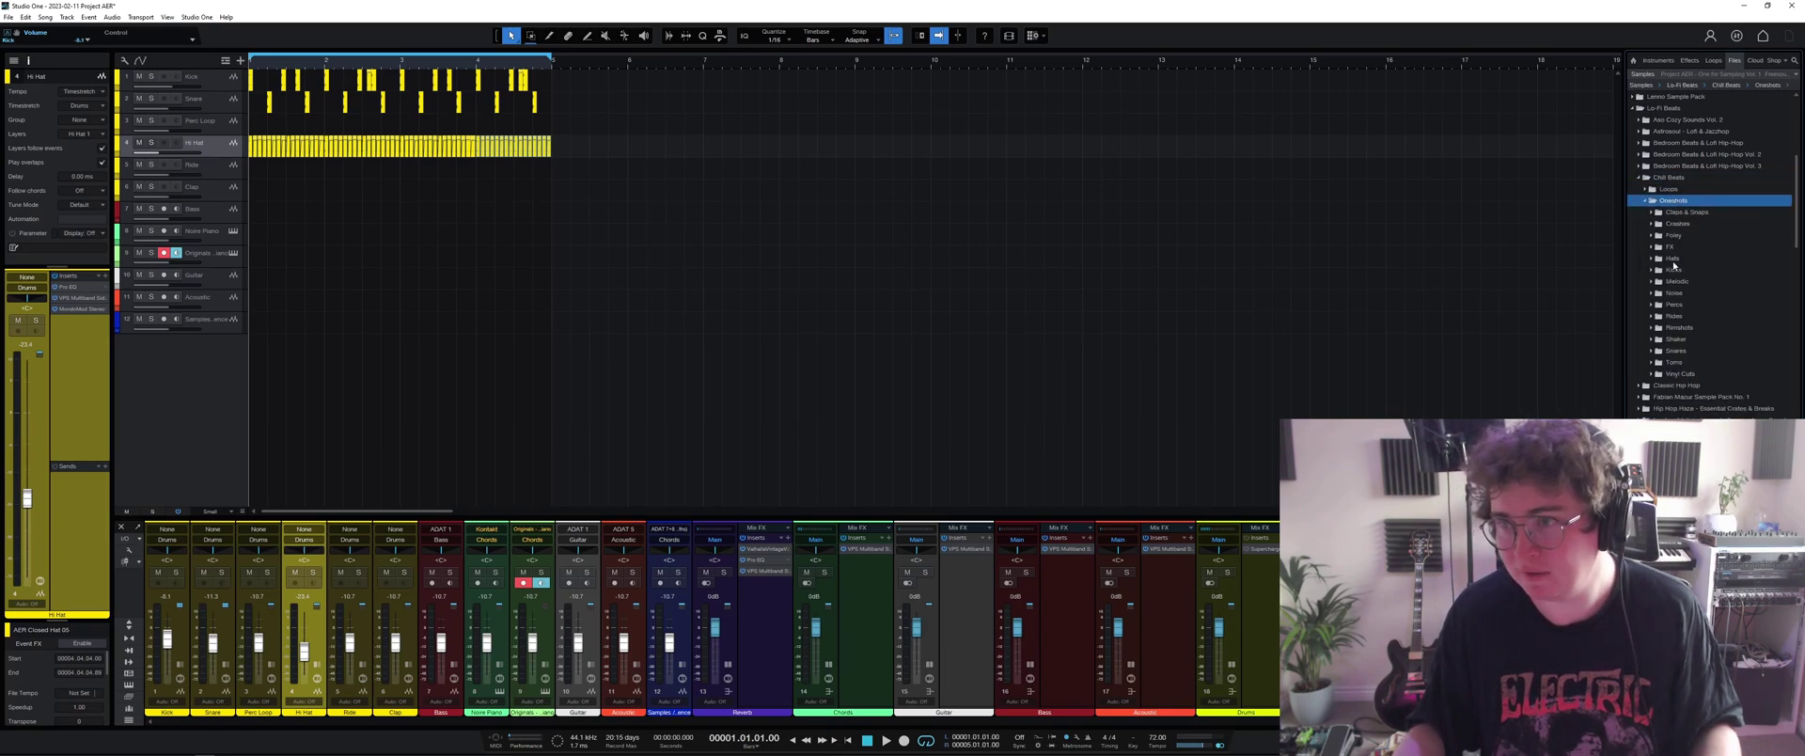
pyautogui.click(1680, 320)
pyautogui.moveTo(1723, 362); pyautogui.dragTo(264, 177)
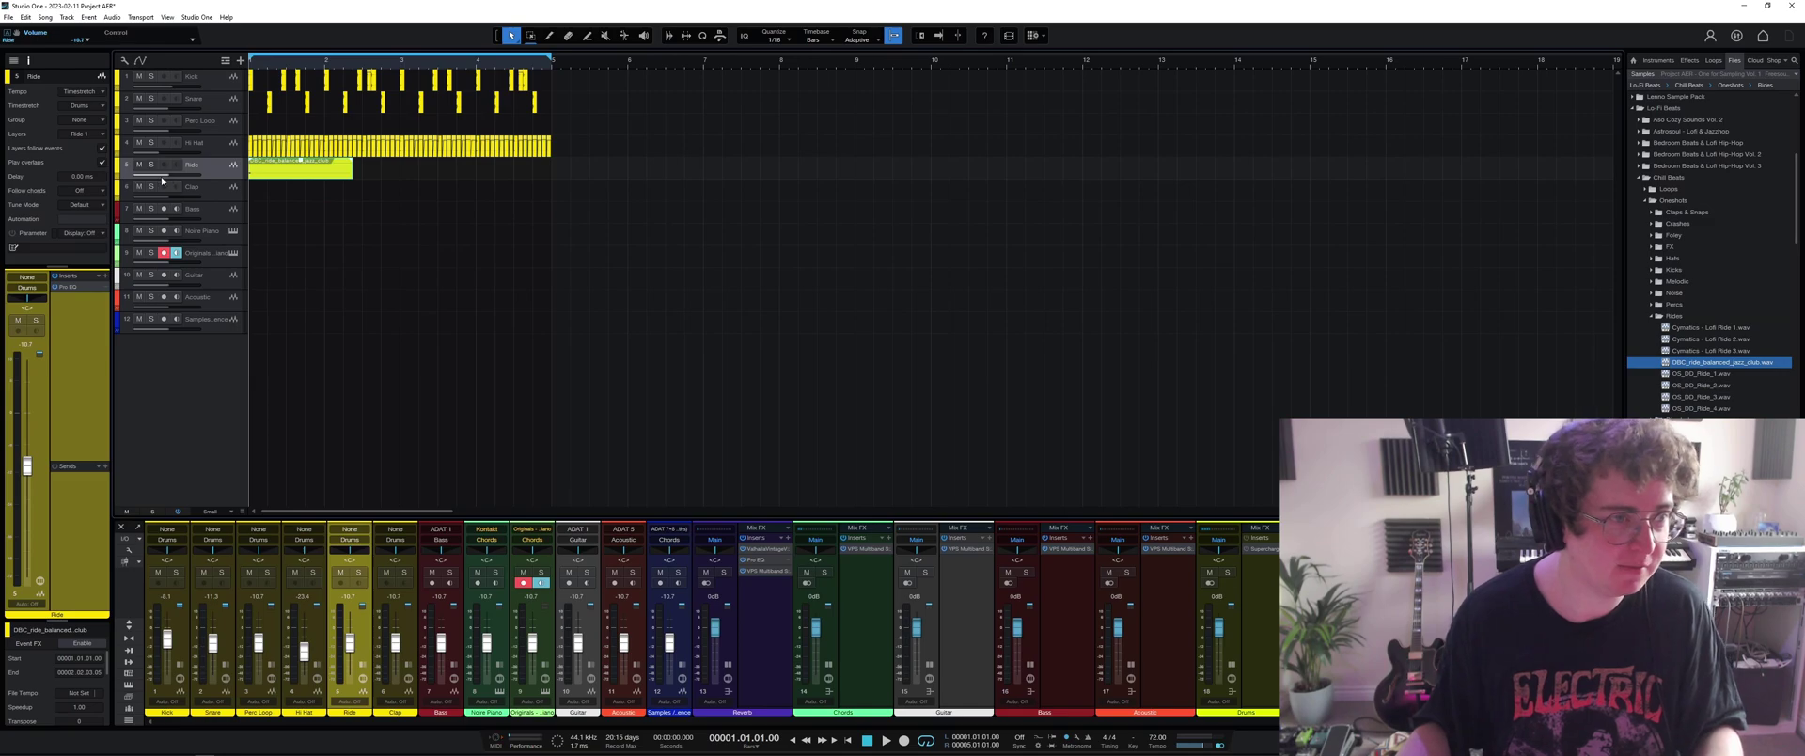
# Lower the Ride track's volume and audition it with the beat.
pyautogui.moveTo(146, 179); pyautogui.dragTo(141, 179)
pyautogui.press('space')
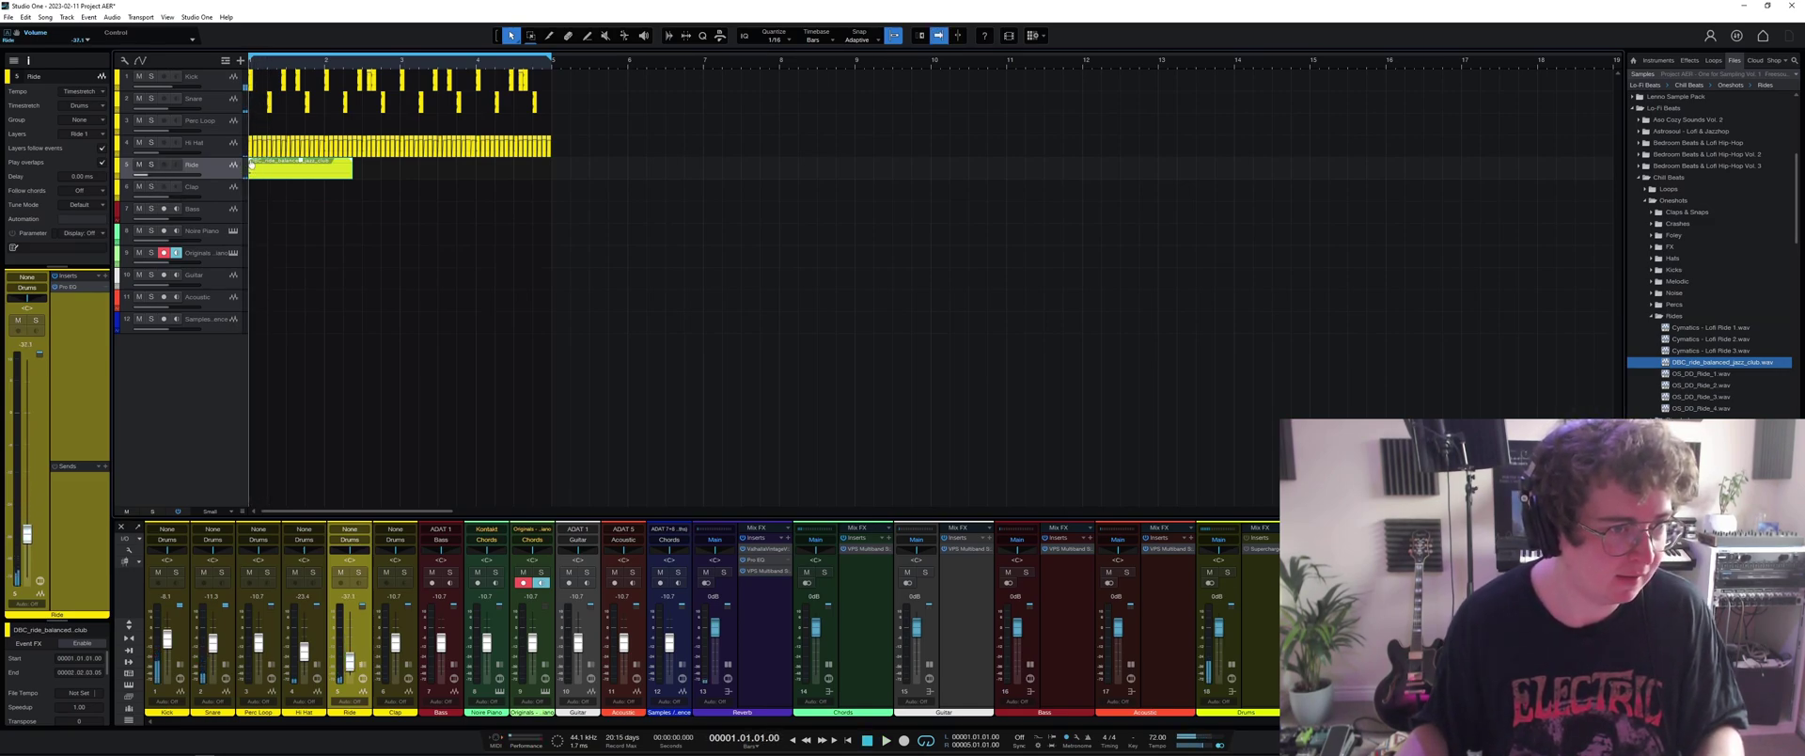
pyautogui.press('space')
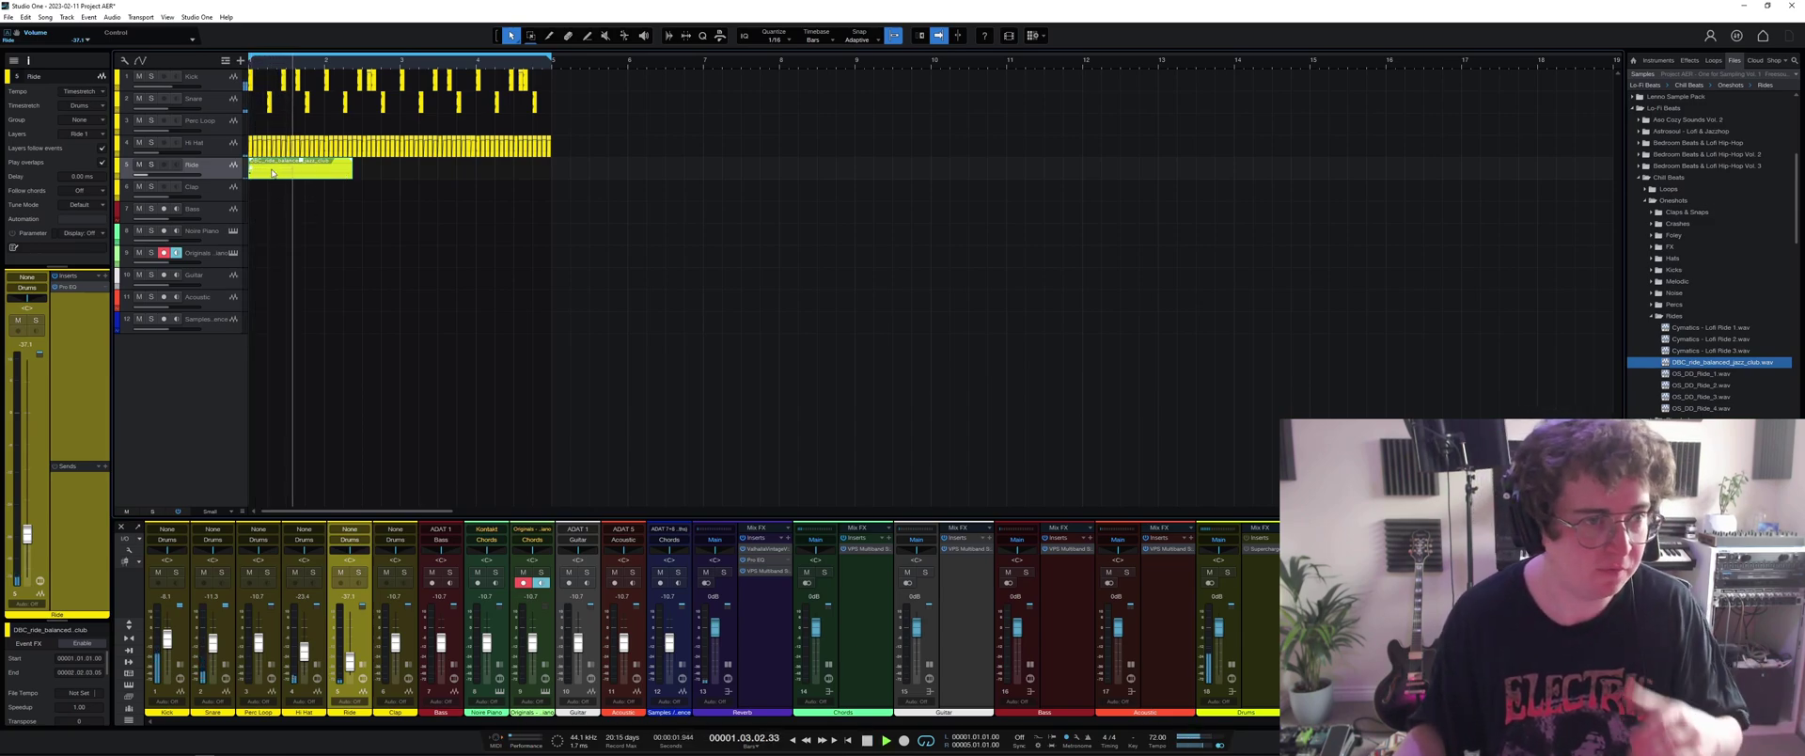
pyautogui.press('space')
# Adjust the transposition of the ride sample event and audition the result.
pyautogui.rightClick(292, 174)
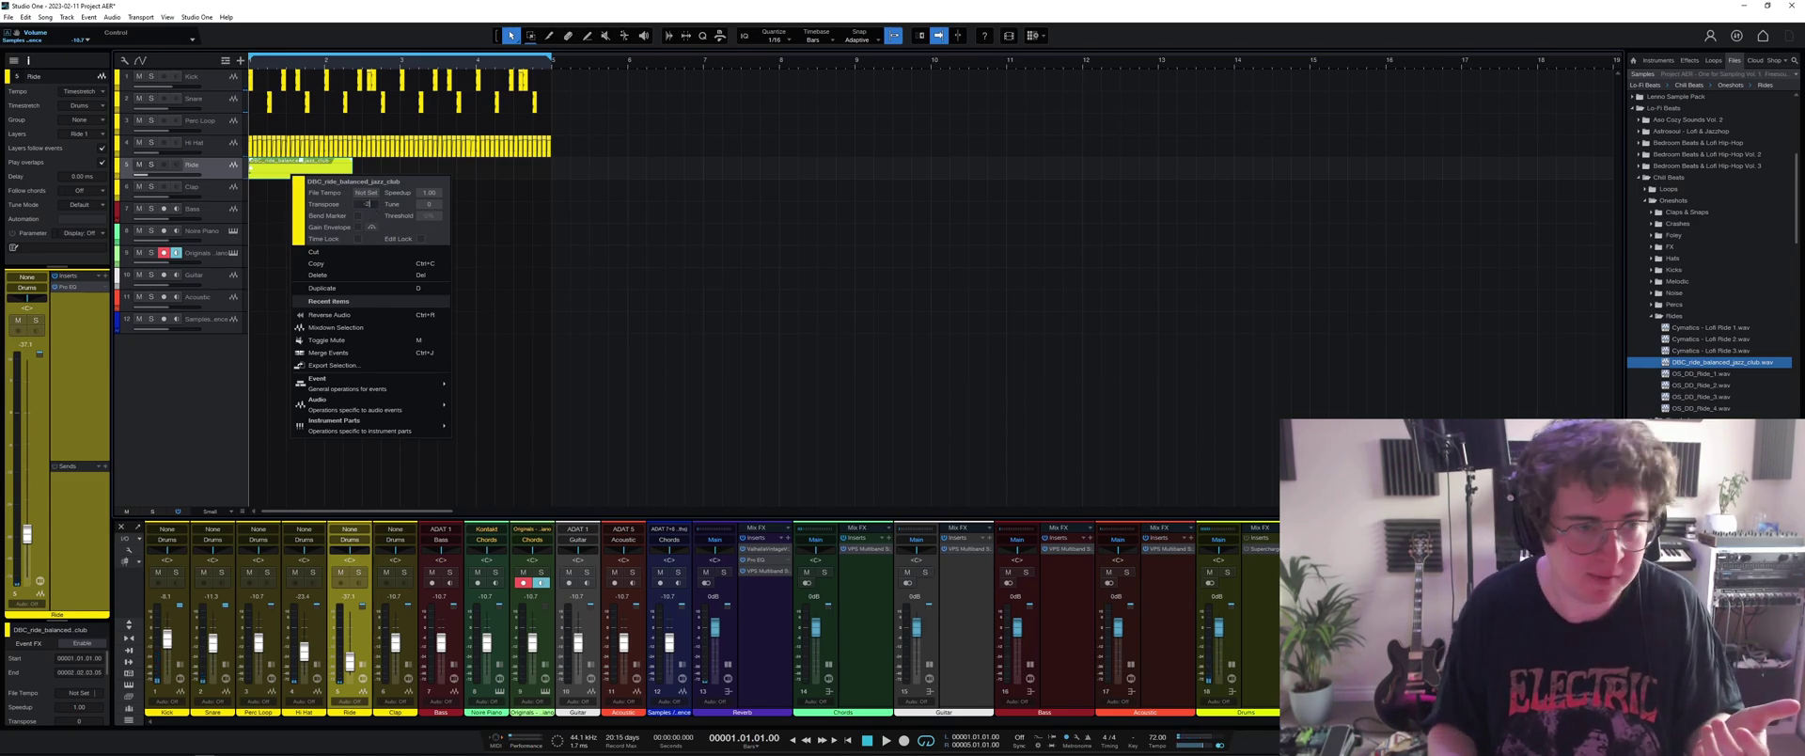
pyautogui.click(194, 492)
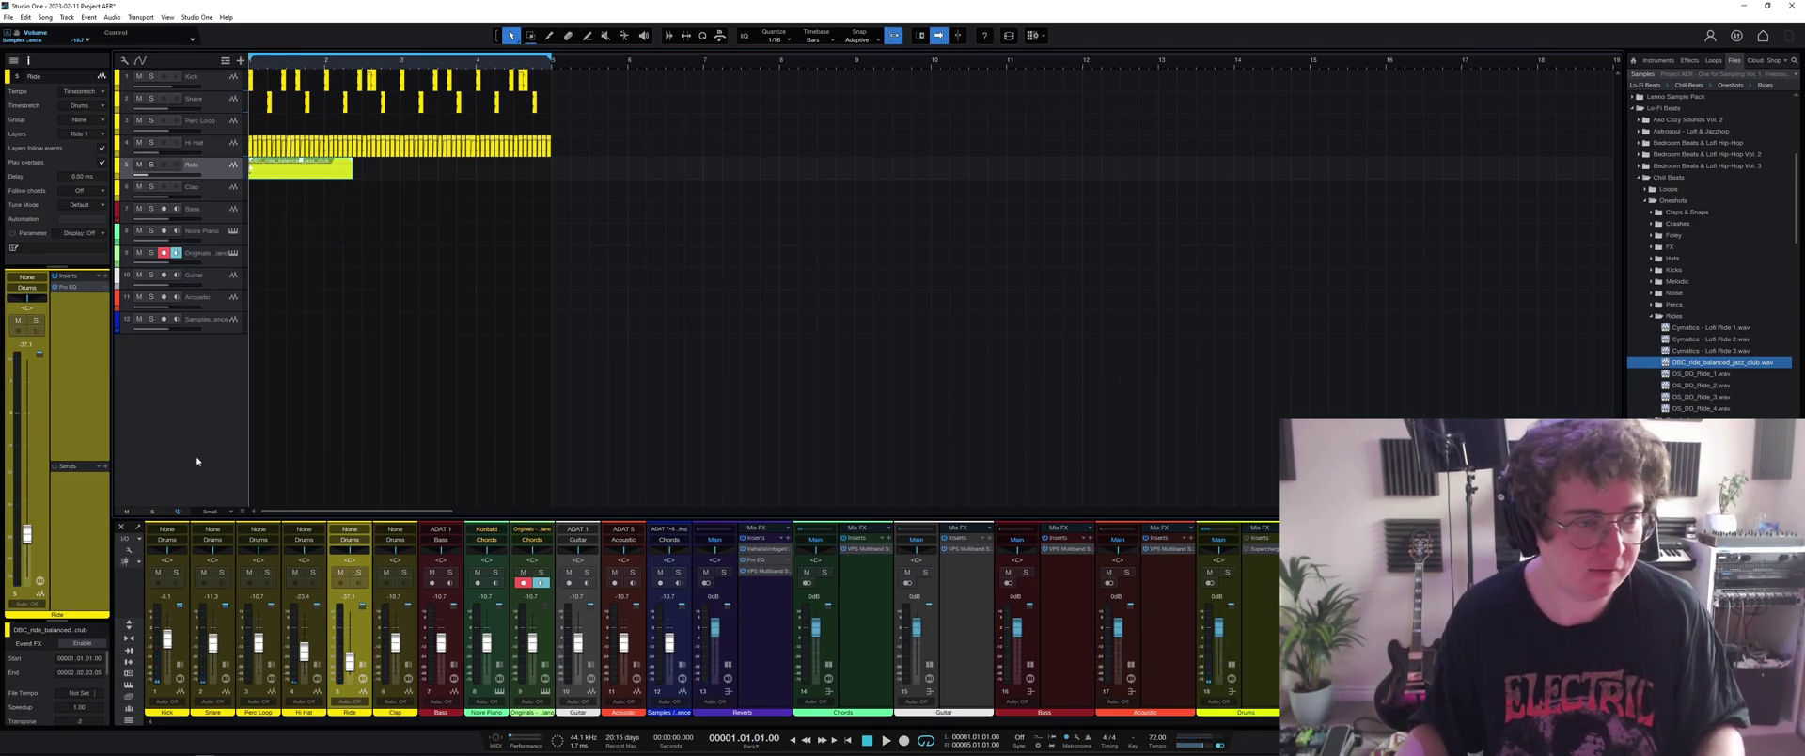
pyautogui.press('space')
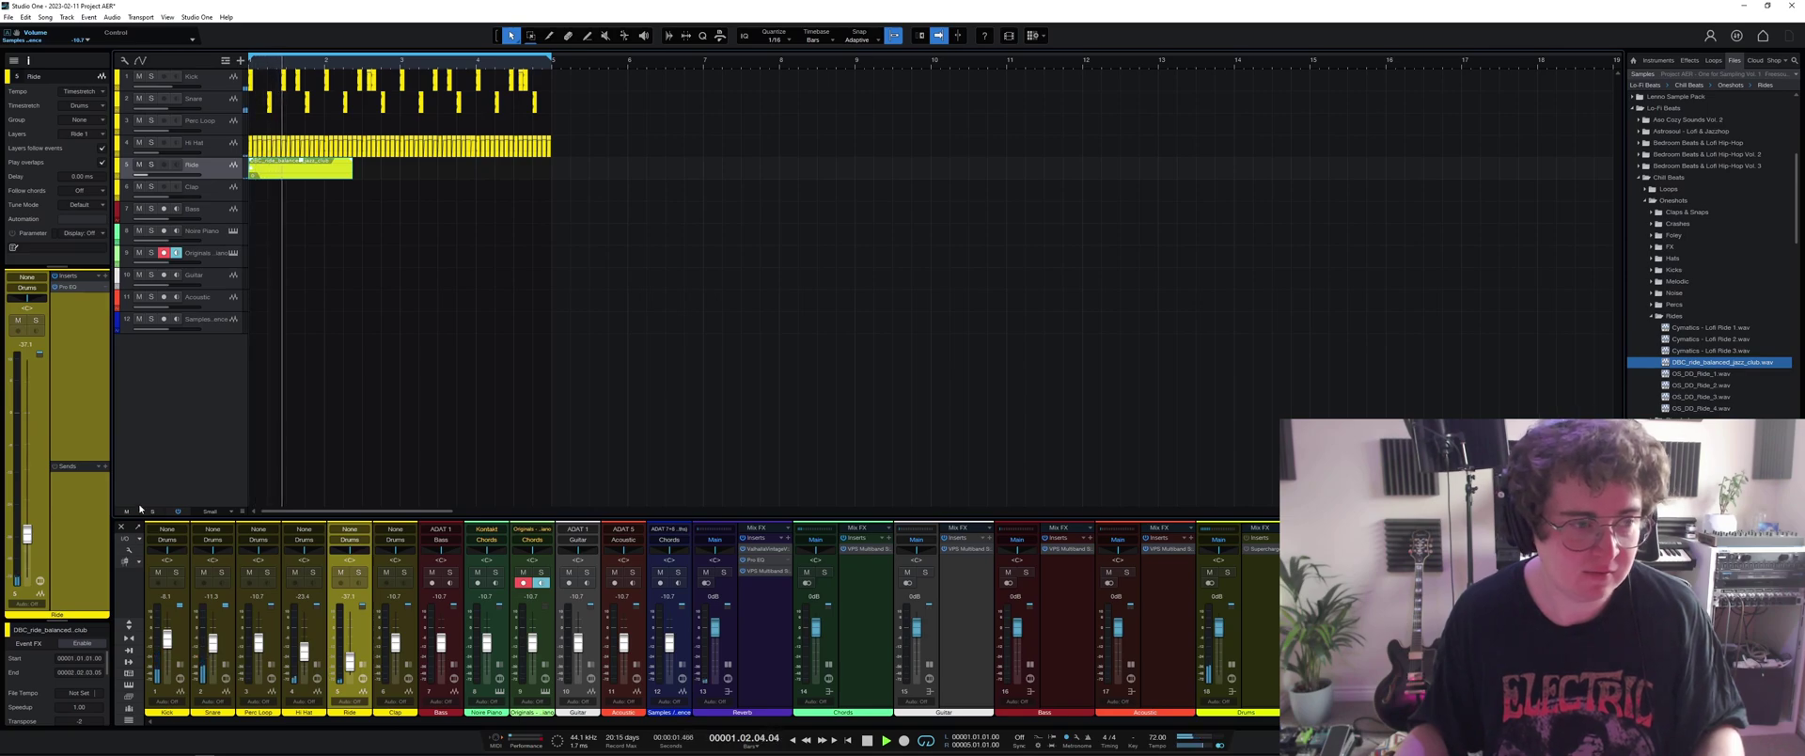
pyautogui.press('space')
# Raise the low-cut frequency and adjust the high band in the Ride track's Pro EQ during playback, then close the plug-in.
pyautogui.click(1690, 62)
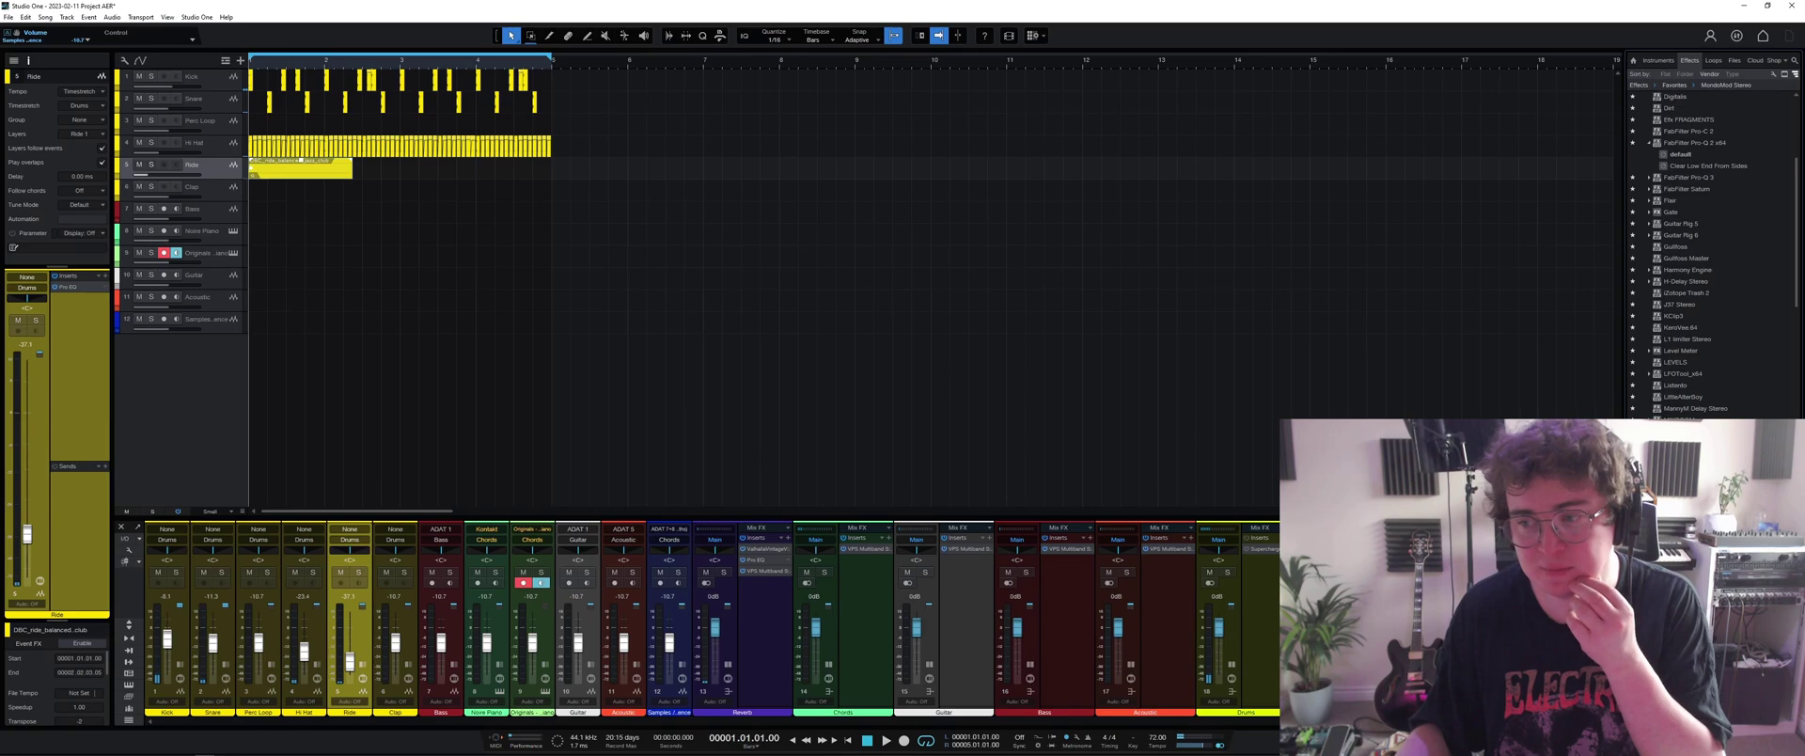
pyautogui.click(92, 291)
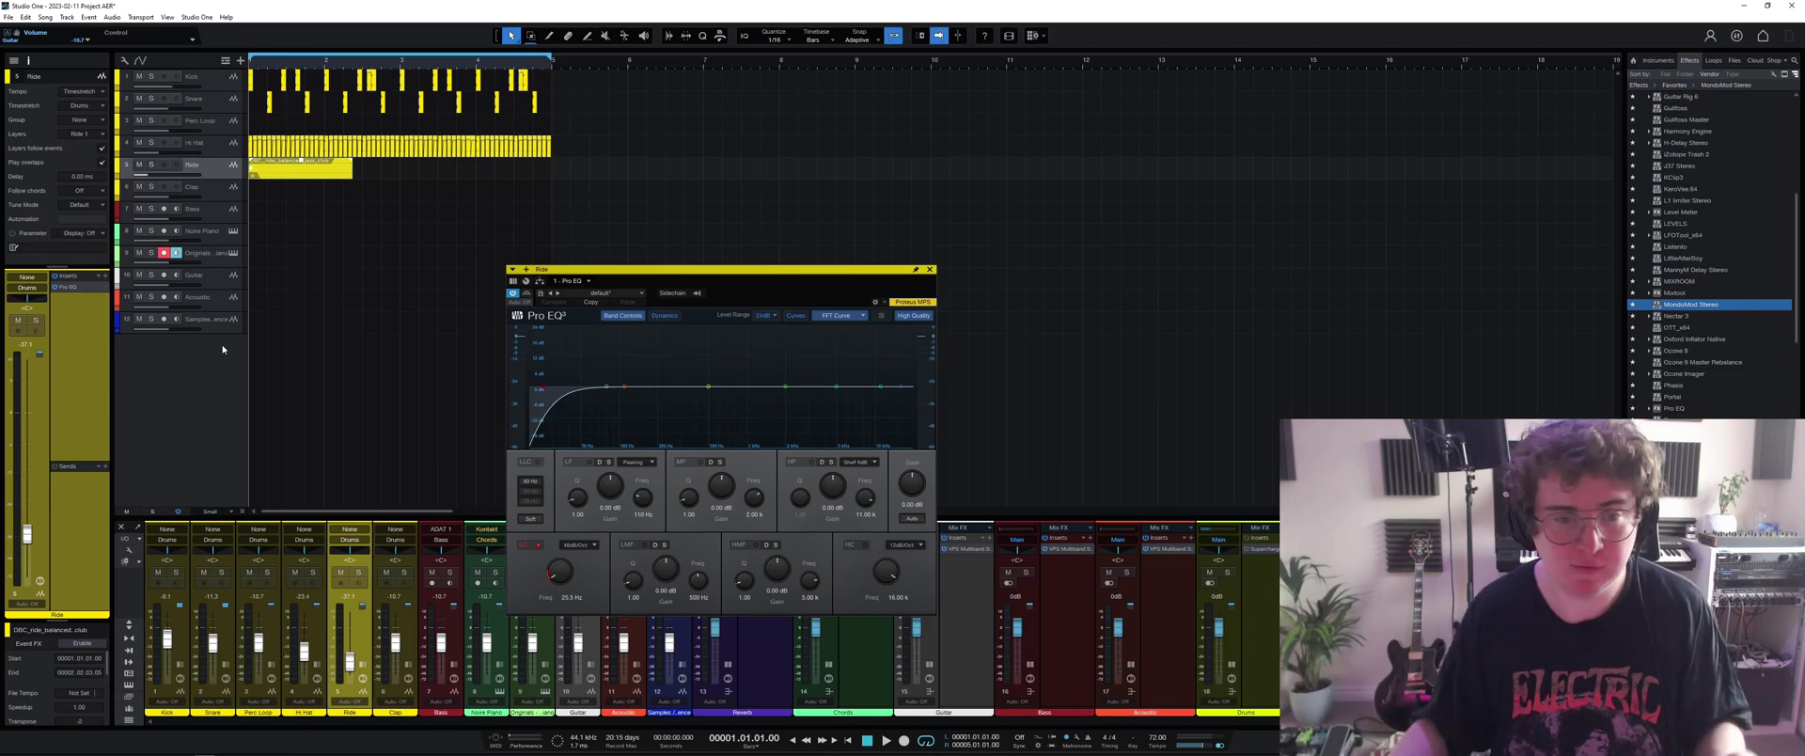
pyautogui.press('space')
pyautogui.moveTo(517, 388); pyautogui.dragTo(677, 388)
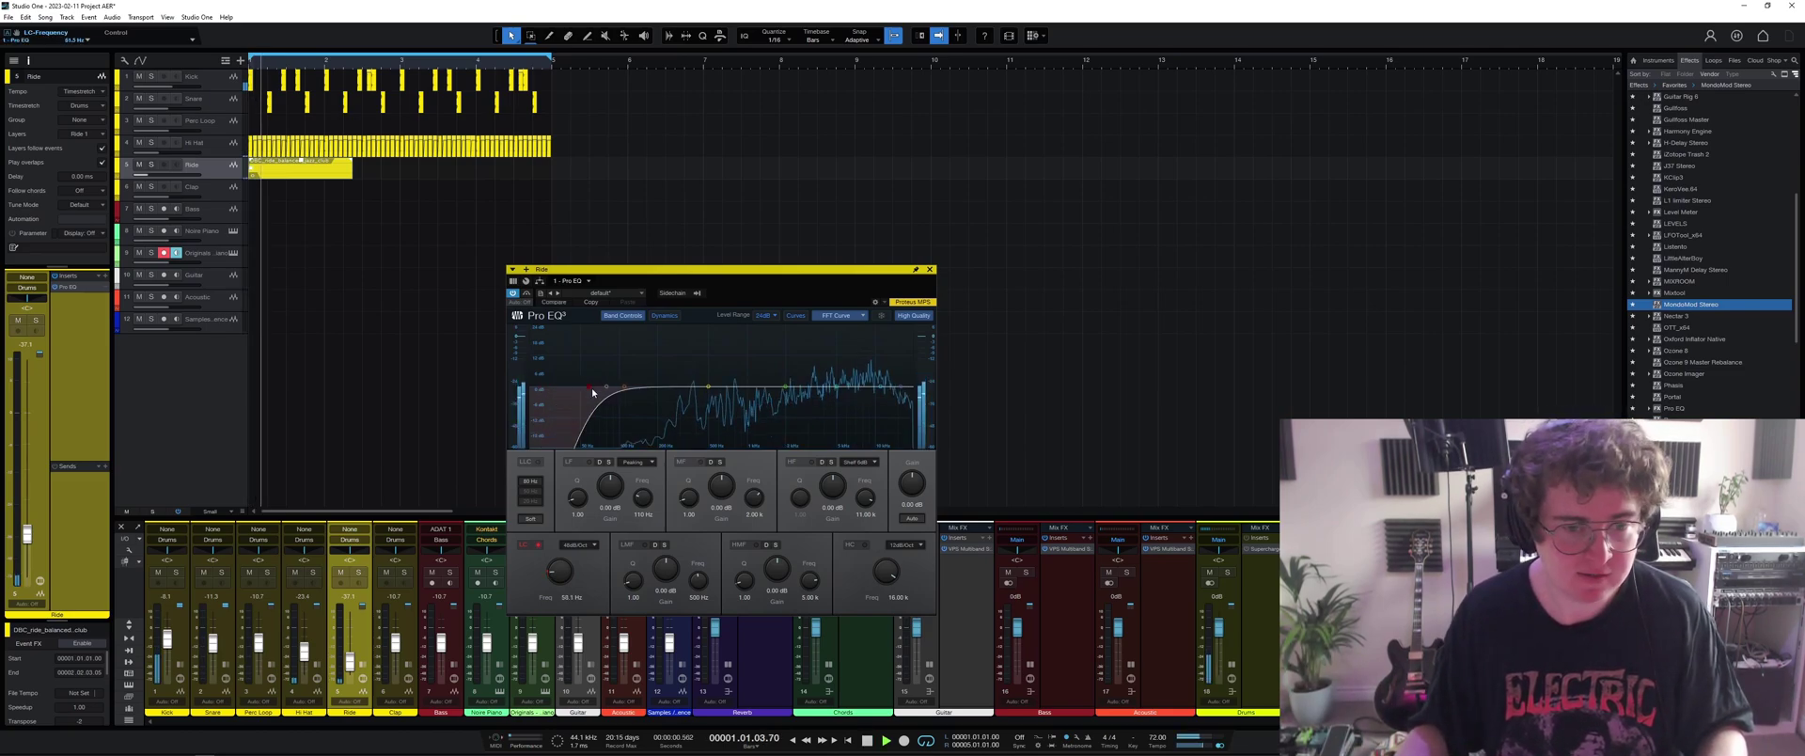
pyautogui.moveTo(880, 386); pyautogui.dragTo(841, 407)
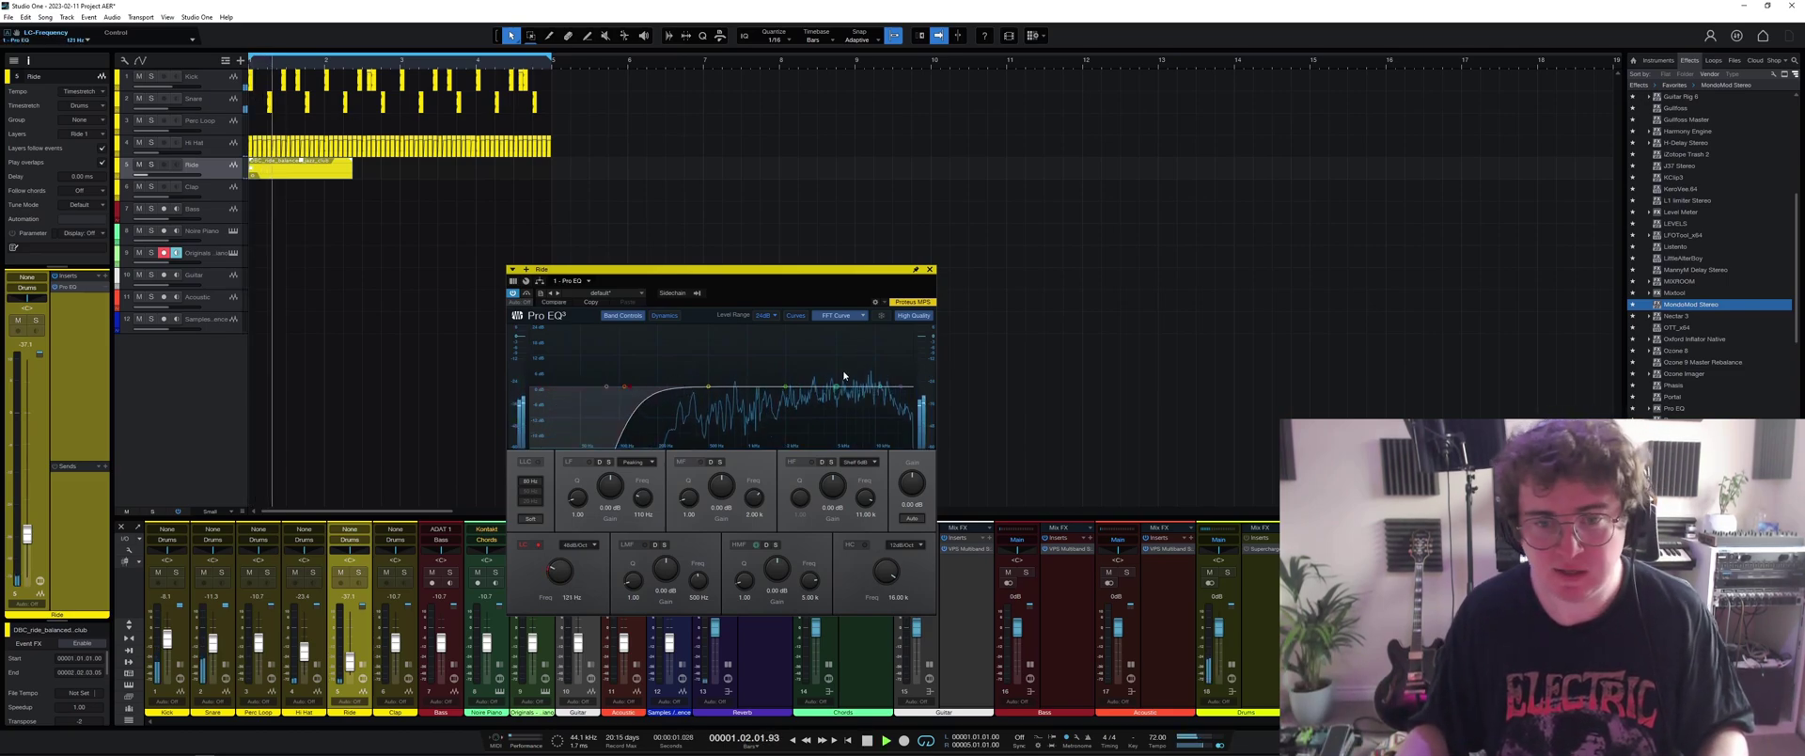
pyautogui.click(930, 269)
pyautogui.press('space')
# Insert ValhallaShimmer reverb after Pro EQ on the Ride track, audition it and close the plug-in.
pyautogui.scroll(-3, 1711, 282)
pyautogui.scroll(-3, 1711, 254)
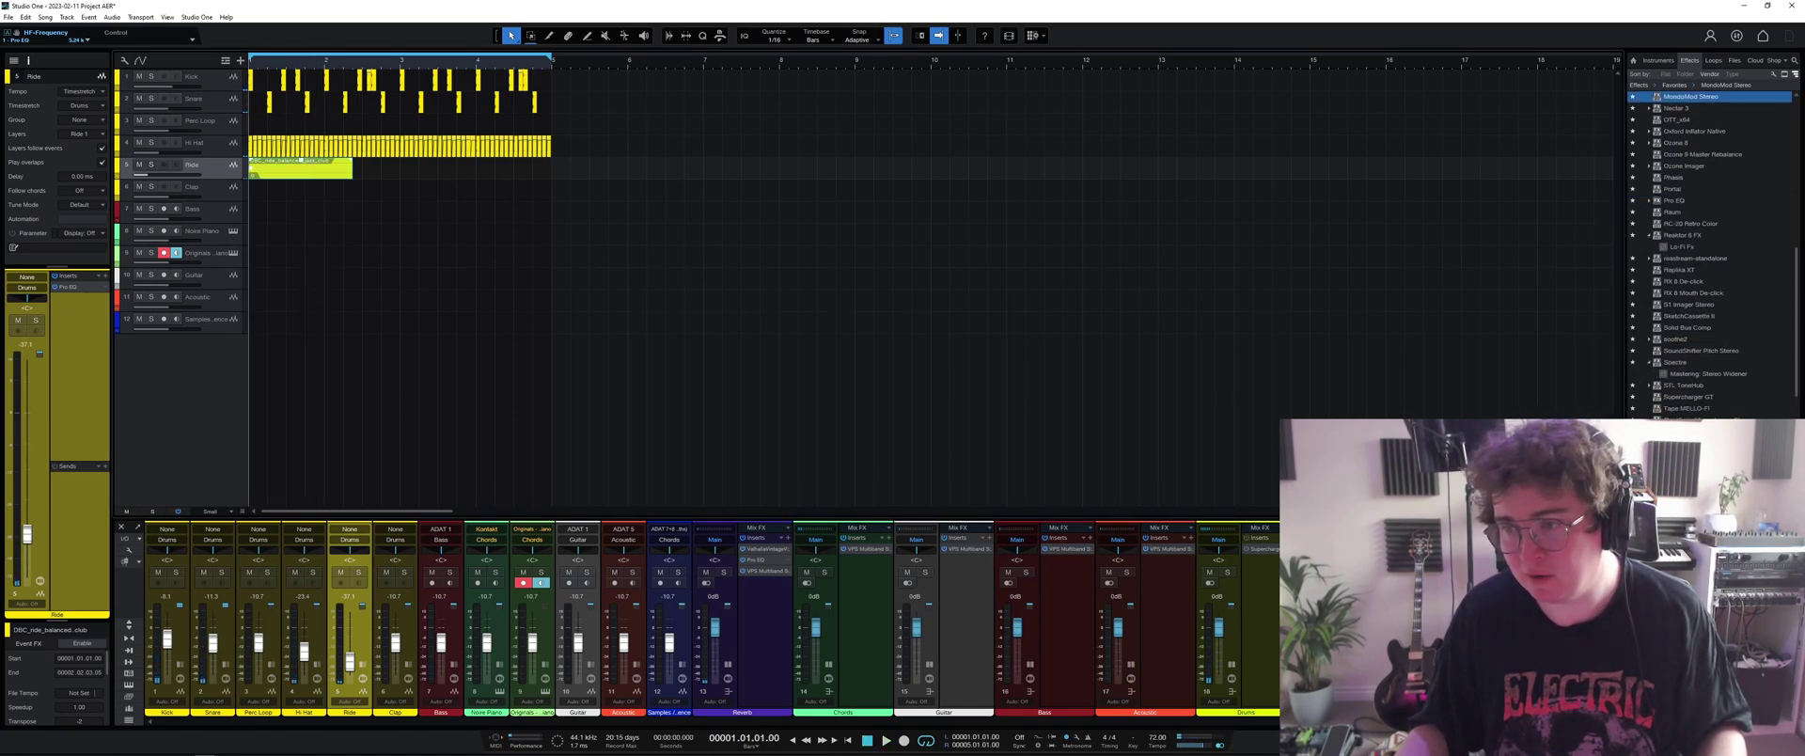
pyautogui.moveTo(1692, 432); pyautogui.dragTo(75, 300)
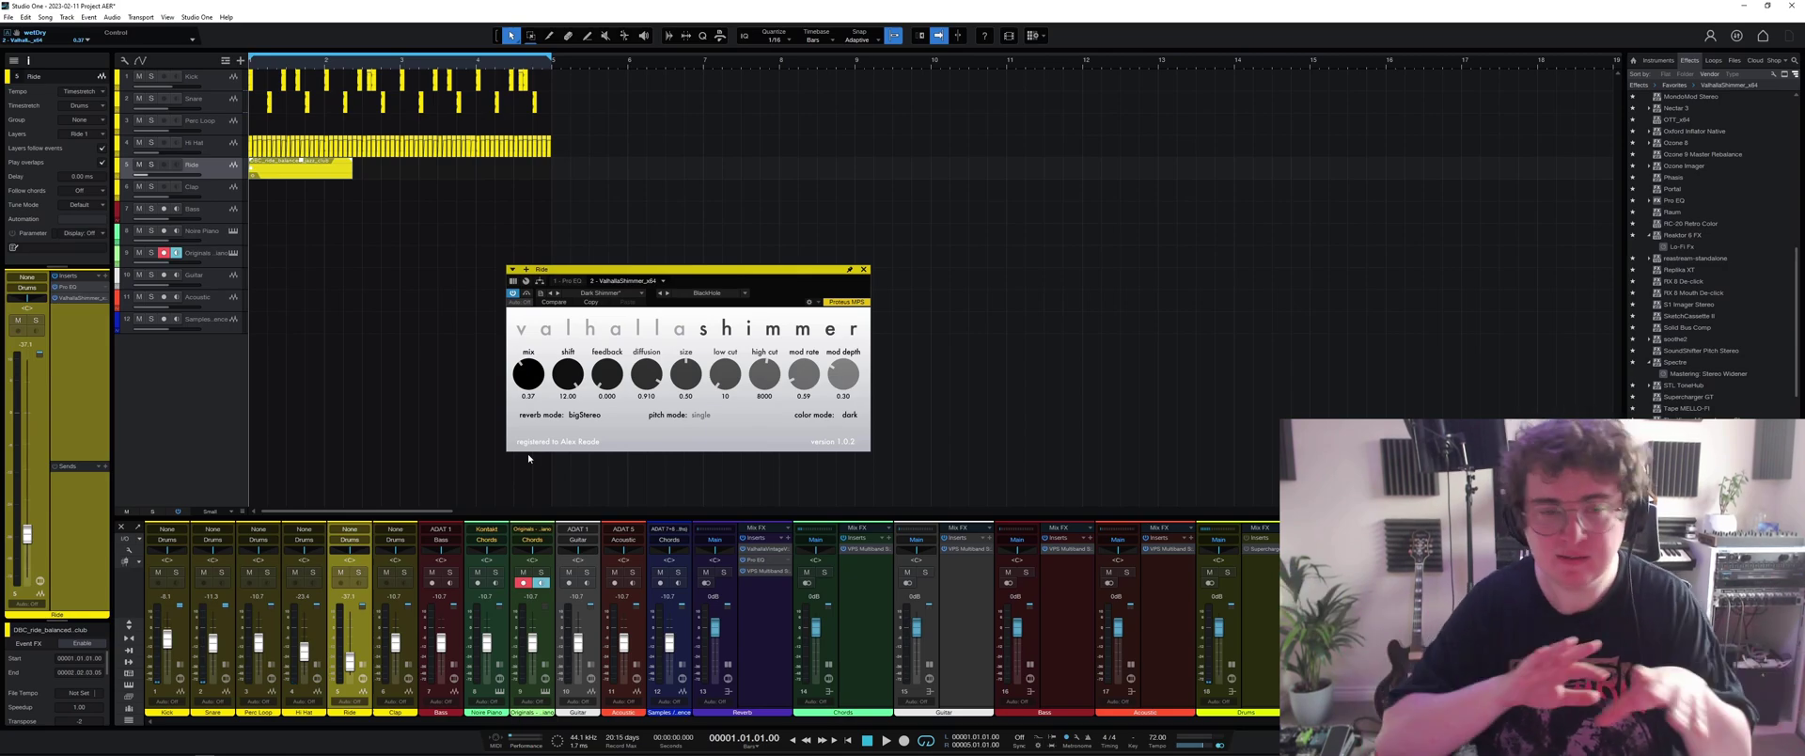
pyautogui.press('space')
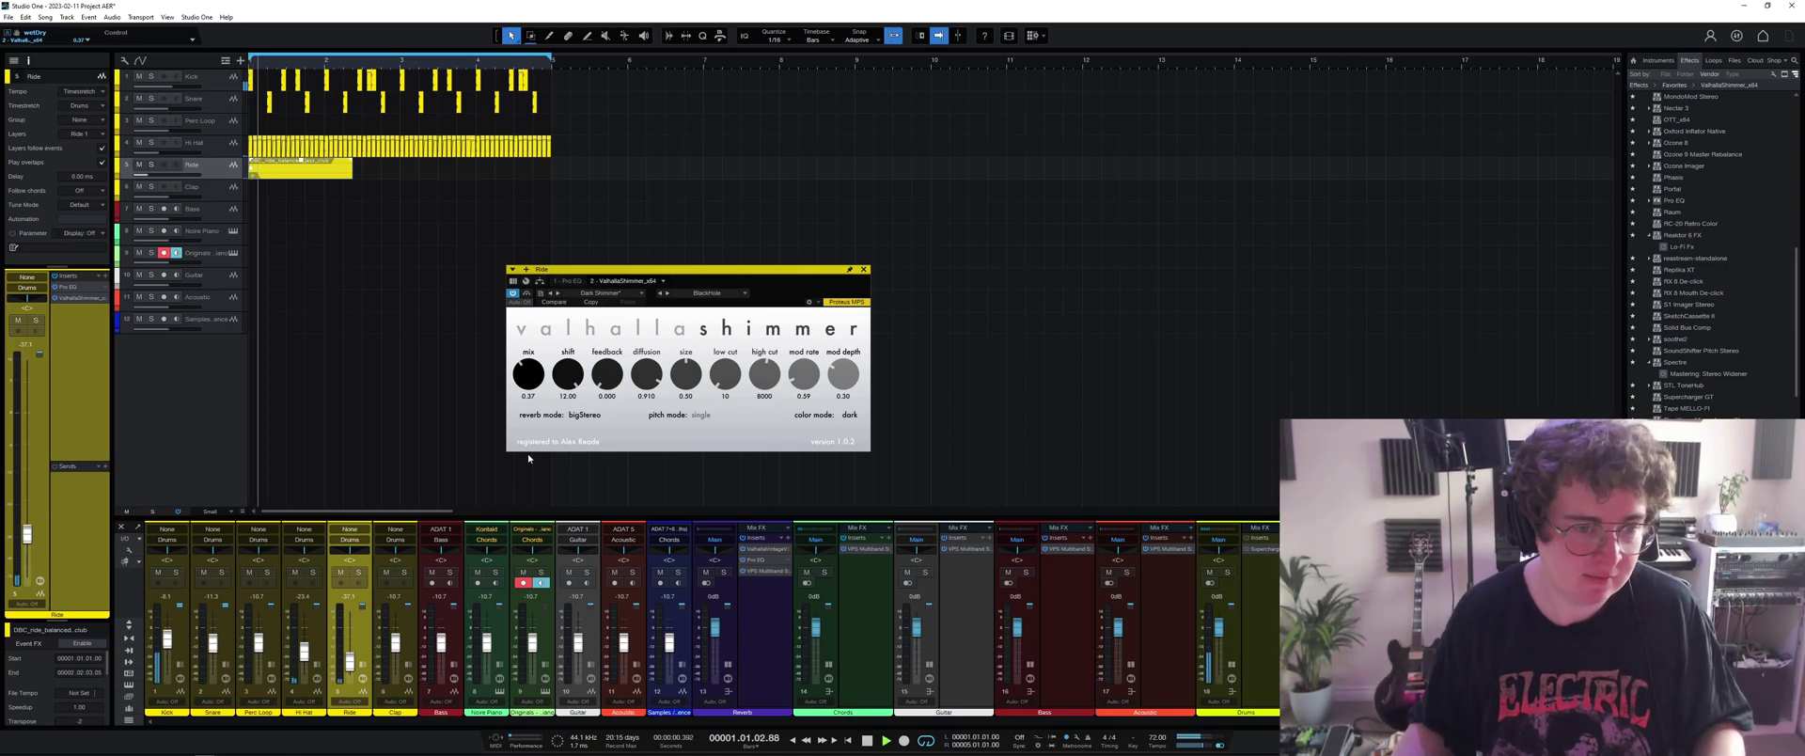
pyautogui.click(864, 269)
pyautogui.press('space')
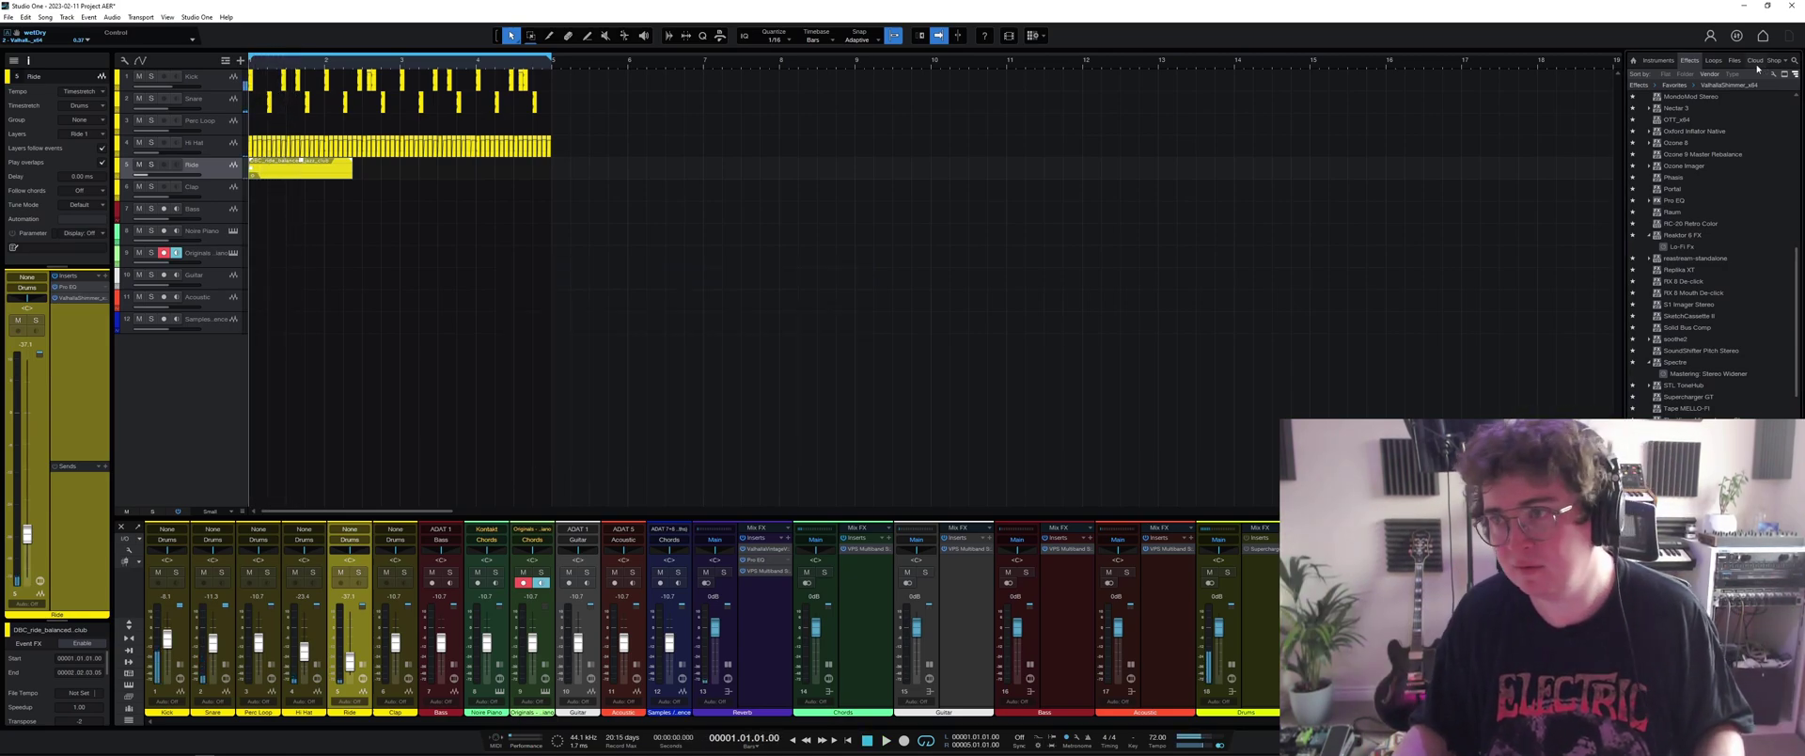
# Place the windy marina recording on a new audio track and audition it soloed from bar 8.
pyautogui.click(1735, 61)
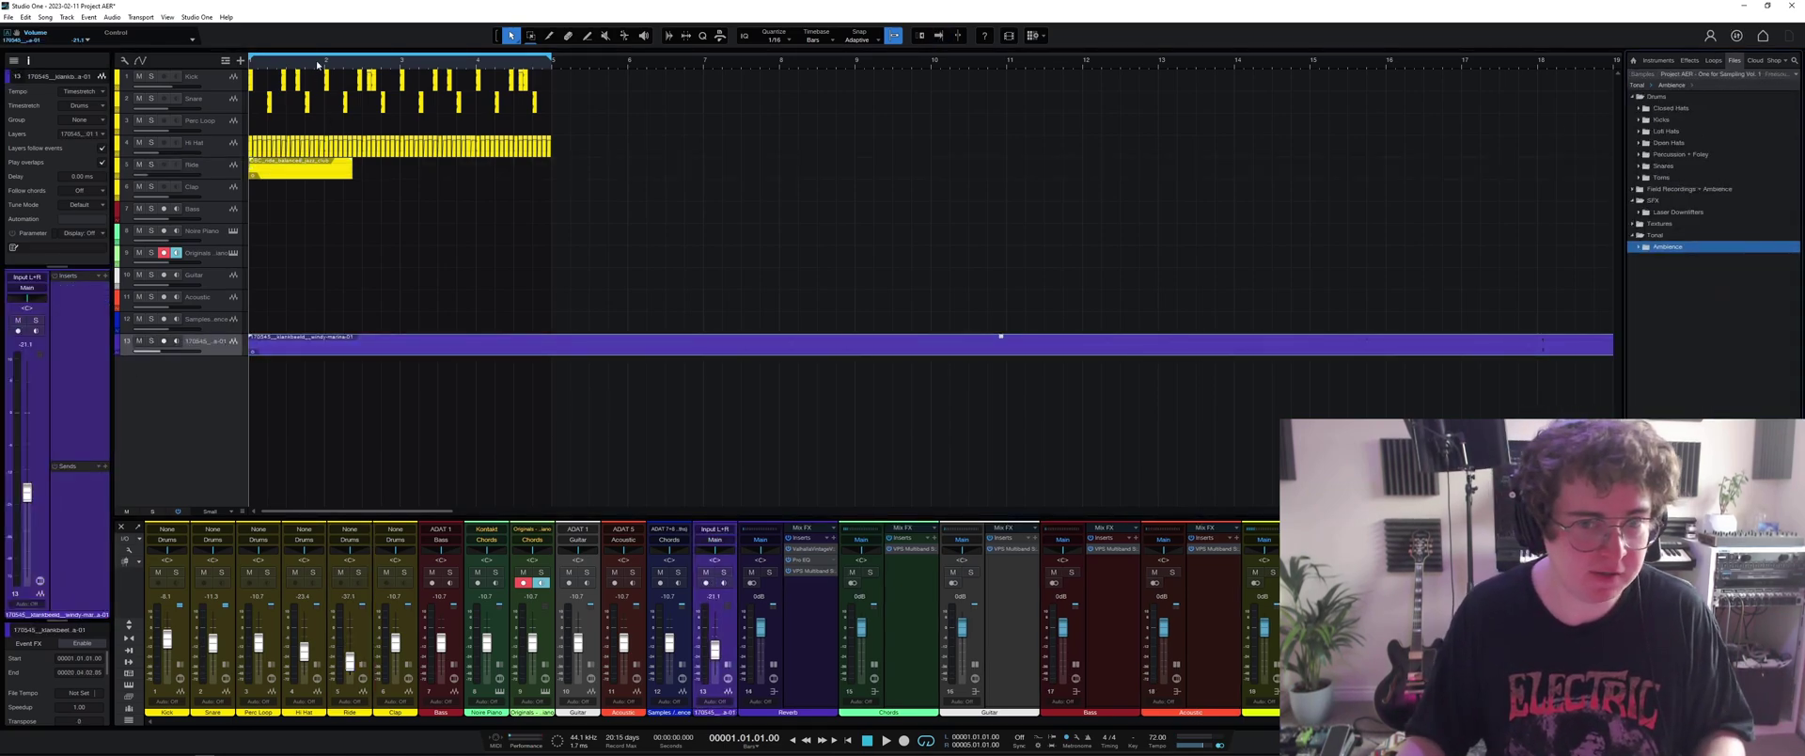
pyautogui.press('w')
pyautogui.click(676, 342)
pyautogui.moveTo(689, 337); pyautogui.dragTo(692, 336)
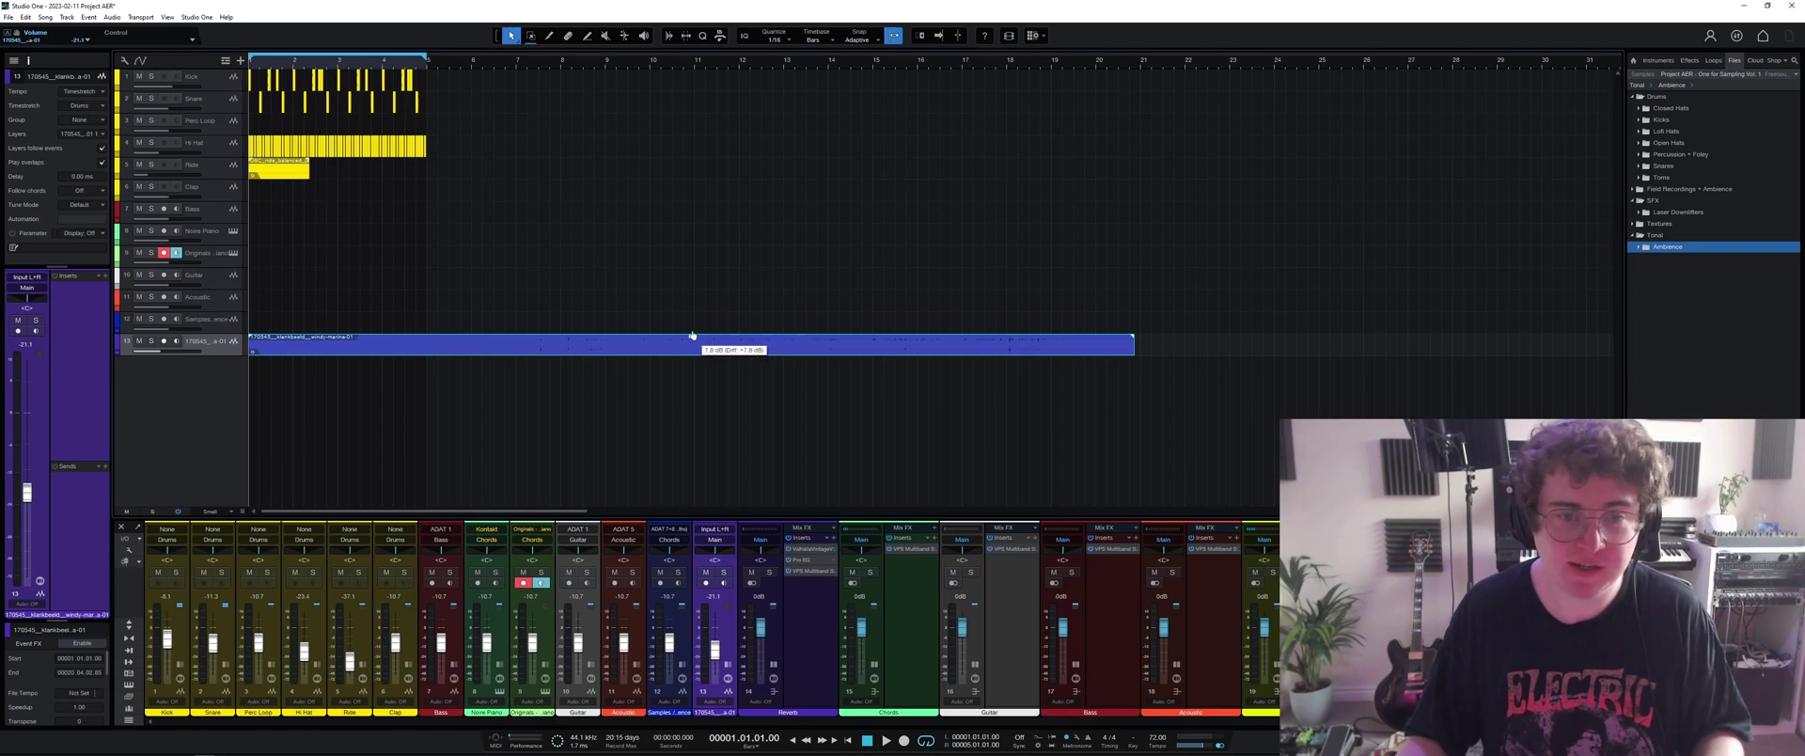
pyautogui.click(151, 340)
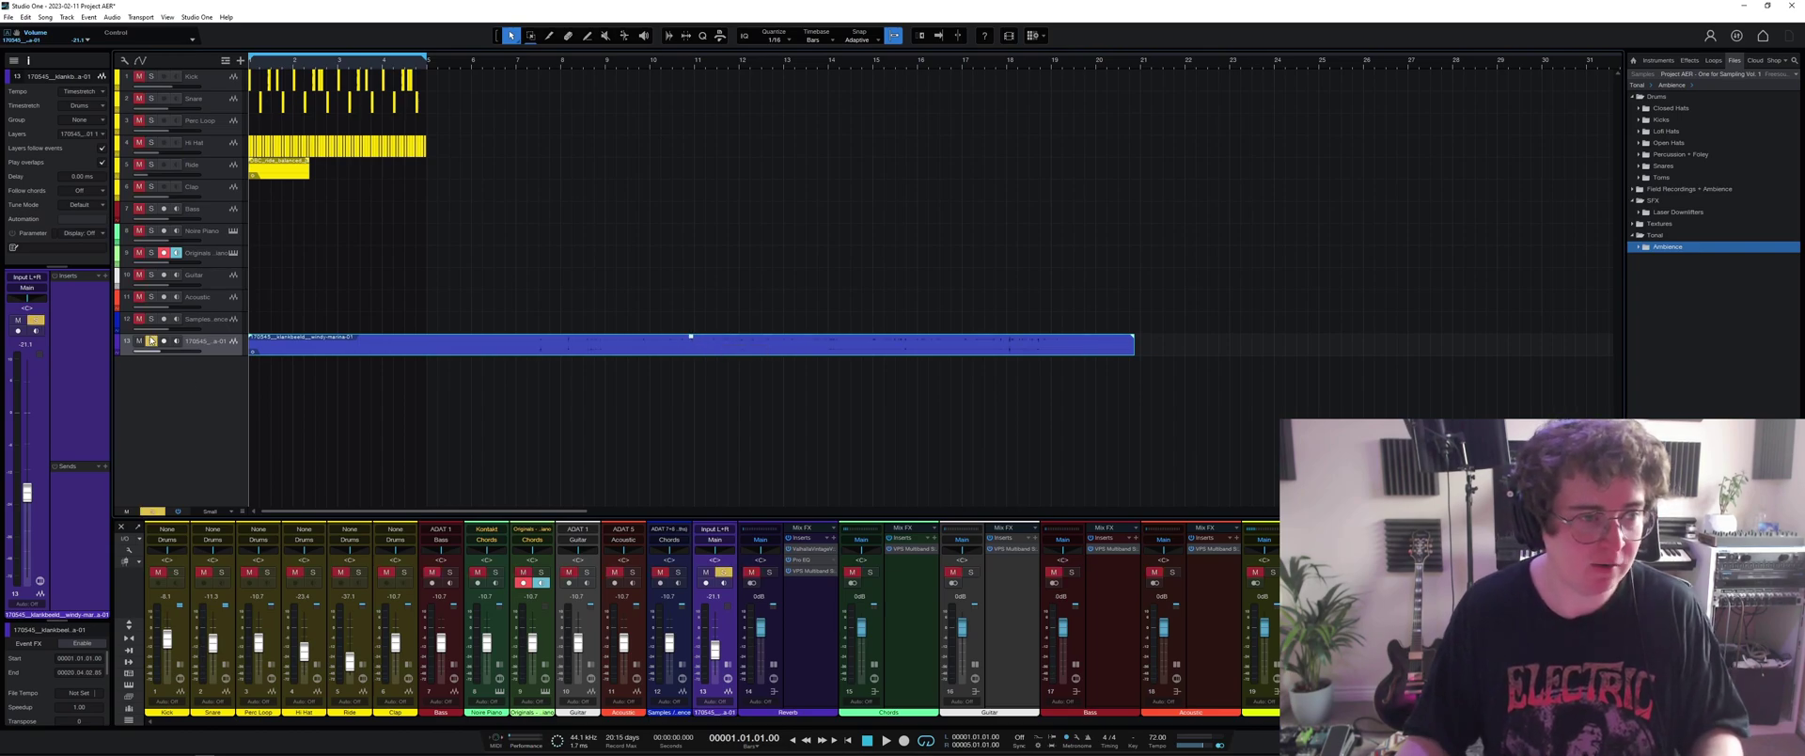
pyautogui.click(583, 67)
pyautogui.press('space')
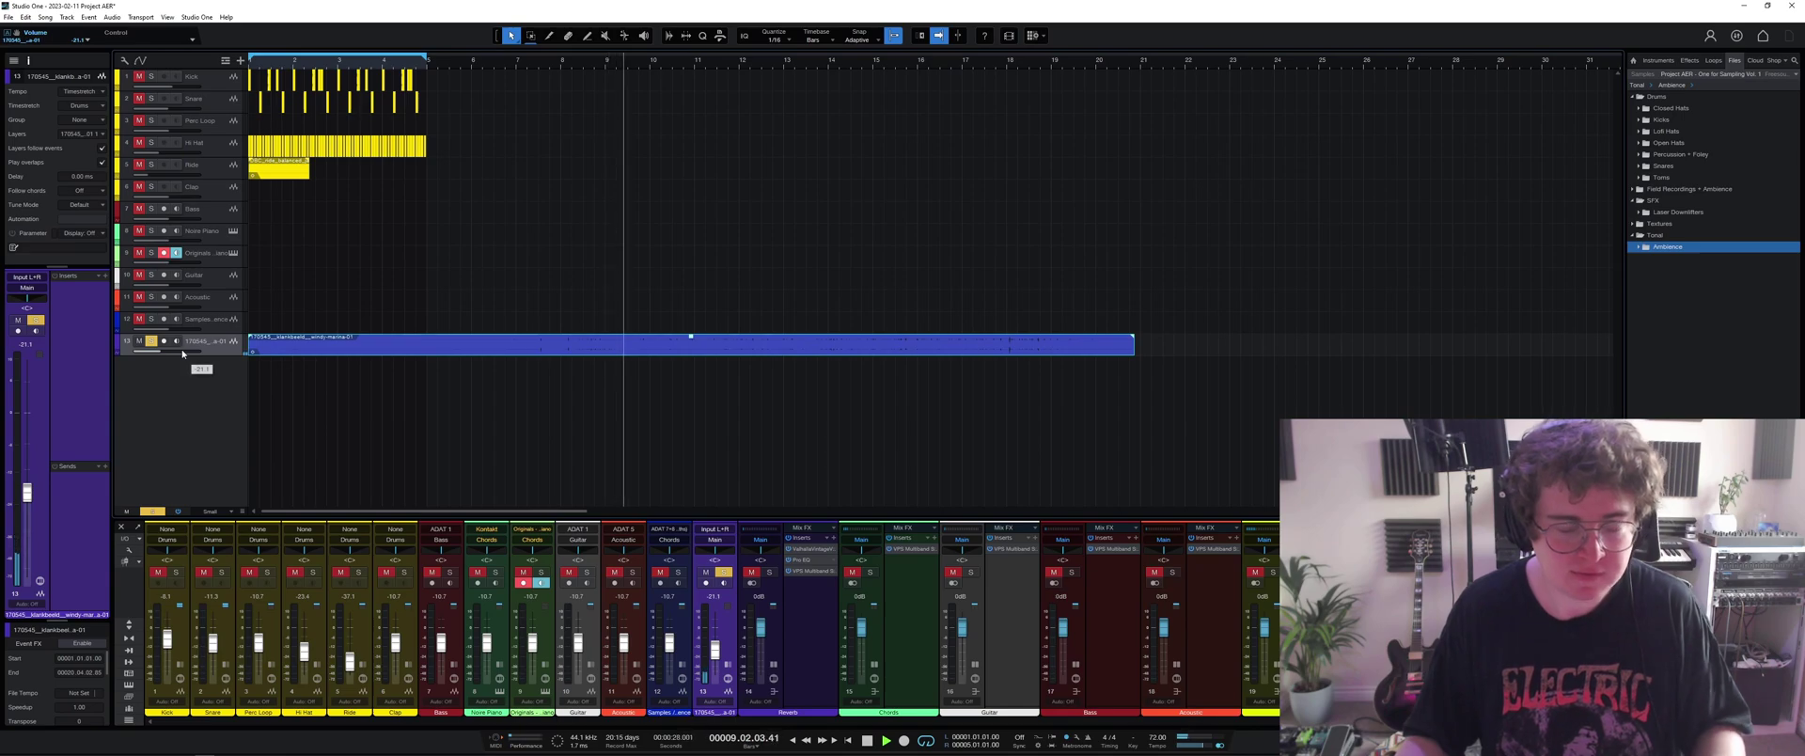
pyautogui.press('space')
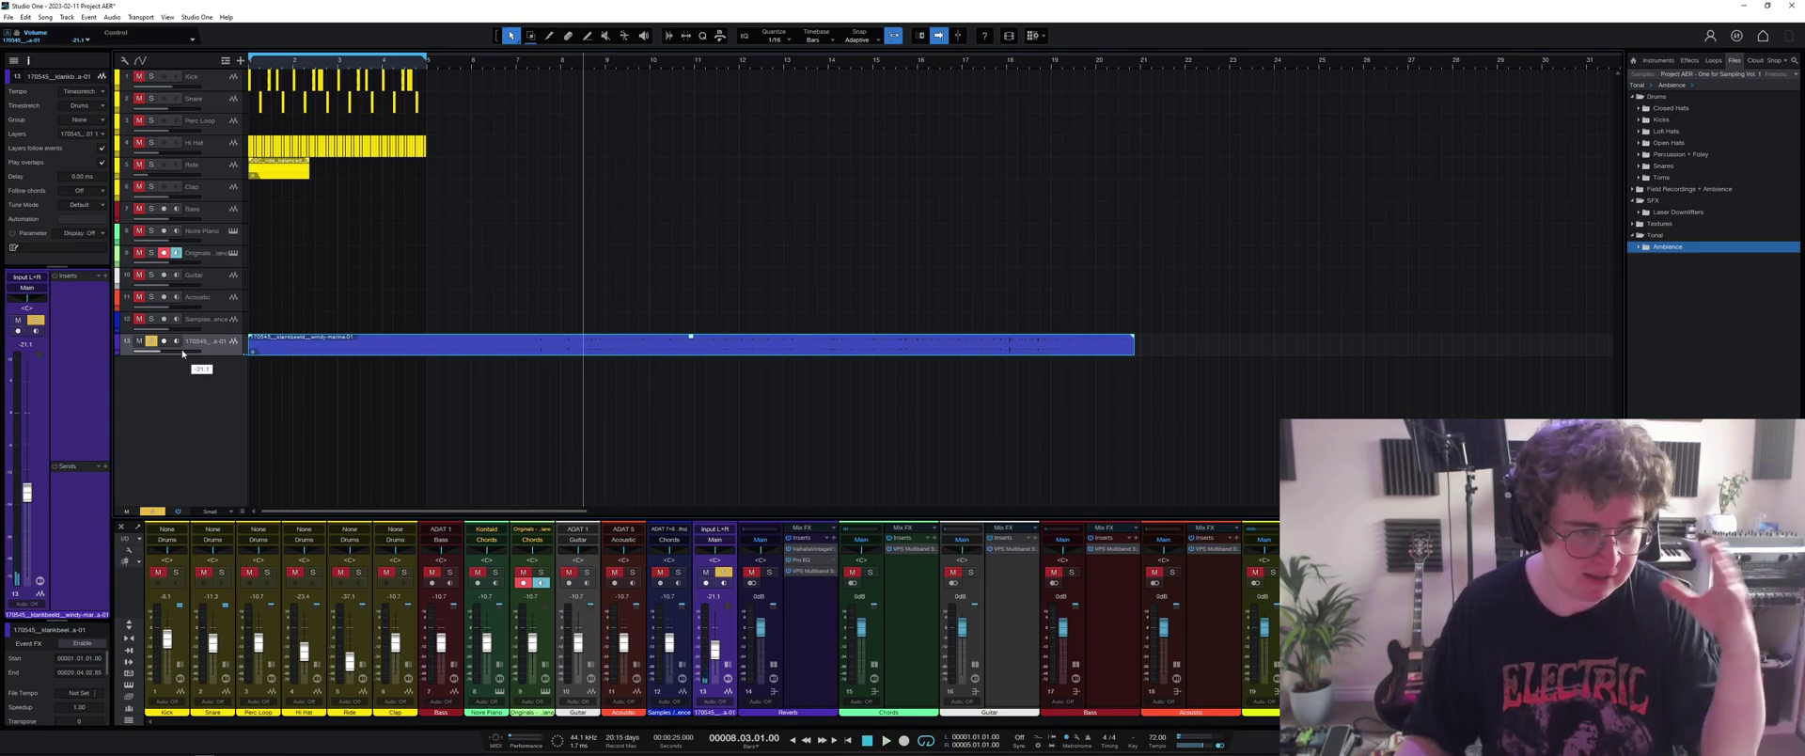
# Add Pro EQ to the wind track, cutting the low and high ends during playback, then close the plug-in.
pyautogui.hotkey('ctrl', 'e')
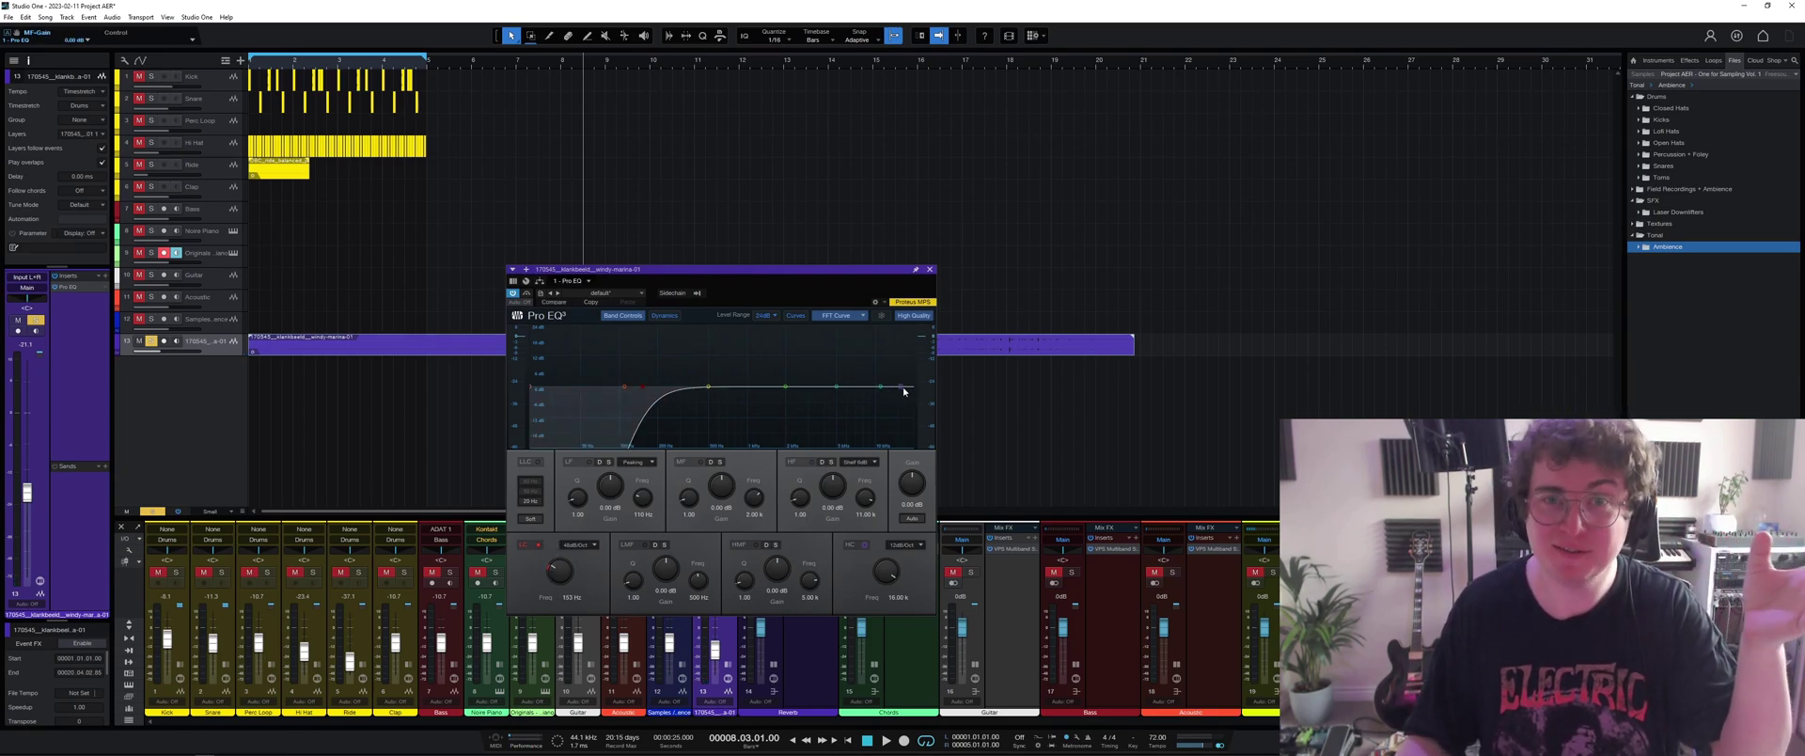
pyautogui.moveTo(904, 391); pyautogui.dragTo(824, 386)
pyautogui.press('space')
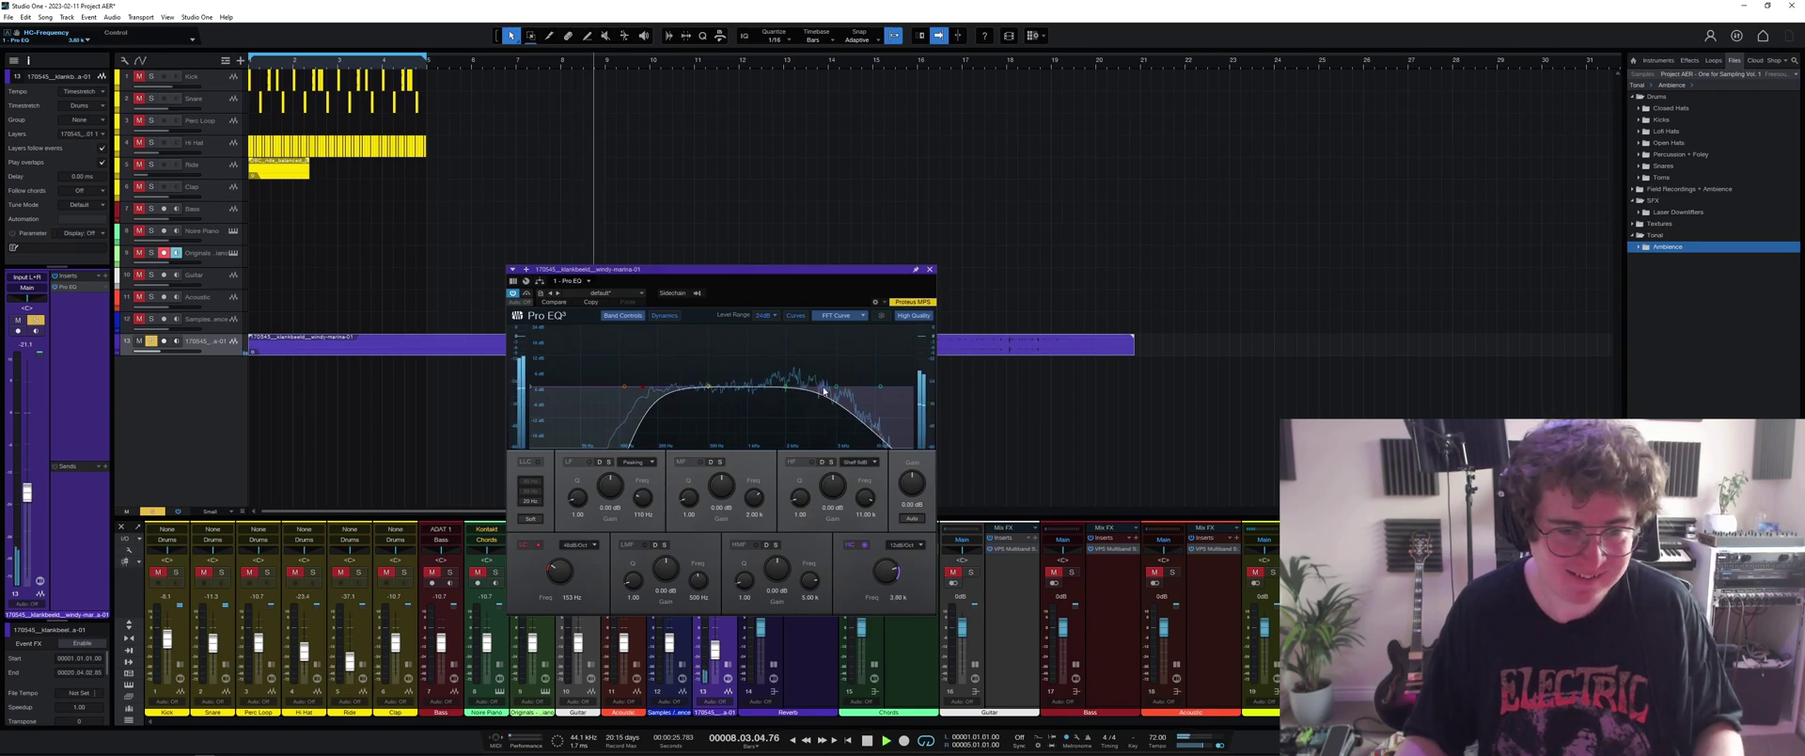
pyautogui.moveTo(651, 389); pyautogui.dragTo(773, 391)
pyautogui.click(930, 269)
# Lower the wind track's volume, move the track between Perc Loop and Hi Hat, and play it from the start.
pyautogui.moveTo(165, 351); pyautogui.dragTo(152, 355)
pyautogui.press('space')
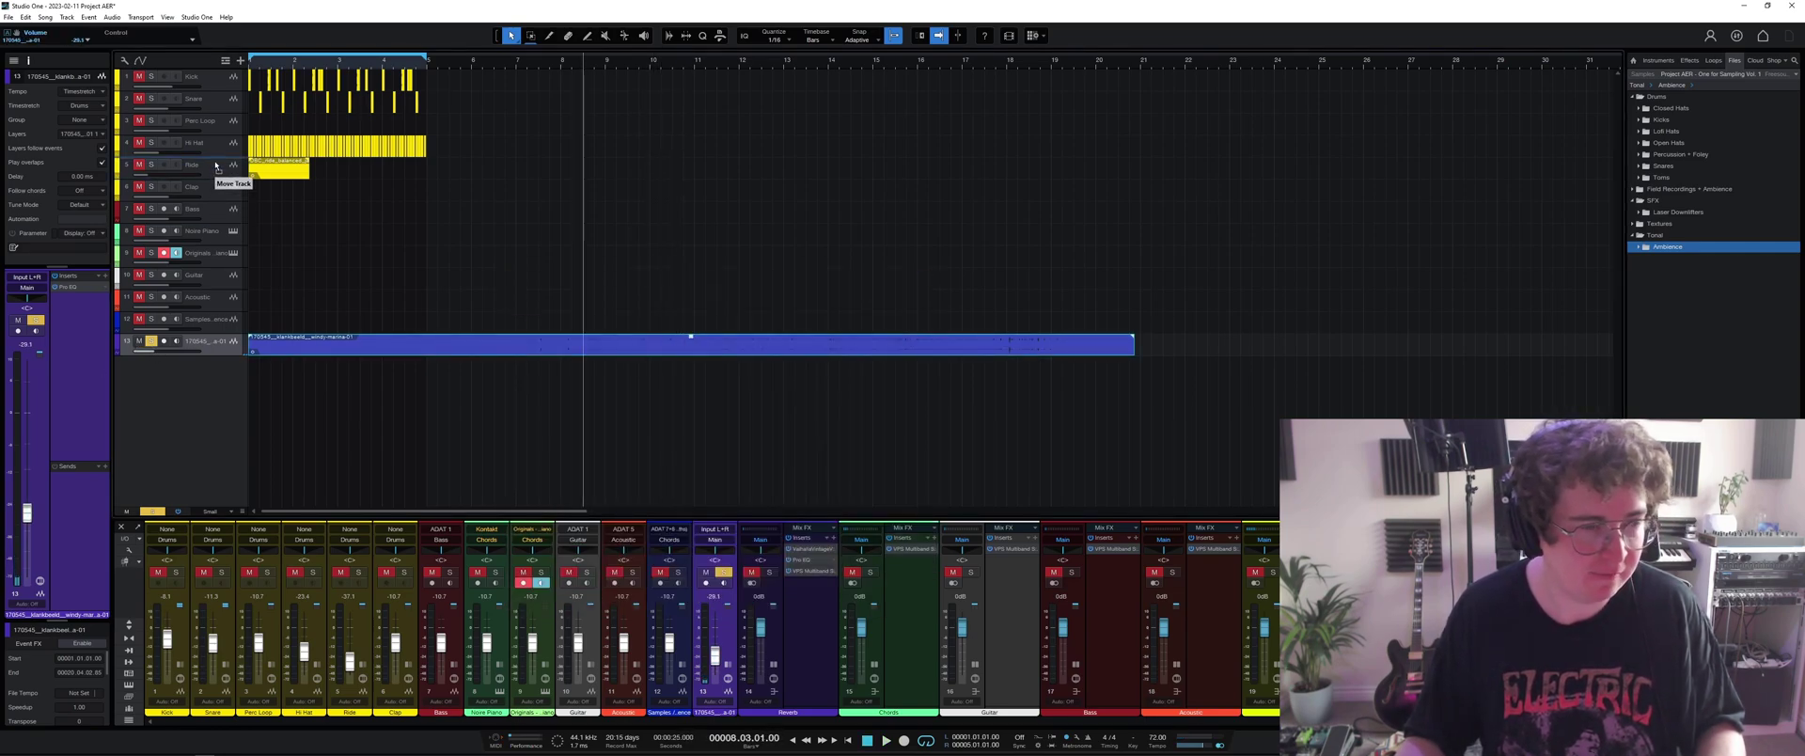
pyautogui.moveTo(214, 134); pyautogui.dragTo(211, 134)
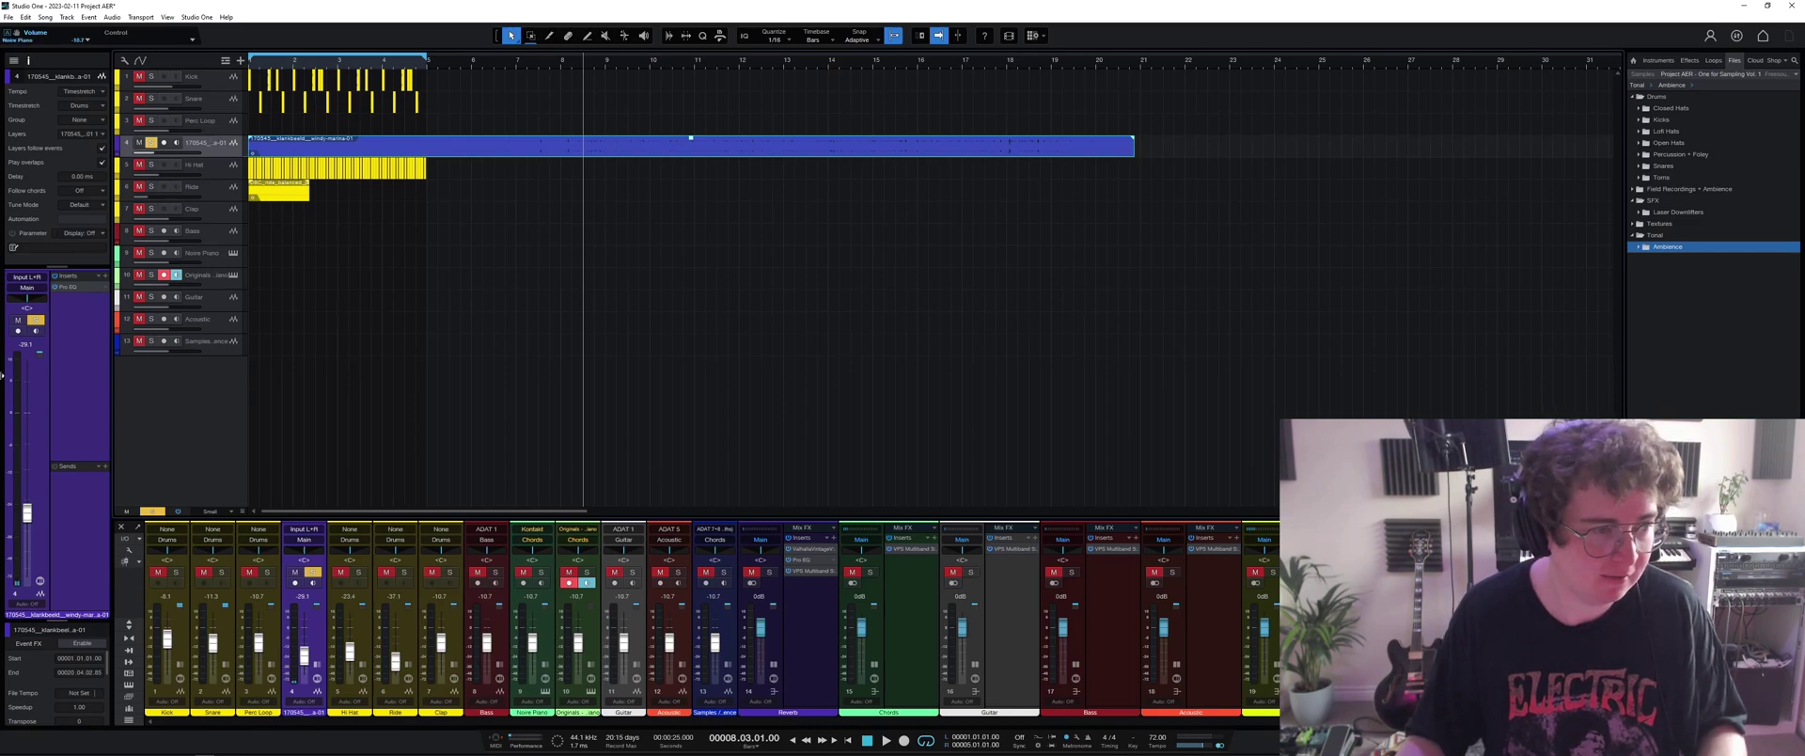
pyautogui.click(848, 739)
pyautogui.press('space')
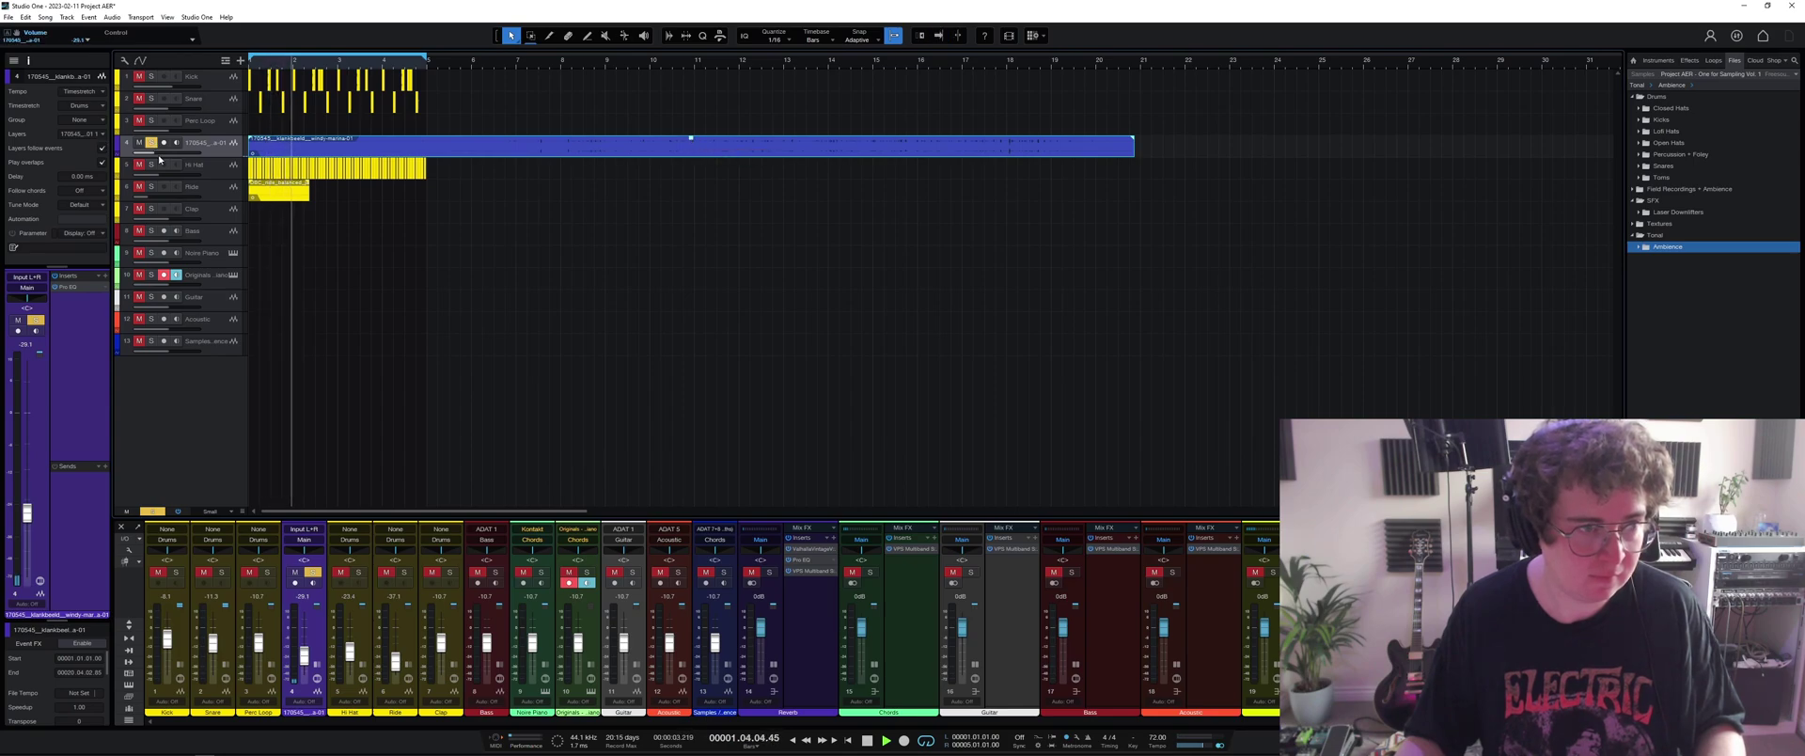
# Unsolo the wind track and raise its volume while auditioning it with the full drum beat.
pyautogui.click(151, 142)
pyautogui.press('/')
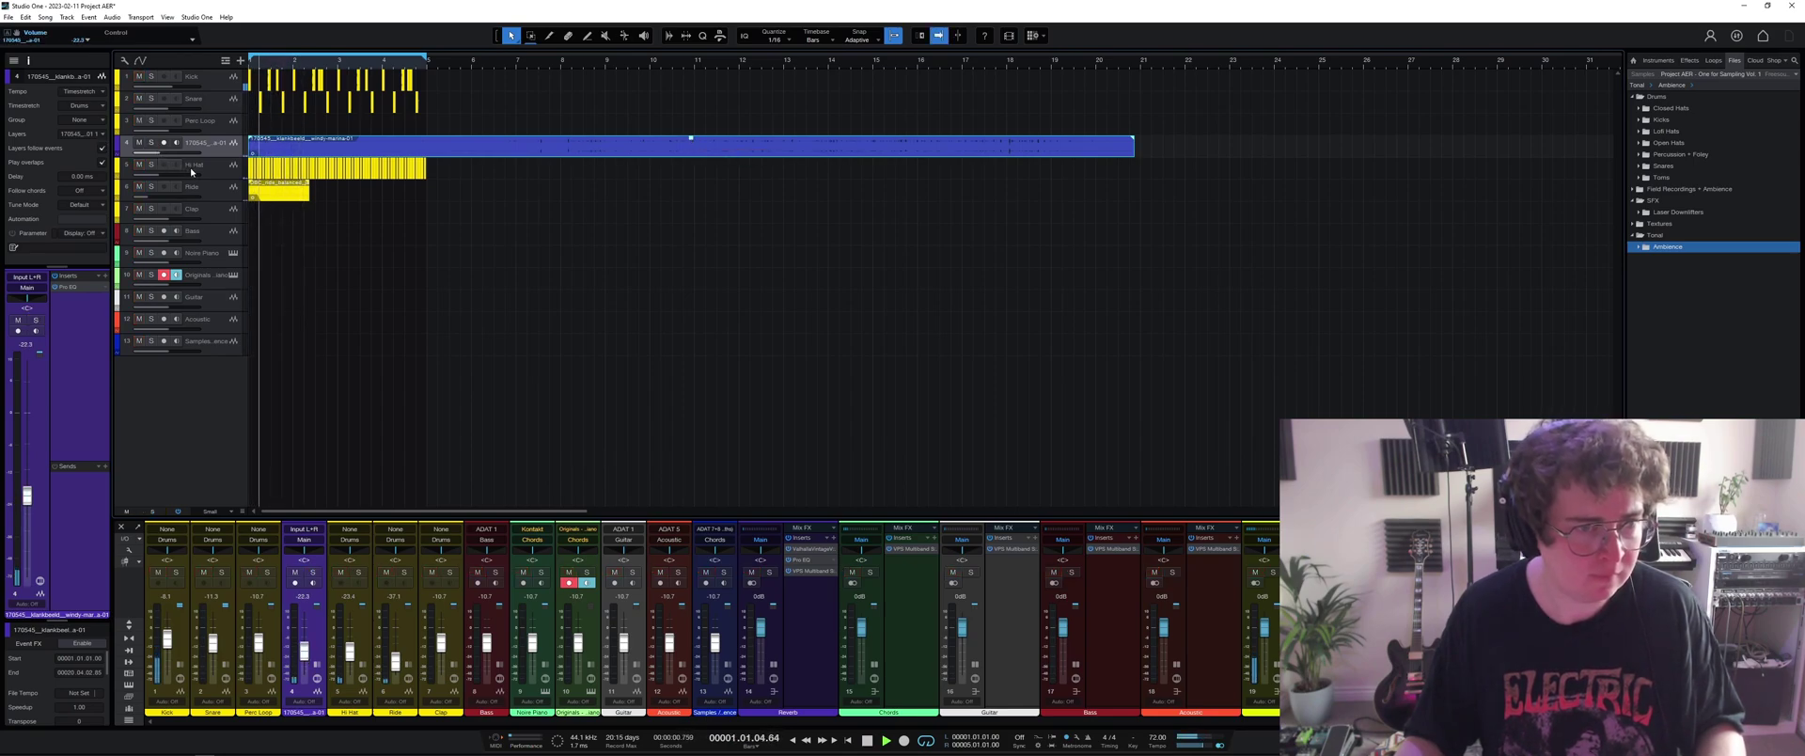
pyautogui.click(1081, 216)
pyautogui.click(1083, 151)
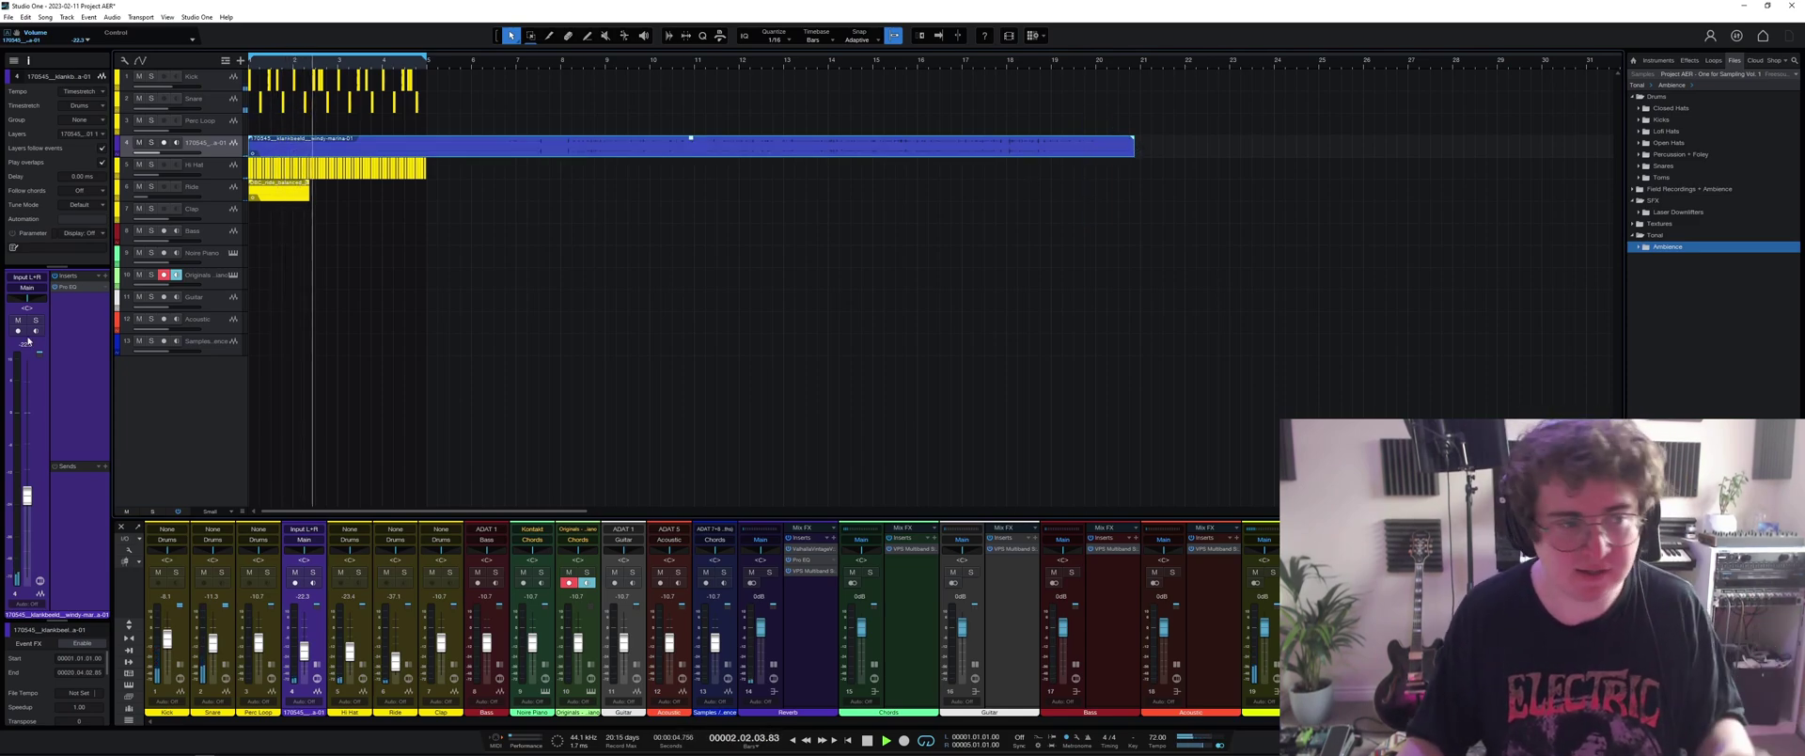
# Refine the wind track's Pro EQ cut filters, lower its volume and route its output to the Drums bus.
pyautogui.click(67, 285)
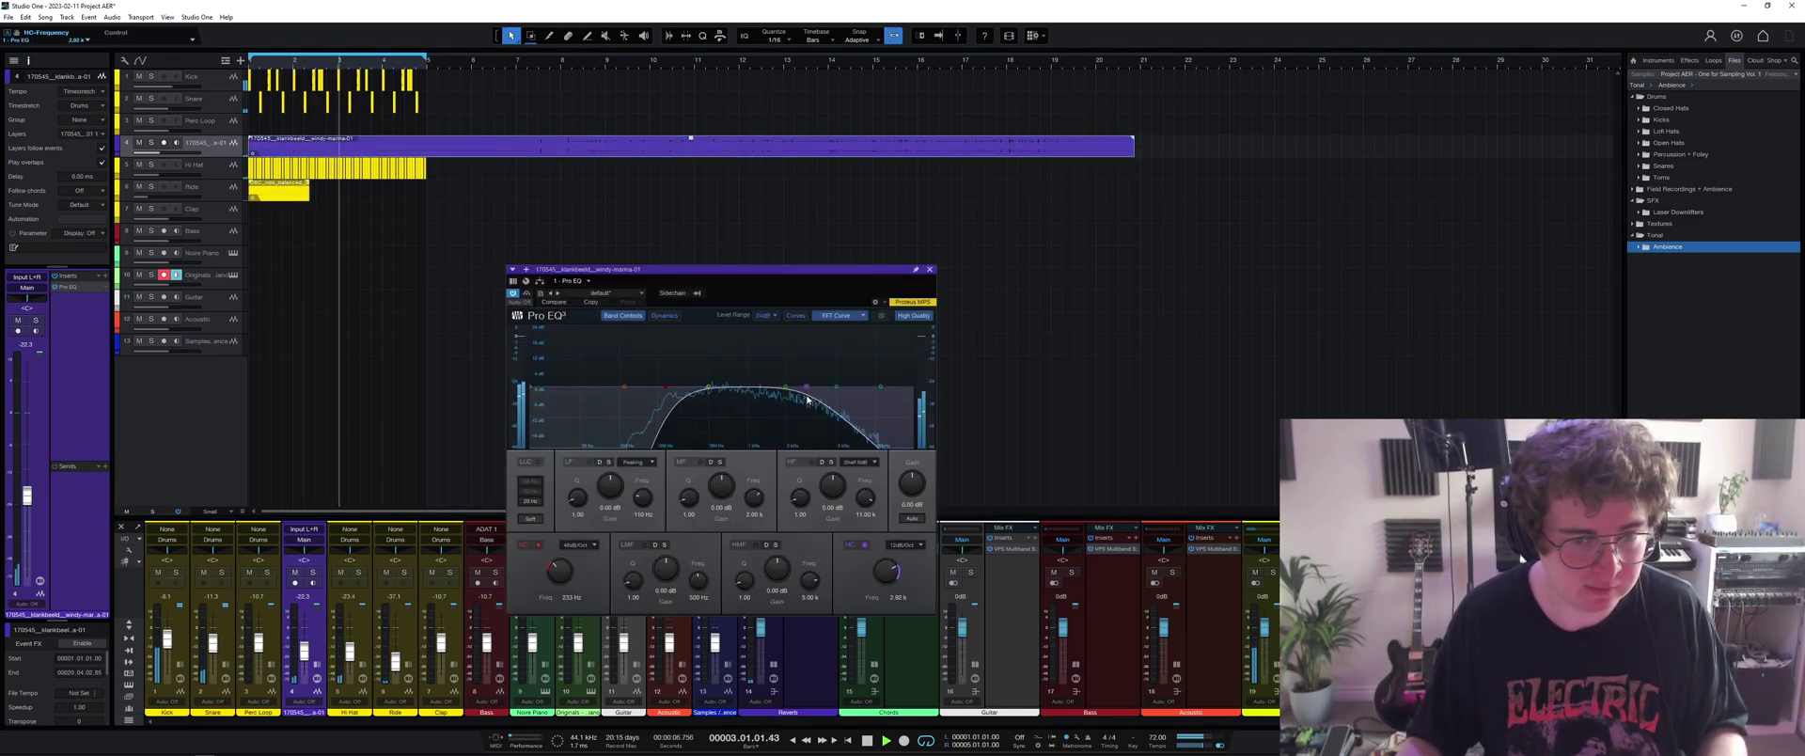
pyautogui.moveTo(150, 152); pyautogui.dragTo(124, 160)
pyautogui.click(67, 286)
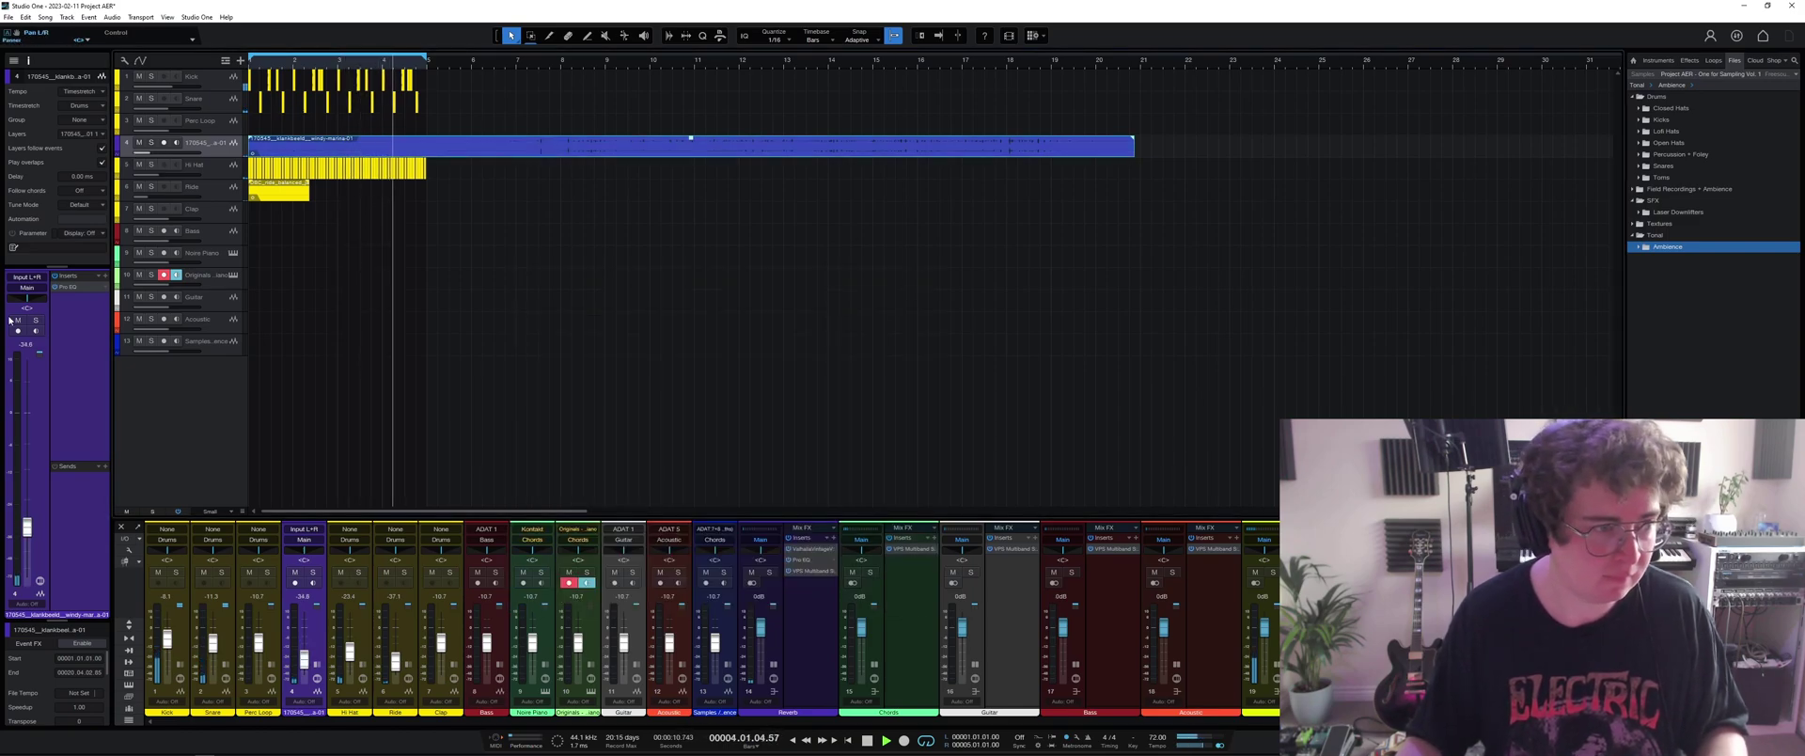
pyautogui.press('space')
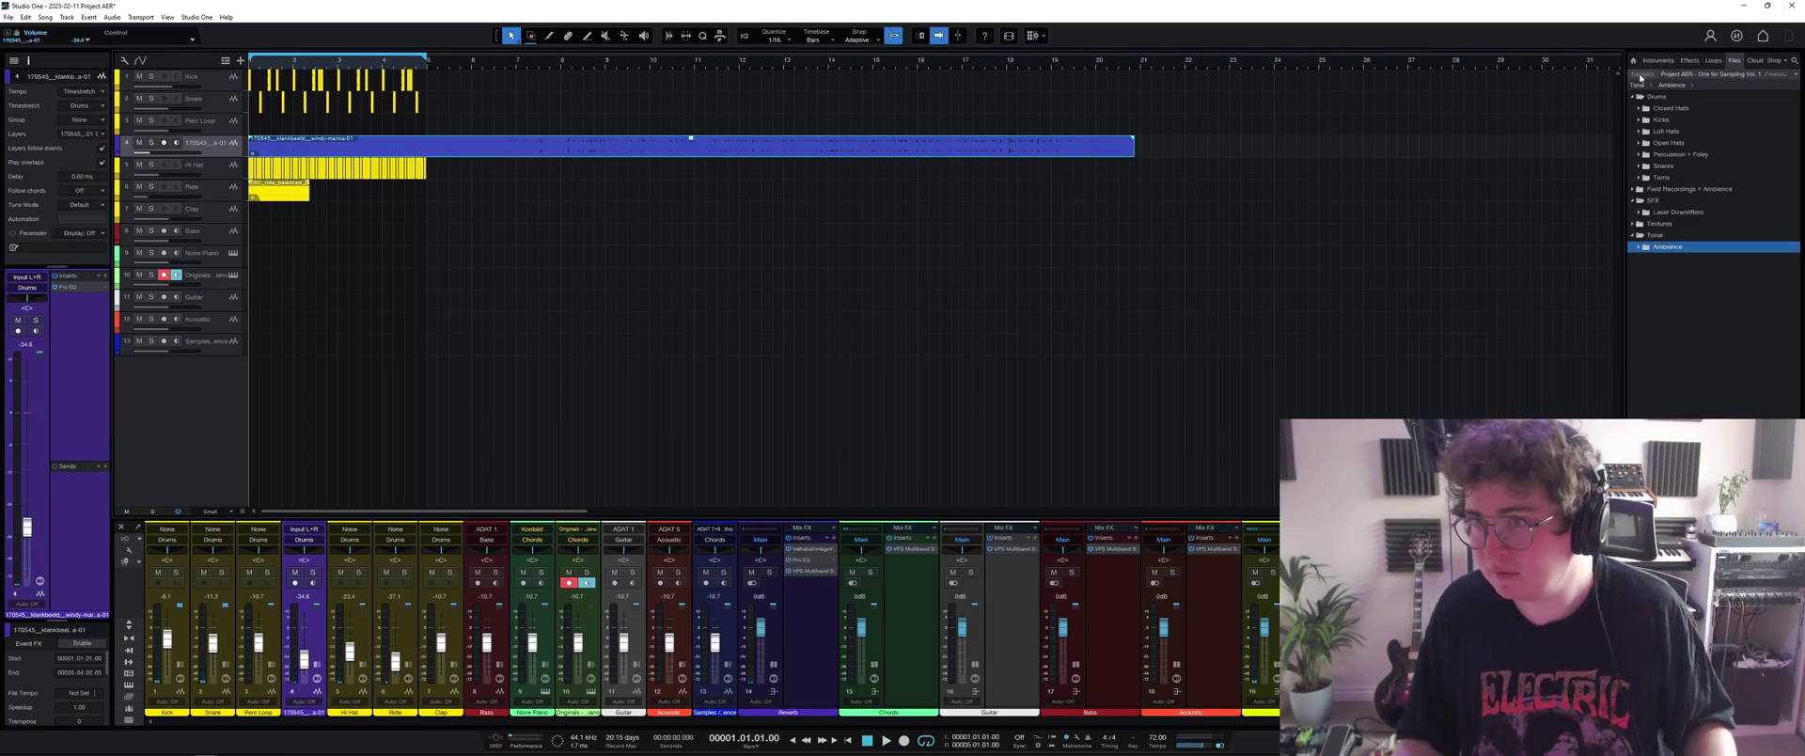
# Solo the Perc Loop track and lower its volume during playback.
pyautogui.hotkey('ctrl', 'z')
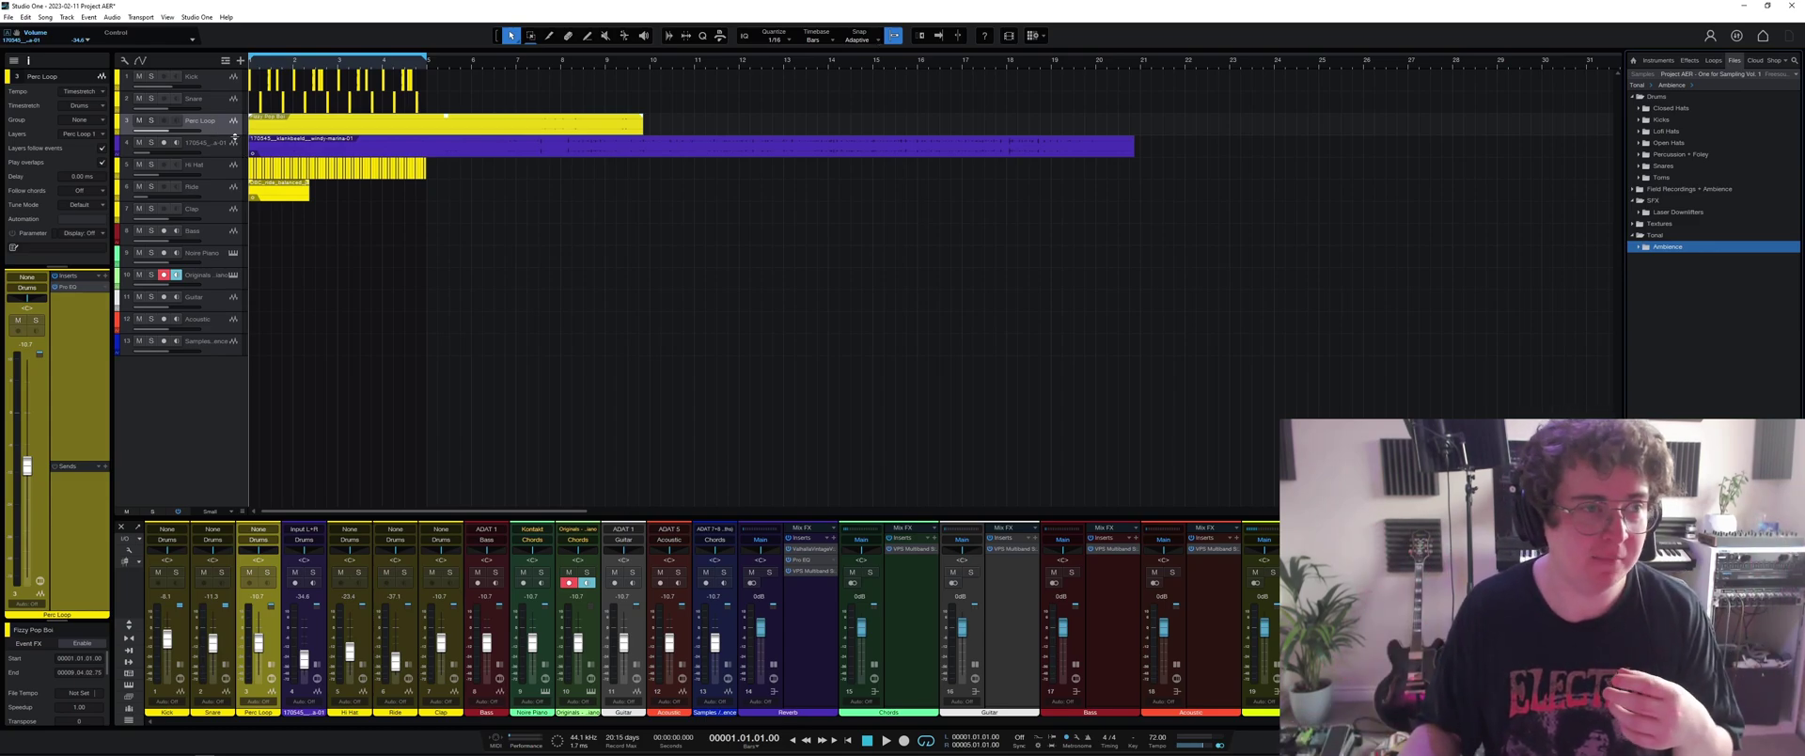
pyautogui.moveTo(193, 129); pyautogui.dragTo(183, 132)
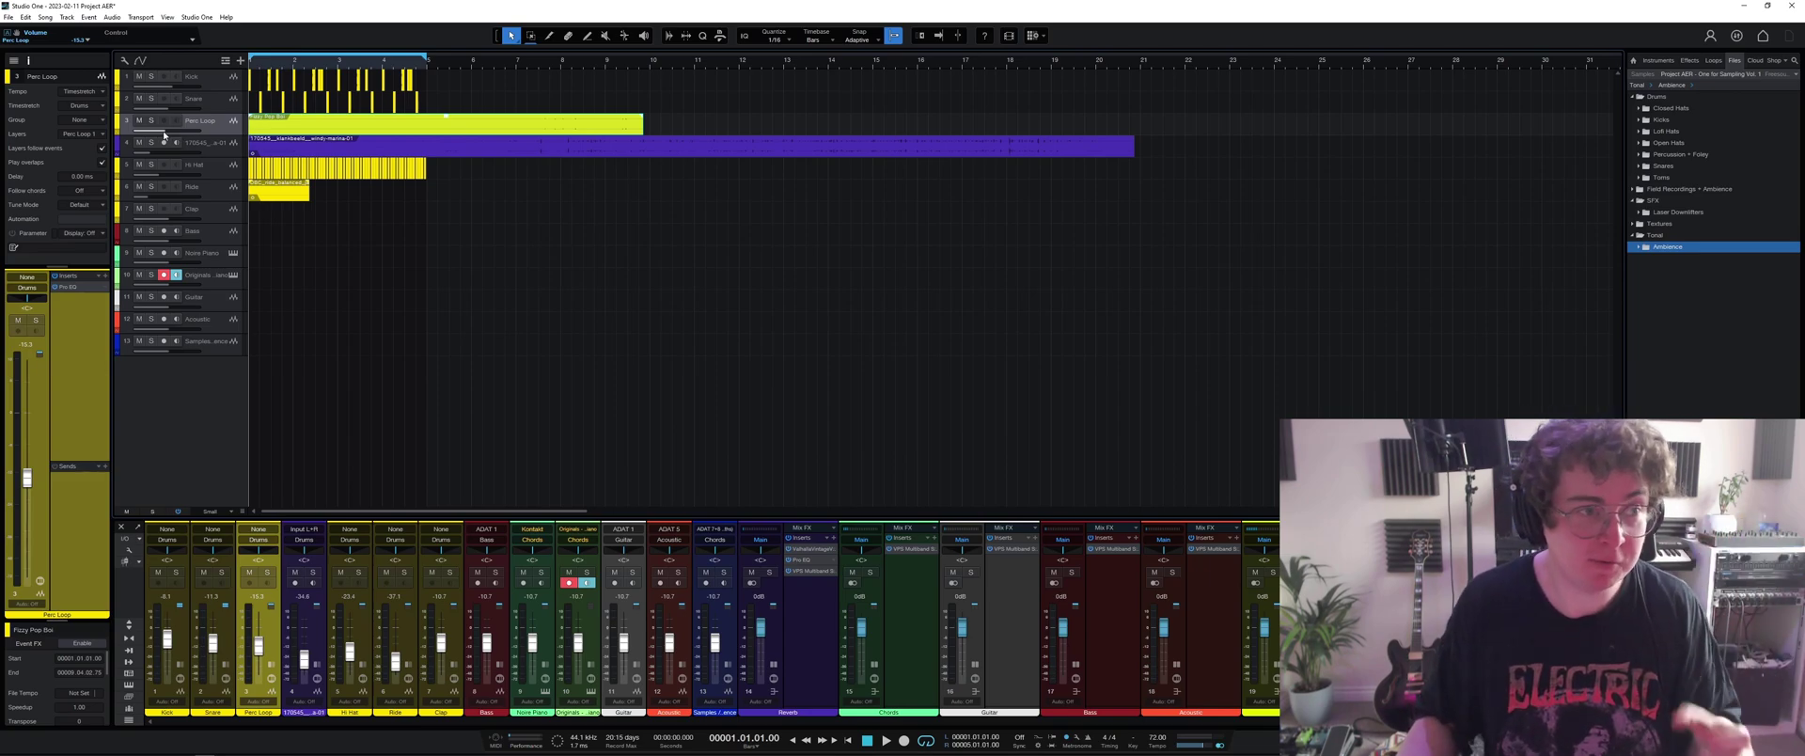
pyautogui.click(152, 120)
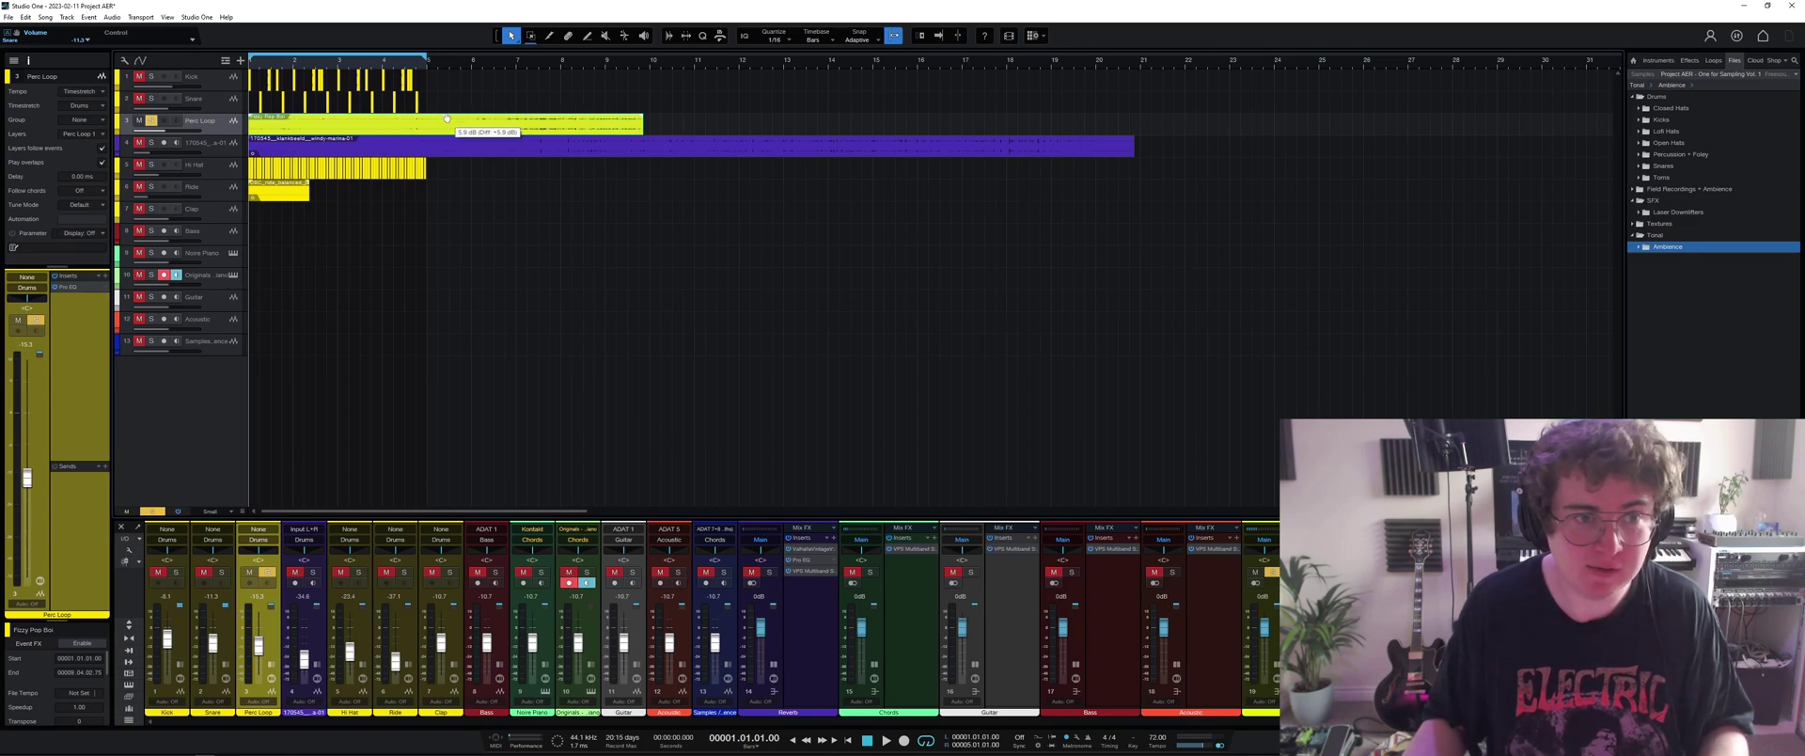
pyautogui.press('space')
pyautogui.moveTo(168, 134); pyautogui.dragTo(155, 134)
# Fit the Perc Loop event to the four-bar loop range and play it back.
pyautogui.press('space')
pyautogui.click(514, 68)
pyautogui.press('space')
pyautogui.press('space')
pyautogui.moveTo(255, 129); pyautogui.dragTo(421, 126)
pyautogui.click(848, 741)
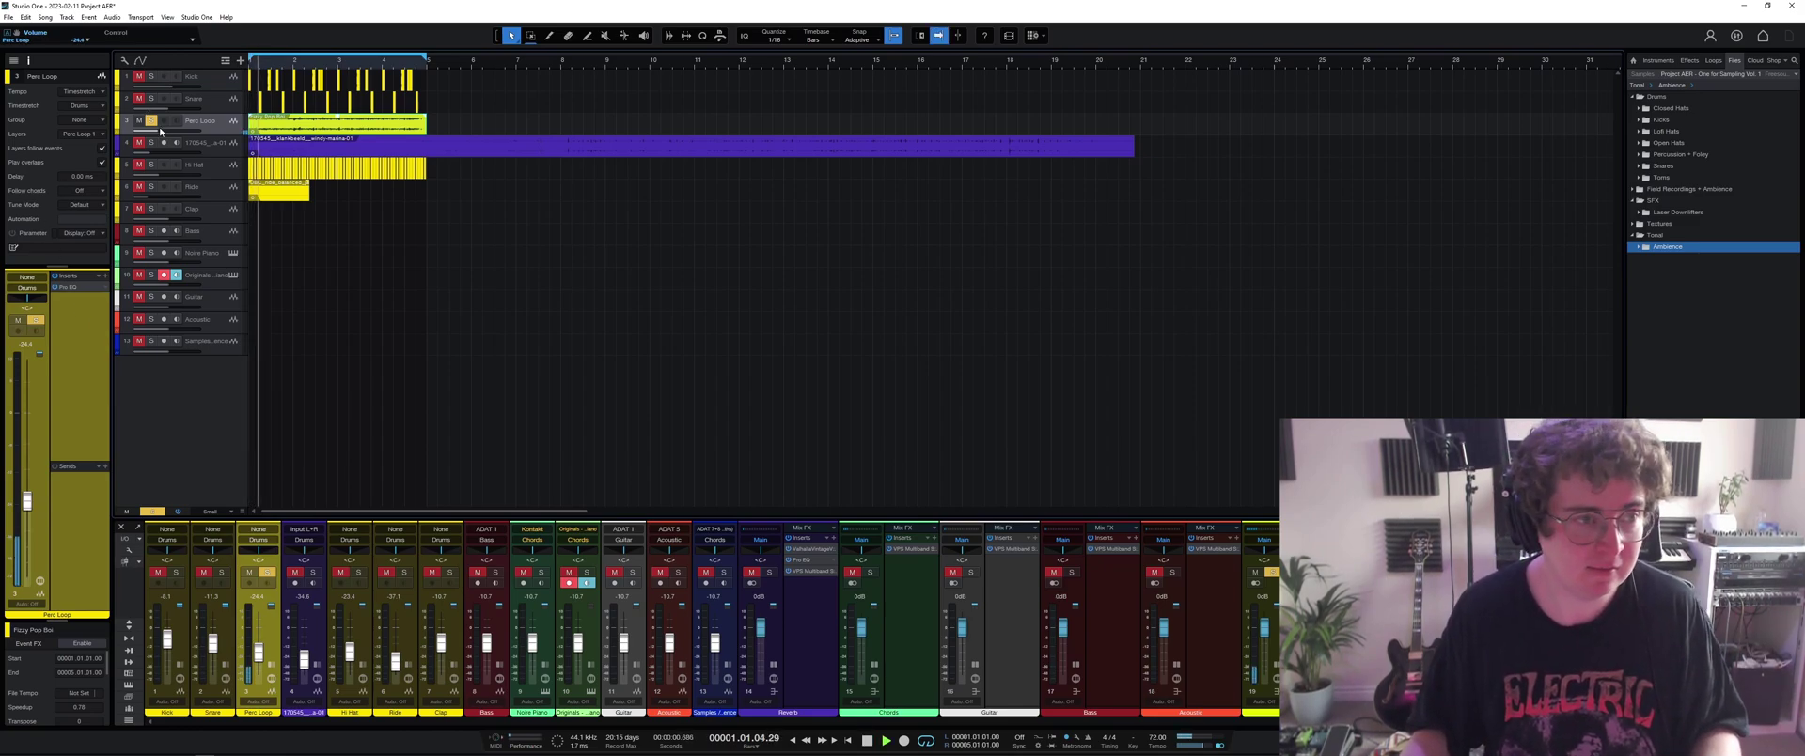
# Shape the Perc Loop with Pro EQ during playback, cutting the lows with a steep filter and reducing the highs.
pyautogui.click(67, 287)
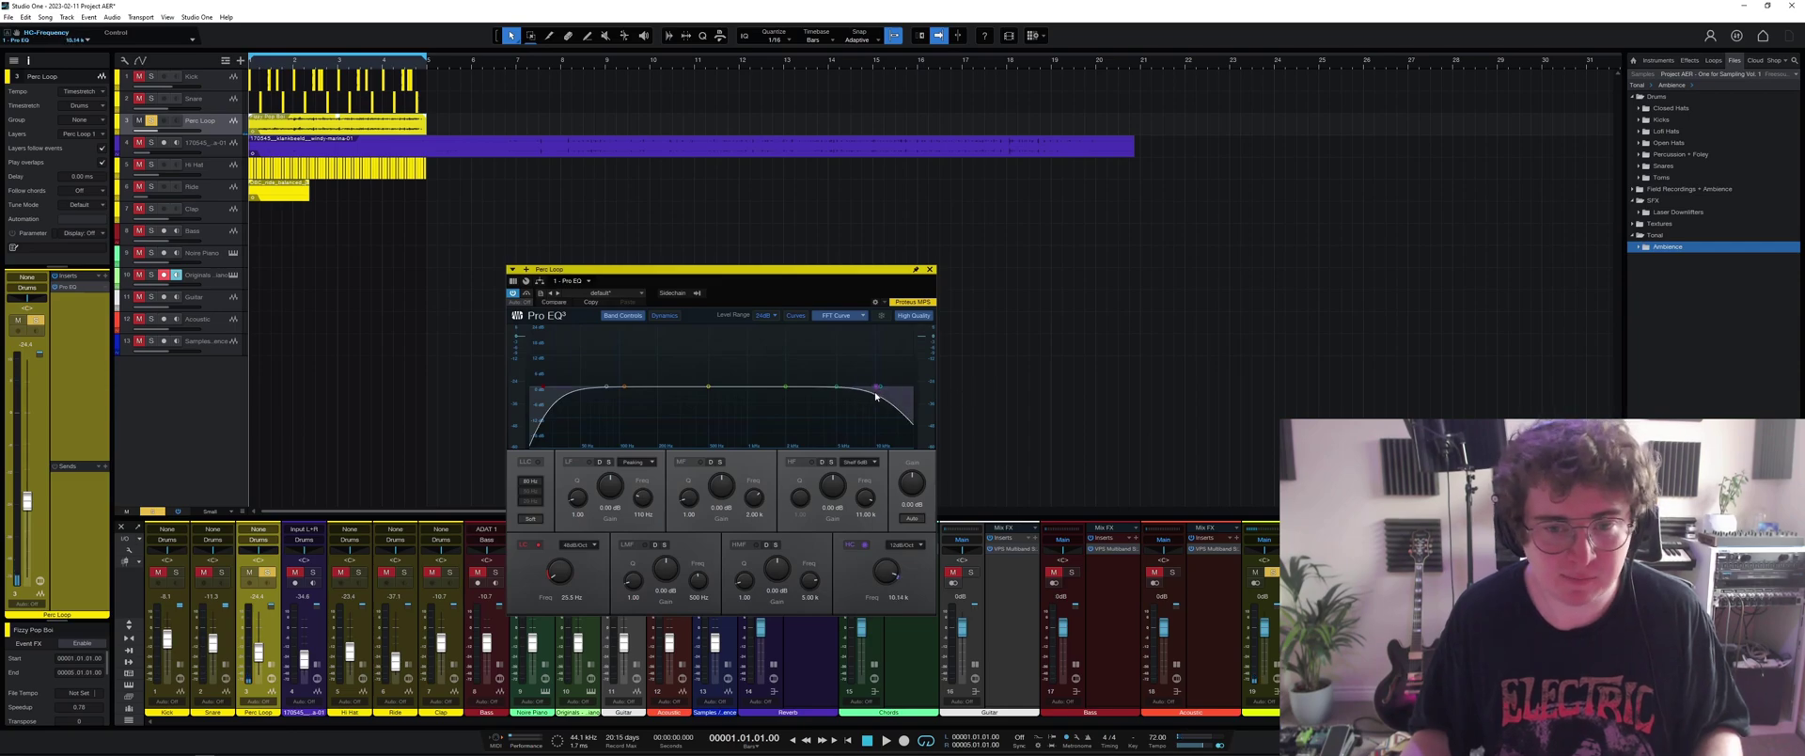
pyautogui.moveTo(542, 390); pyautogui.dragTo(704, 384)
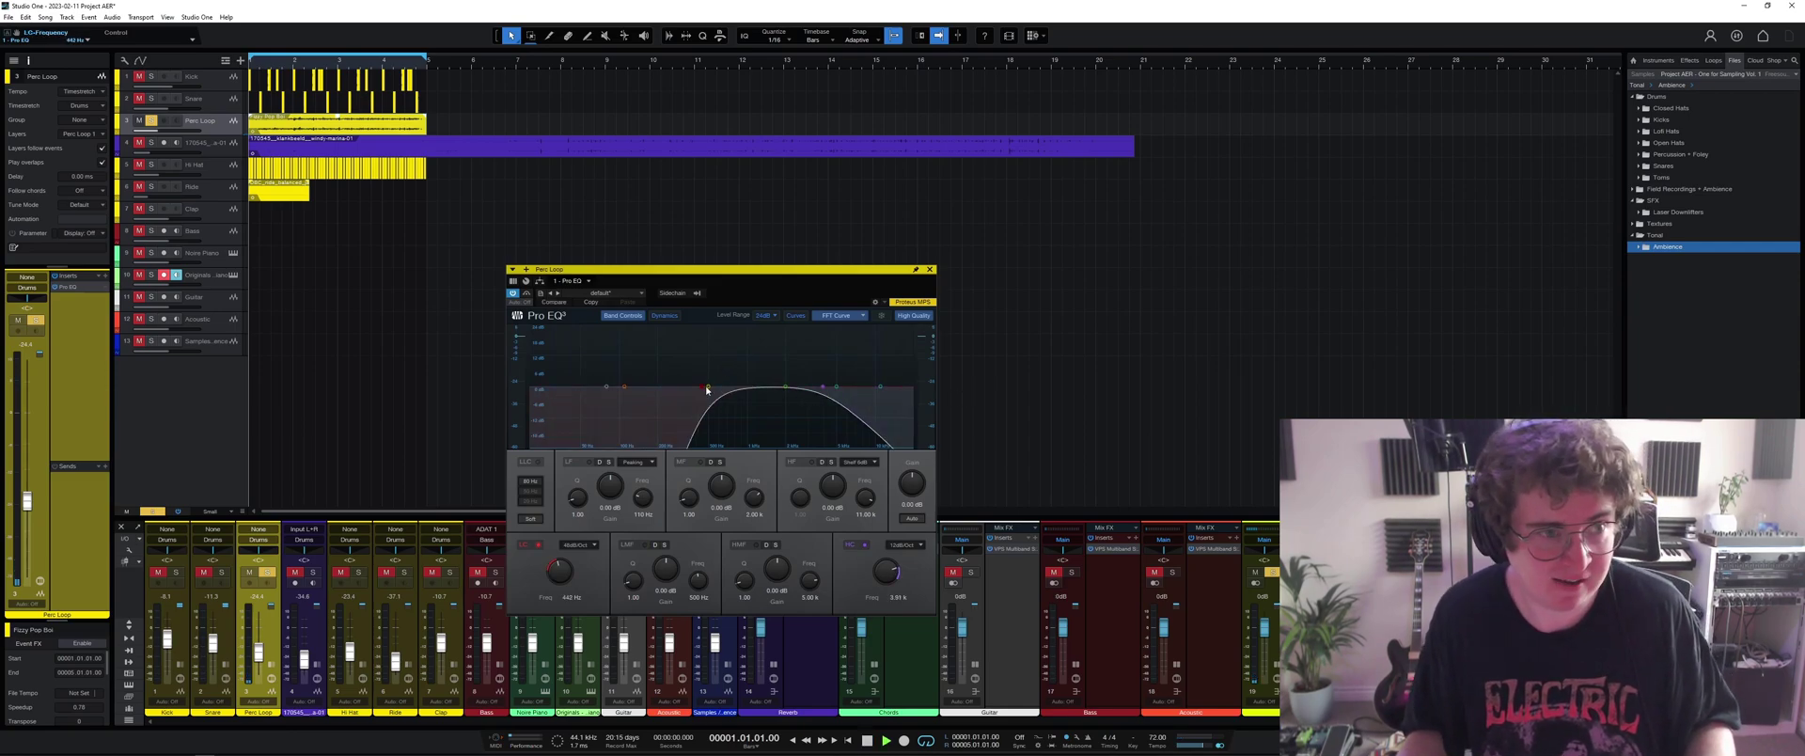
pyautogui.press('space')
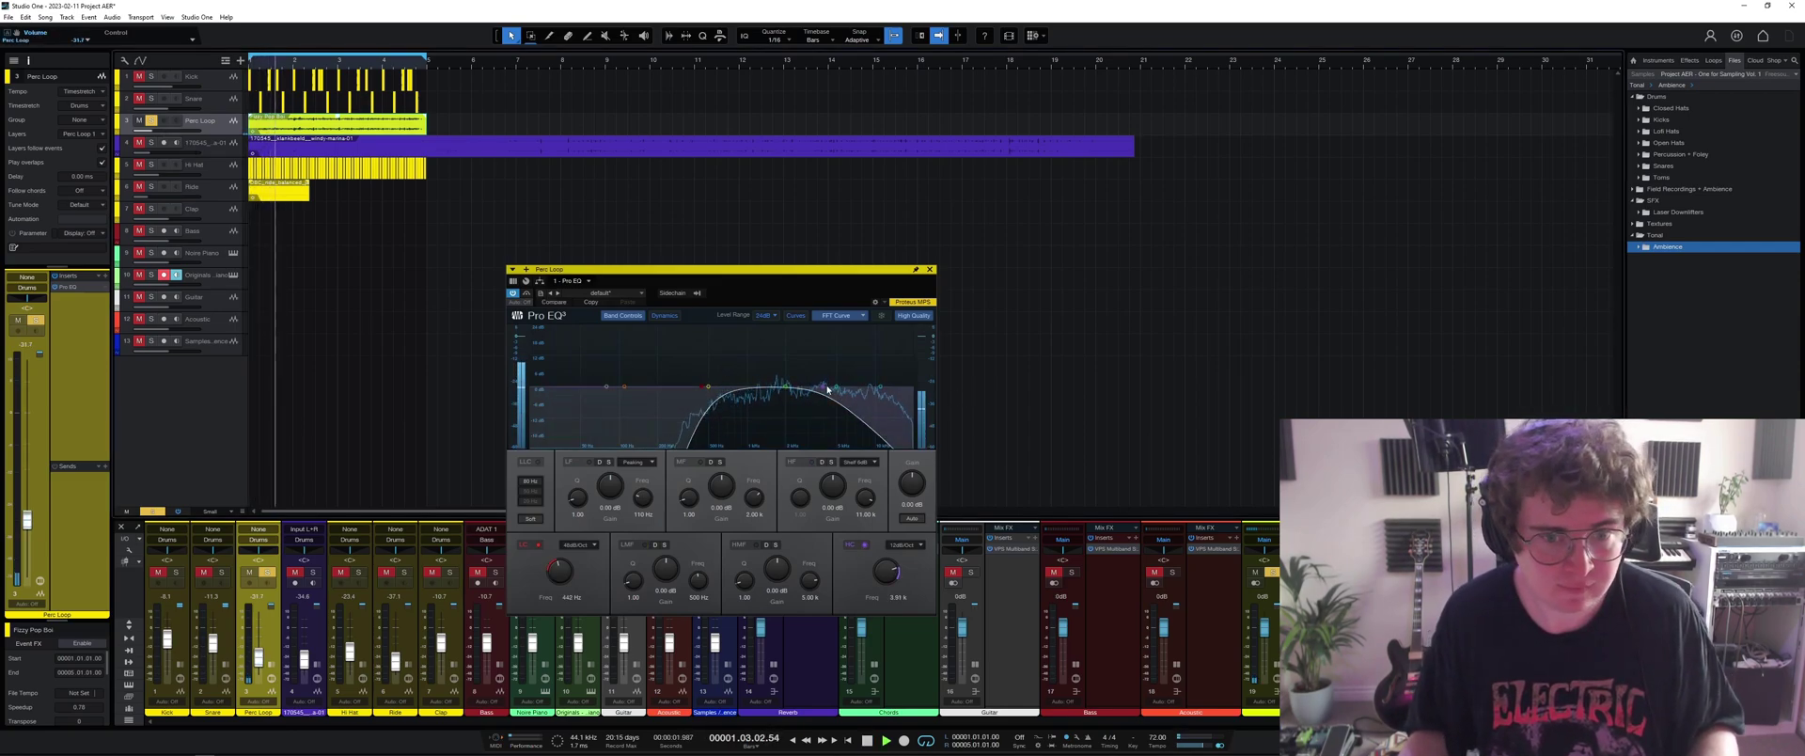
pyautogui.moveTo(708, 386); pyautogui.dragTo(753, 397)
pyautogui.moveTo(879, 386); pyautogui.dragTo(820, 421)
# Unsolo the Perc Loop, lower its volume further against the full beat, and close its Pro EQ.
pyautogui.moveTo(161, 130); pyautogui.dragTo(149, 138)
pyautogui.press('space')
pyautogui.click(150, 120)
pyautogui.press('space')
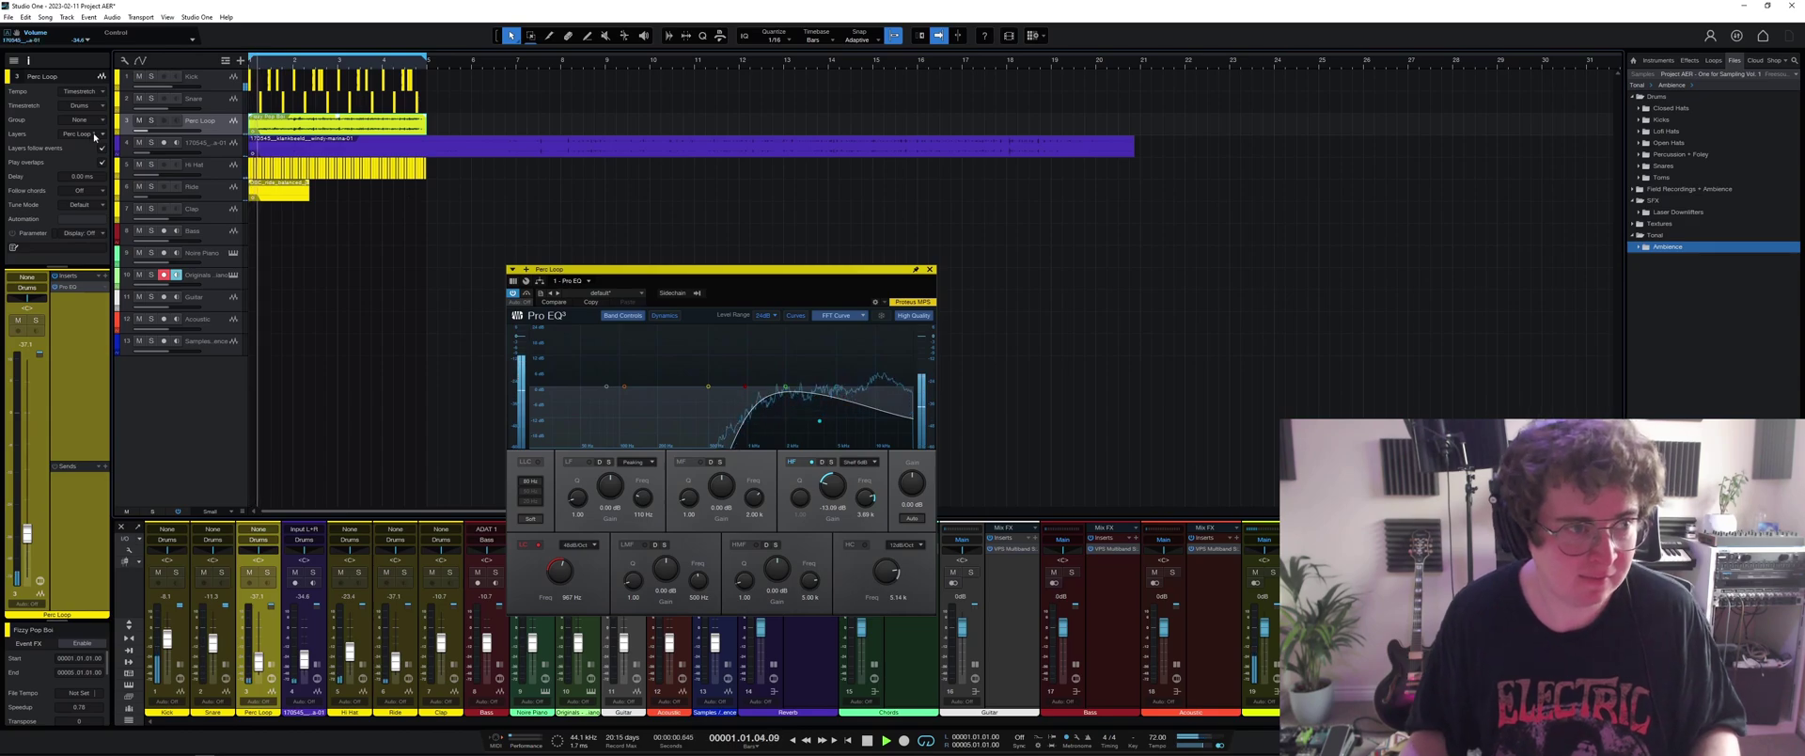
pyautogui.moveTo(161, 130); pyautogui.dragTo(151, 131)
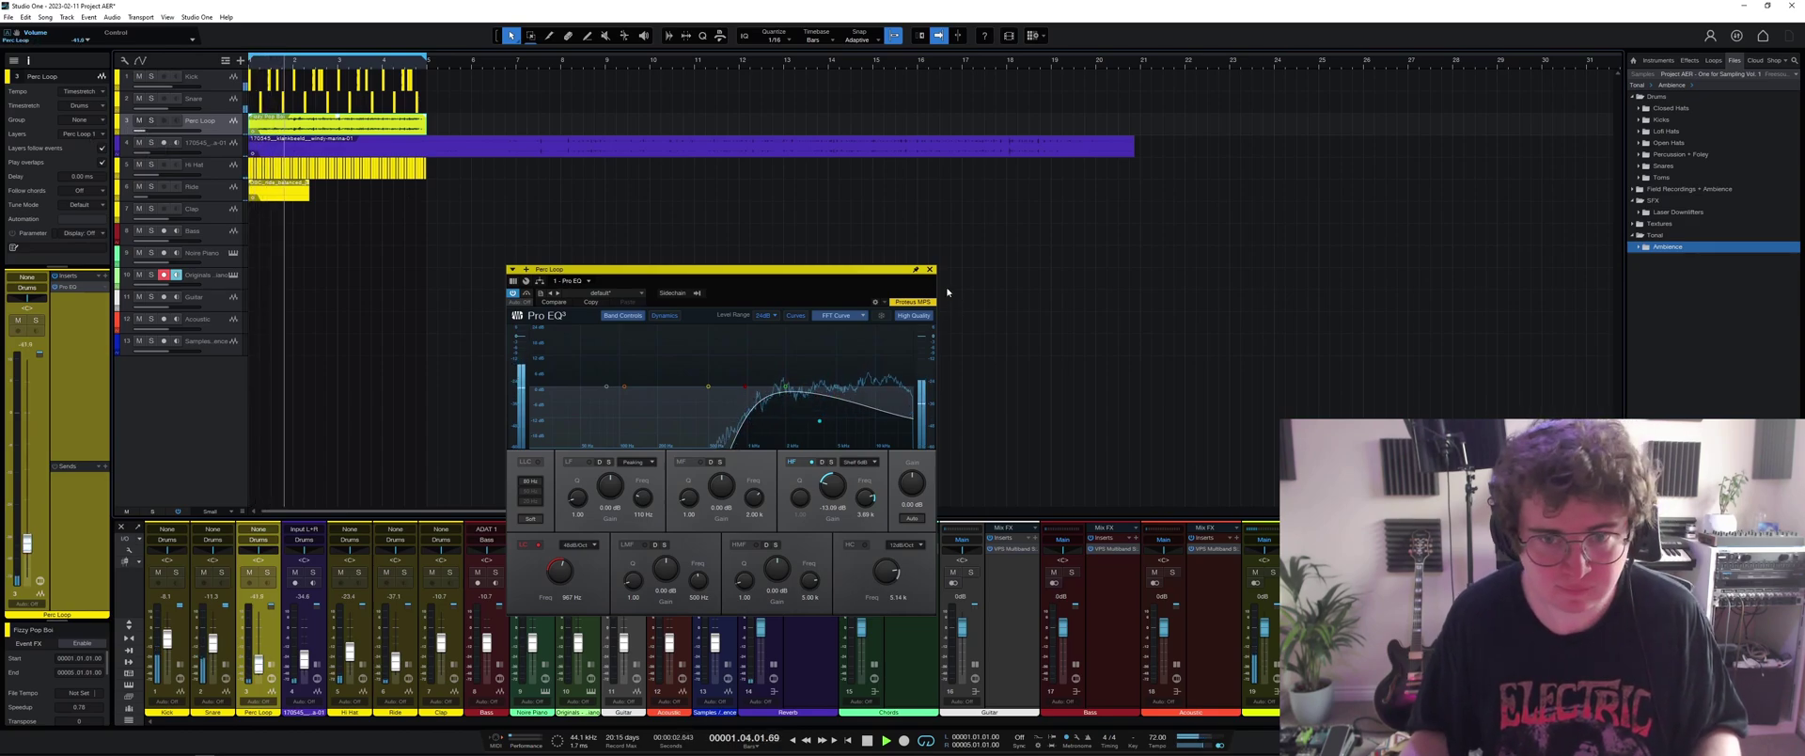
pyautogui.click(929, 269)
# Raise the Snare track's reverb send and lower the Hi Hat track's reverb send while auditioning the beat.
pyautogui.click(411, 101)
pyautogui.moveTo(95, 488); pyautogui.dragTo(108, 487)
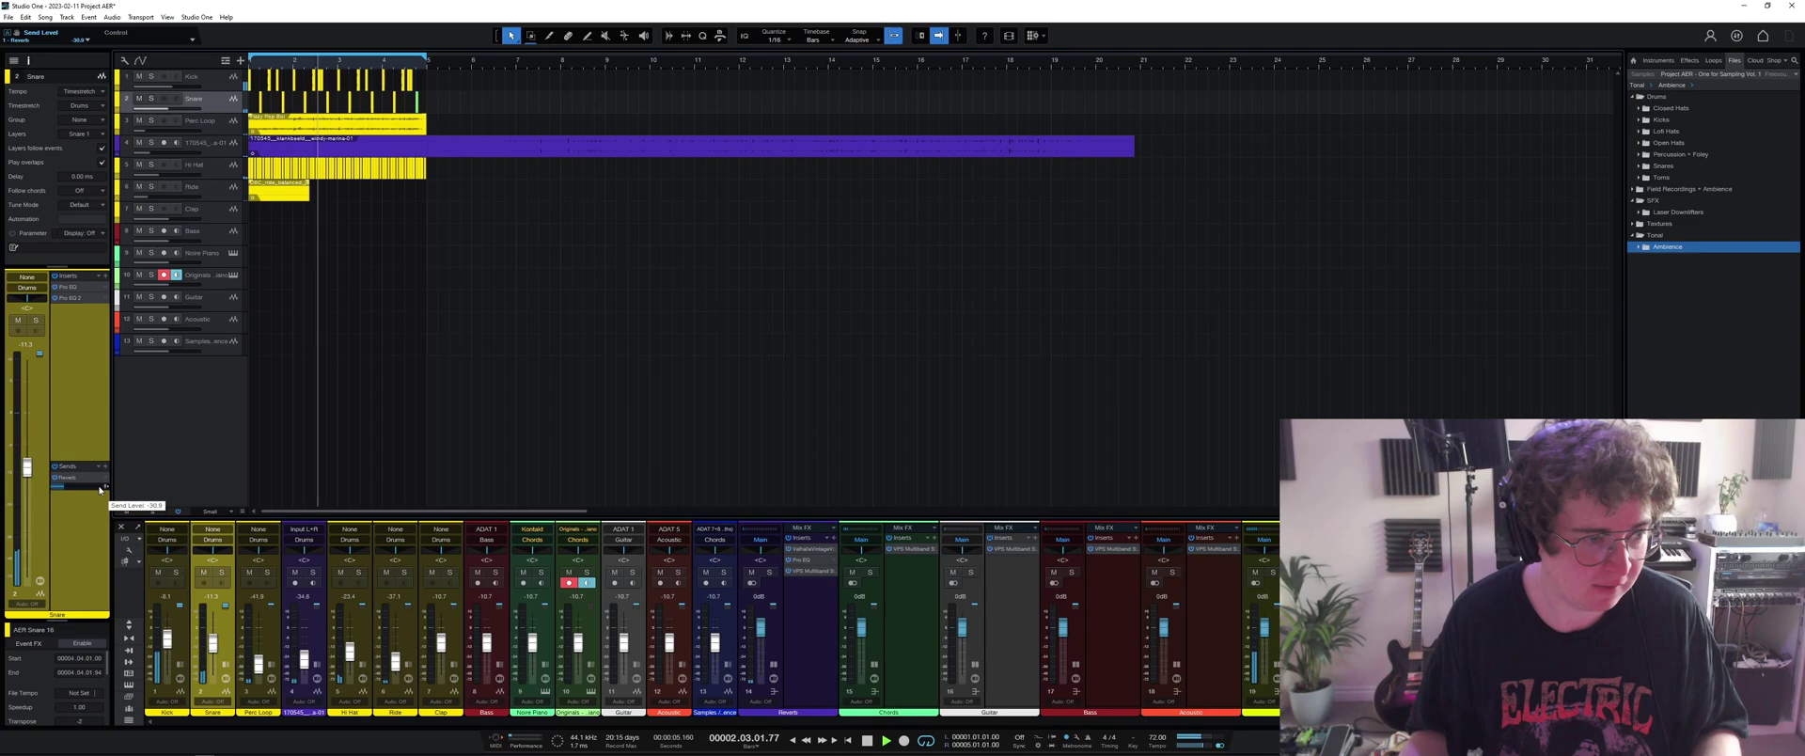
pyautogui.click(214, 169)
pyautogui.press('space')
pyautogui.moveTo(89, 487); pyautogui.dragTo(56, 487)
pyautogui.press('space')
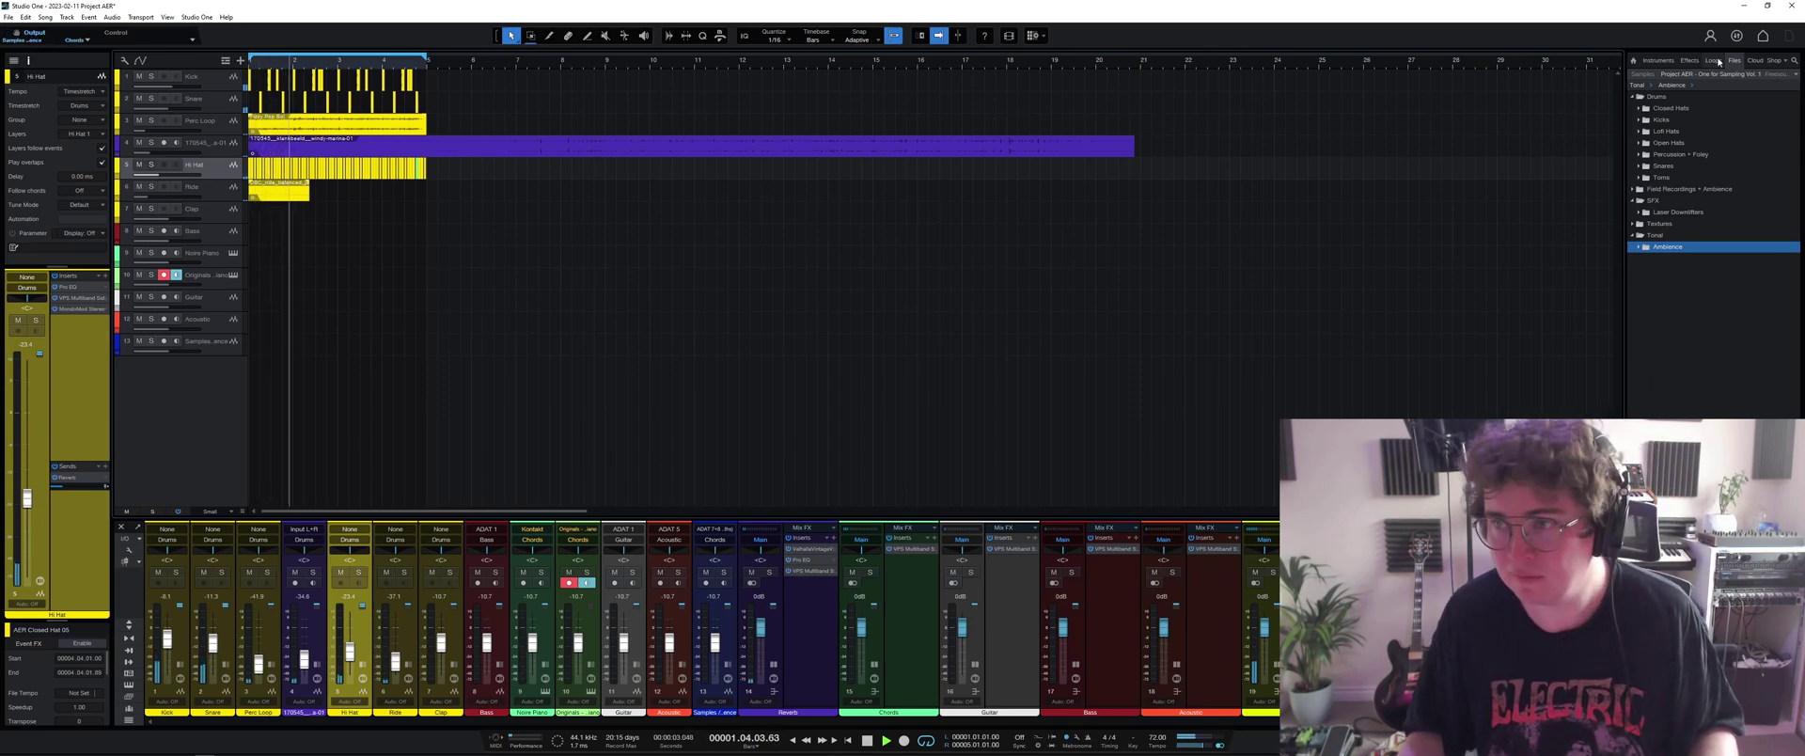
pyautogui.press('space')
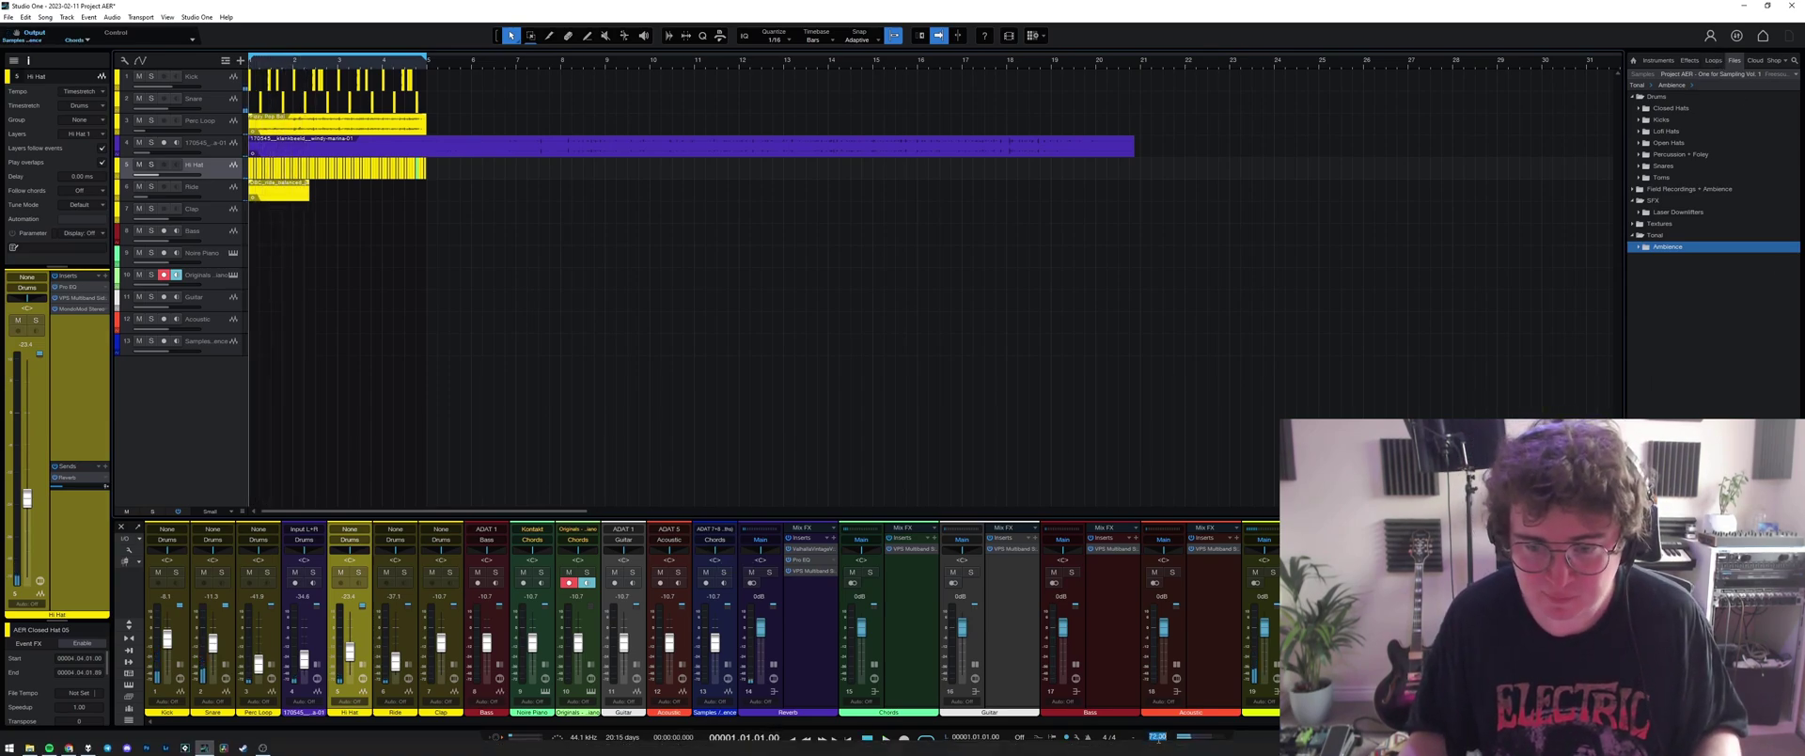
# Set the song tempo to 68 BPM and extend the Perc Loop event to the end of bar four.
pyautogui.write('68')
pyautogui.press('Return')
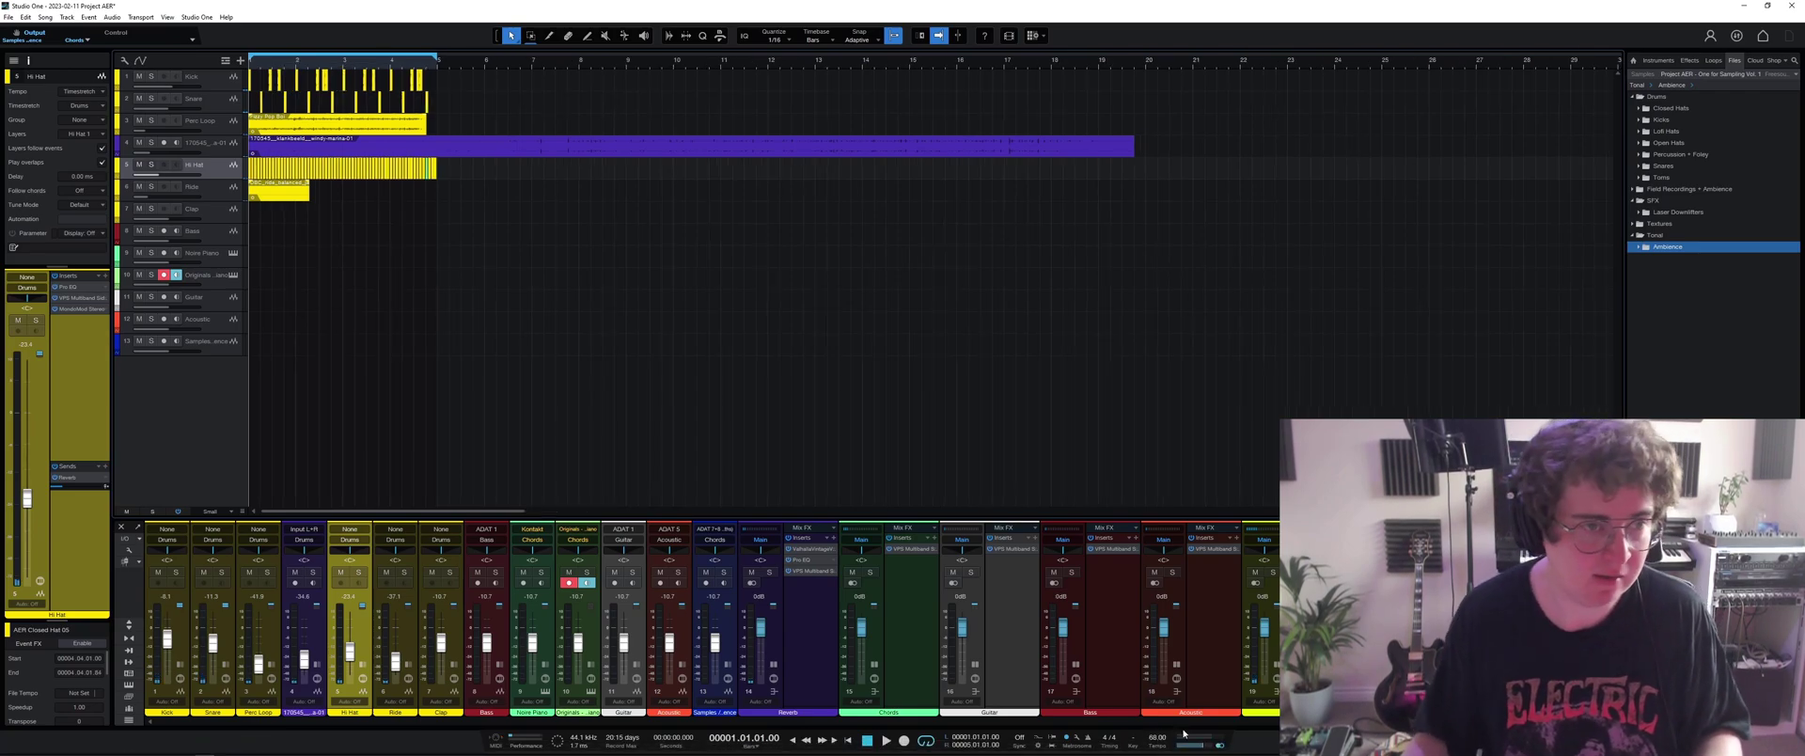
pyautogui.press('space')
pyautogui.press('space')
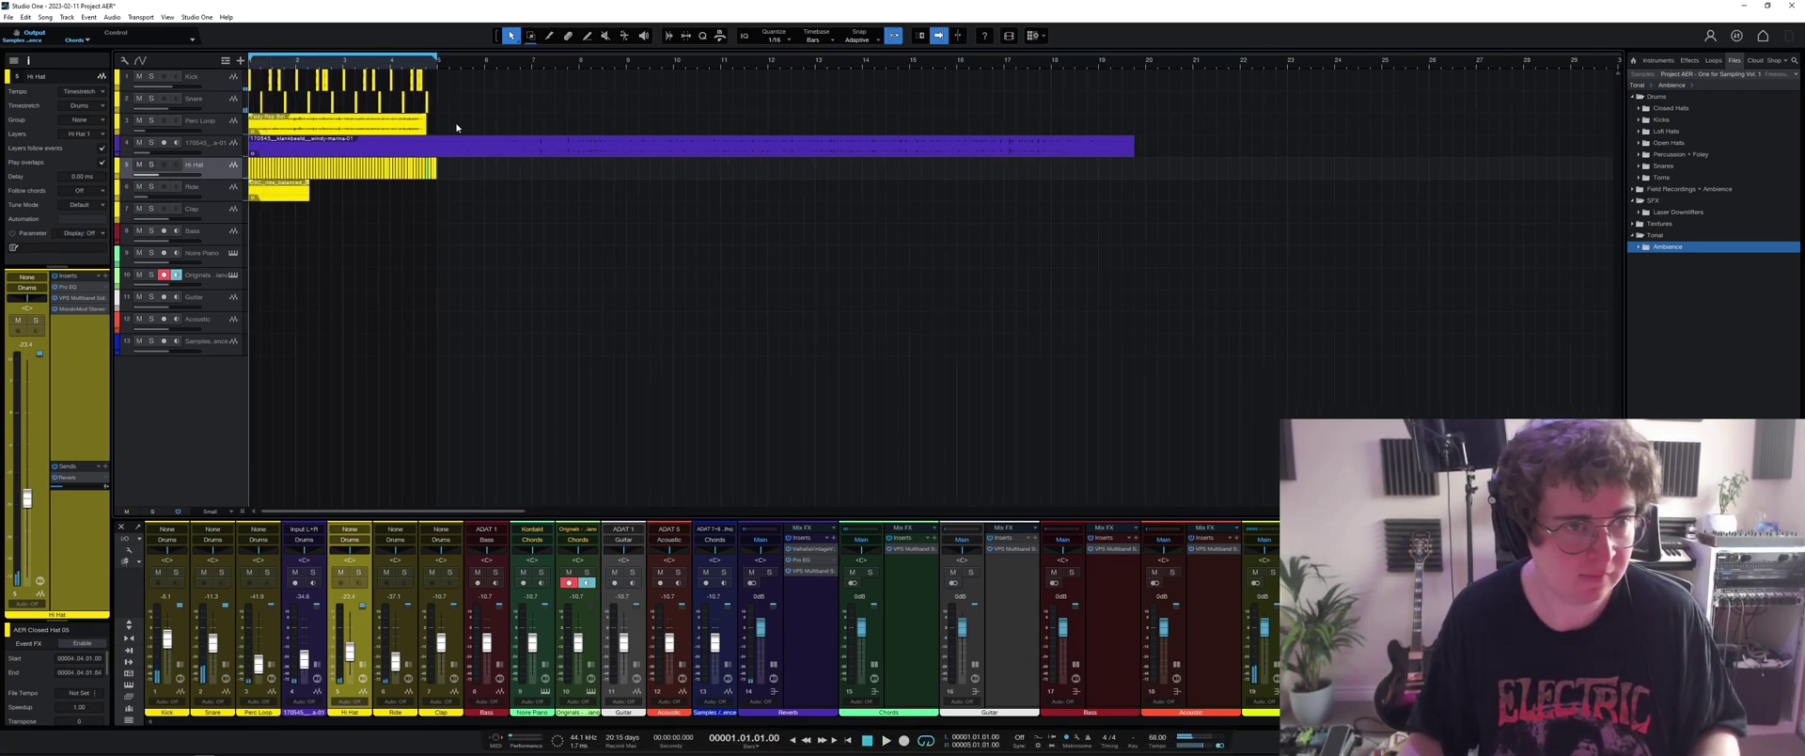
pyautogui.click(423, 123)
pyautogui.moveTo(429, 125); pyautogui.dragTo(437, 124)
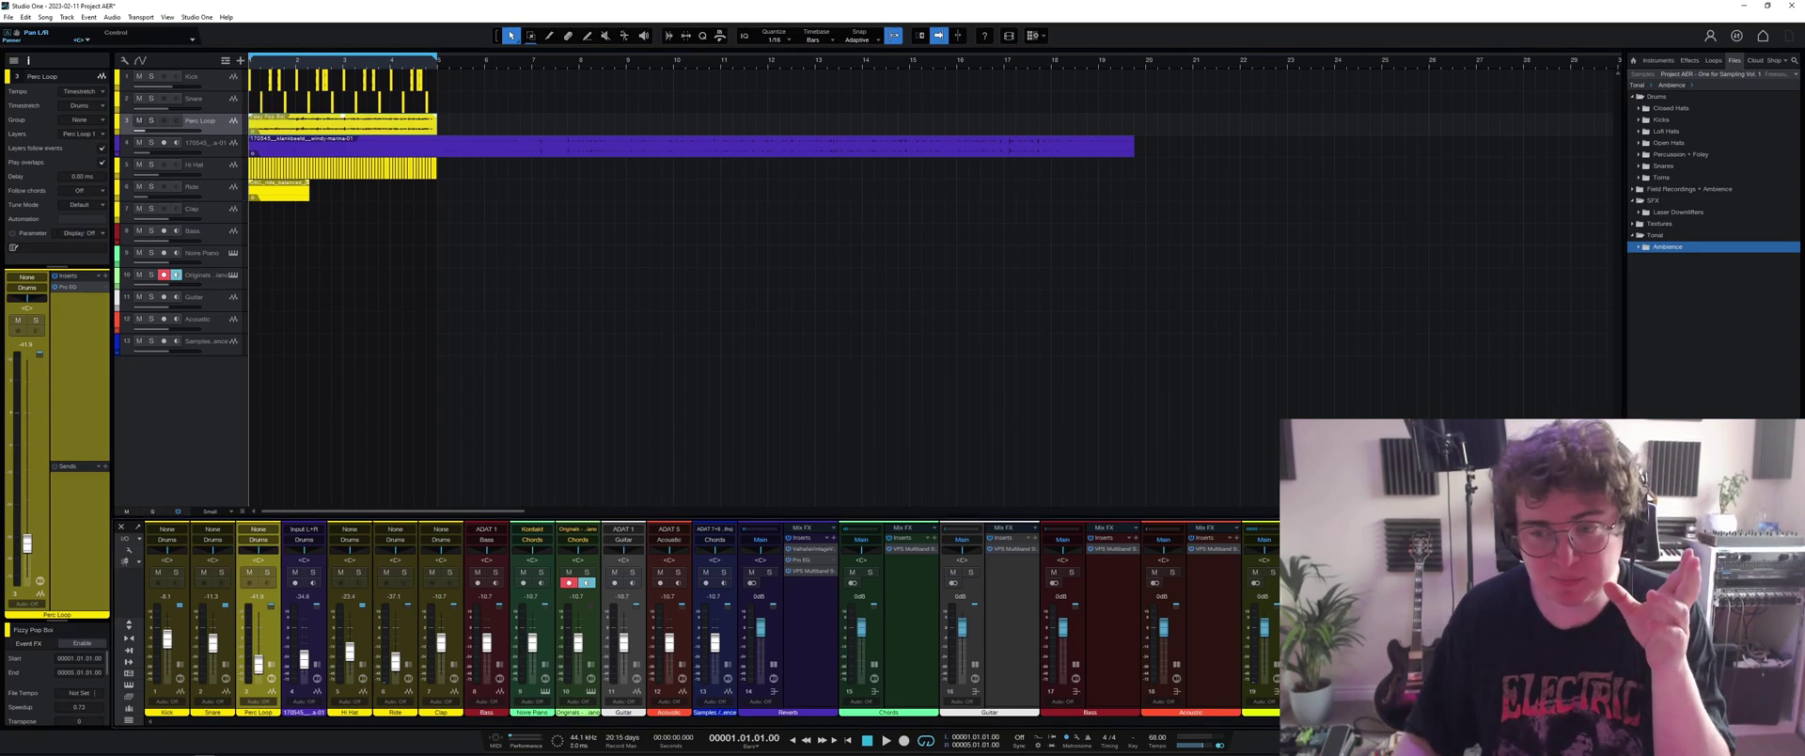
# Activate Supercharger GT on the Drums bus and adjust its input trim, compression and mix during playback.
pyautogui.moveTo(649, 242); pyautogui.dragTo(819, 247)
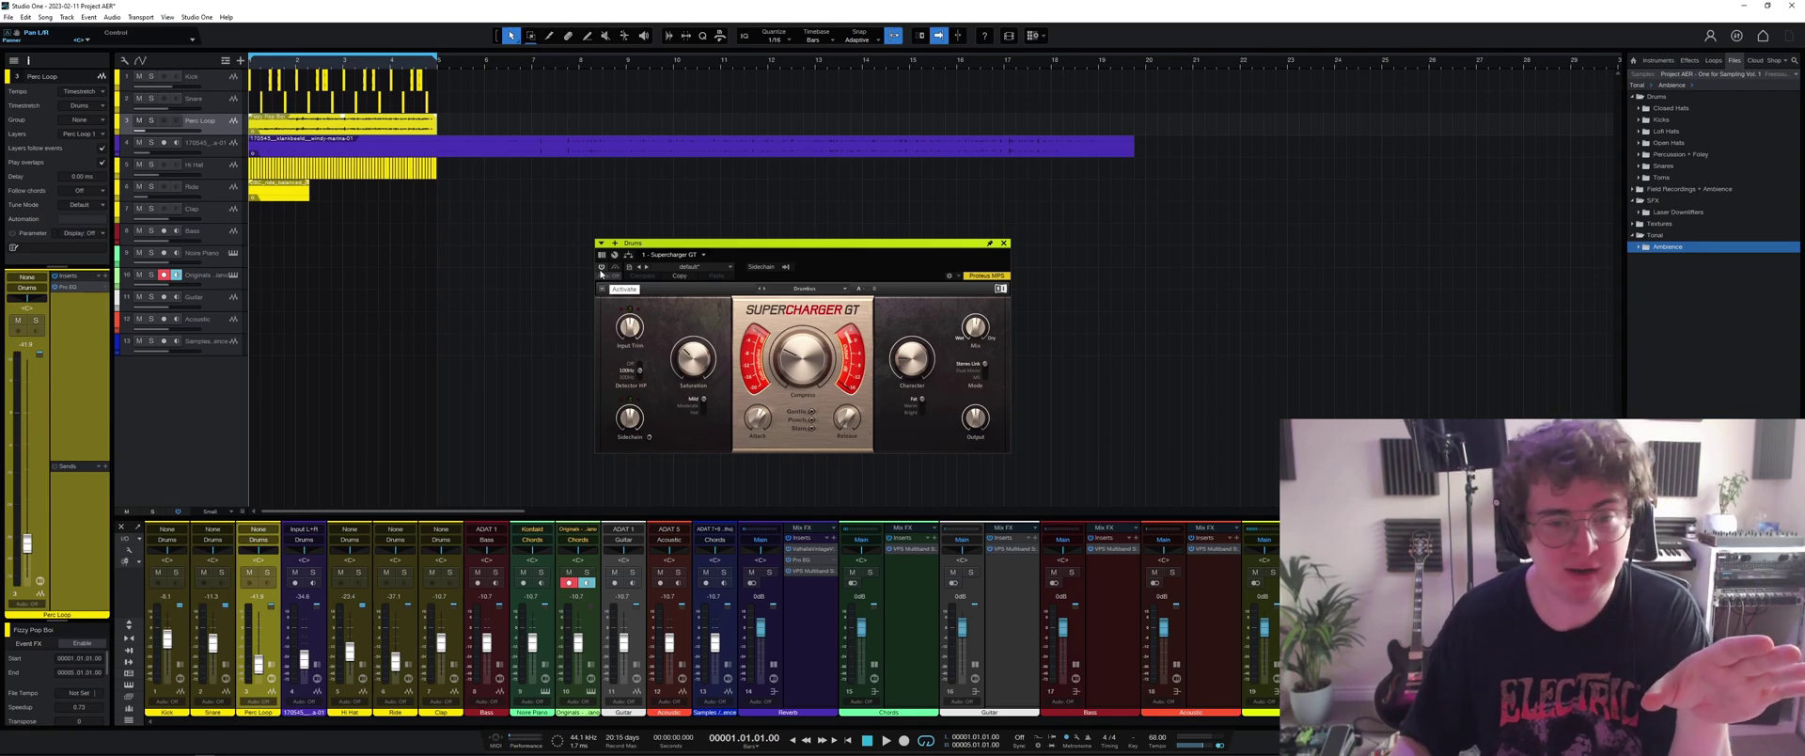
pyautogui.click(810, 289)
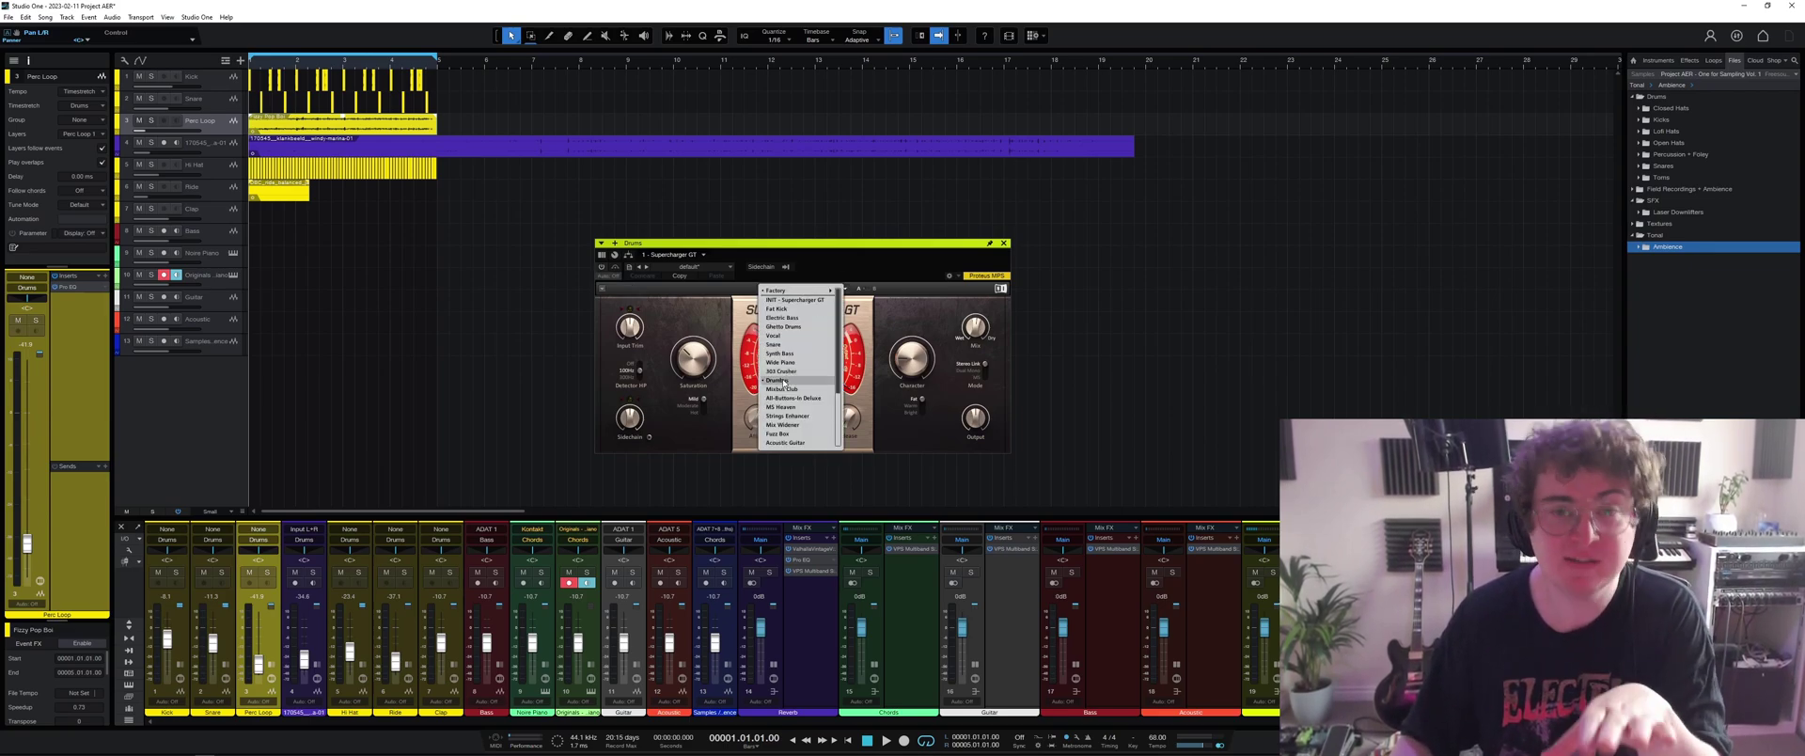
pyautogui.click(670, 316)
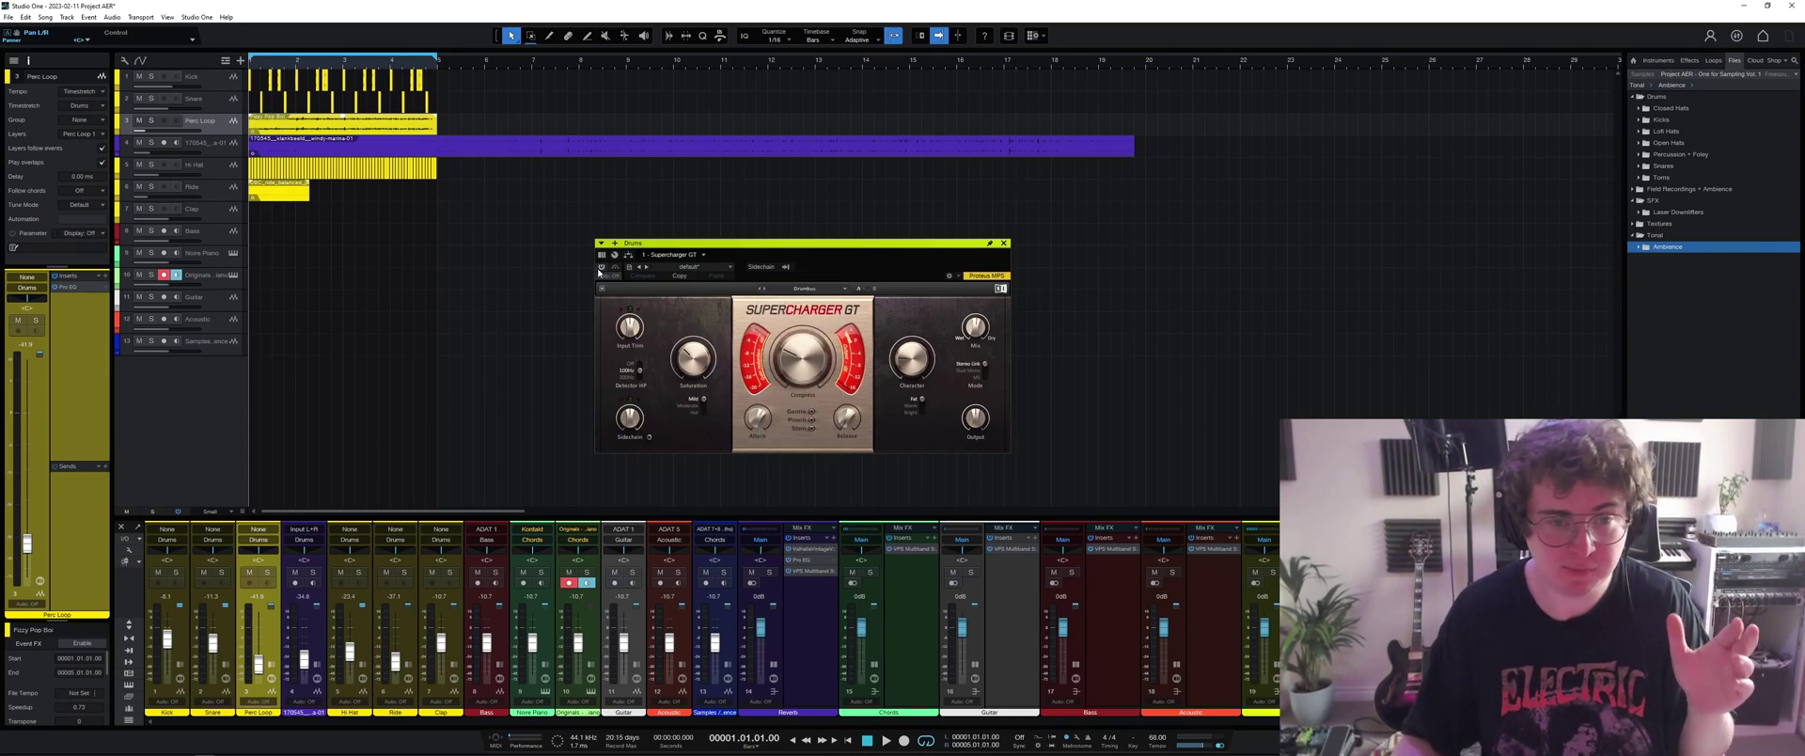
pyautogui.moveTo(637, 331)
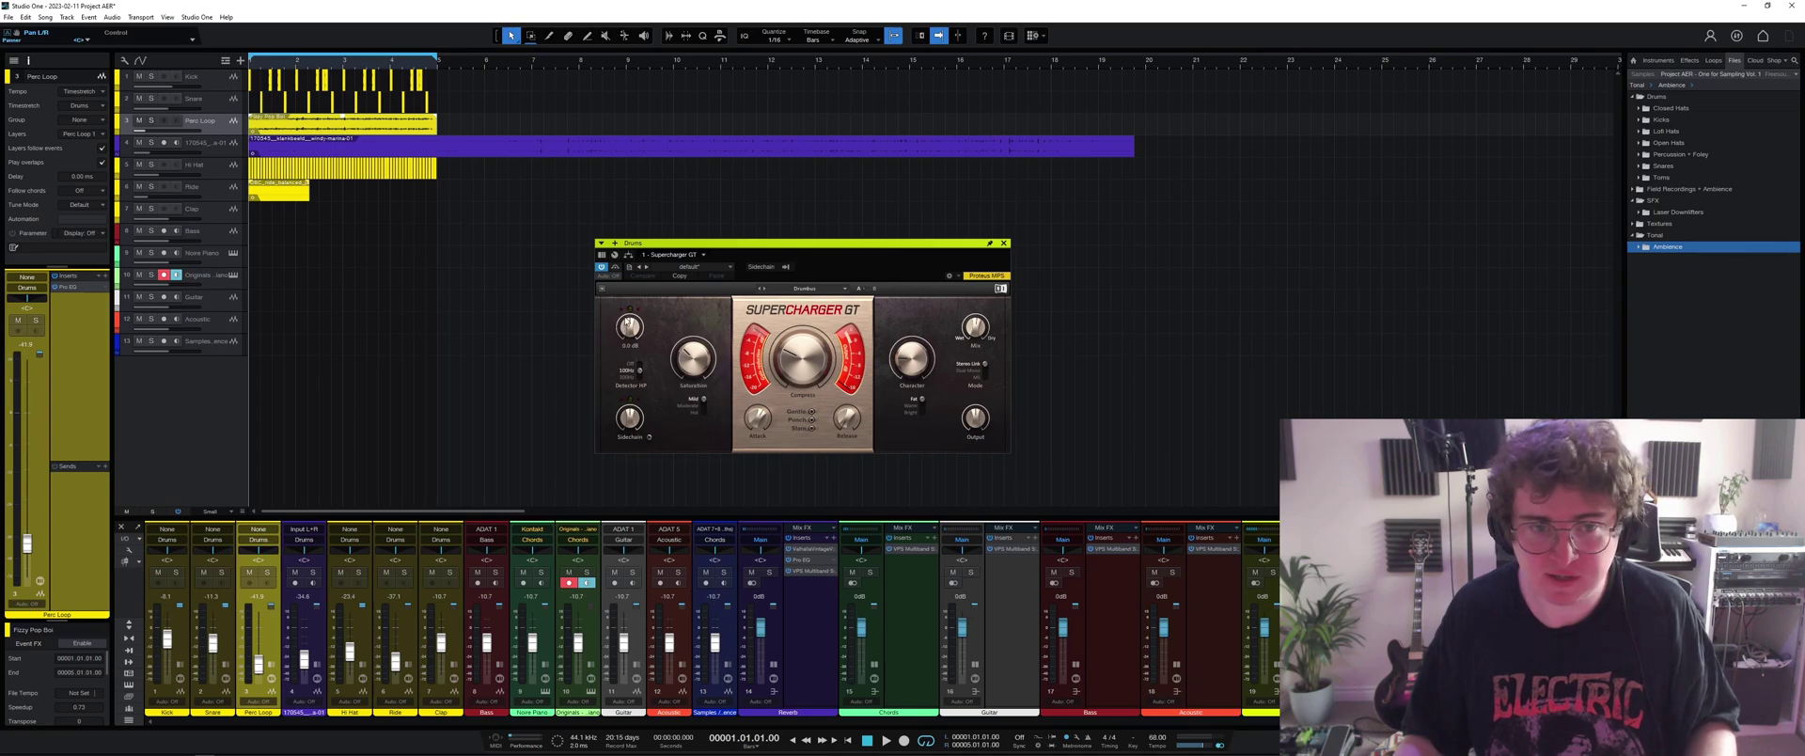
pyautogui.press('space')
pyautogui.moveTo(633, 350)
pyautogui.mouseDown()
pyautogui.moveTo(632, 330)
pyautogui.moveTo(632, 349)
pyautogui.mouseUp()
pyautogui.moveTo(802, 357); pyautogui.dragTo(802, 363)
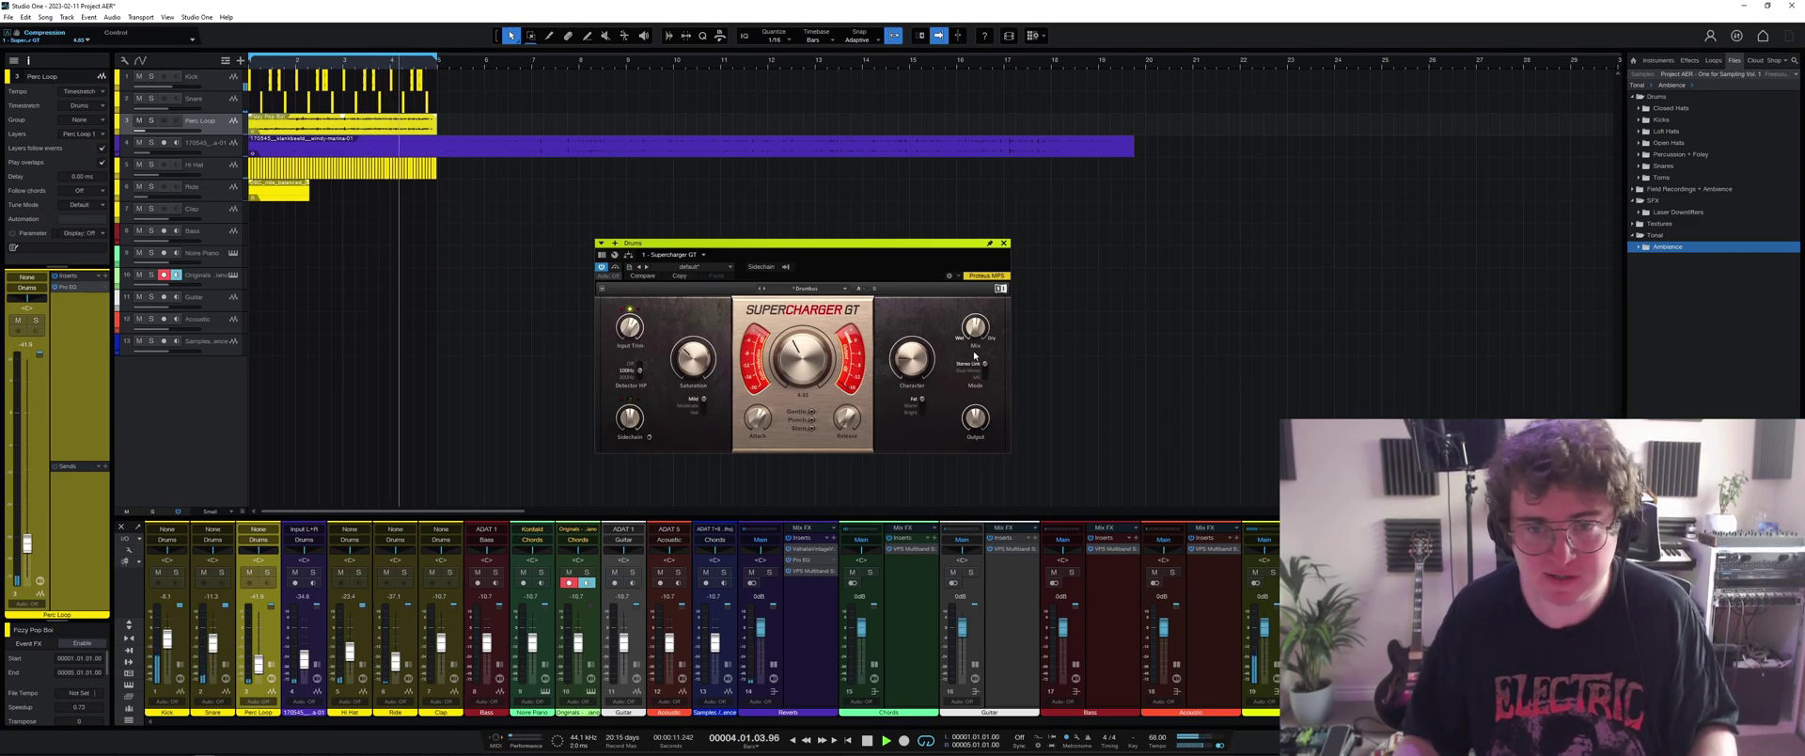
pyautogui.moveTo(975, 326); pyautogui.dragTo(975, 324)
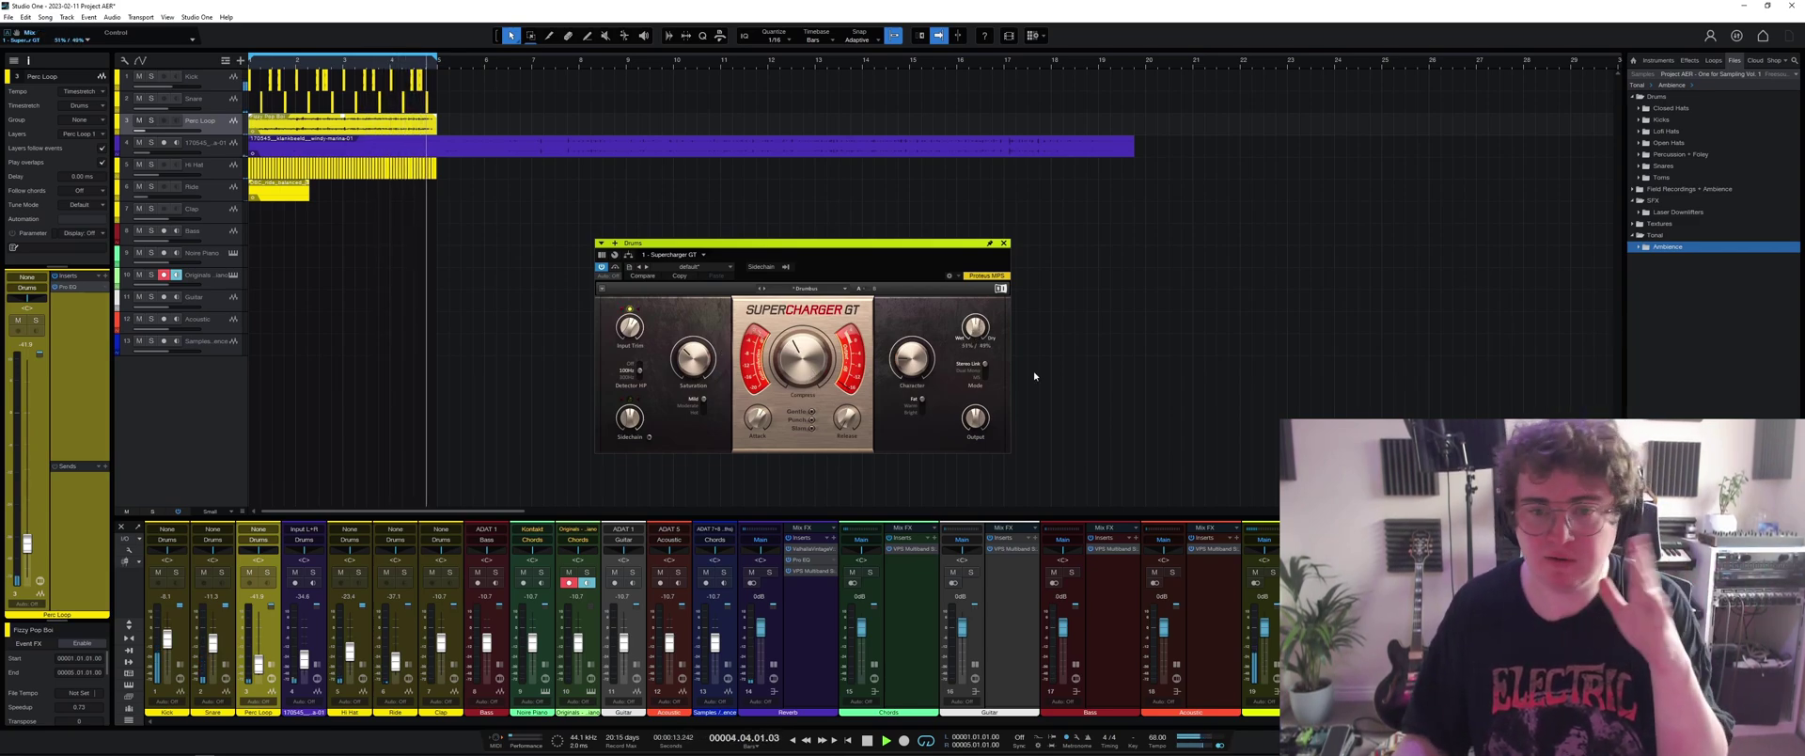
pyautogui.press('space')
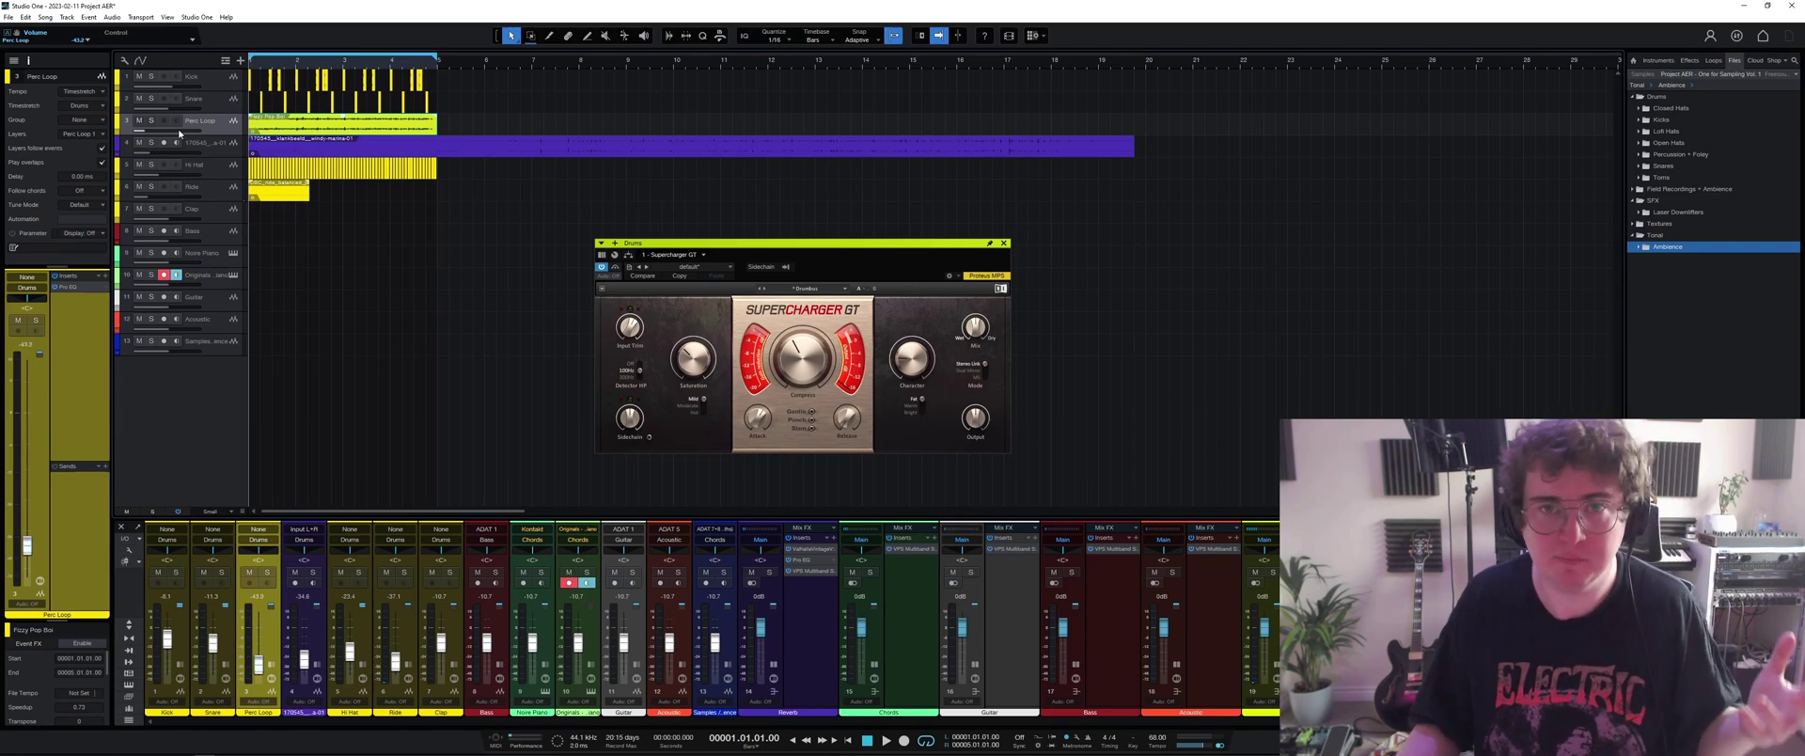
# Compare the beat with Supercharger GT bypassed and active, lower the Perc Loop volume slightly, and close the plug-in.
pyautogui.press('space')
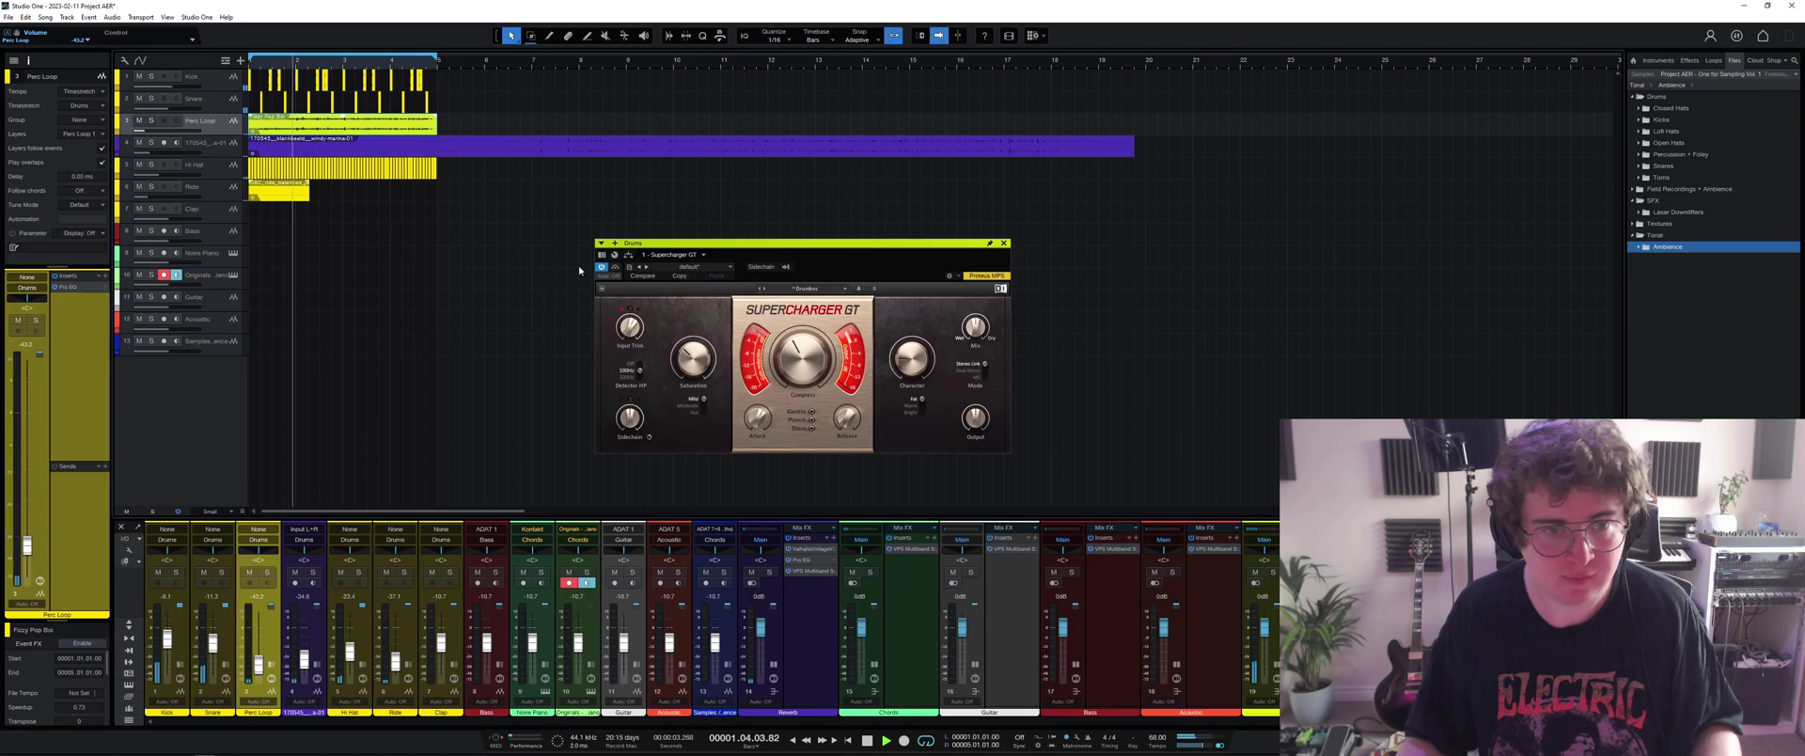
pyautogui.click(614, 267)
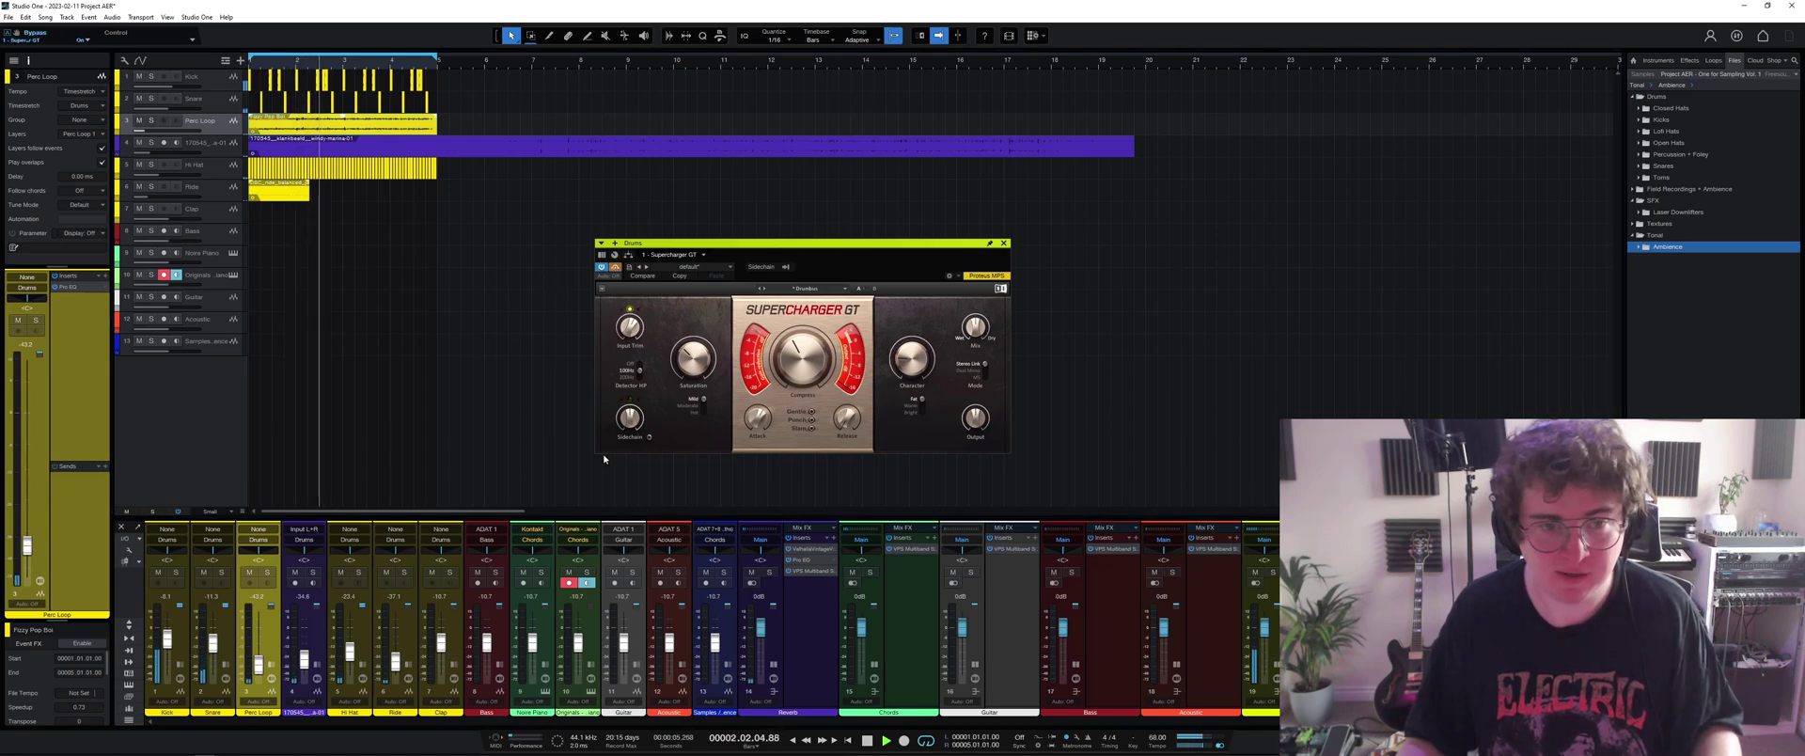
pyautogui.click(614, 268)
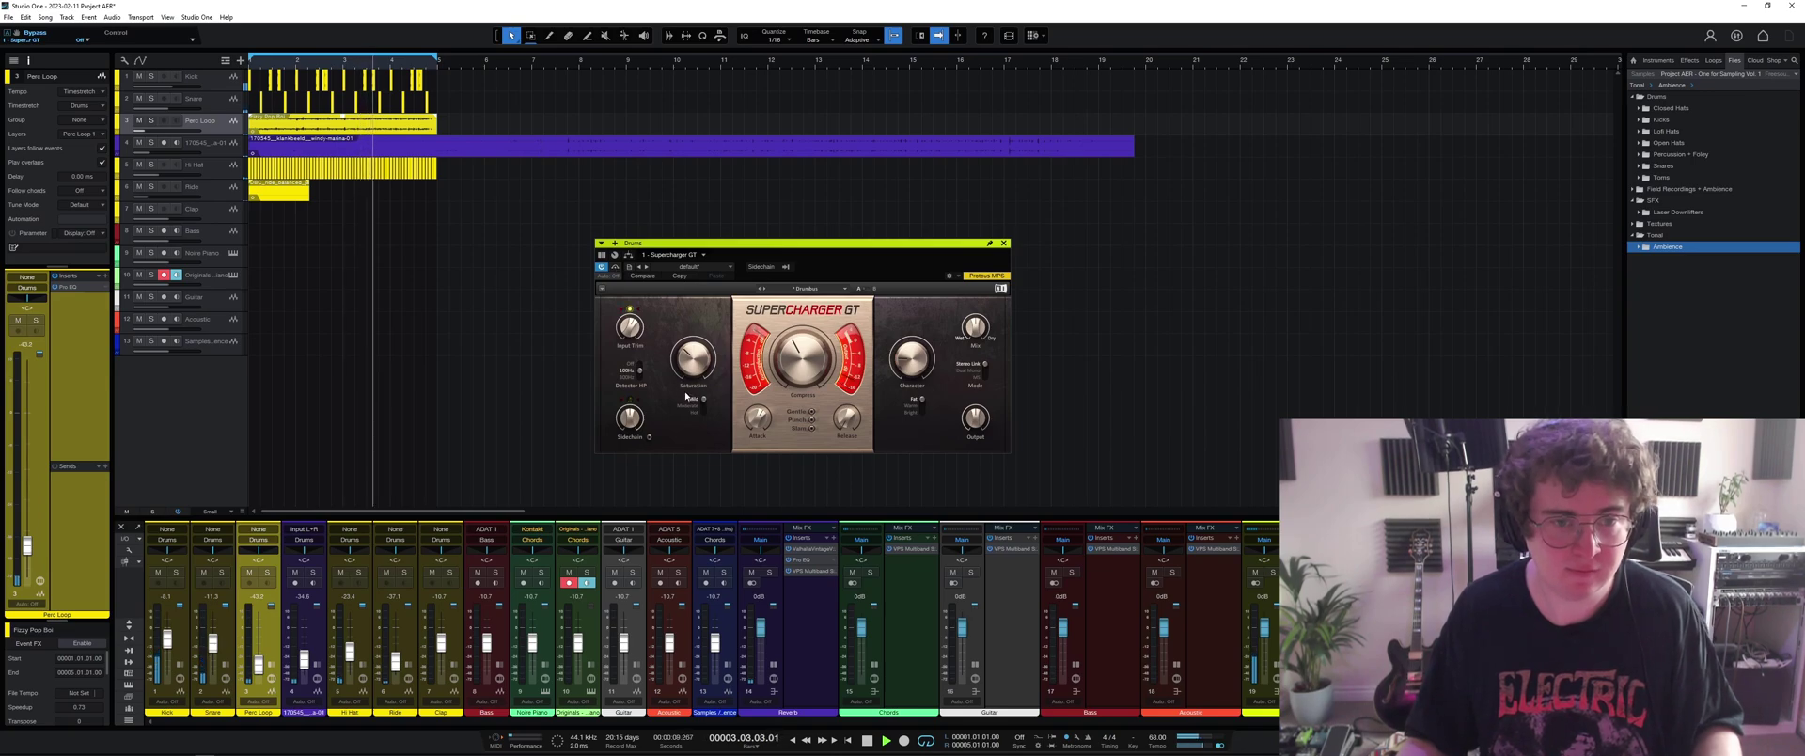
pyautogui.moveTo(151, 131); pyautogui.dragTo(143, 133)
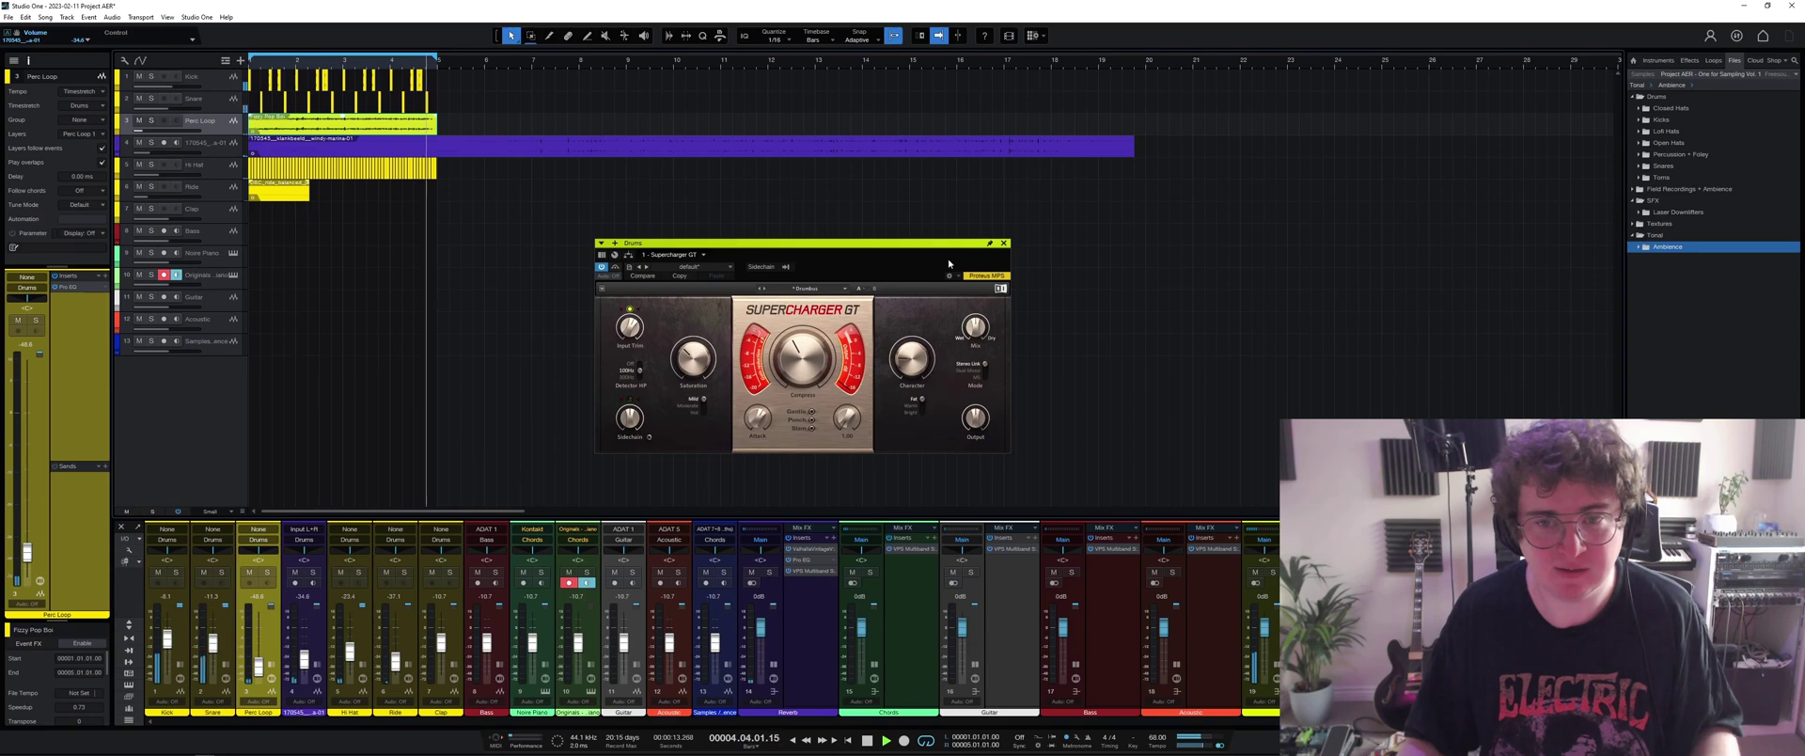
pyautogui.click(1002, 245)
pyautogui.press('space')
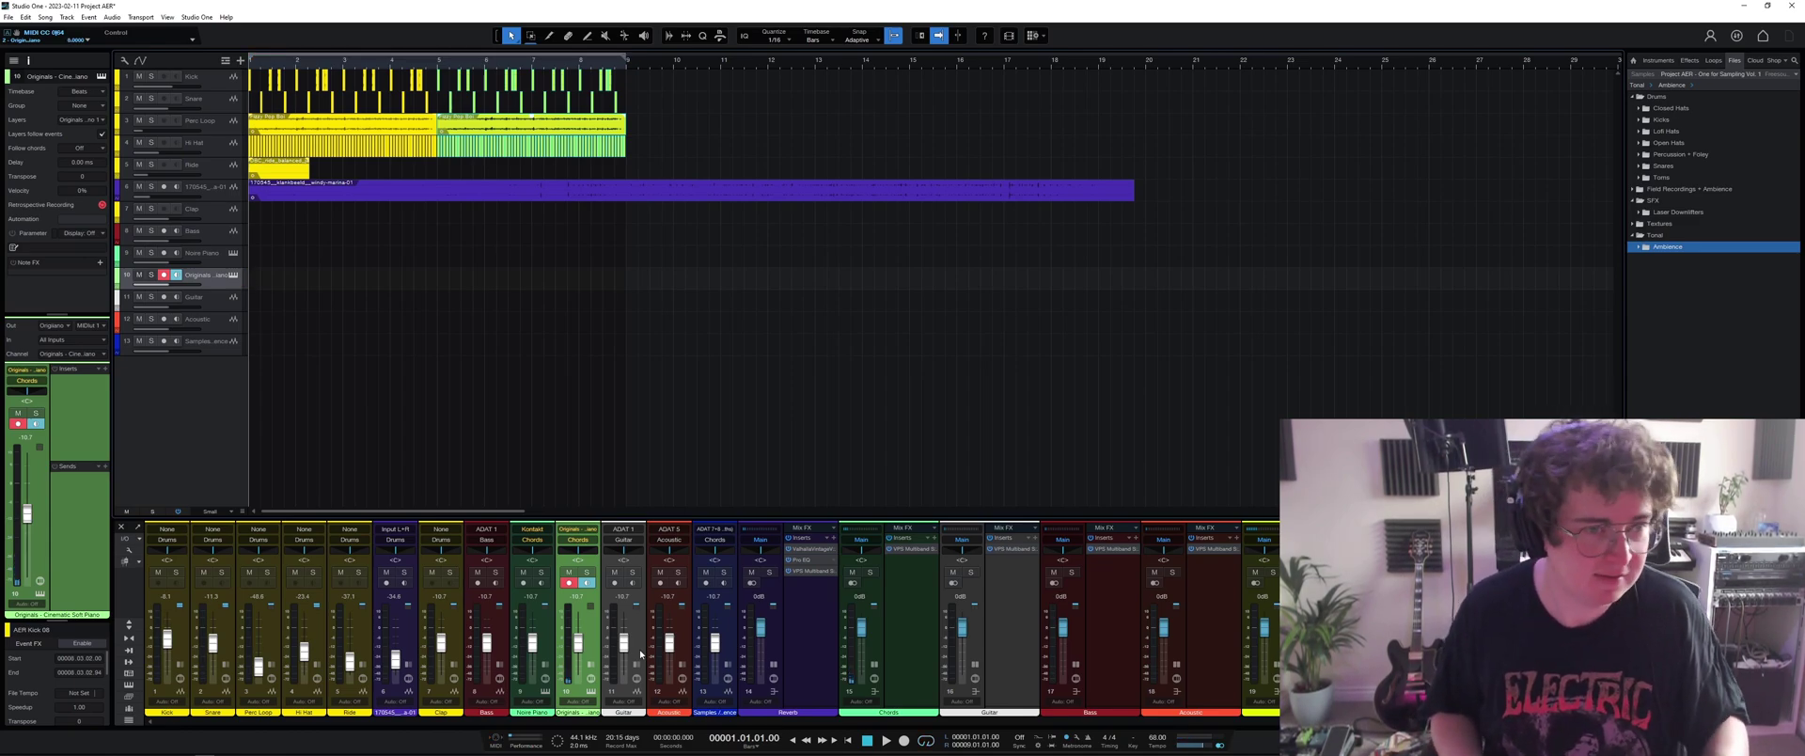
# Record a chord part on the Cinematic Soft Piano track and open the take in an enlarged note editor.
pyautogui.press('KP_Multiply')
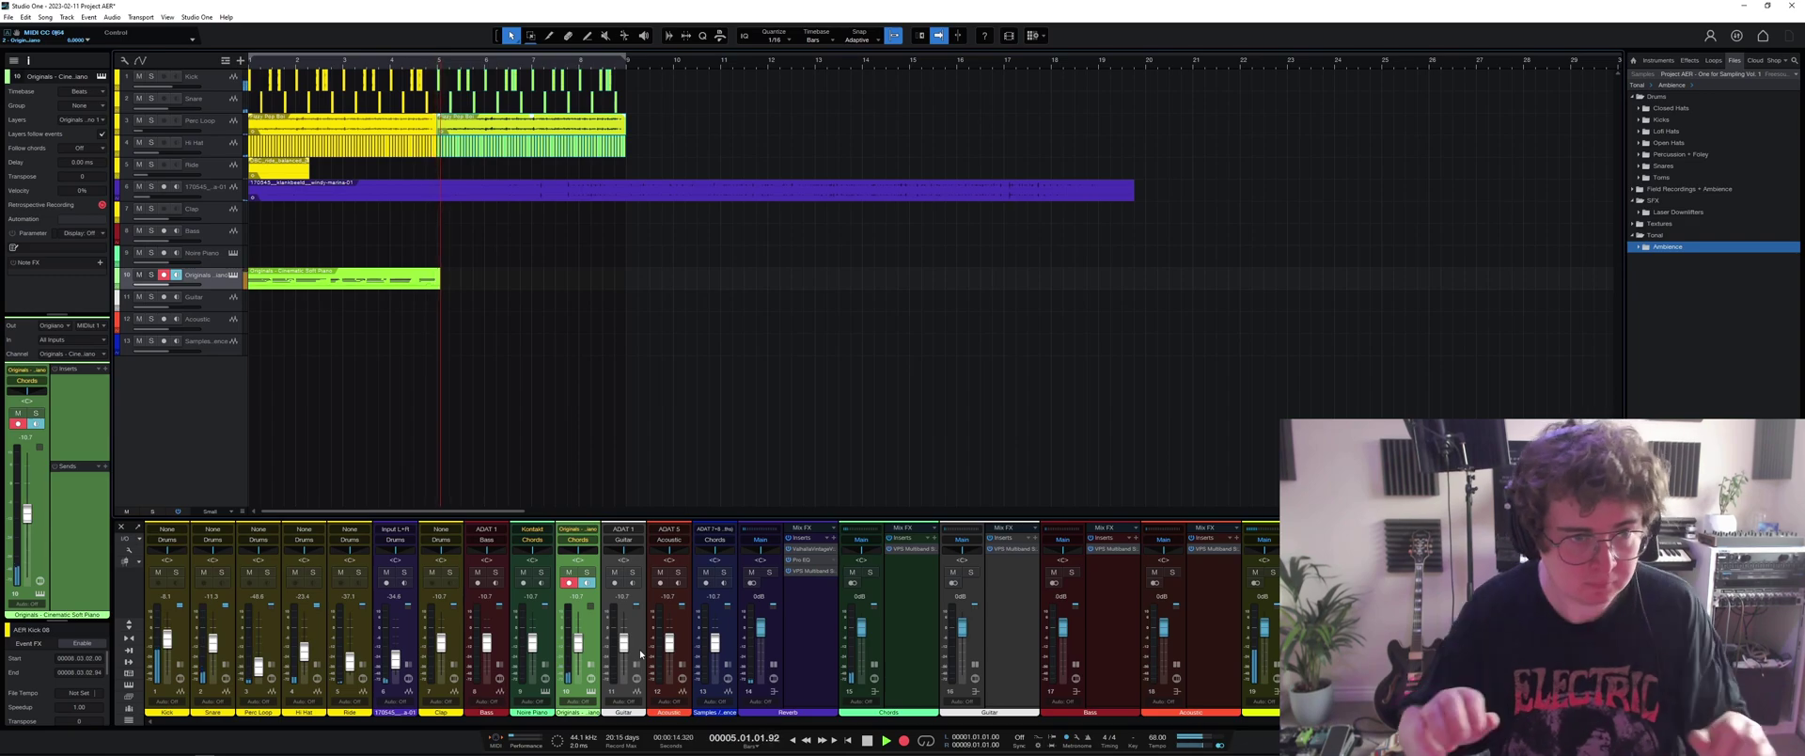
pyautogui.press('space')
pyautogui.doubleClick(444, 280)
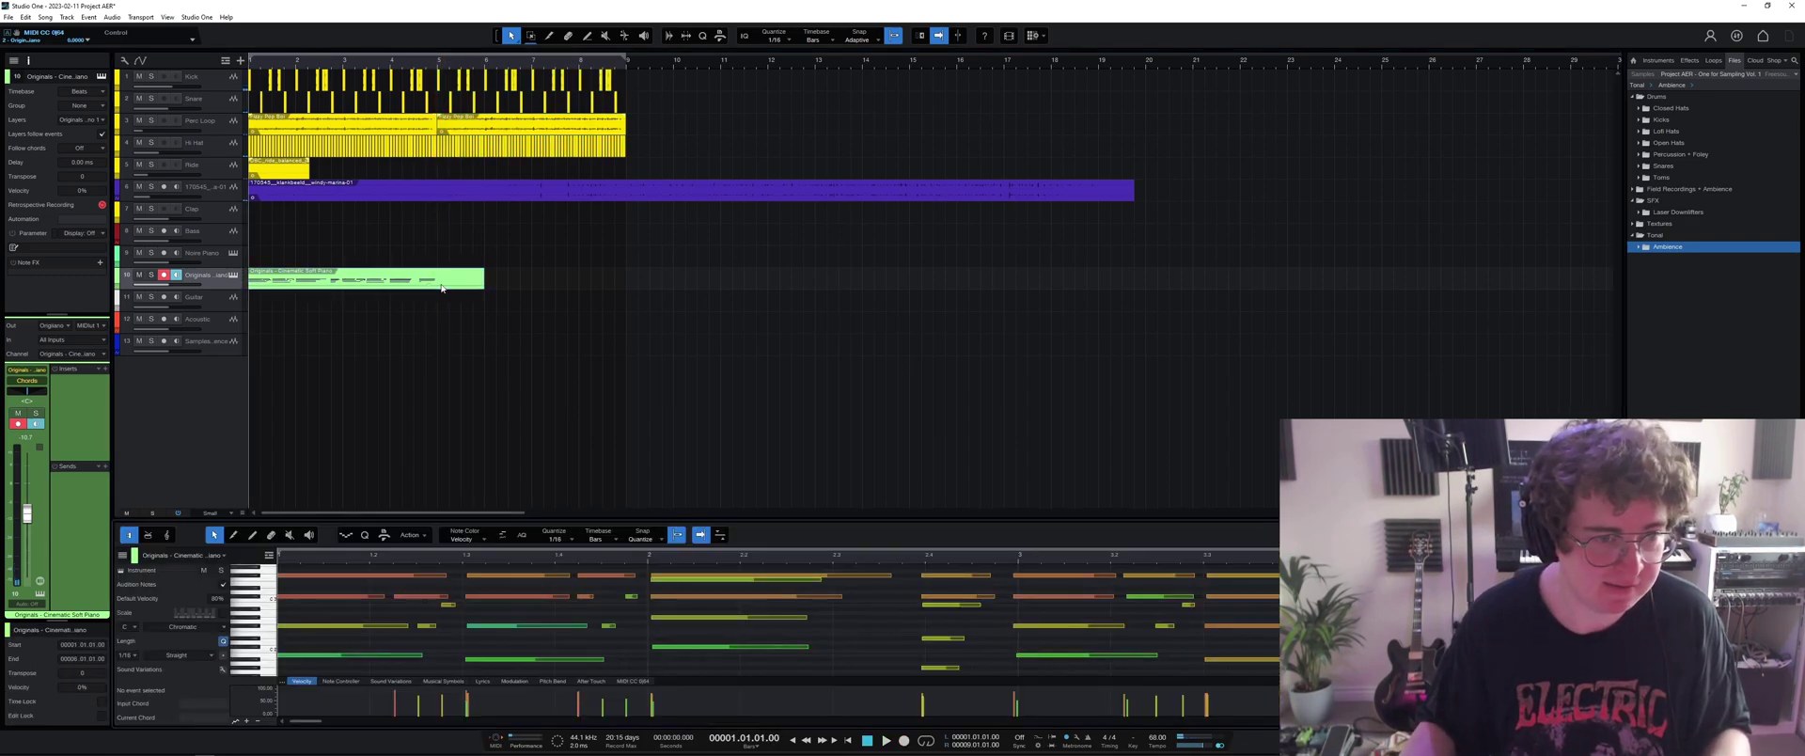
pyautogui.moveTo(842, 519); pyautogui.dragTo(819, 374)
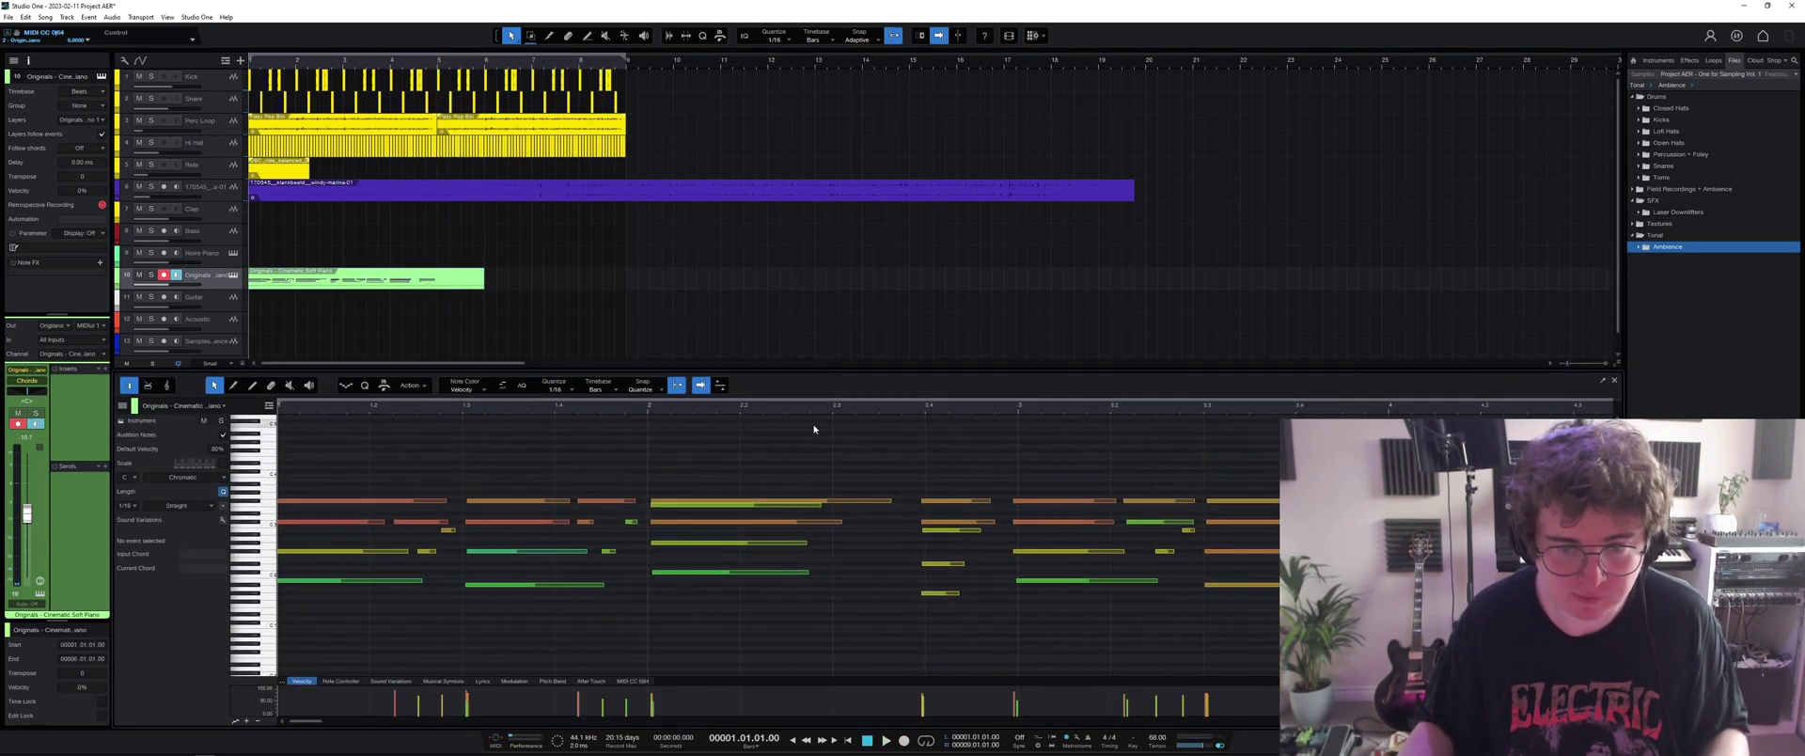
# Trim the piano event to four bars, check its MIDI CC 064 lane, and duplicate the event over the next four bars.
pyautogui.moveTo(1067, 571)
pyautogui.mouseDown()
pyautogui.moveTo(1155, 573)
pyautogui.moveTo(1133, 575)
pyautogui.mouseUp()
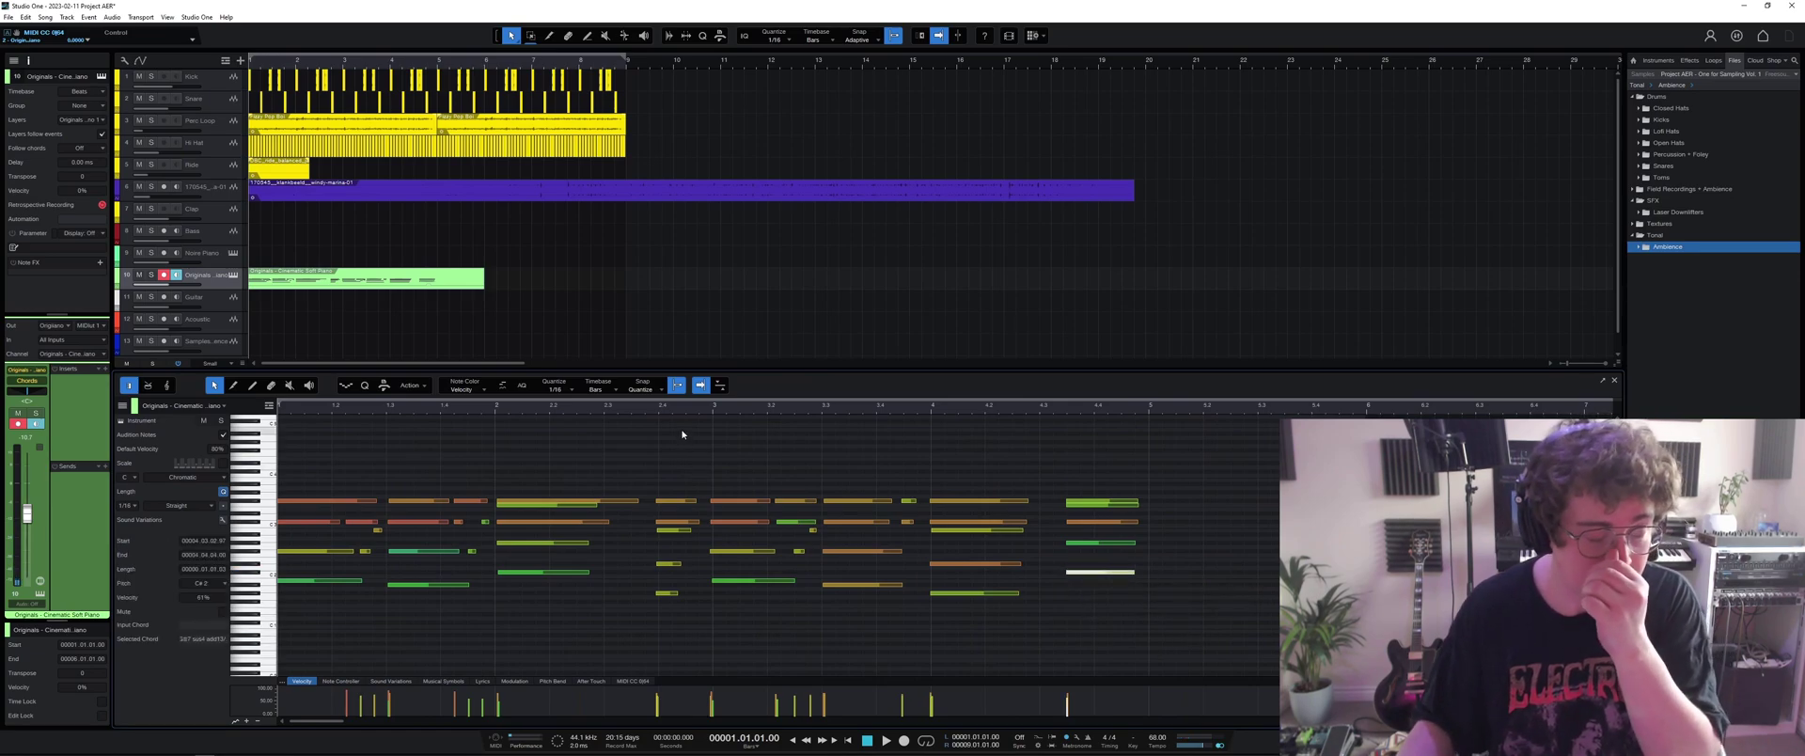
pyautogui.moveTo(483, 276); pyautogui.dragTo(438, 278)
pyautogui.click(634, 682)
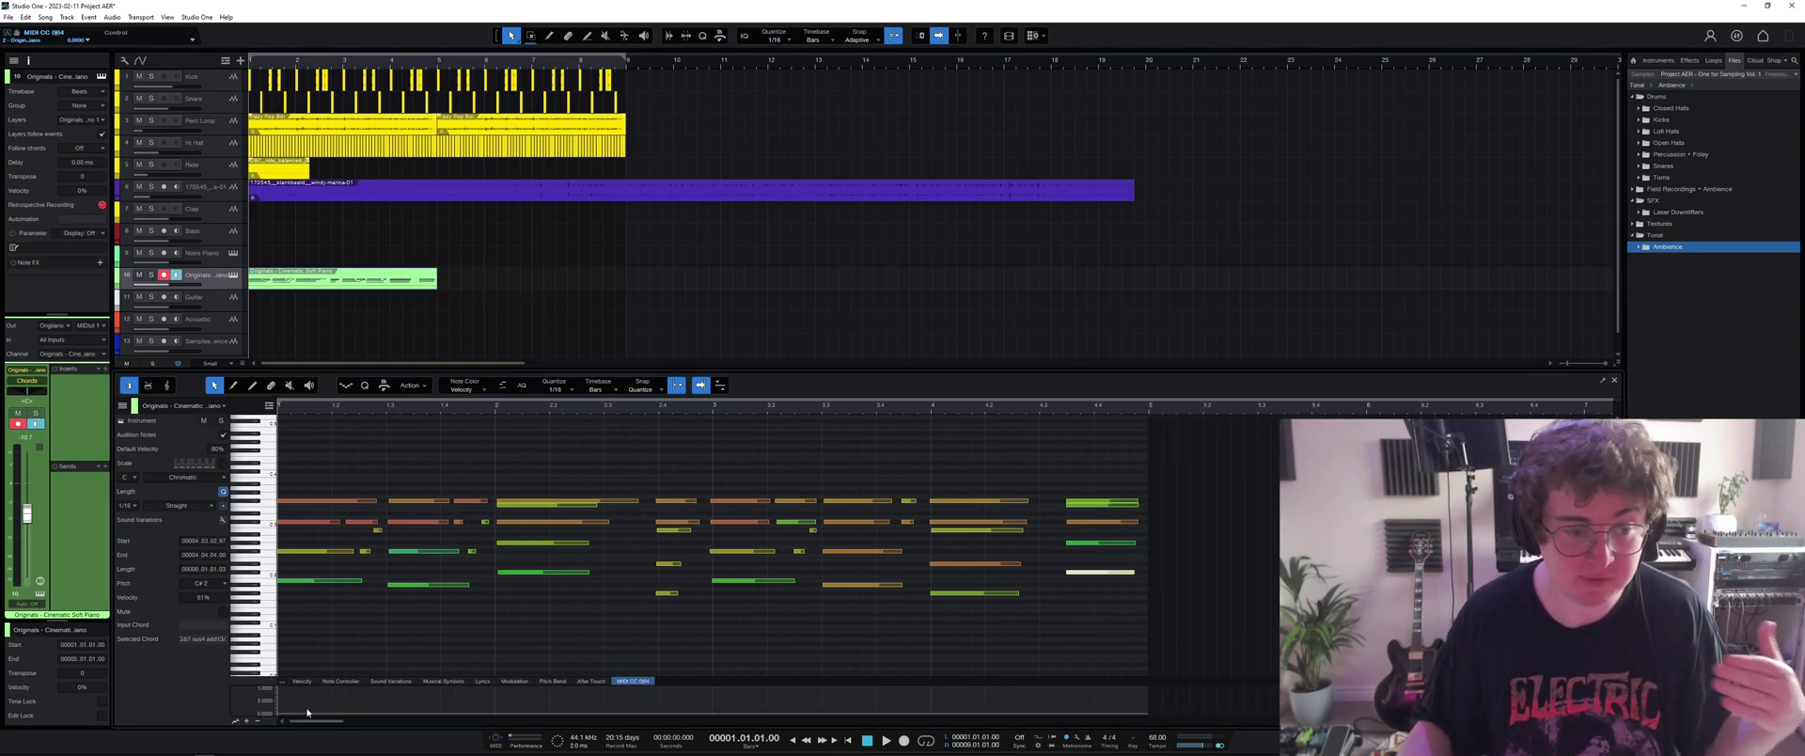
pyautogui.click(285, 714)
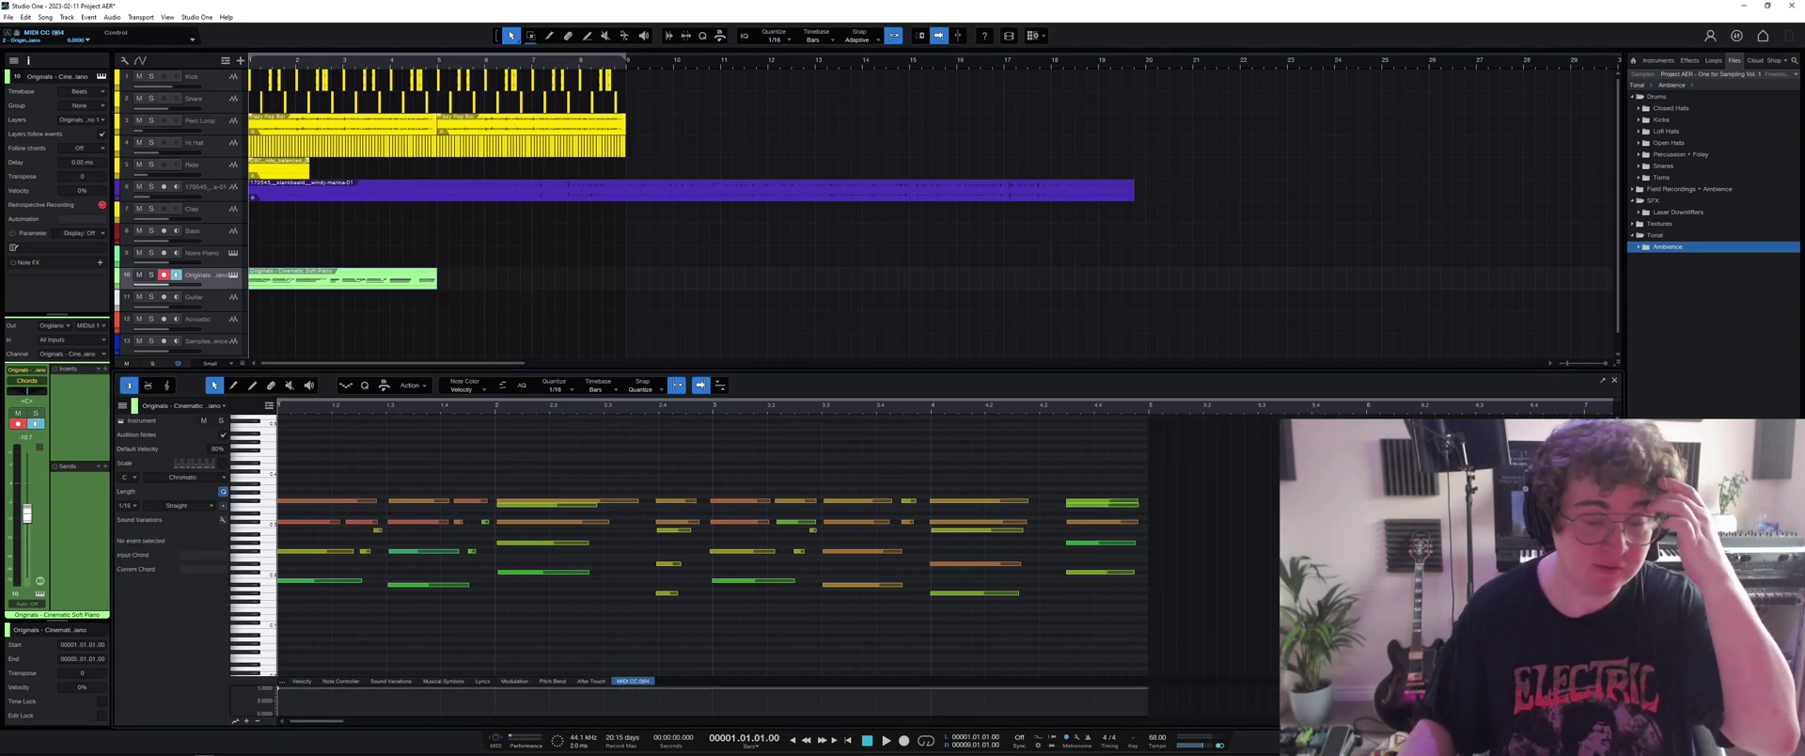
pyautogui.press('F2')
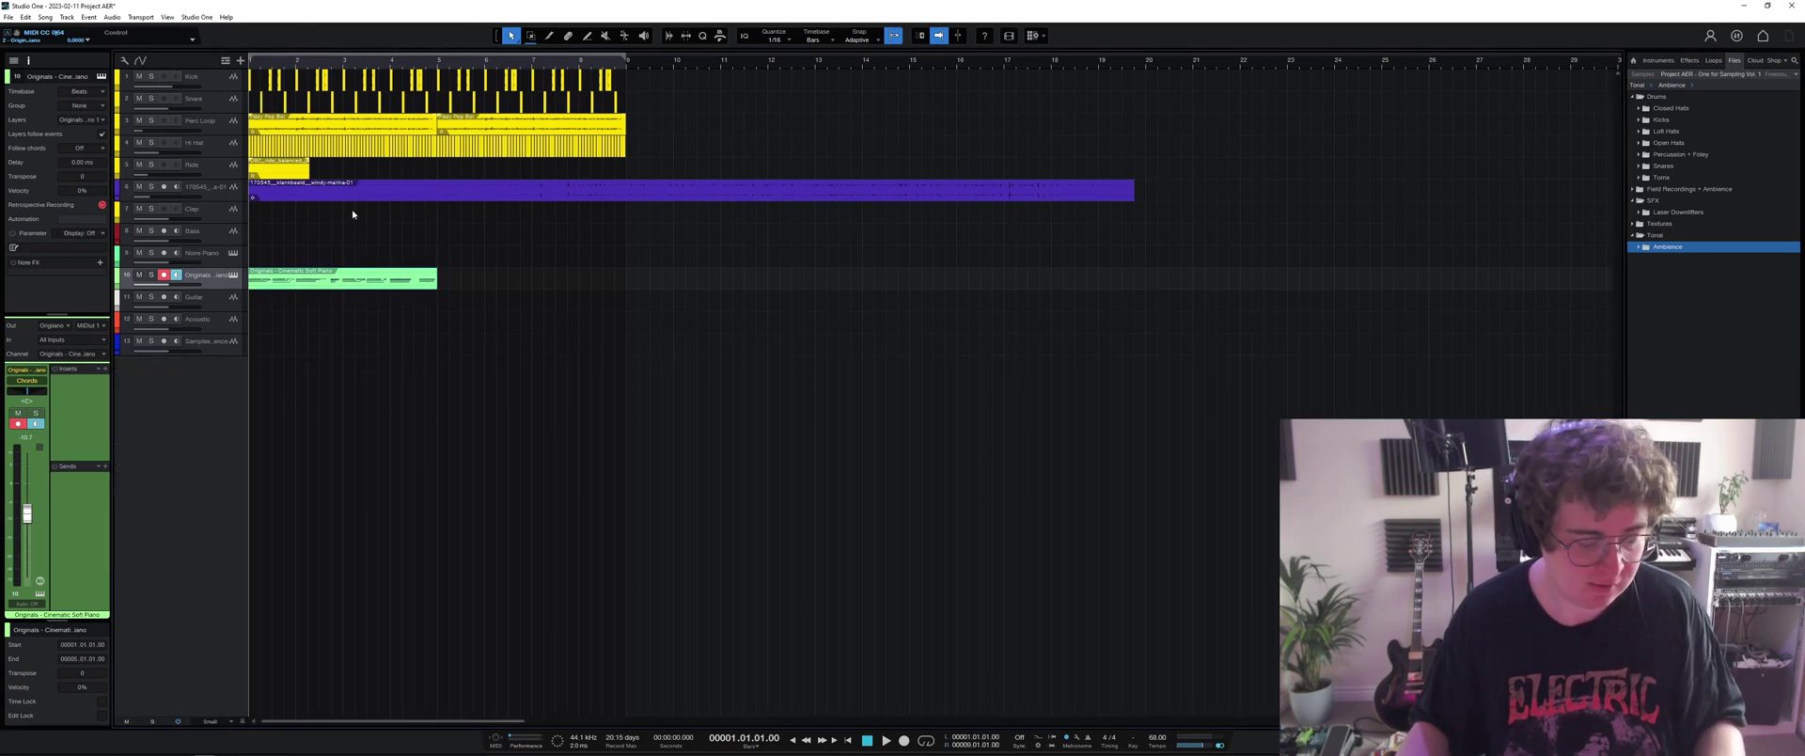
pyautogui.press('d')
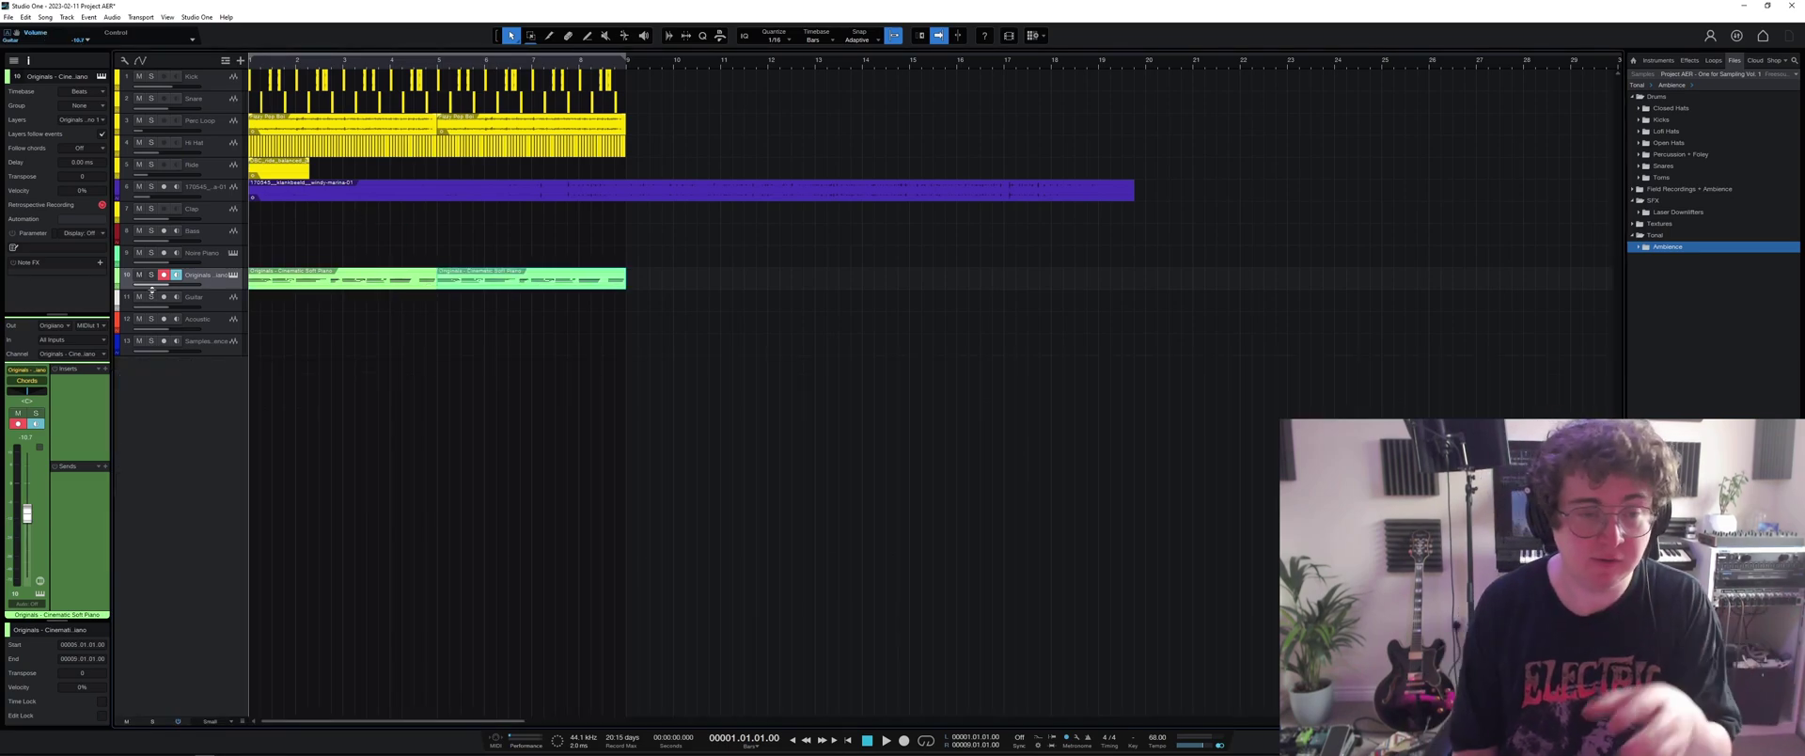
# Play the beat with the piano chords, then add a Reverb send to the Cinematic Soft Piano channel and lower its level.
pyautogui.press('space')
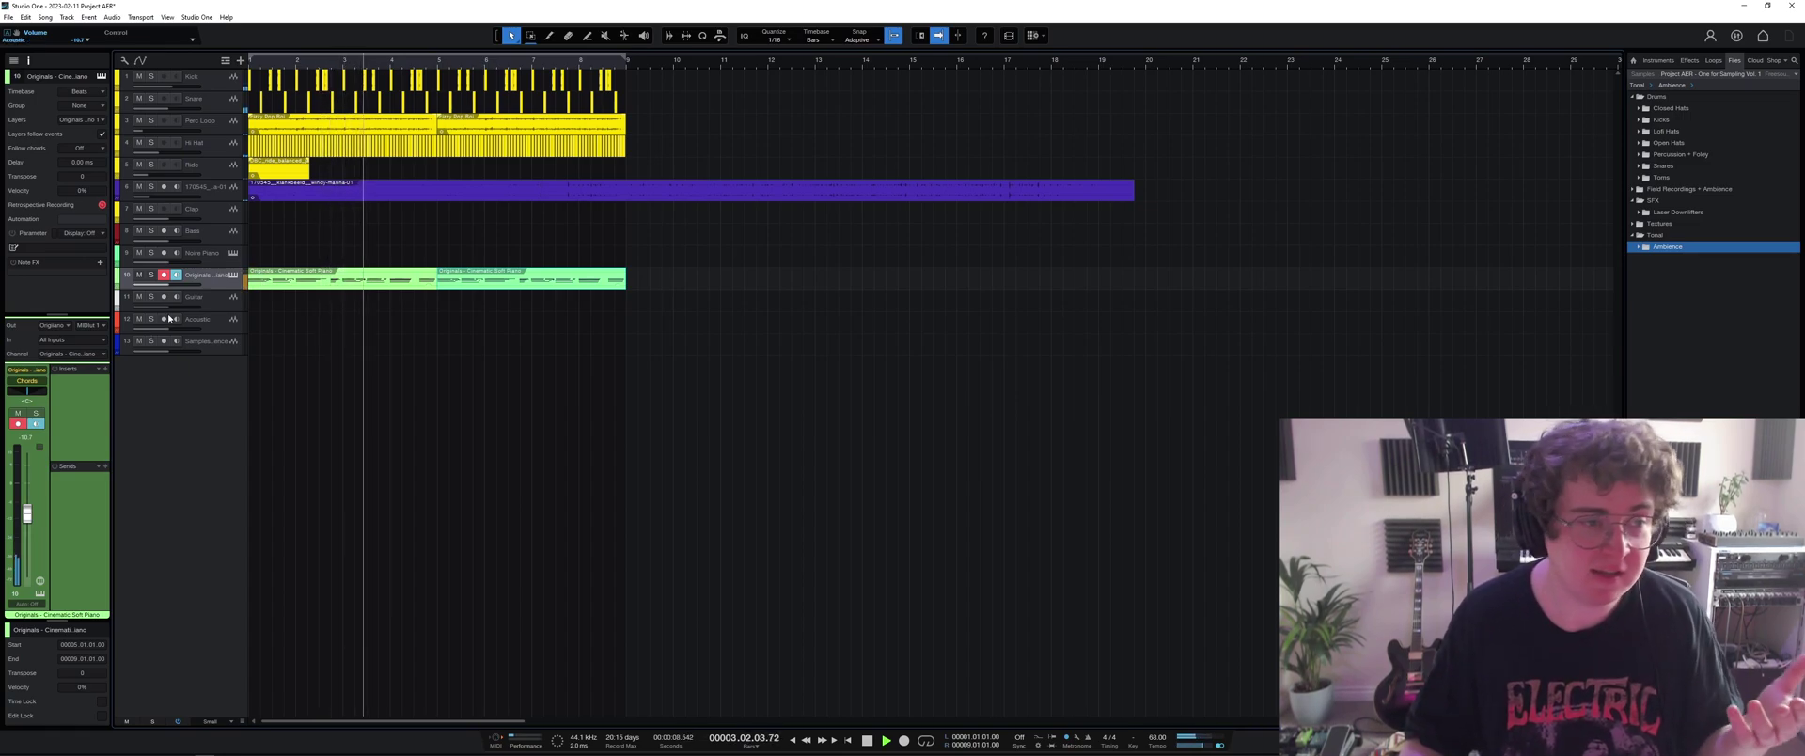
pyautogui.press('space')
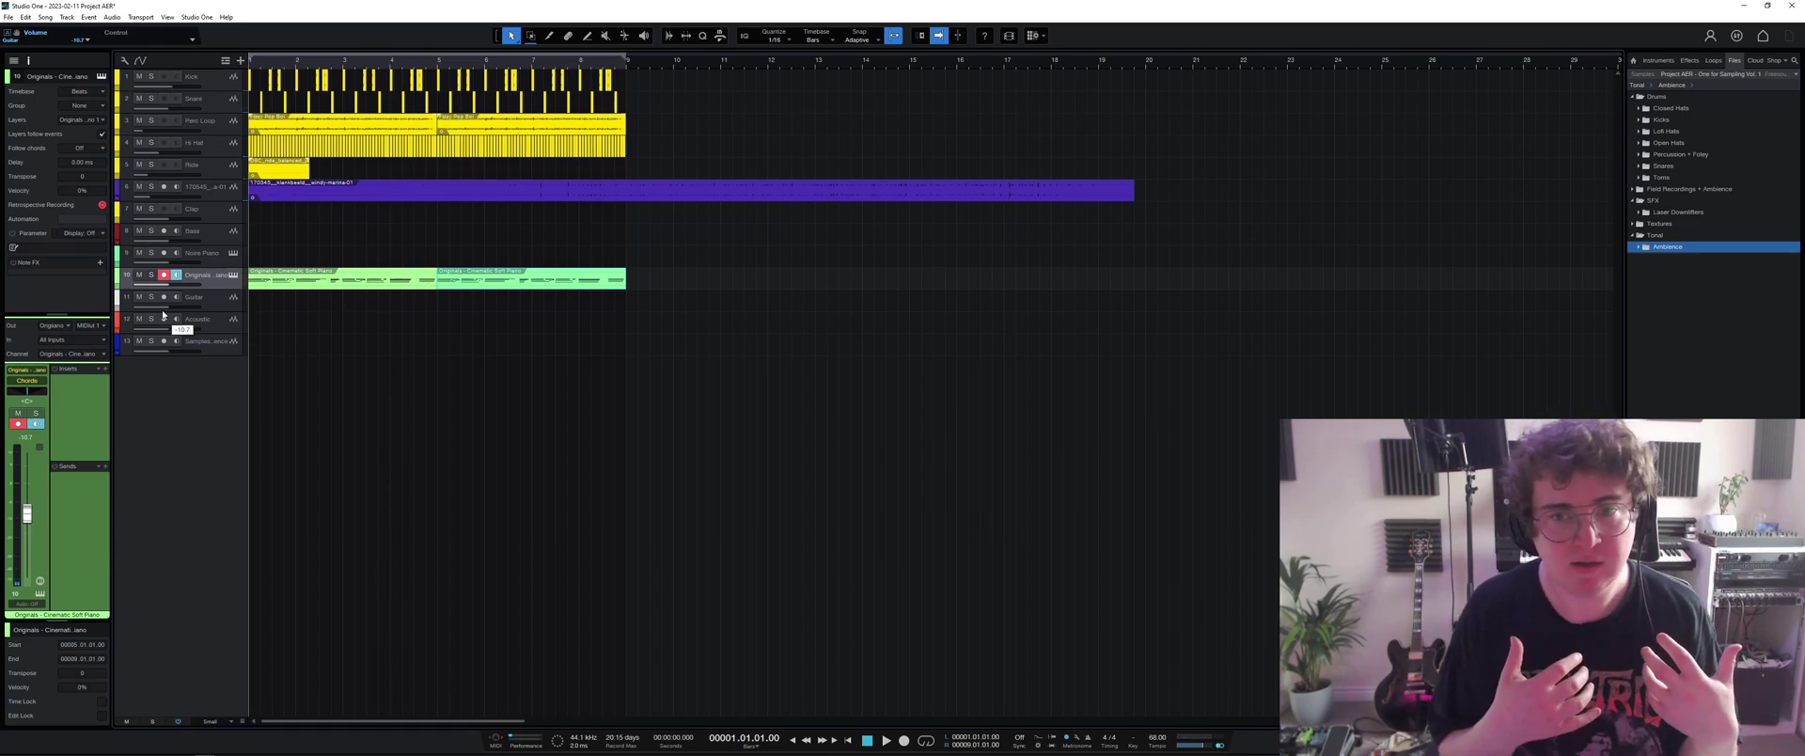
pyautogui.press('space')
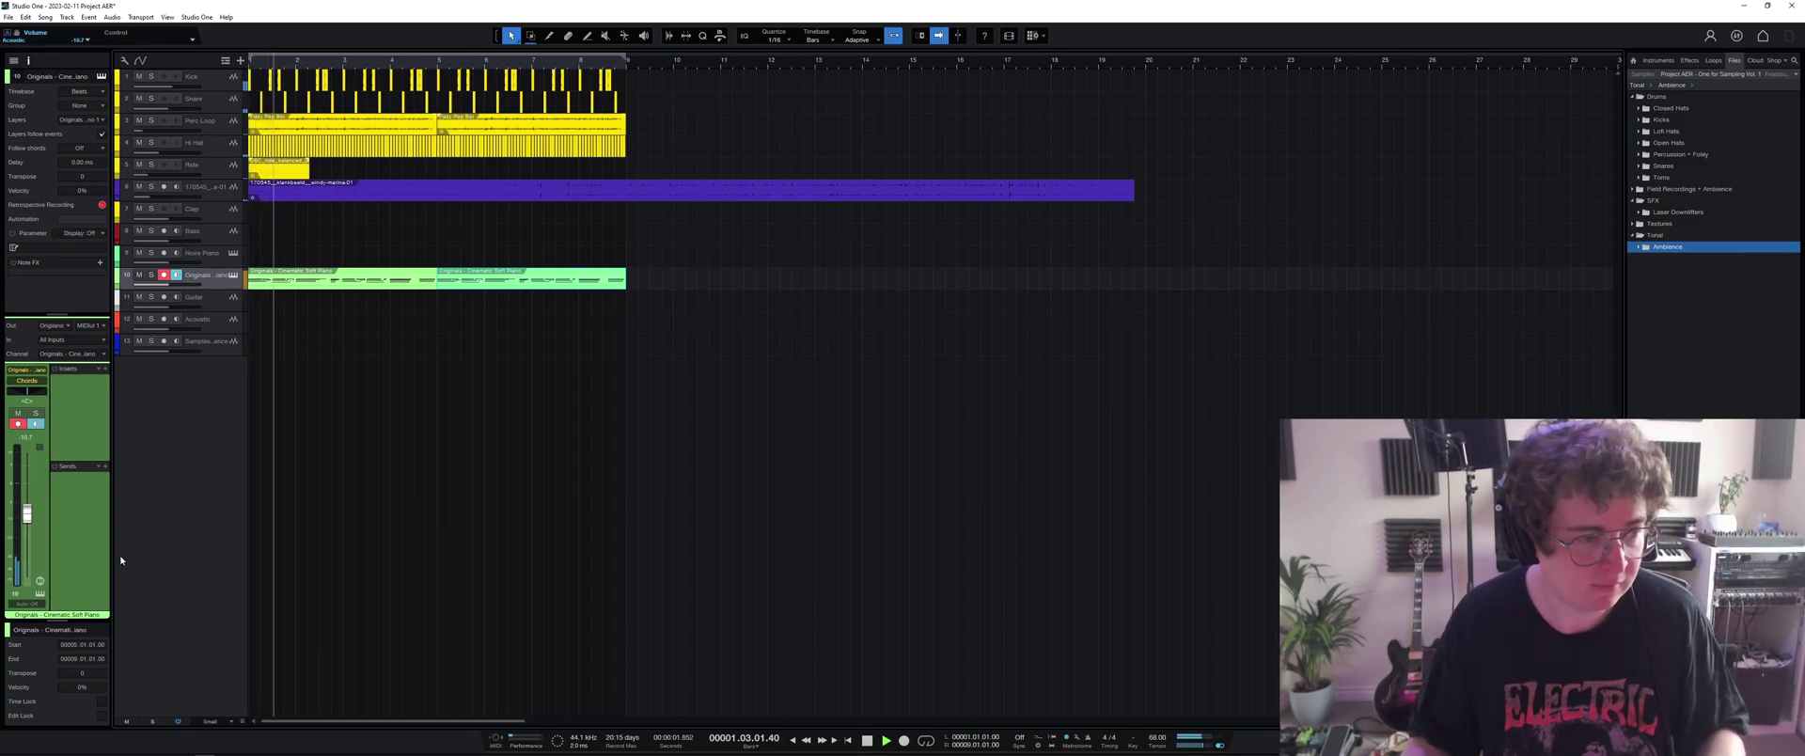
pyautogui.click(104, 465)
pyautogui.click(117, 489)
pyautogui.moveTo(91, 490); pyautogui.dragTo(70, 489)
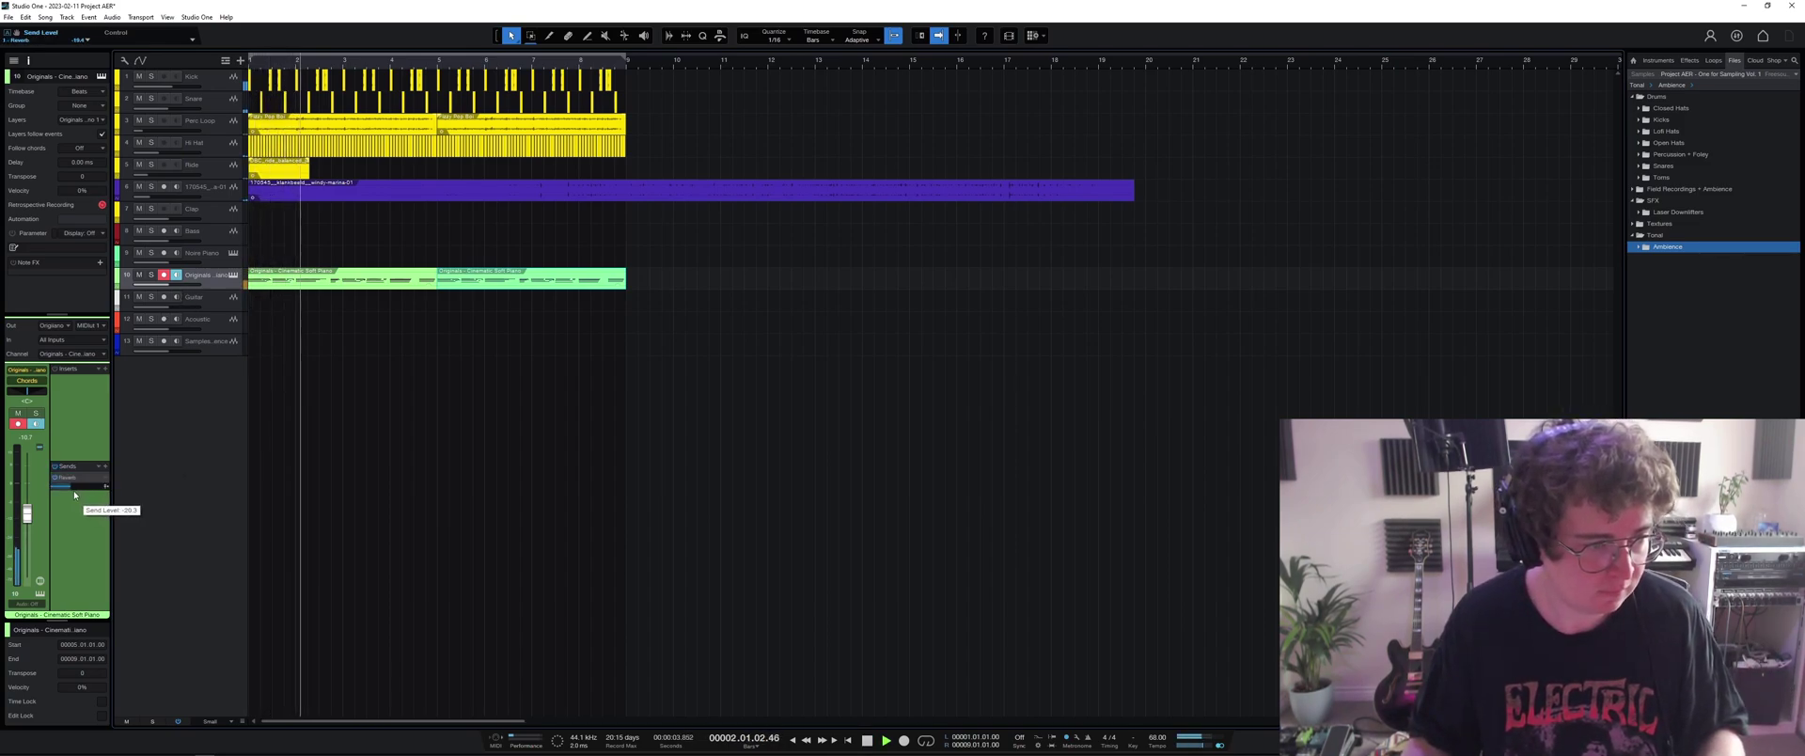
# Load the Jun-6 V preset Under the Basement onto the unused piano track above the chords, replacing its Kontakt instrument.
pyautogui.click(1656, 60)
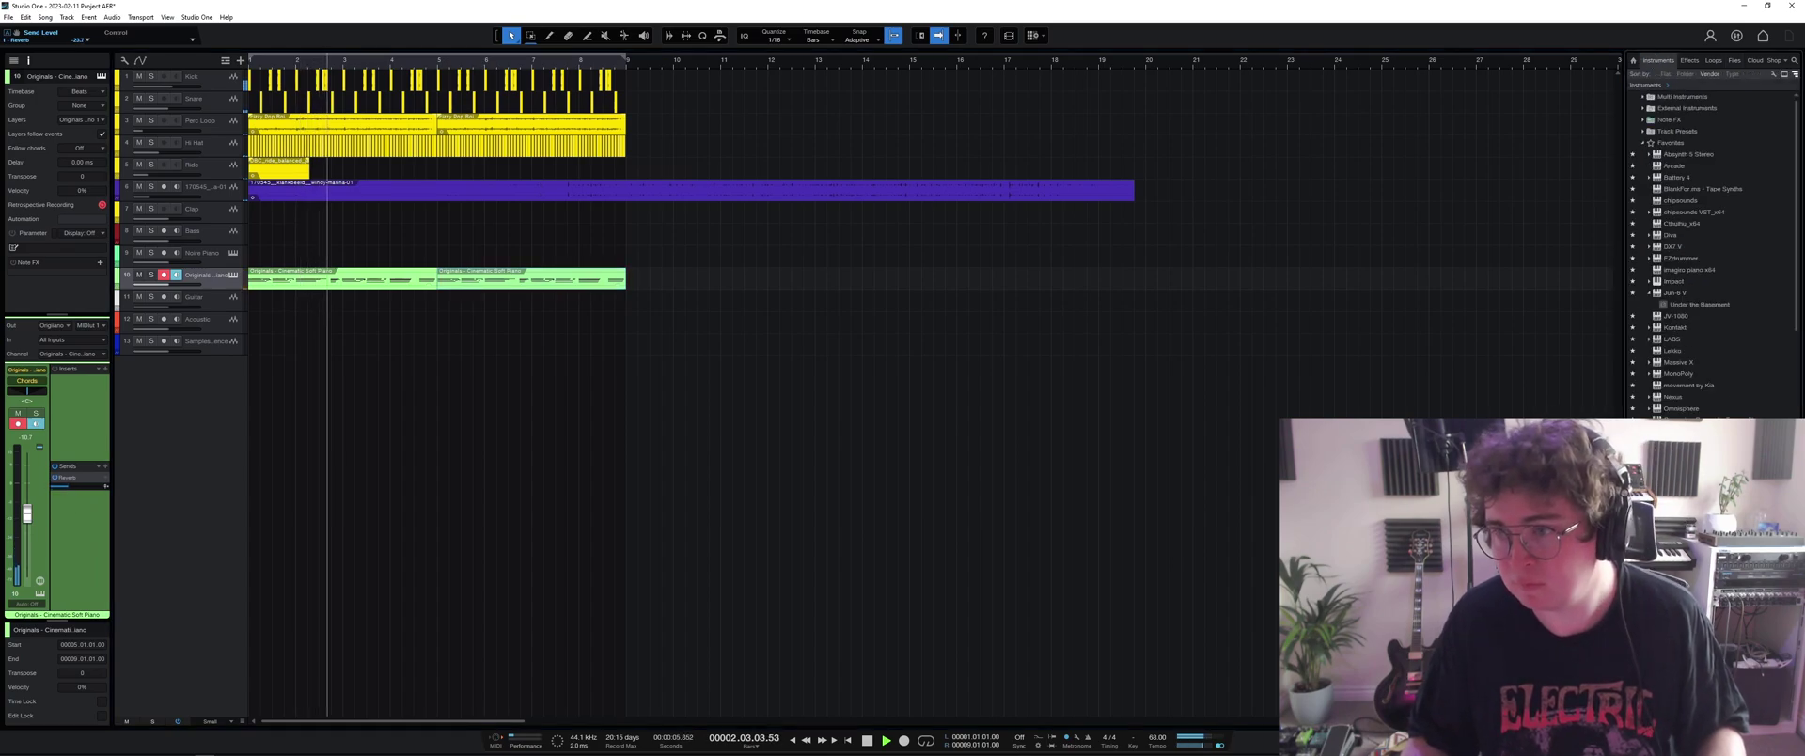
pyautogui.click(1700, 304)
pyautogui.press('space')
pyautogui.moveTo(5, 384); pyautogui.dragTo(366, 294)
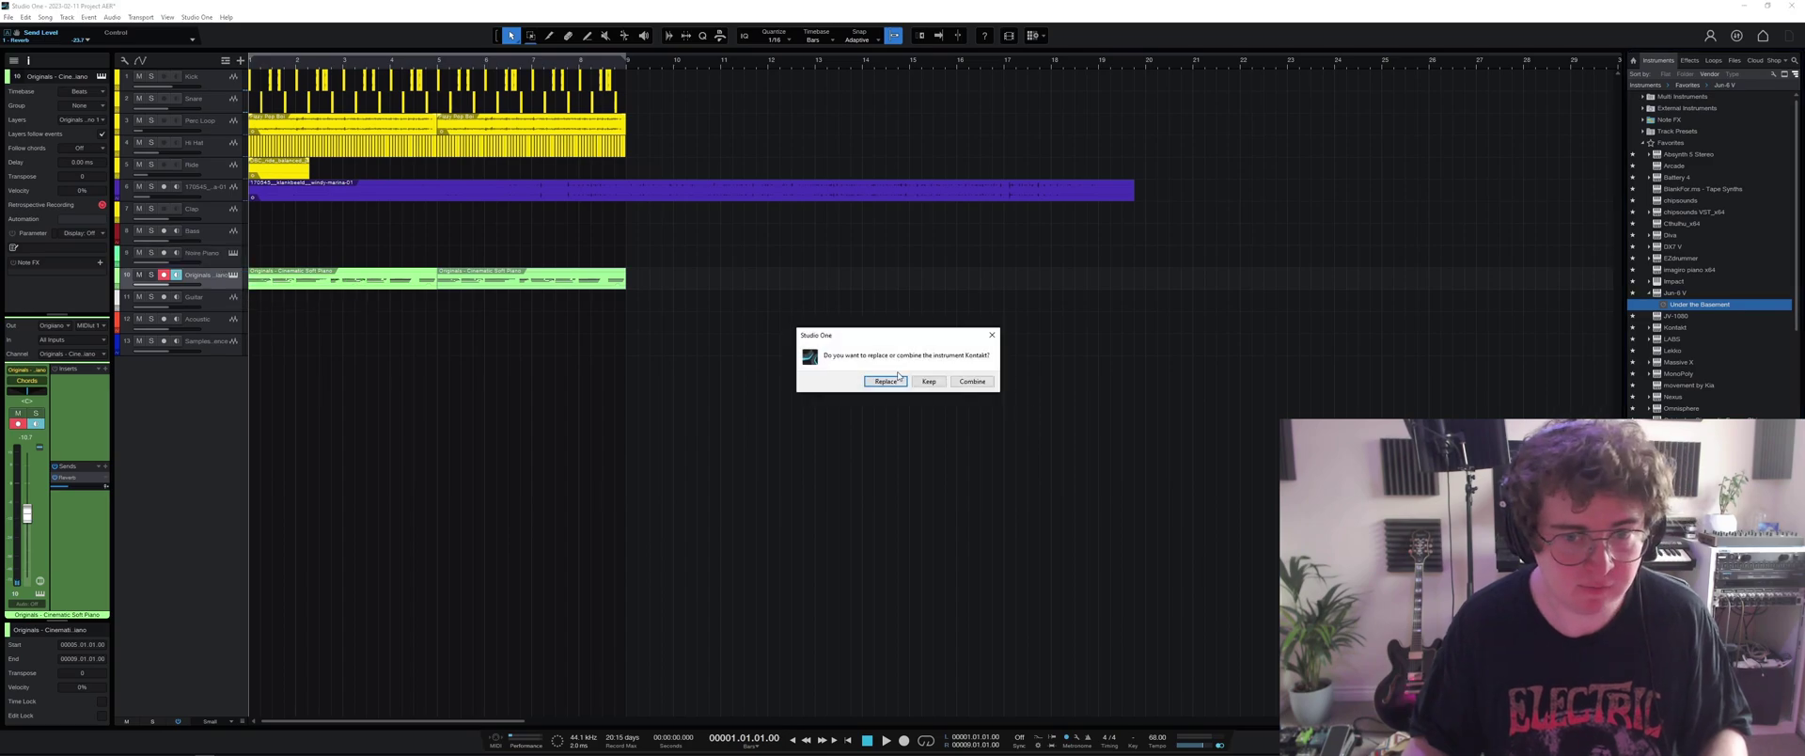
pyautogui.click(886, 380)
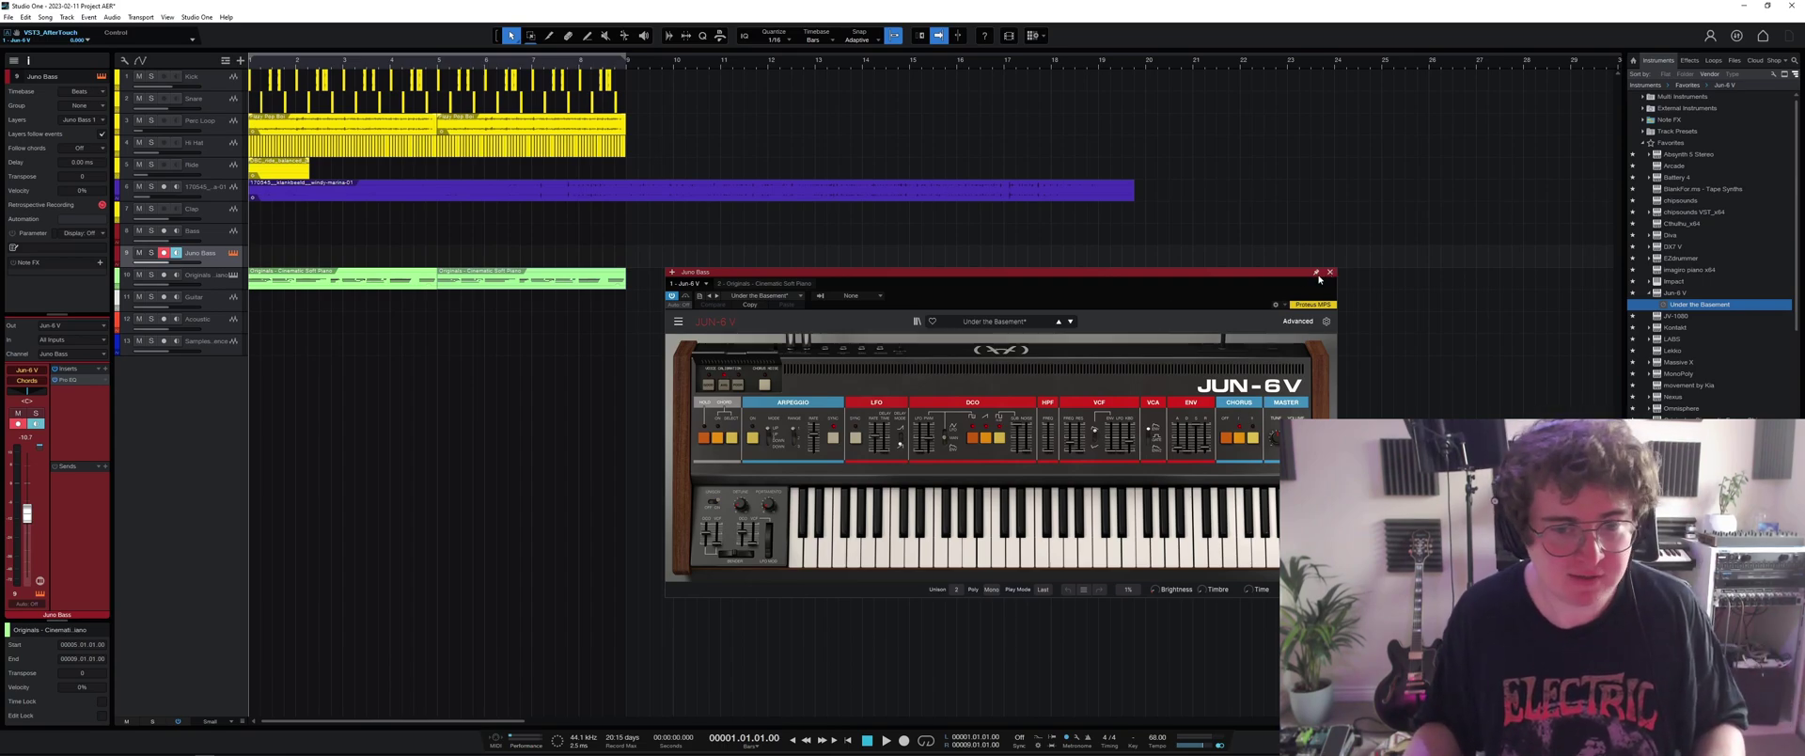
# Record a four-bar bass part on the Juno Bass track and open the take in the note editor without the synth window.
pyautogui.press('KP_Multiply')
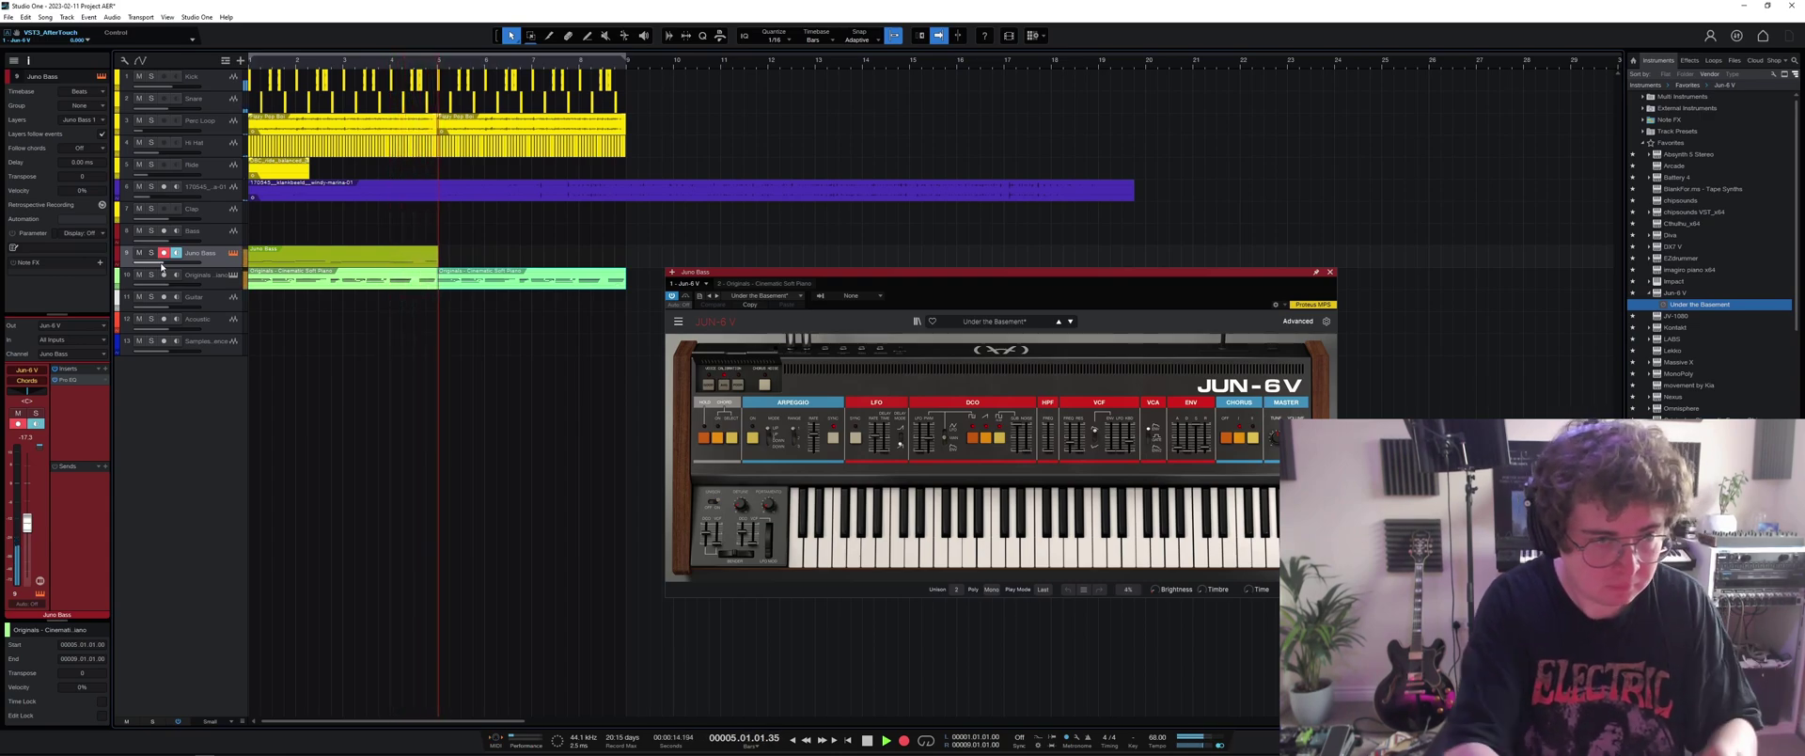
pyautogui.press('space')
pyautogui.doubleClick(410, 263)
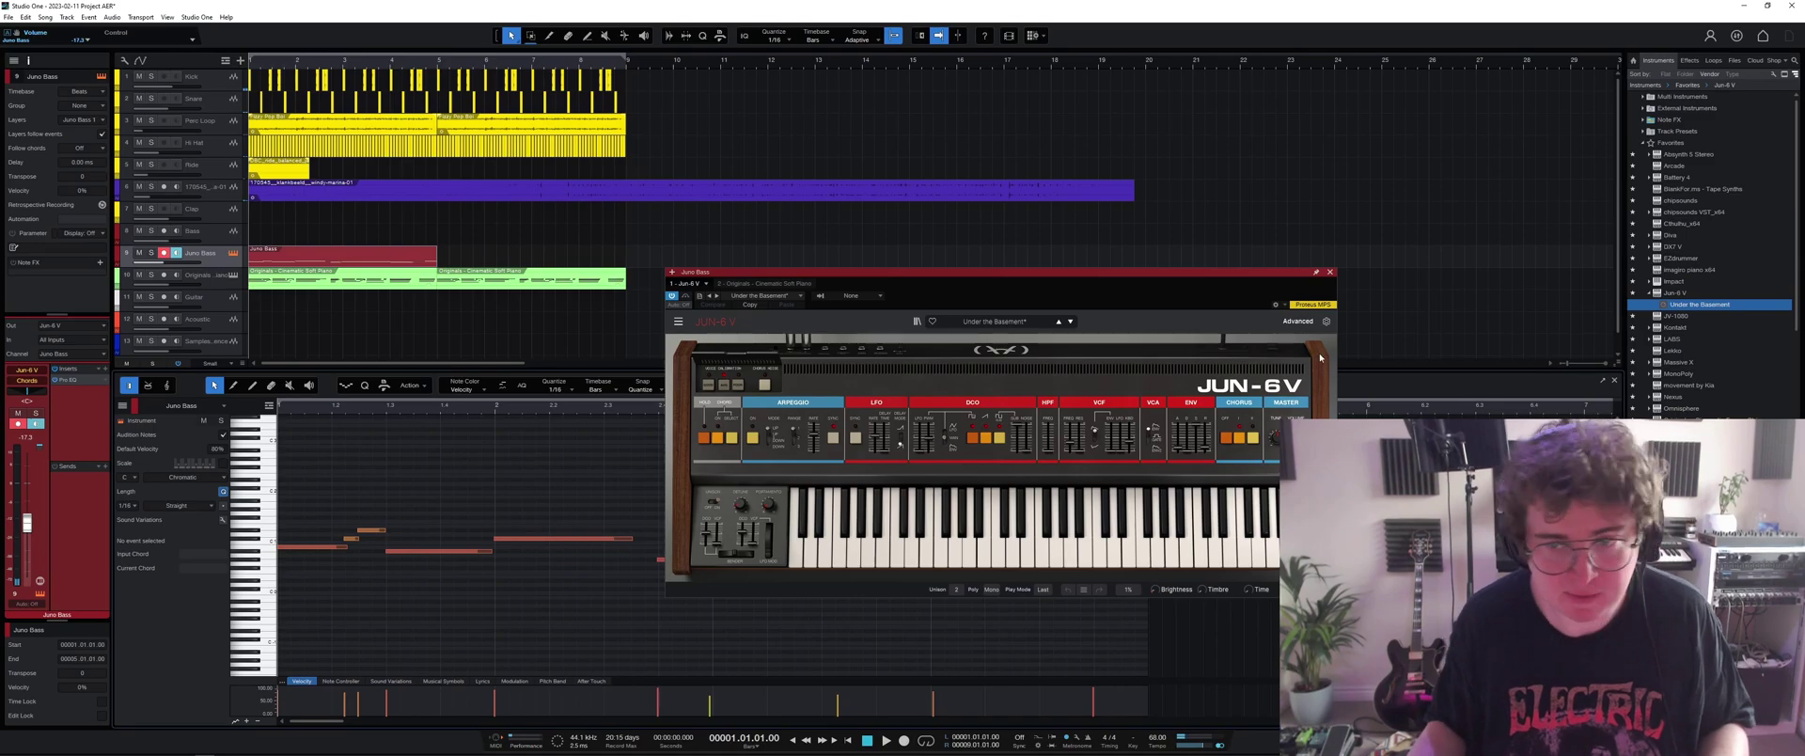
pyautogui.click(1329, 272)
# Extend the final bass note so that it starts earlier, and play the part back from the beginning.
pyautogui.hotkey('ctrl', 'a')
pyautogui.click(1087, 523)
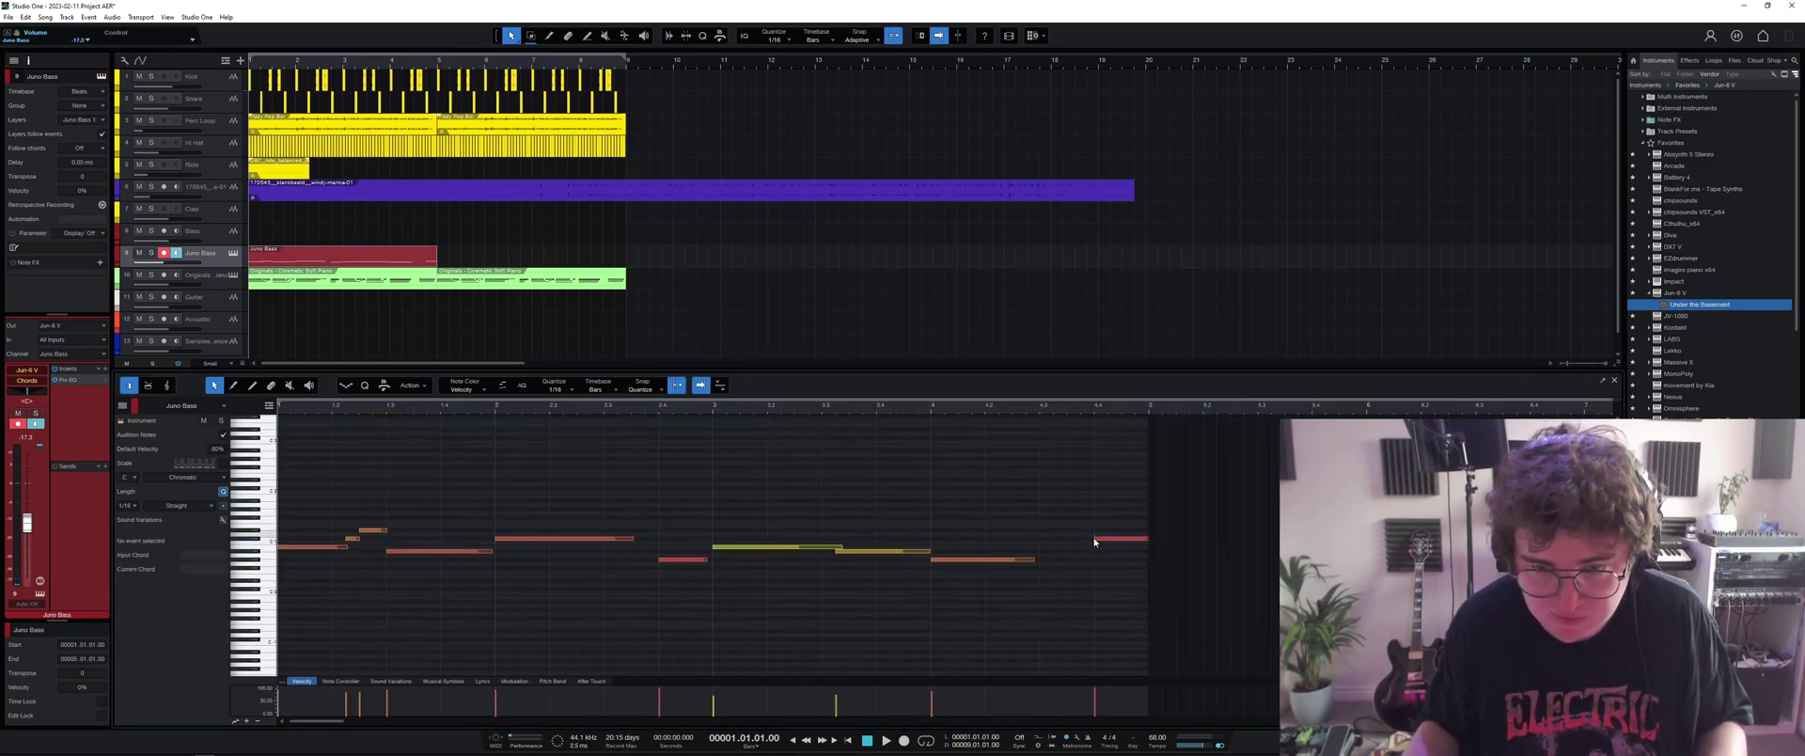
pyautogui.moveTo(1098, 543); pyautogui.dragTo(1067, 542)
pyautogui.press('space')
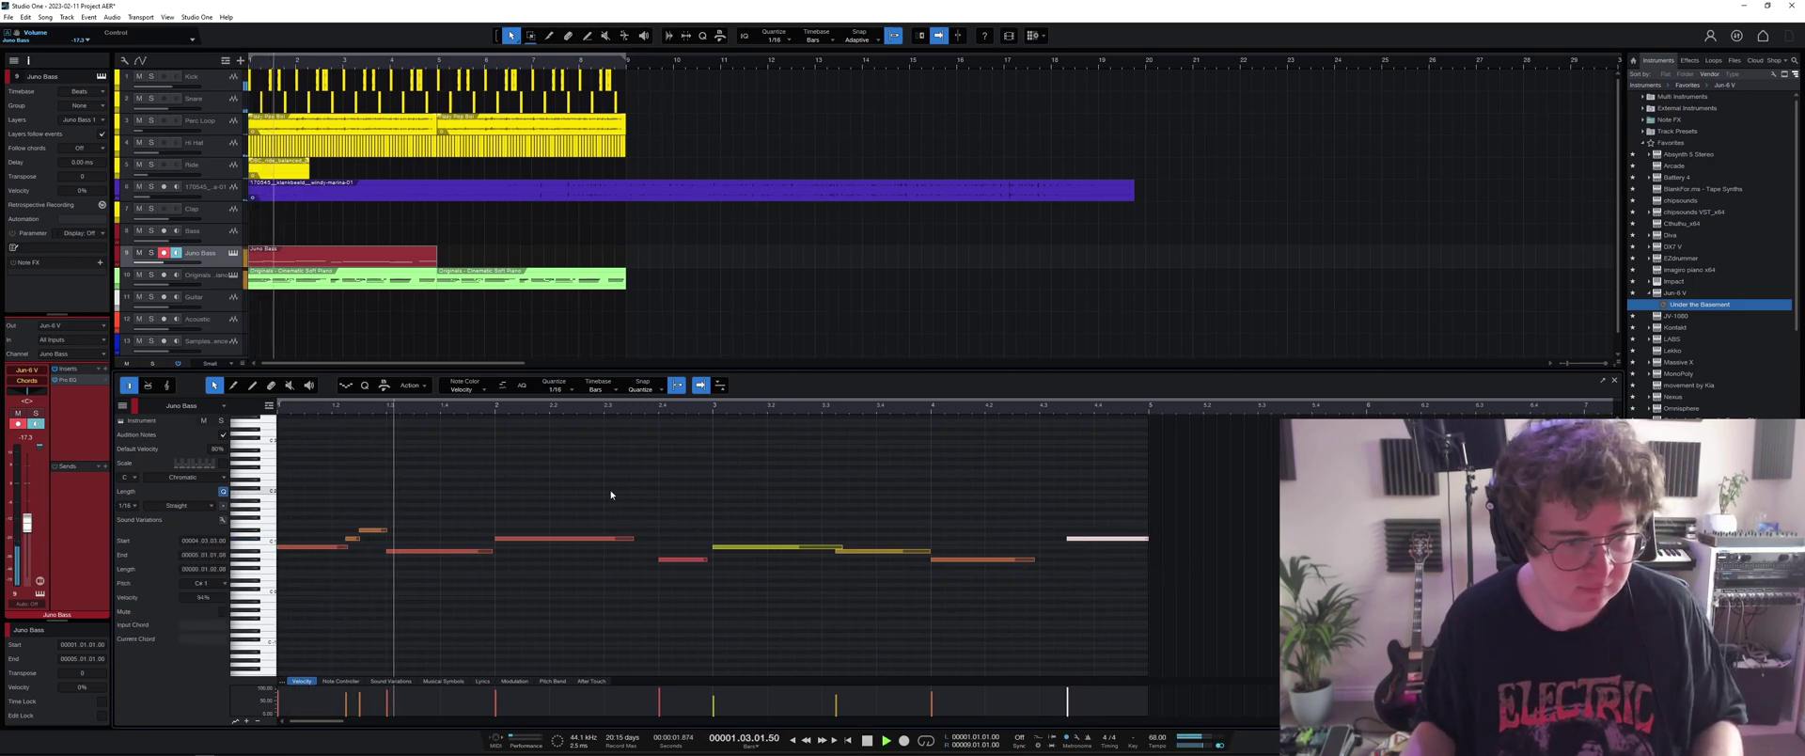
pyautogui.press('space')
# Shorten the highest note of the opening bass run and continue the run with a short, higher note.
pyautogui.click(380, 530)
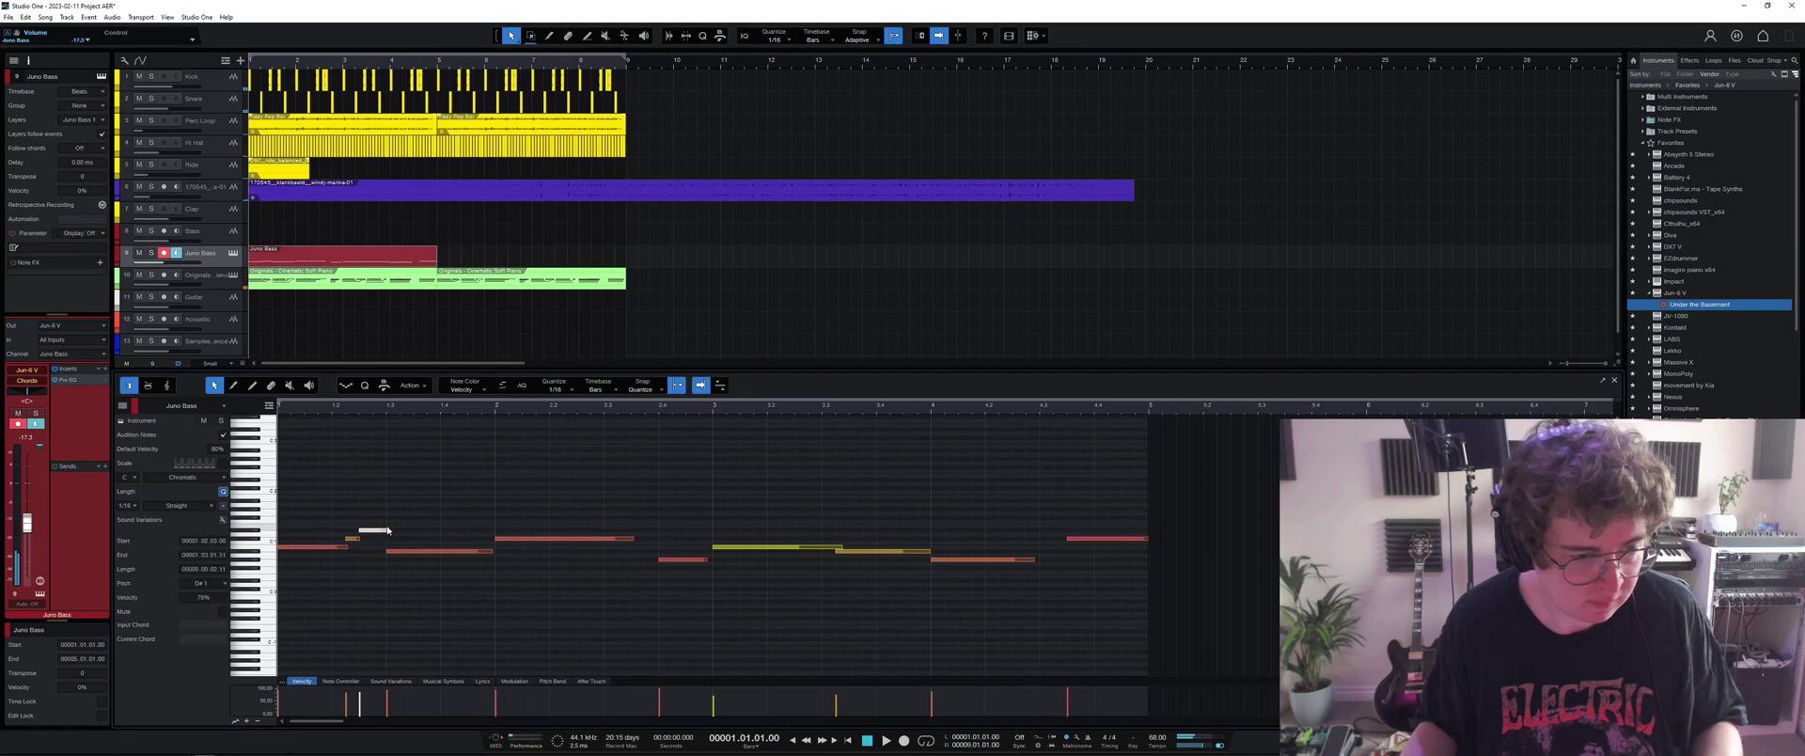
pyautogui.moveTo(389, 532); pyautogui.dragTo(376, 527)
pyautogui.press('space')
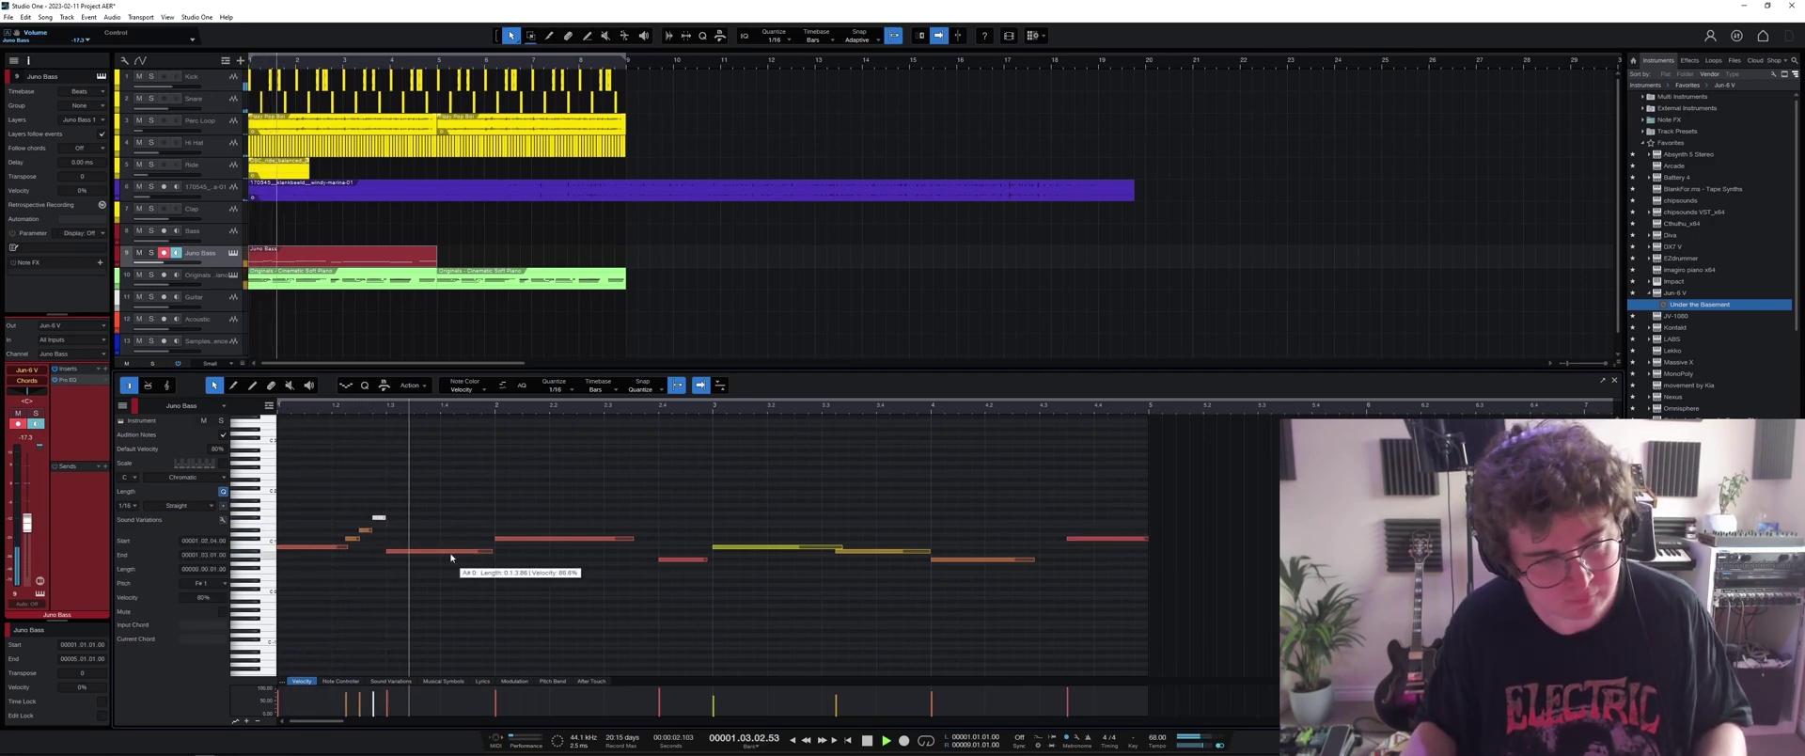
# Shorten the long bass notes at the starts of bars 2 and 4, checking the part in playback.
pyautogui.click(624, 540)
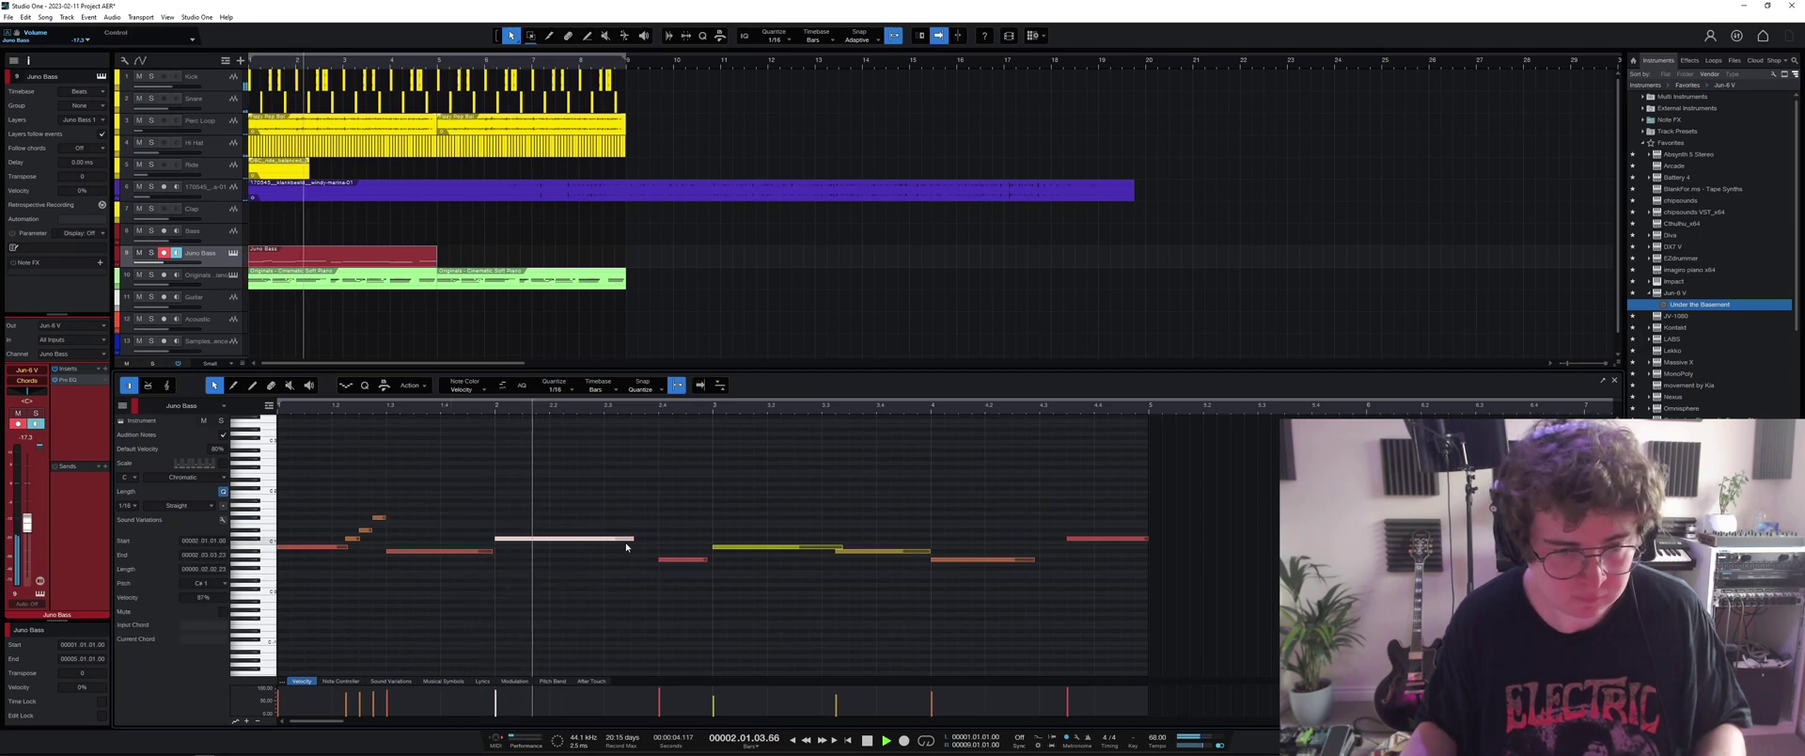
pyautogui.press('space')
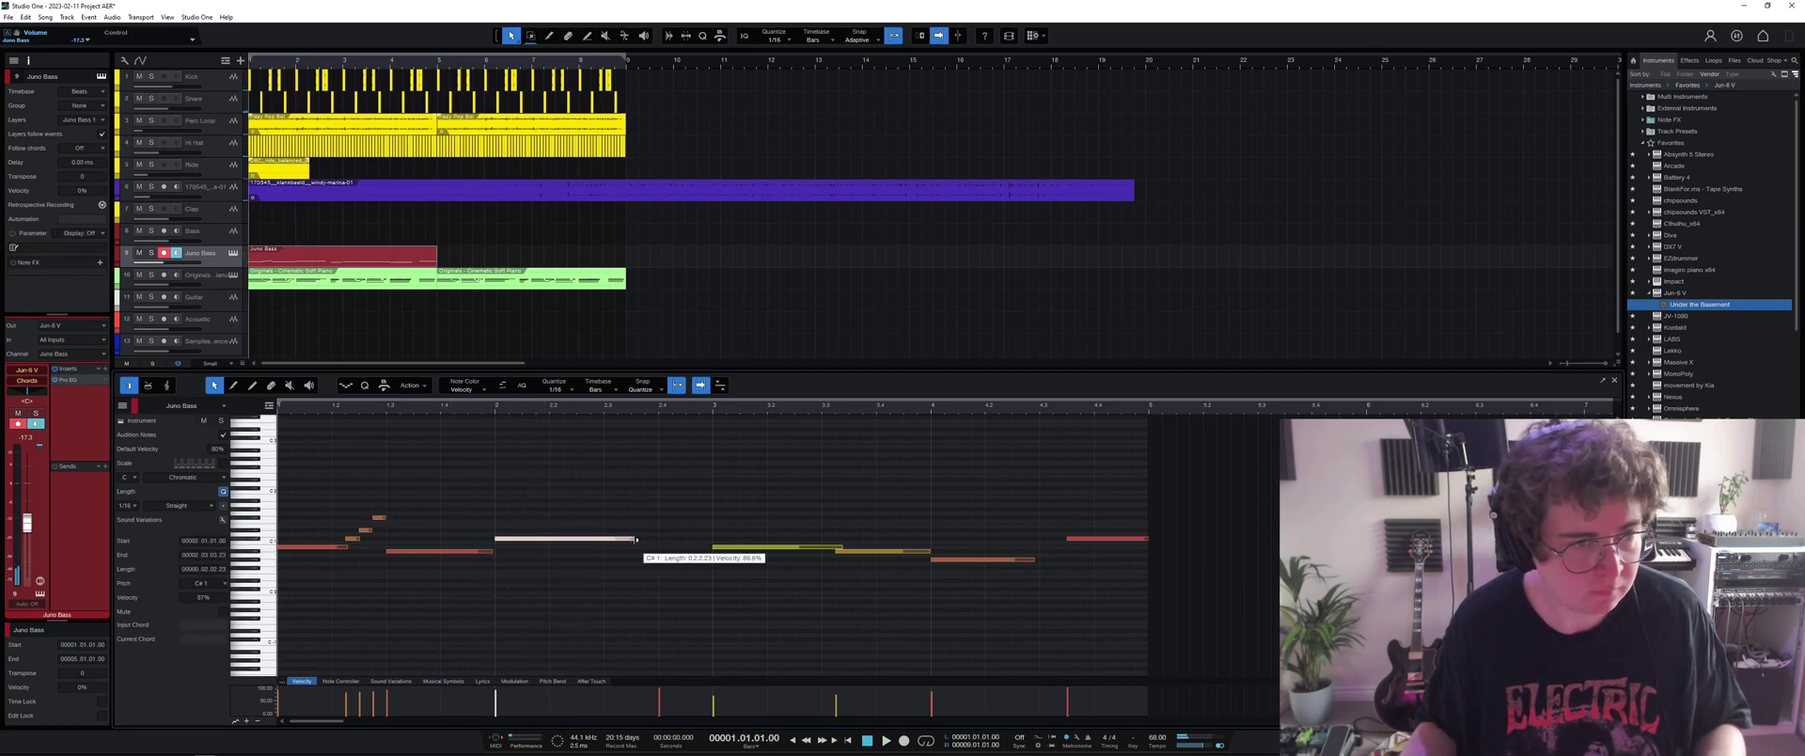
pyautogui.moveTo(636, 540); pyautogui.dragTo(550, 539)
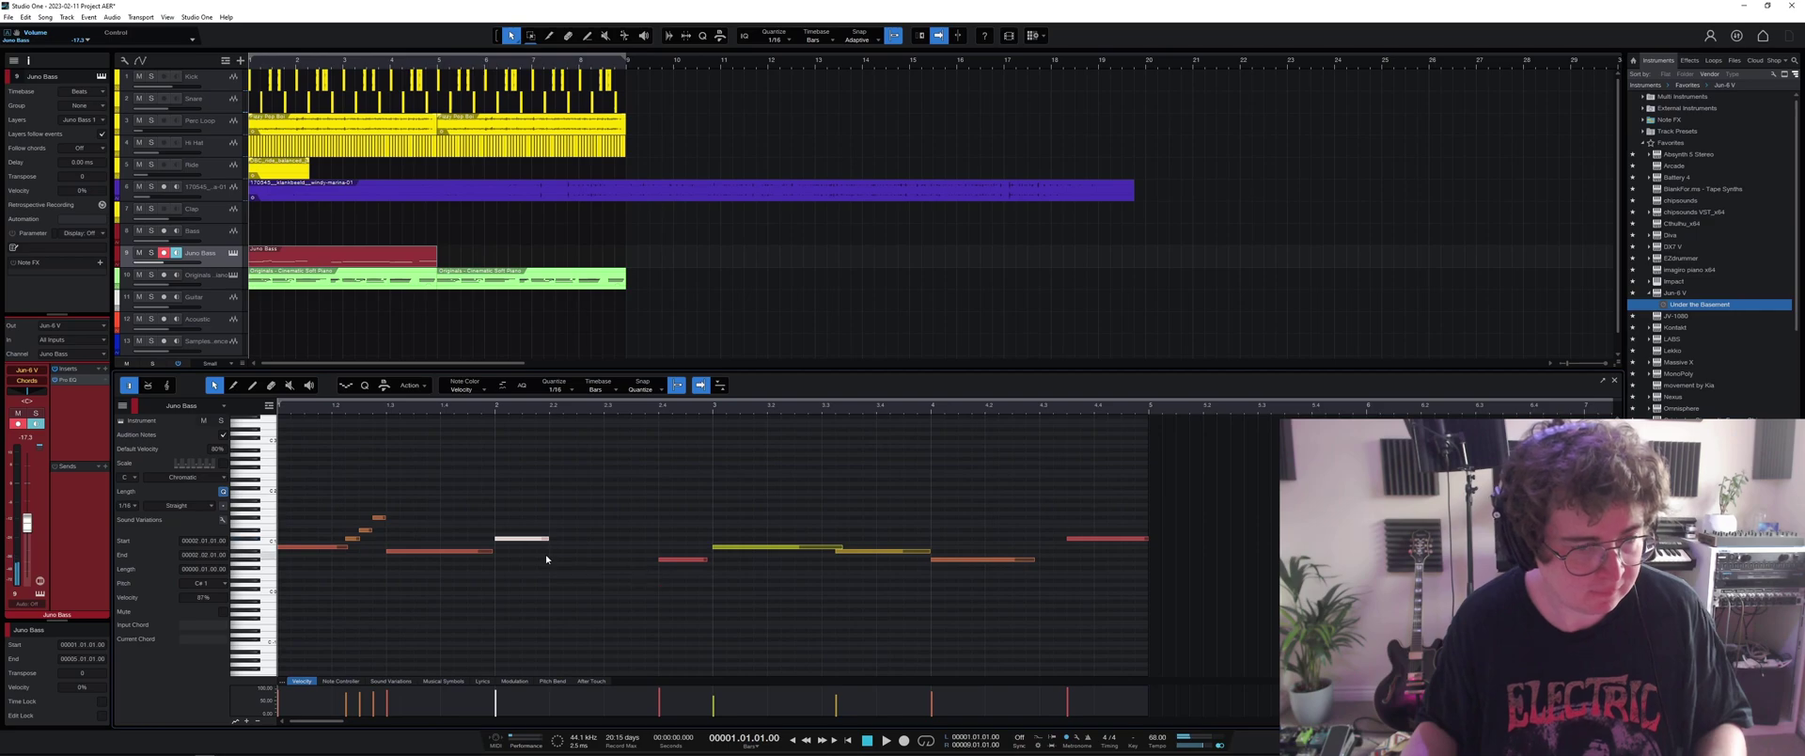
pyautogui.press('space')
pyautogui.click(1017, 559)
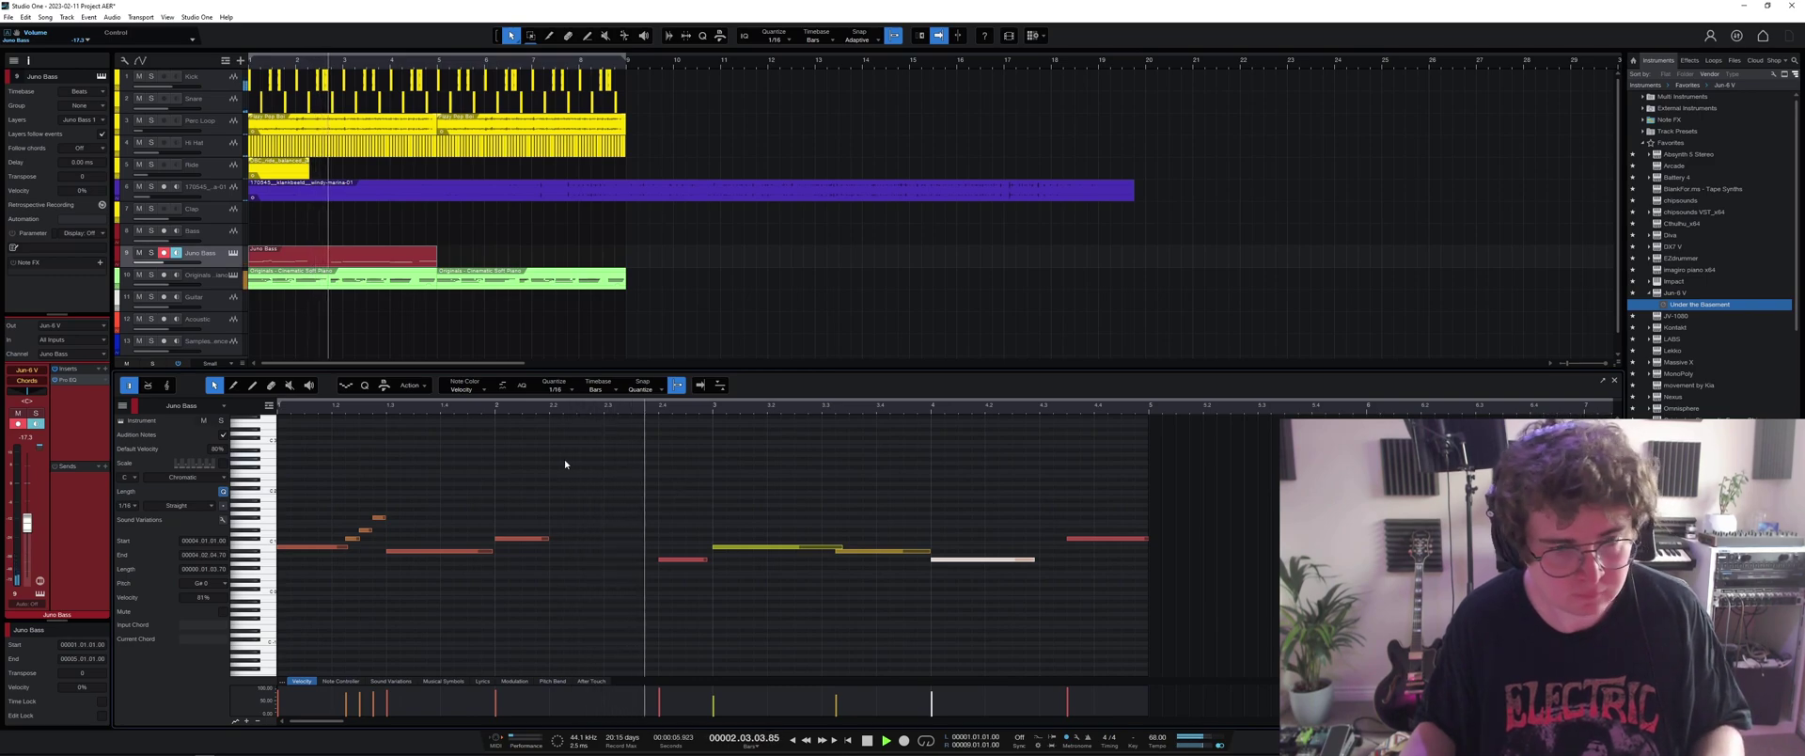
pyautogui.moveTo(1069, 538); pyautogui.dragTo(984, 560)
pyautogui.press('space')
pyautogui.press('space')
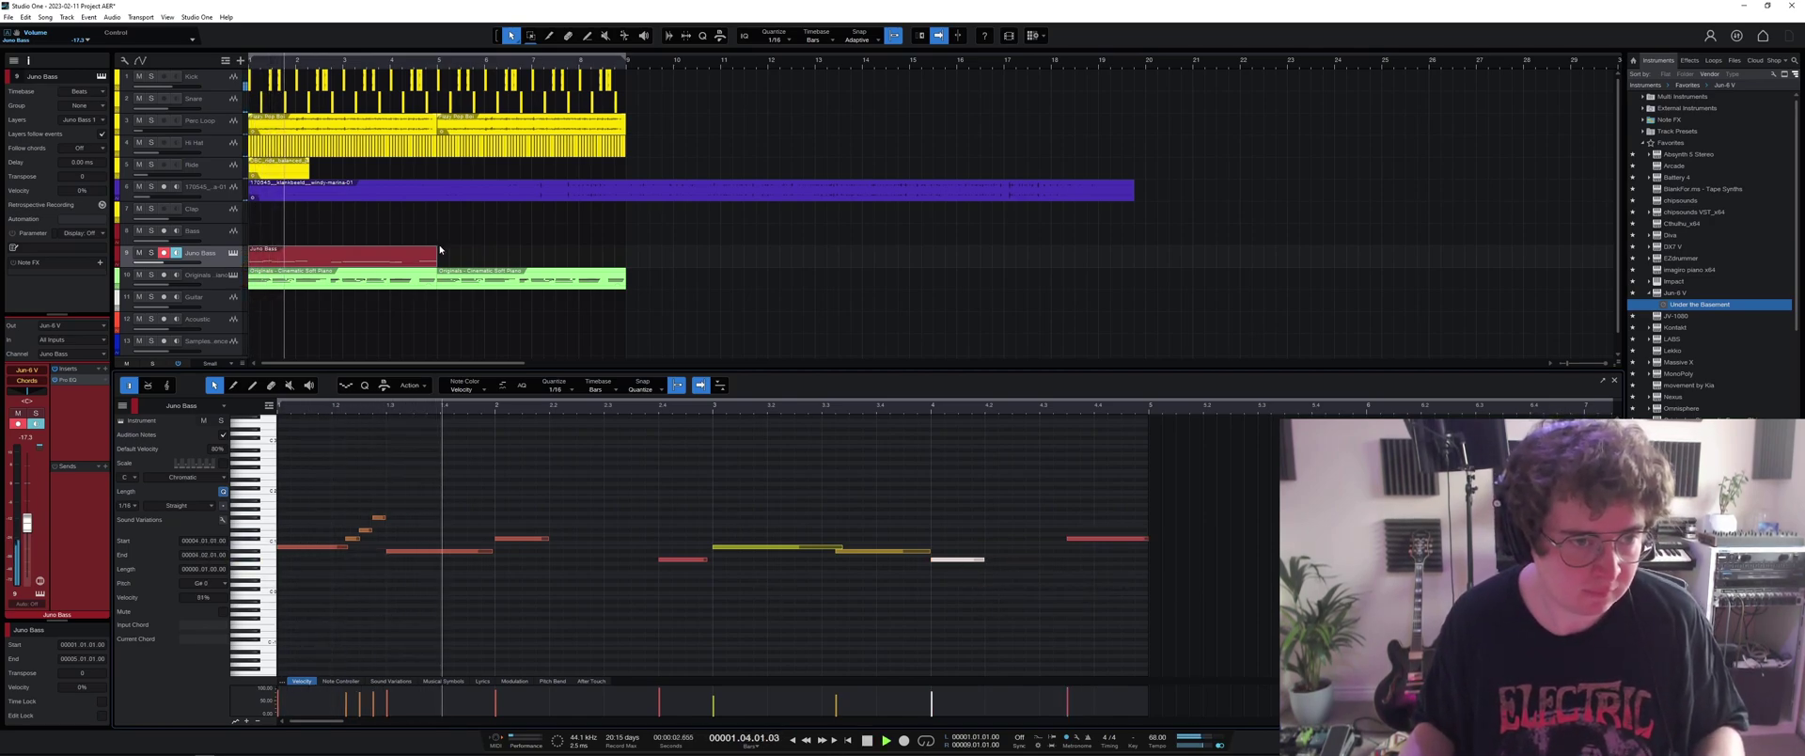
# Duplicate the Juno Bass event over the next four bars and lower the track's volume slightly.
pyautogui.moveTo(456, 256); pyautogui.dragTo(410, 261)
pyautogui.press('d')
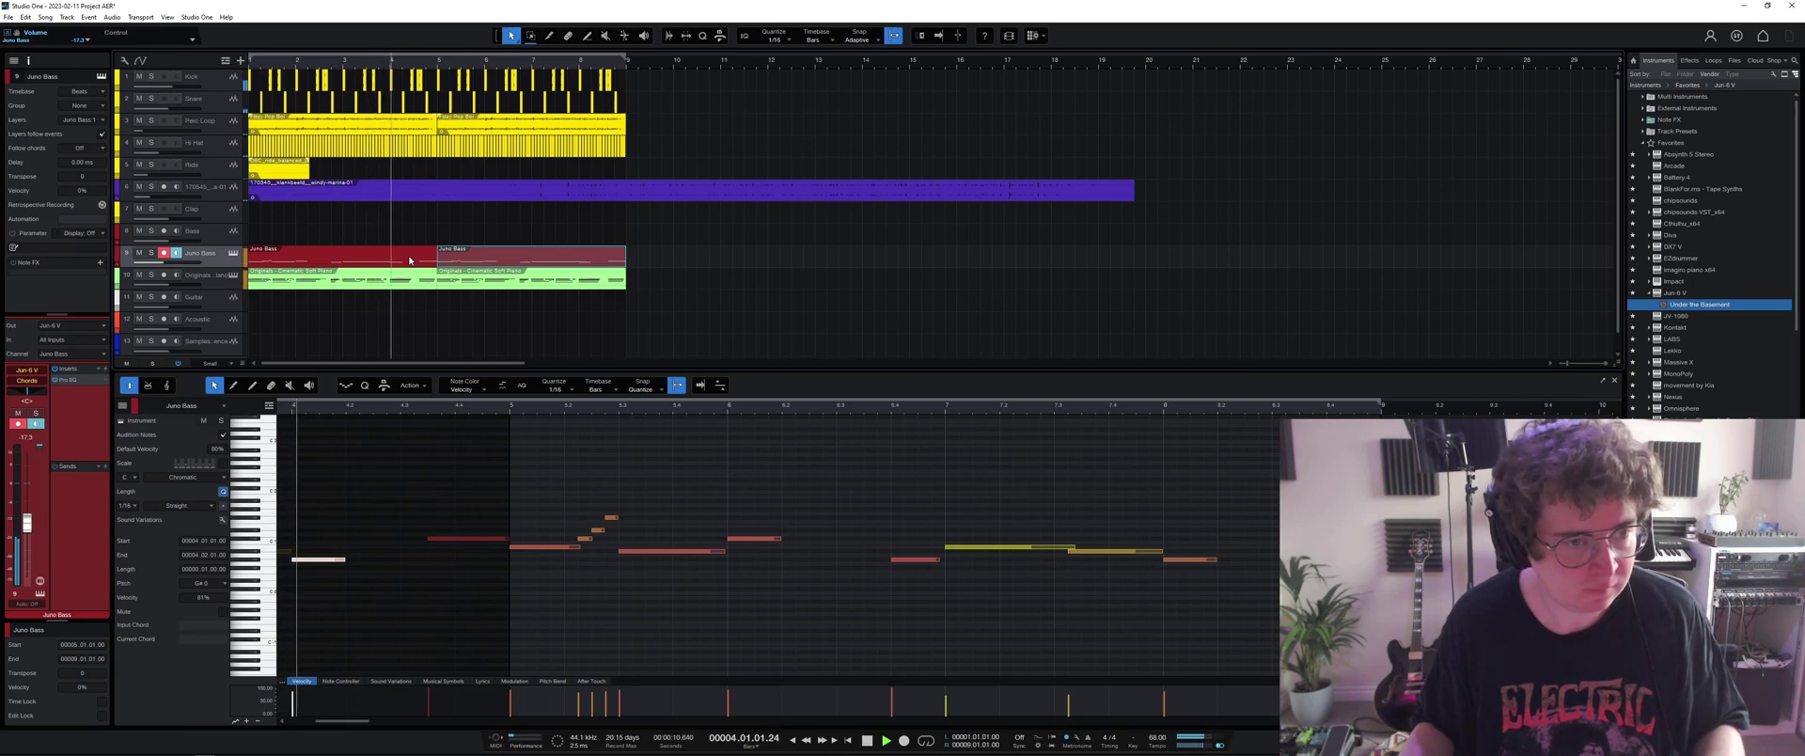
pyautogui.moveTo(183, 263); pyautogui.dragTo(174, 269)
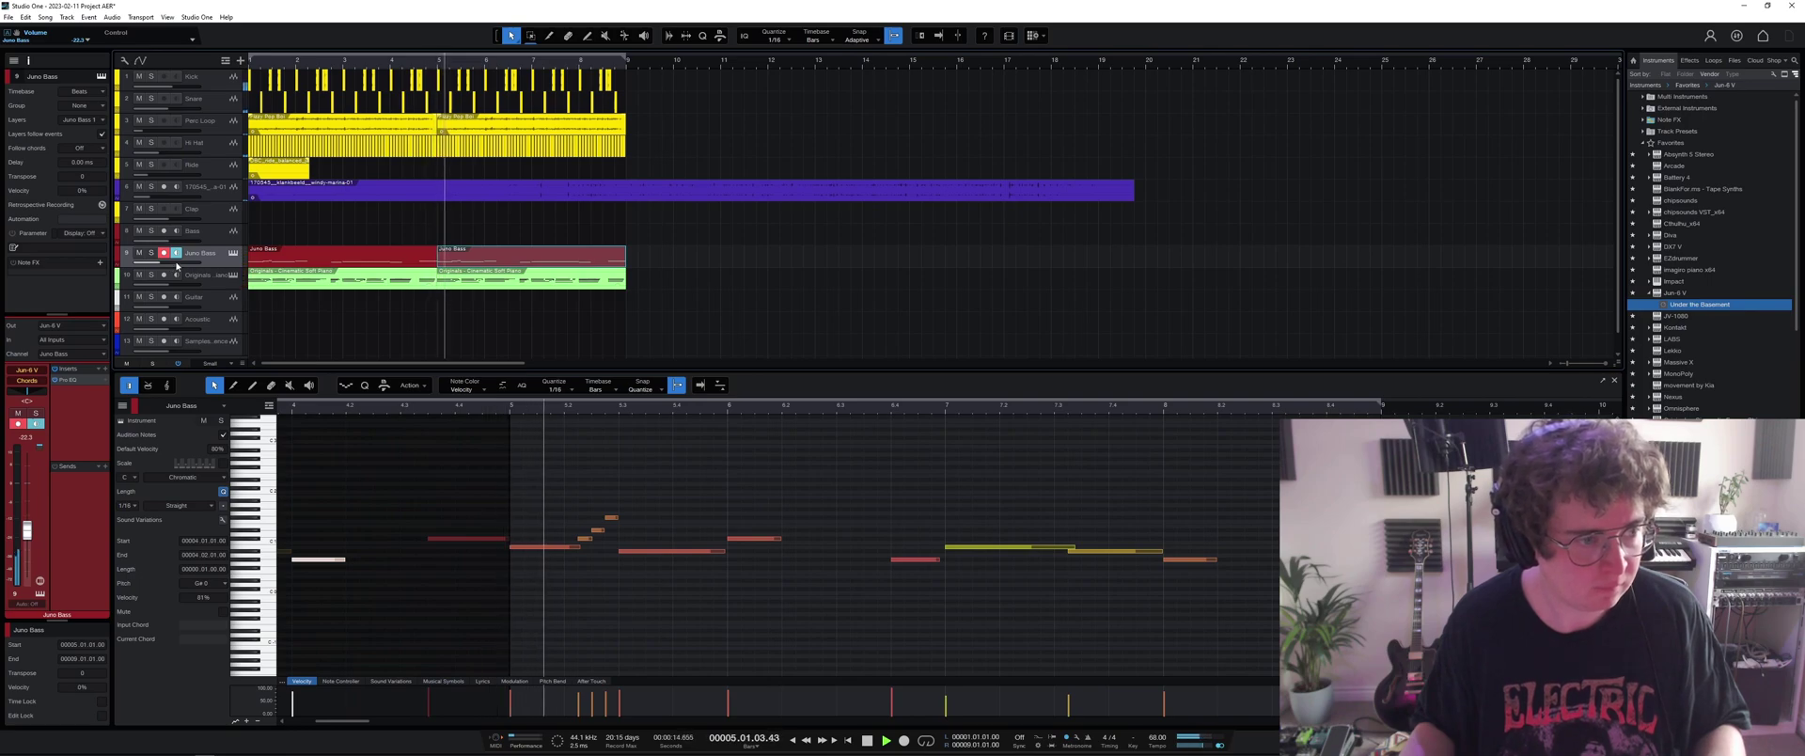
# Route the Juno Bass channel's output to the Bass bus, stop playback and close the note editor.
pyautogui.click(31, 379)
pyautogui.click(35, 437)
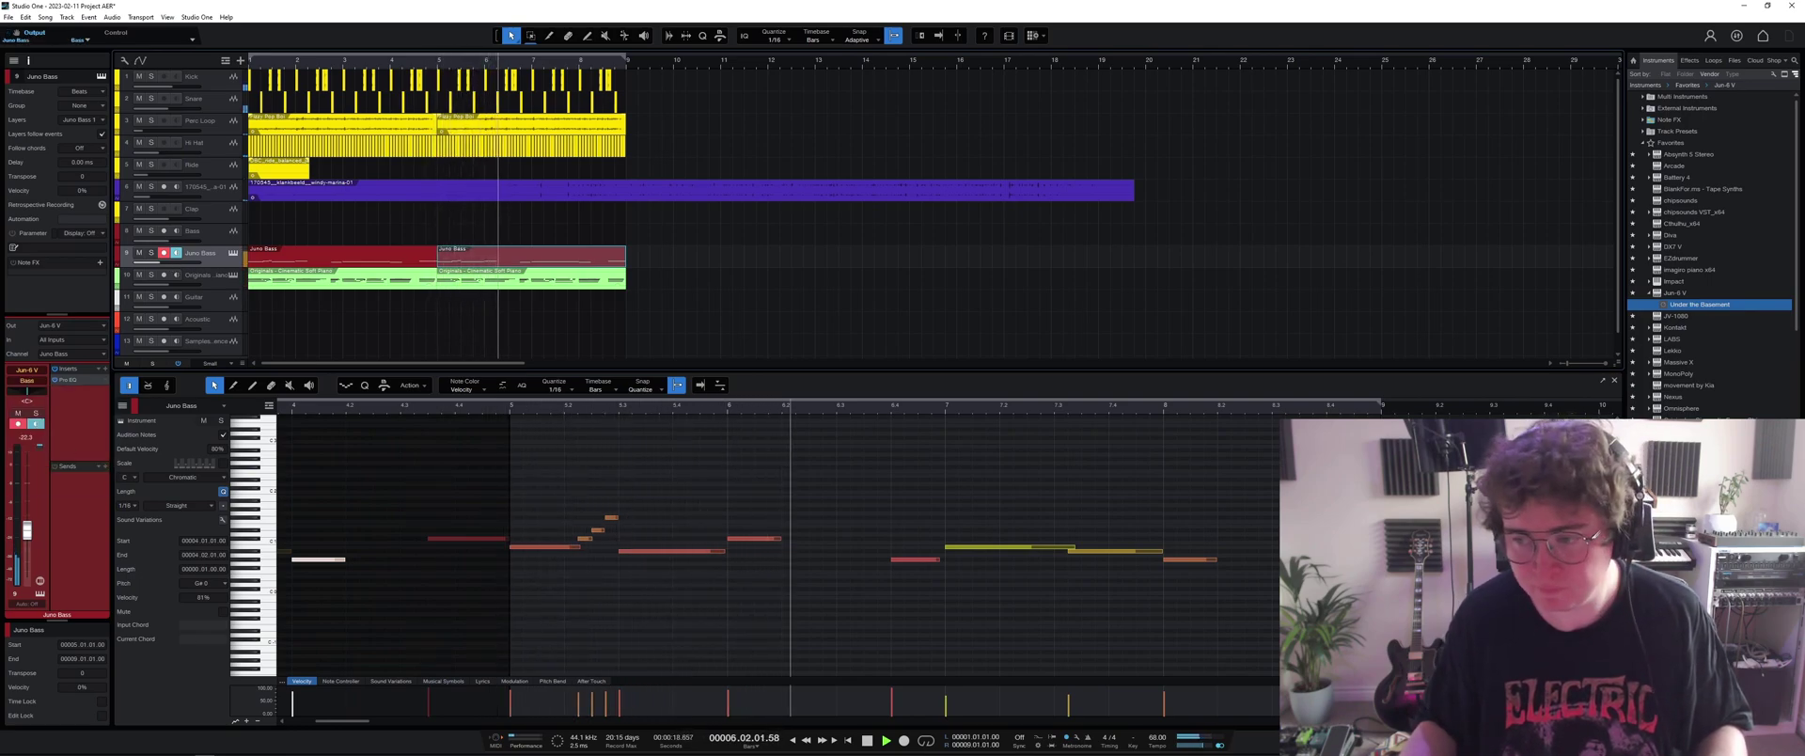
pyautogui.press('space')
pyautogui.press('F2')
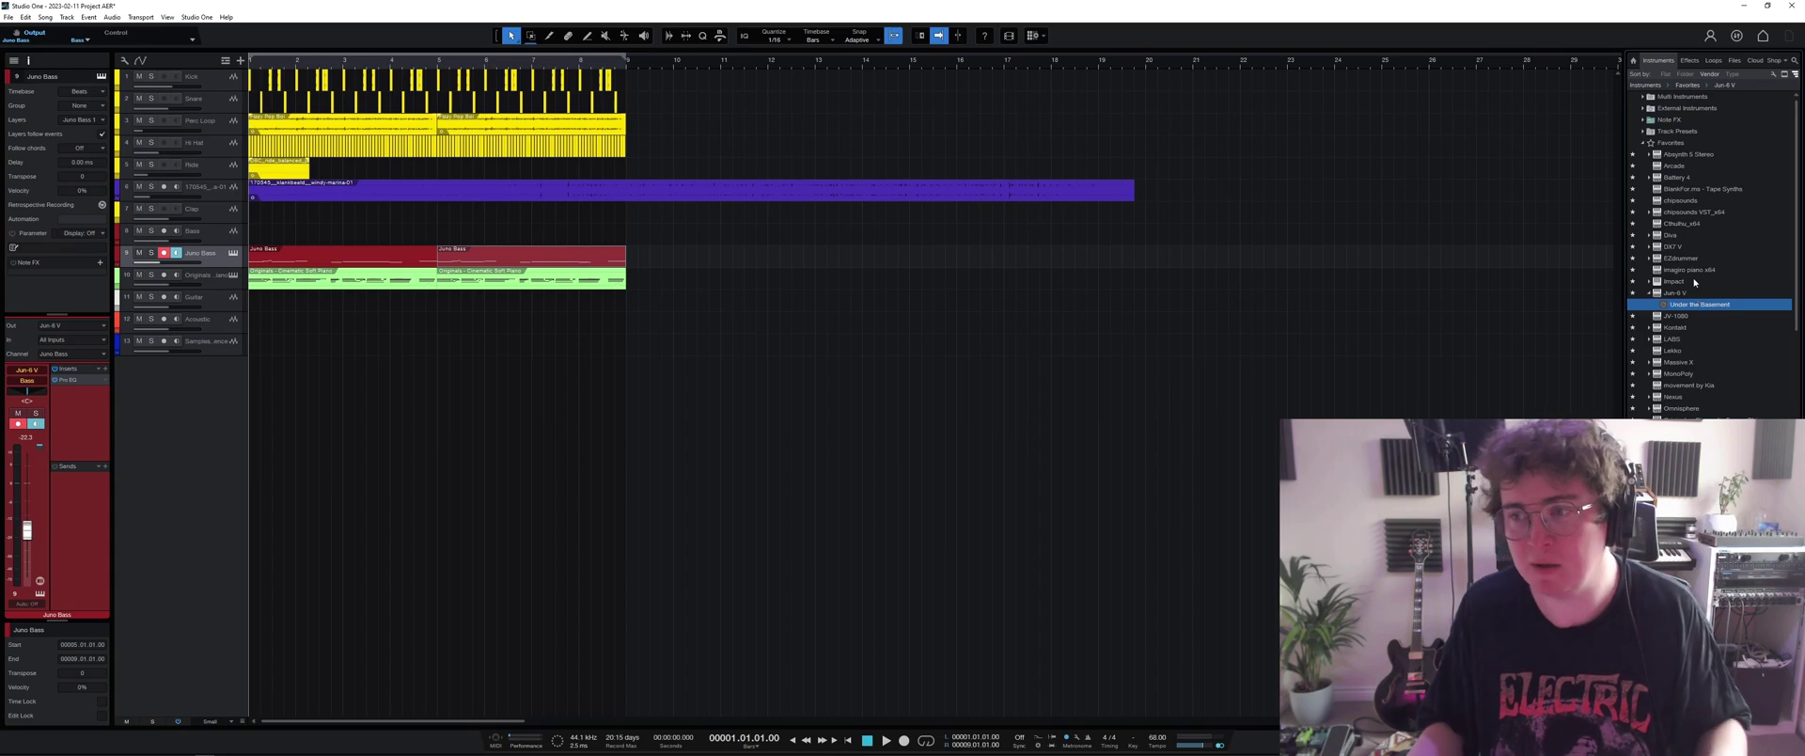
# Load the EZdrummer preset Brush Kit onto a new instrument track and play the beat with the Hi Hat muted.
pyautogui.moveTo(1695, 267)
pyautogui.mouseDown()
pyautogui.moveTo(212, 225)
pyautogui.moveTo(212, 252)
pyautogui.moveTo(494, 238)
pyautogui.mouseUp()
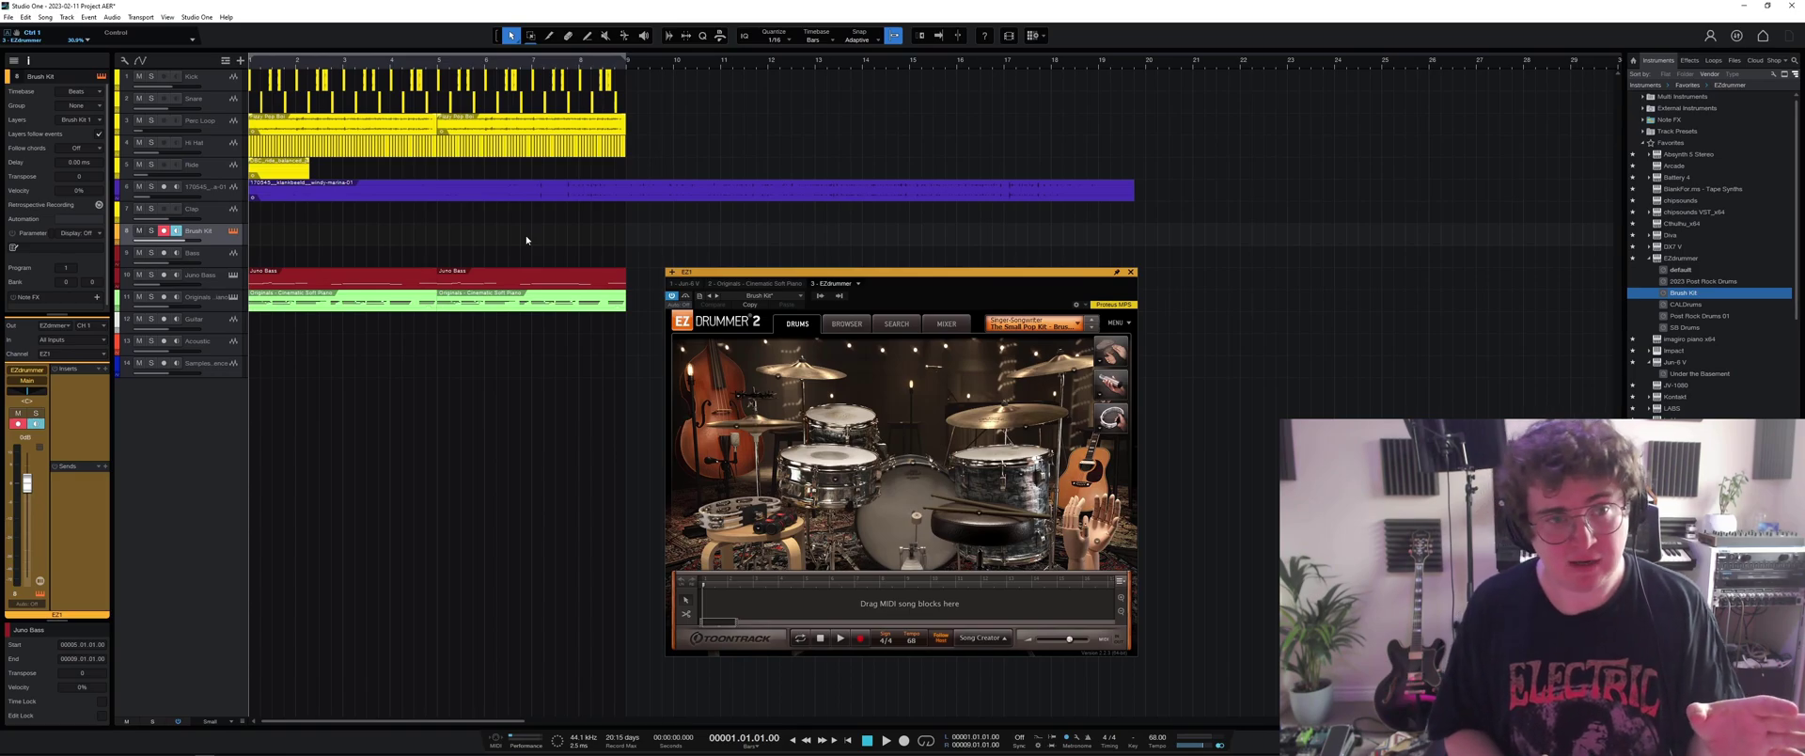
pyautogui.click(143, 144)
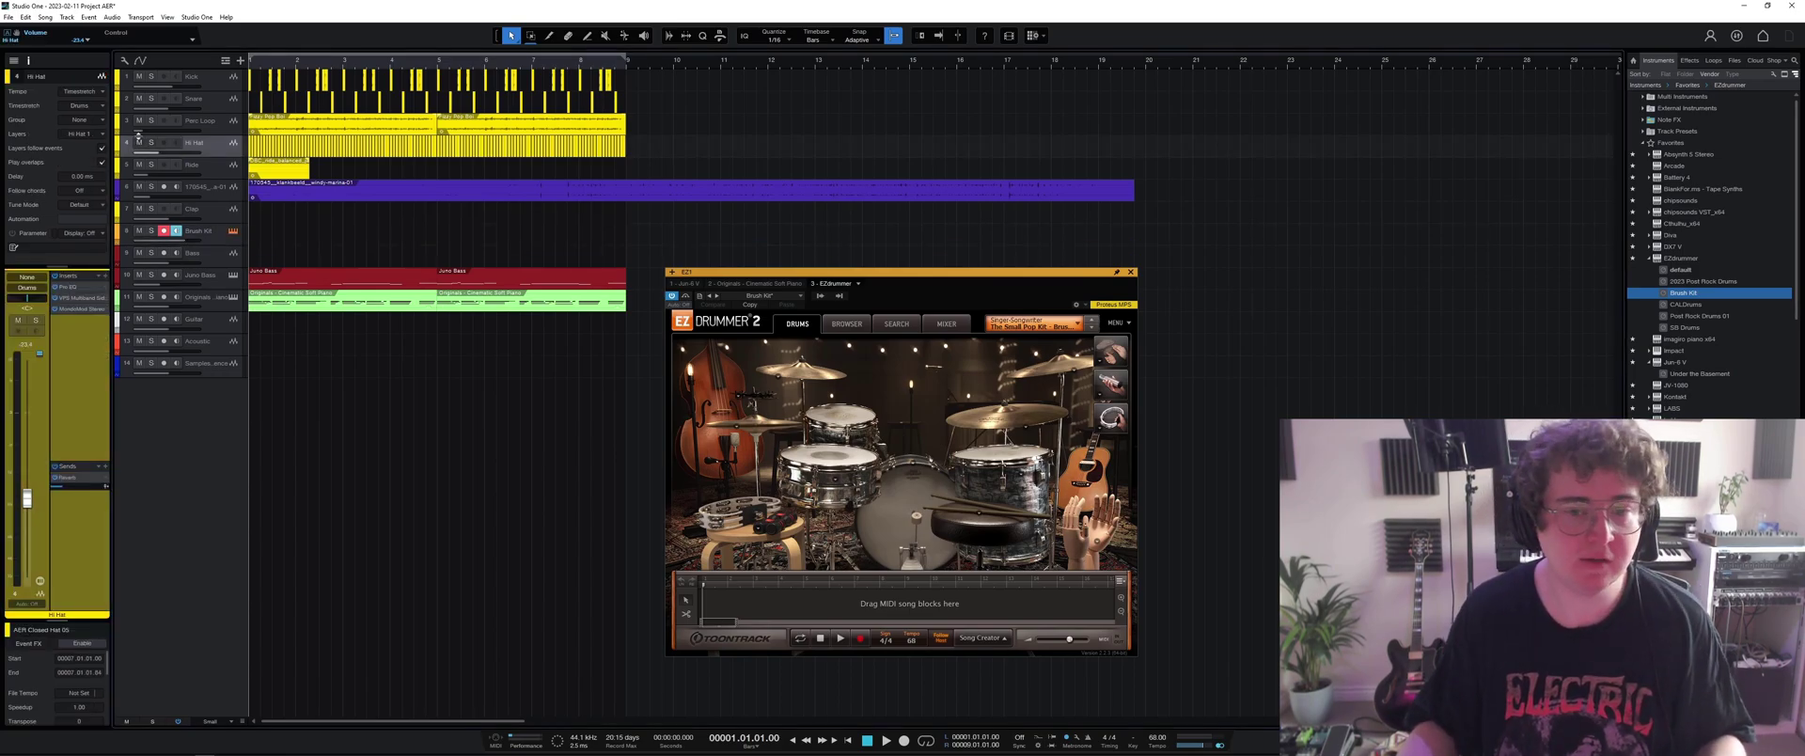
pyautogui.press('space')
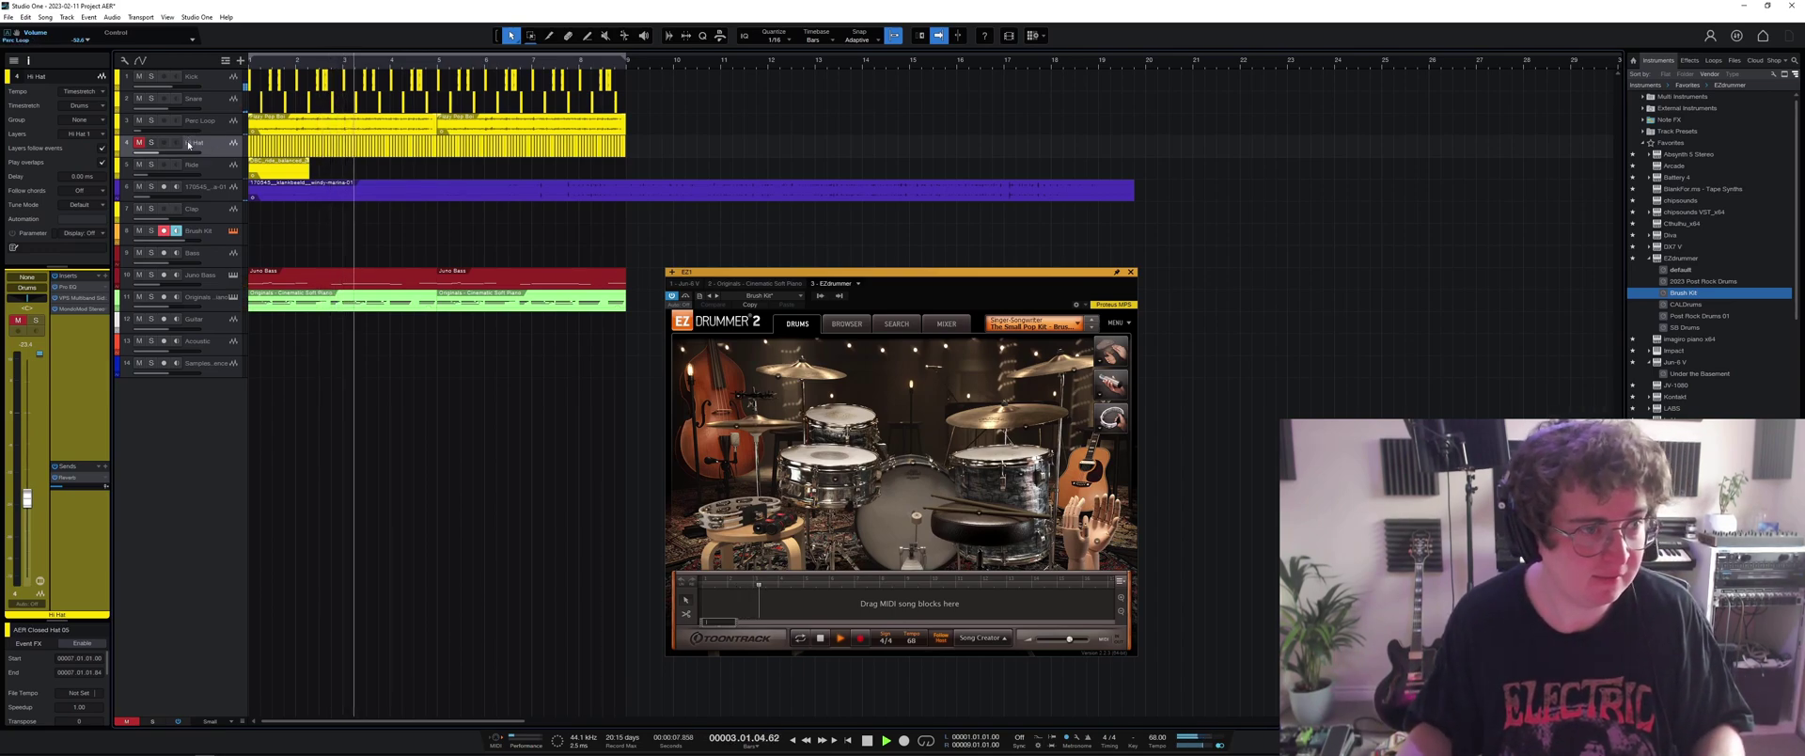
pyautogui.press('space')
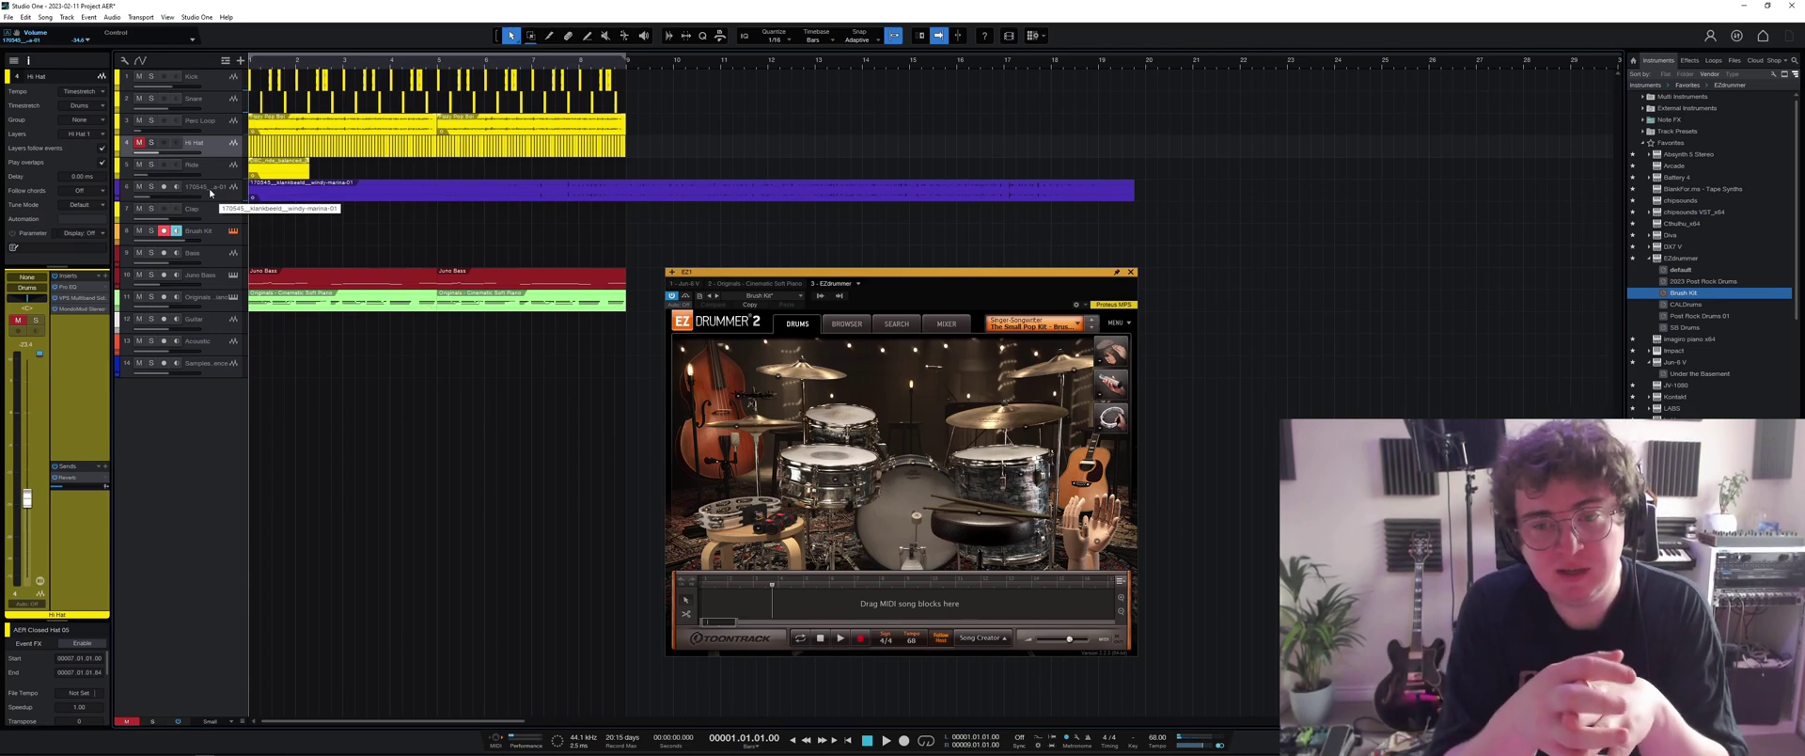
# Try The Soft Rock Kit and The Small Pop Kit from the Singer-Songwriter presets and return to The Small Pop Kit - Brushes.
pyautogui.click(1080, 325)
pyautogui.moveTo(1071, 385)
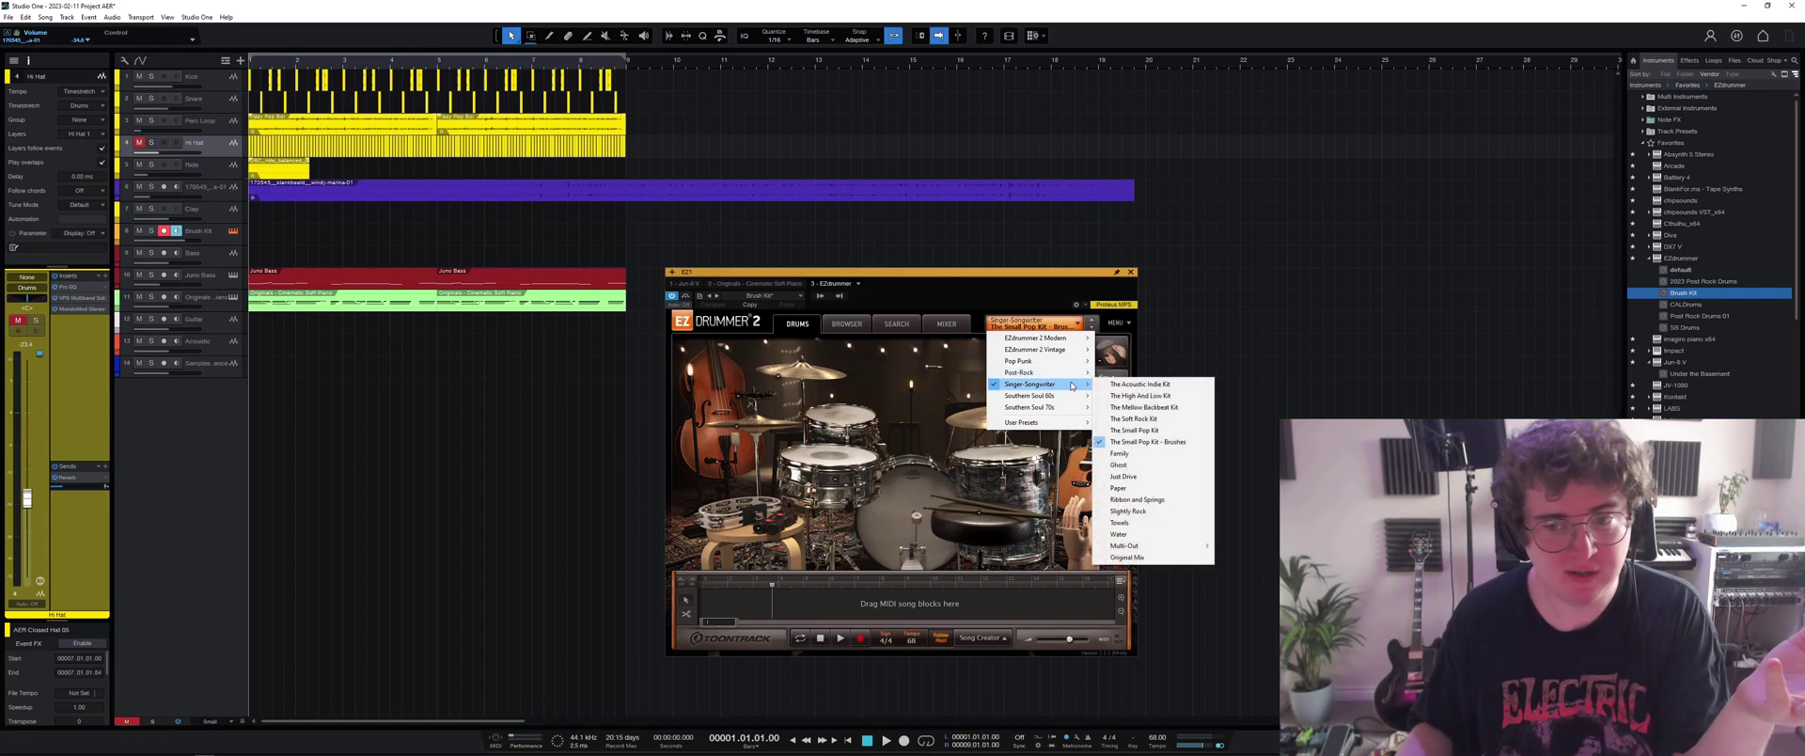
pyautogui.click(1043, 299)
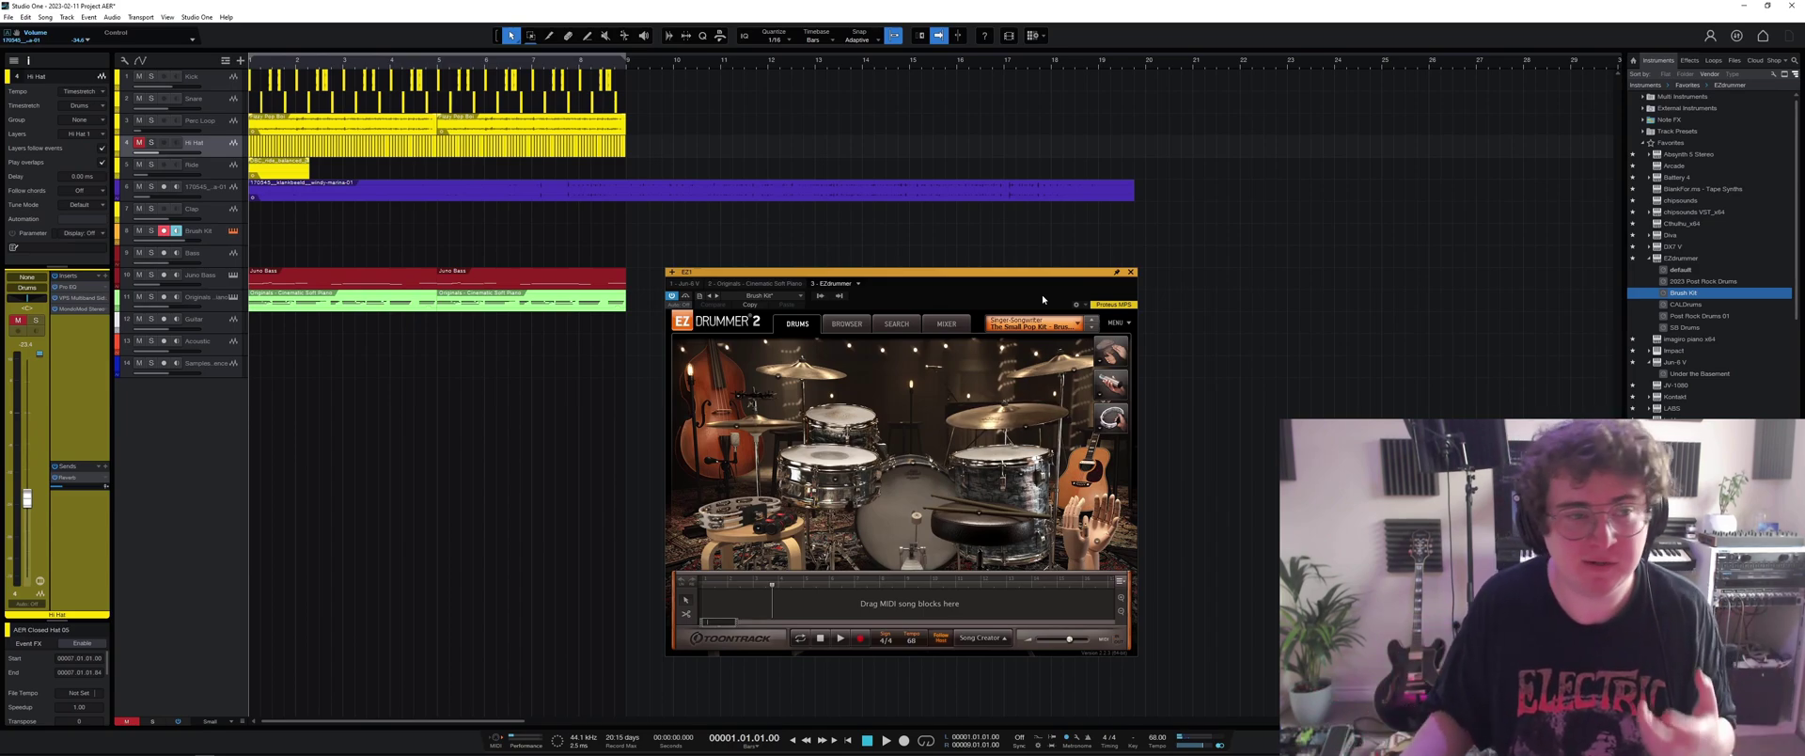
pyautogui.click(1045, 328)
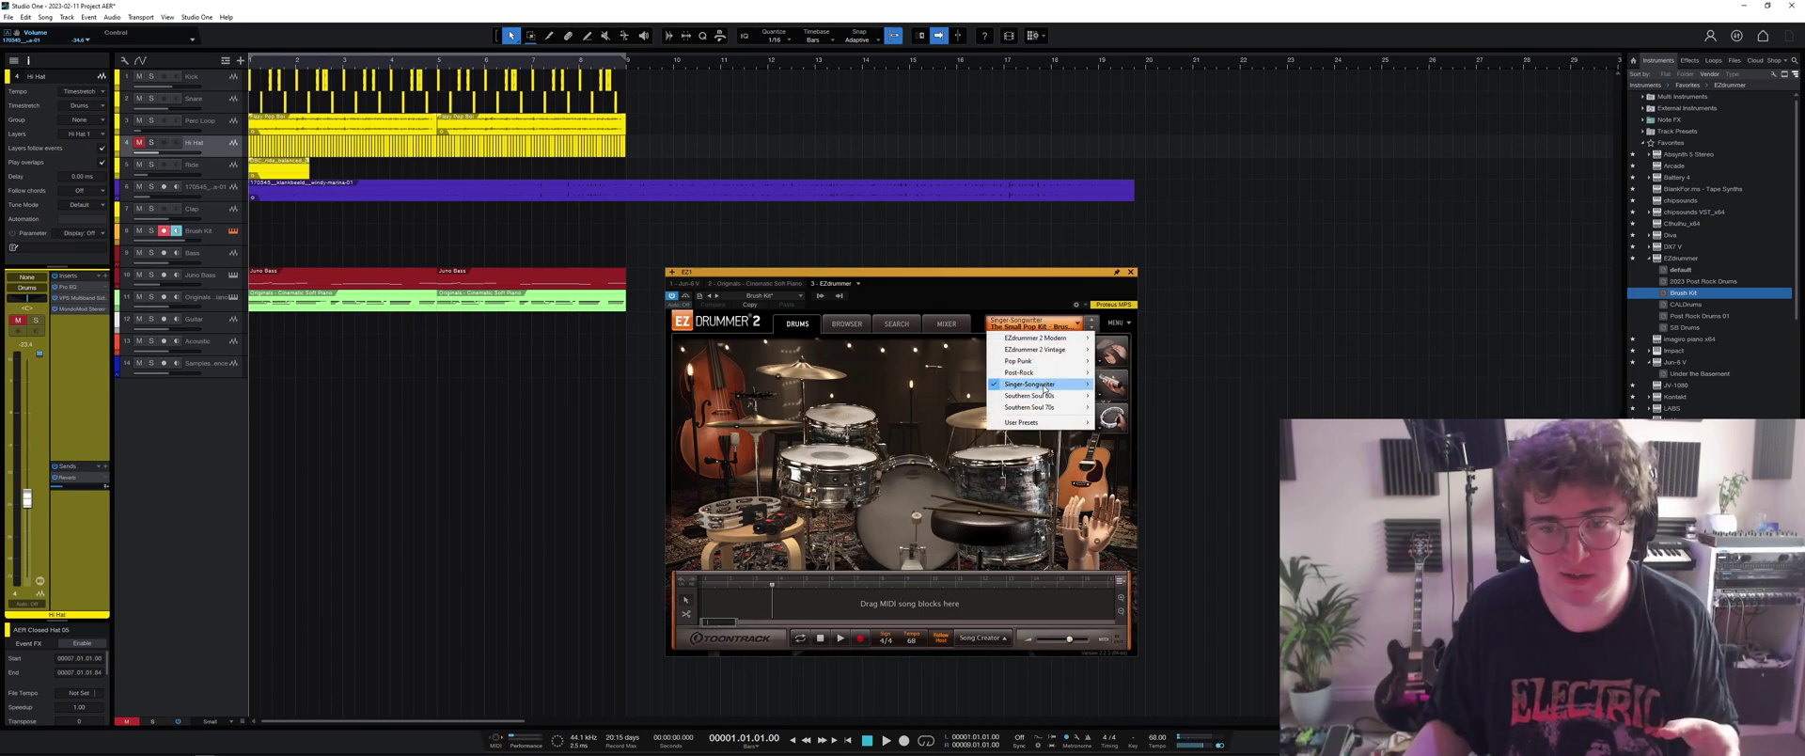
pyautogui.moveTo(1044, 389)
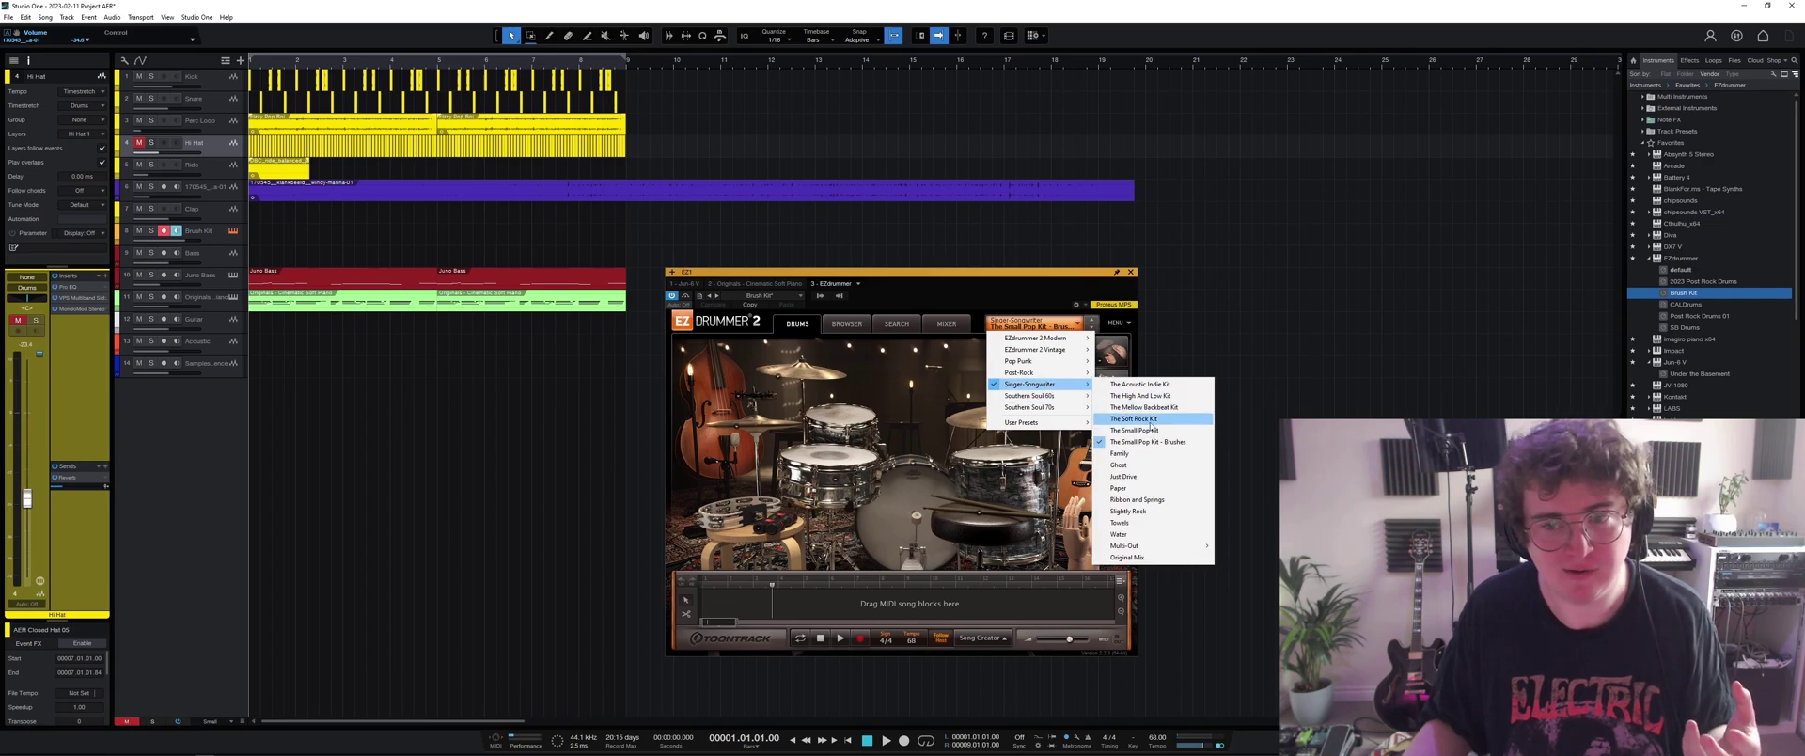
pyautogui.click(1149, 420)
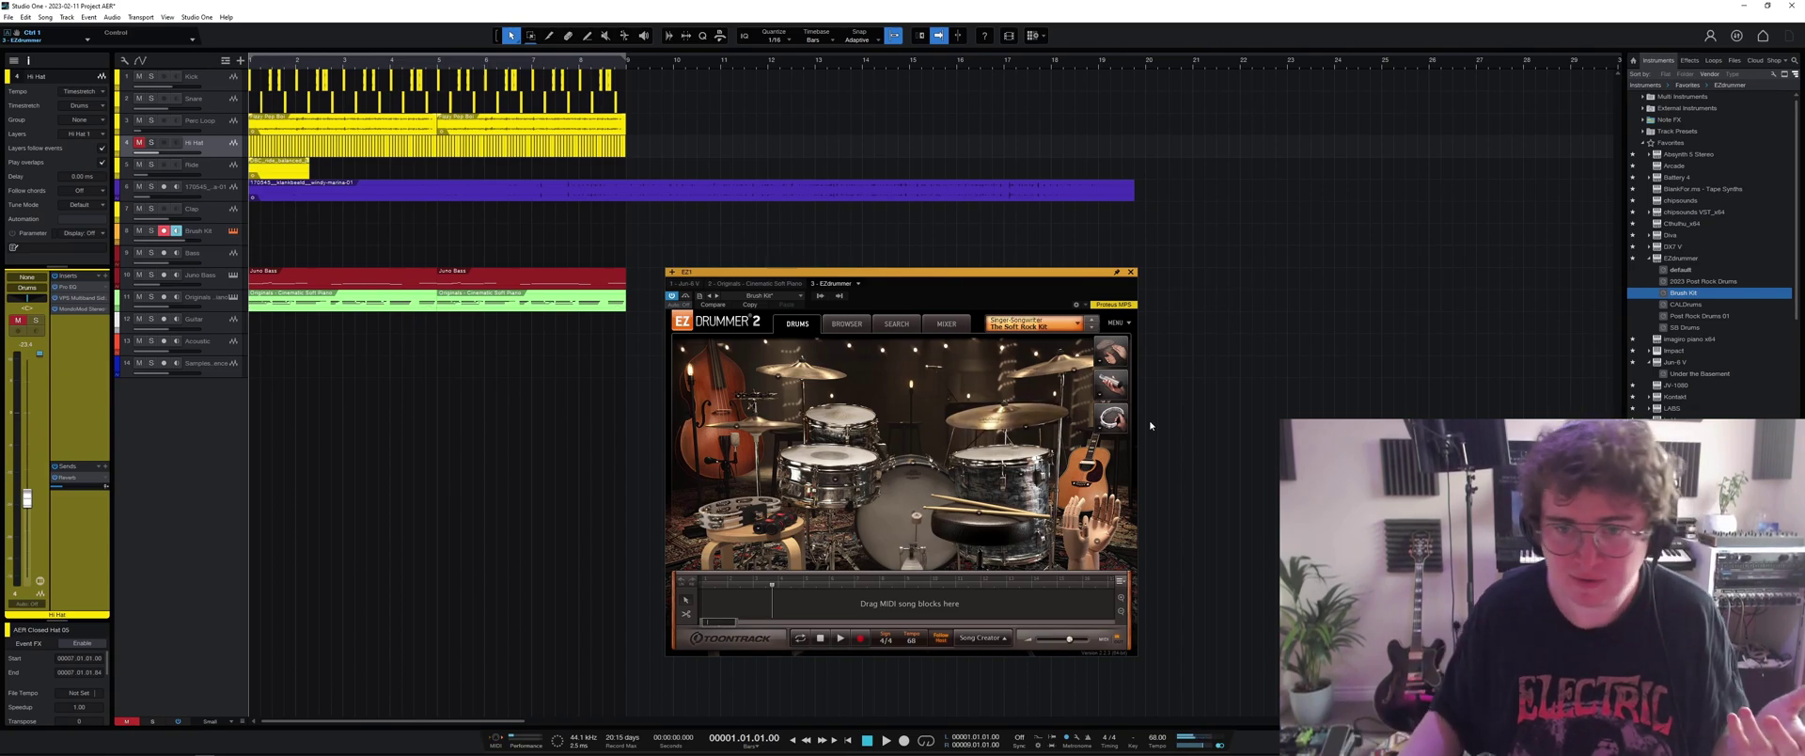
pyautogui.click(1032, 323)
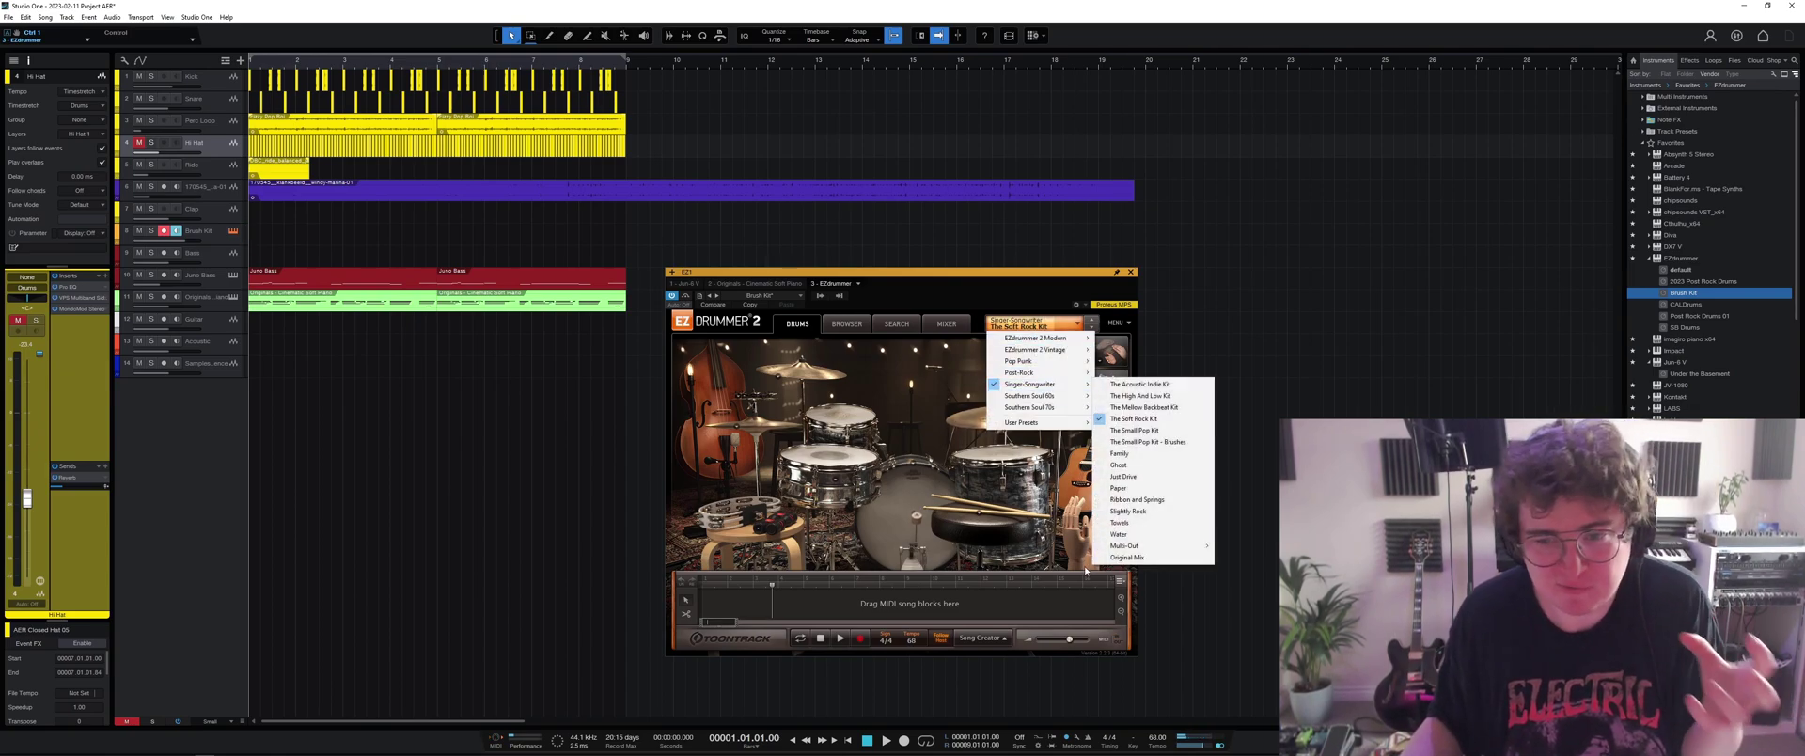
pyautogui.moveTo(1092, 406)
pyautogui.click(1161, 430)
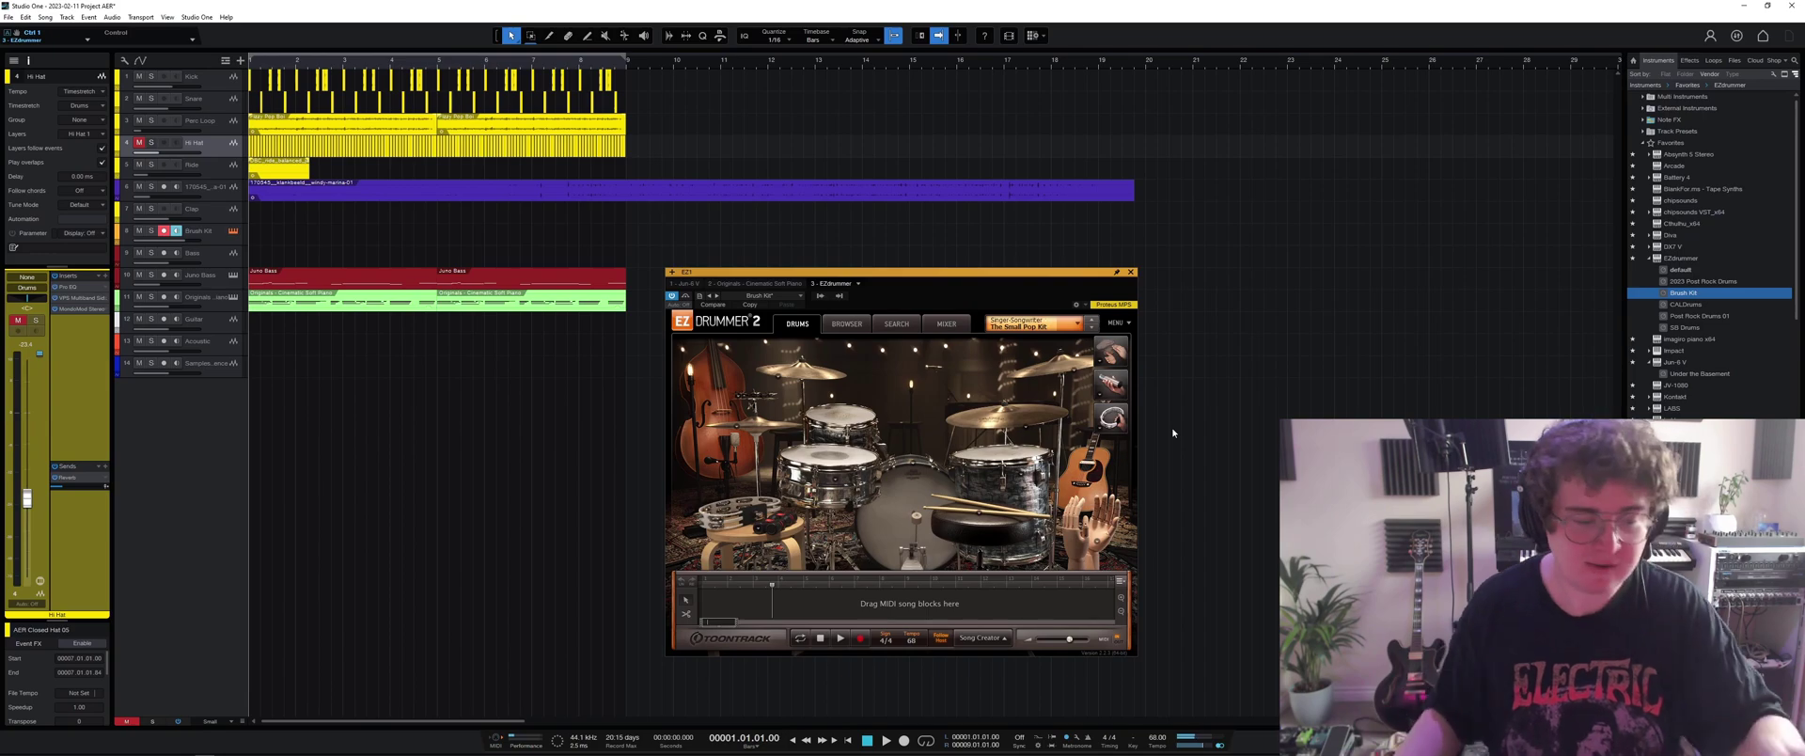
pyautogui.click(1048, 329)
pyautogui.moveTo(1070, 385)
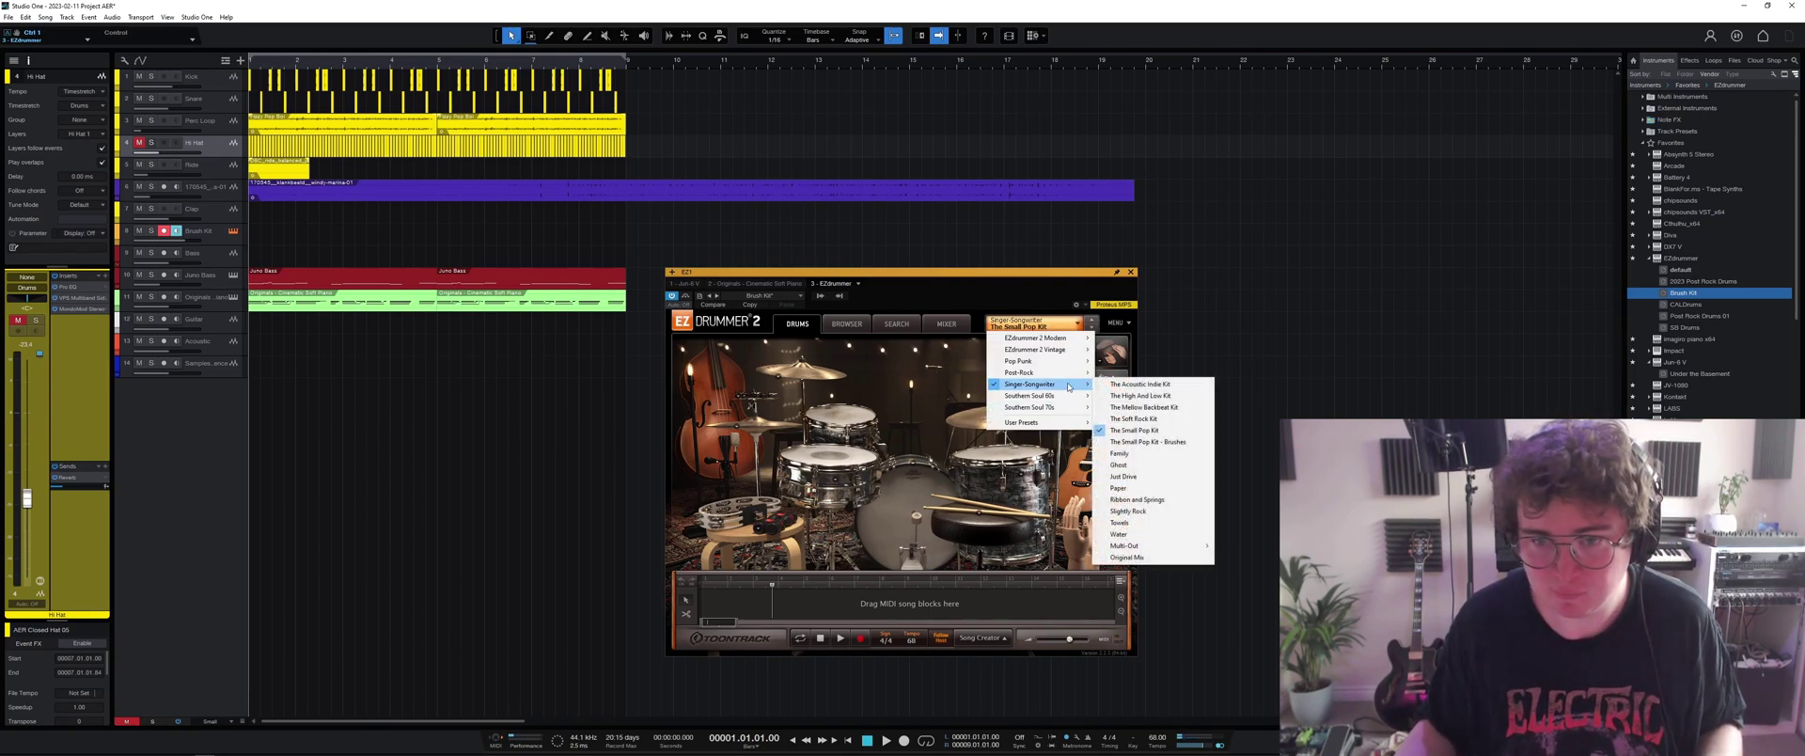
pyautogui.click(1168, 442)
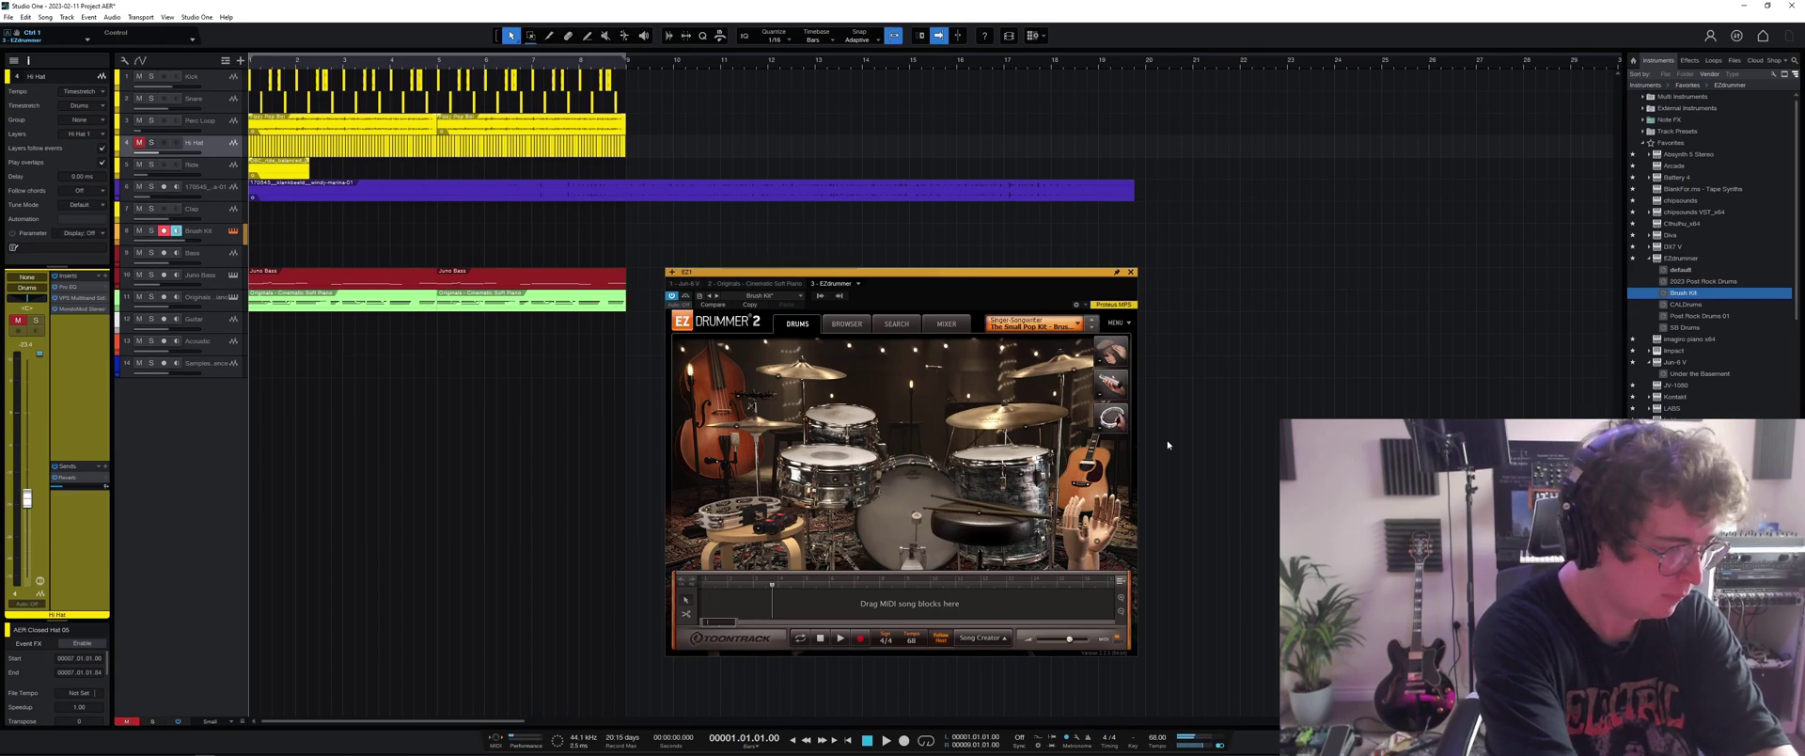
# Mute the Snare track and record a two-bar brushed drum pattern on the Brush Kit track.
pyautogui.click(140, 100)
pyautogui.click(211, 240)
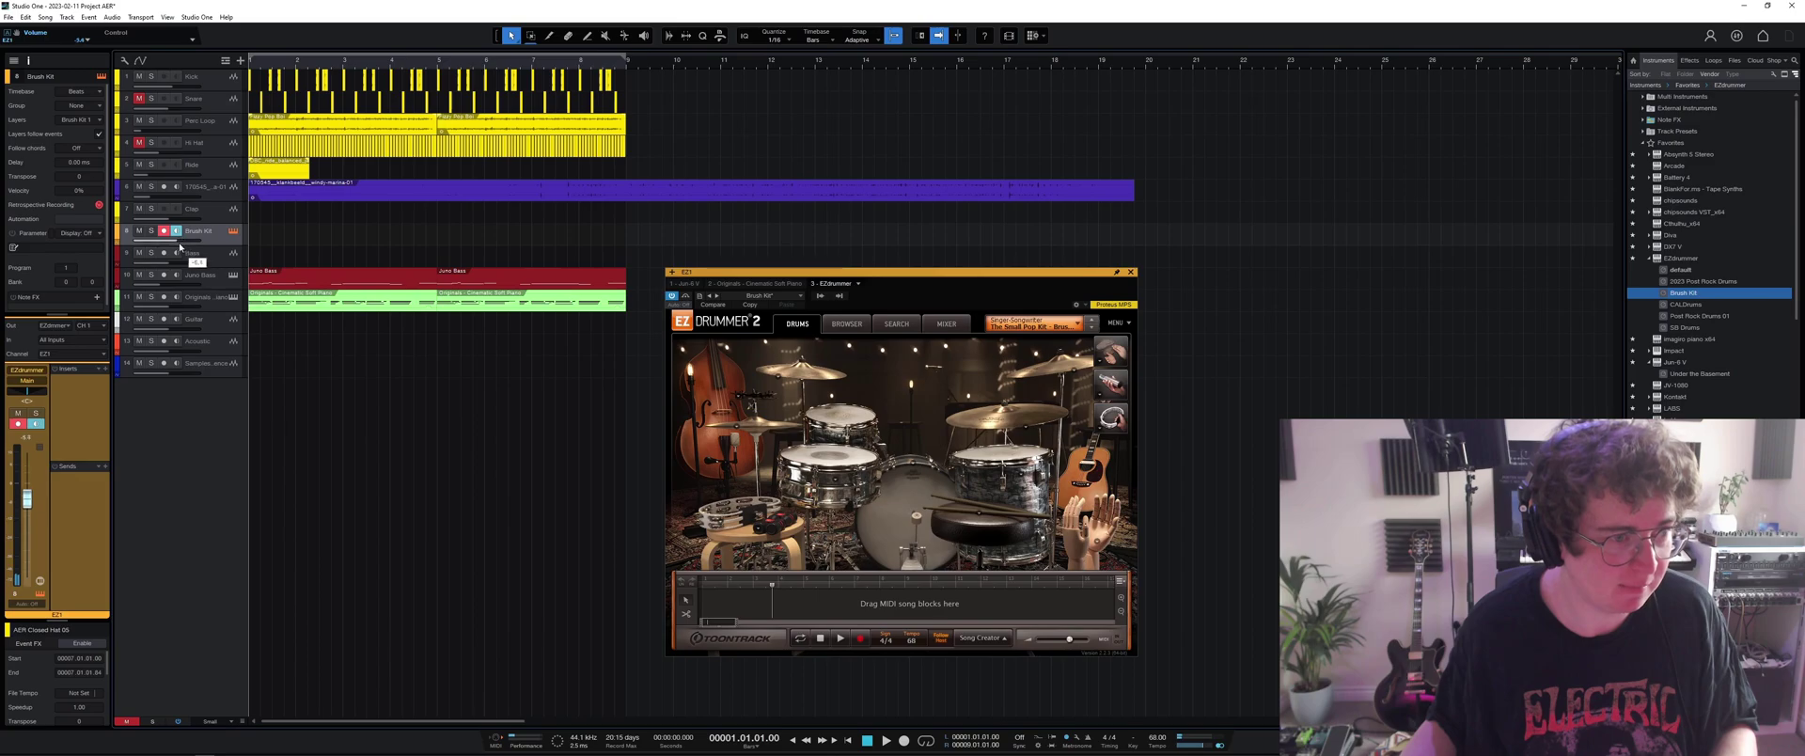
pyautogui.press('KP_Multiply')
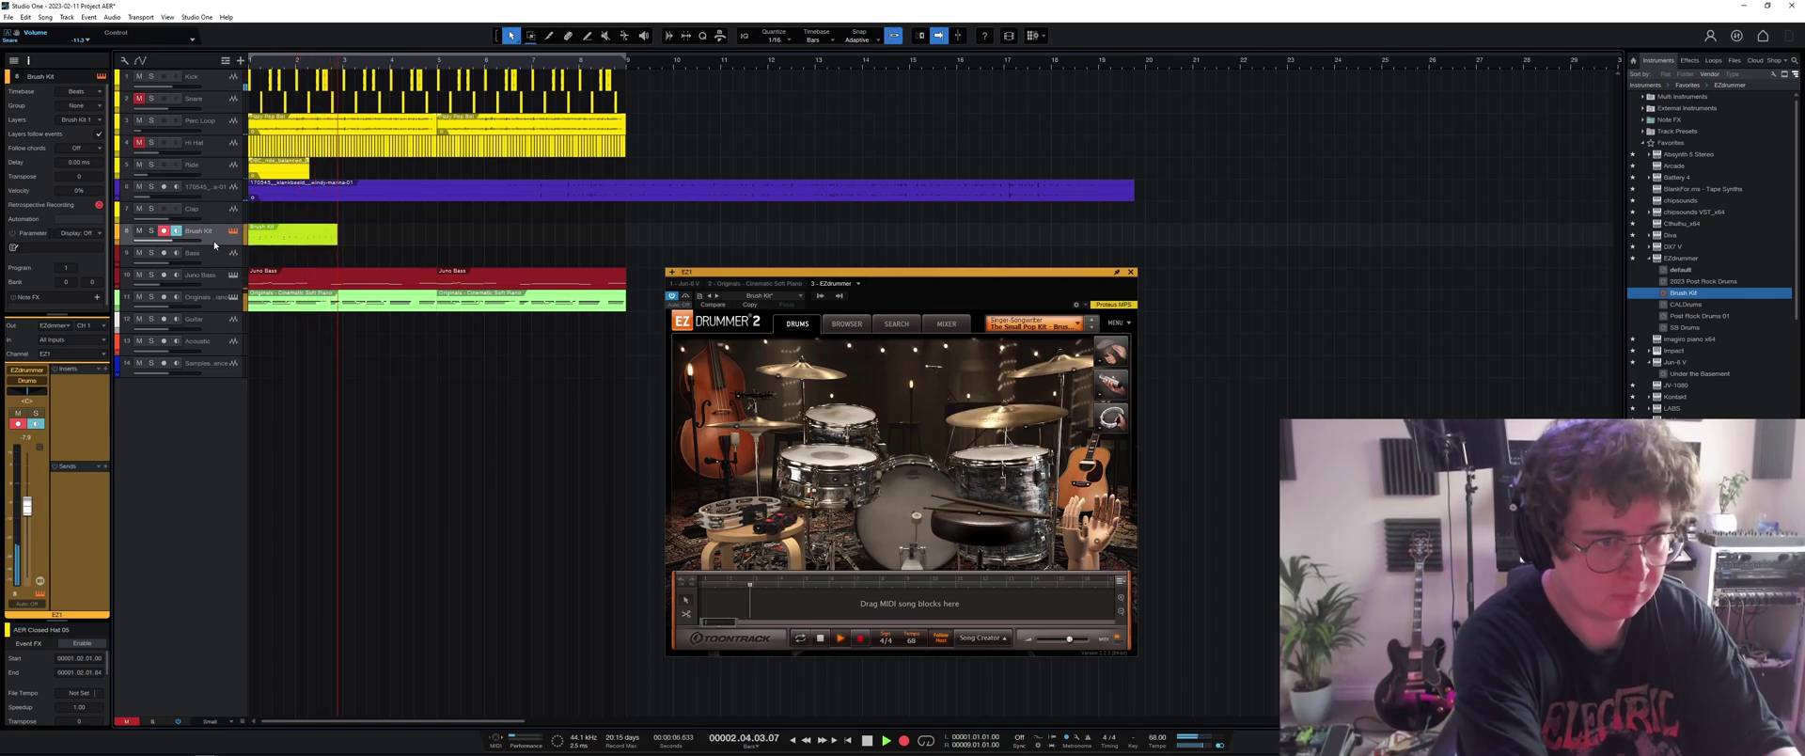
pyautogui.press('space')
# Open the recorded Brush Kit event in the note editor, close the instrument window and quantize all its notes.
pyautogui.doubleClick(291, 237)
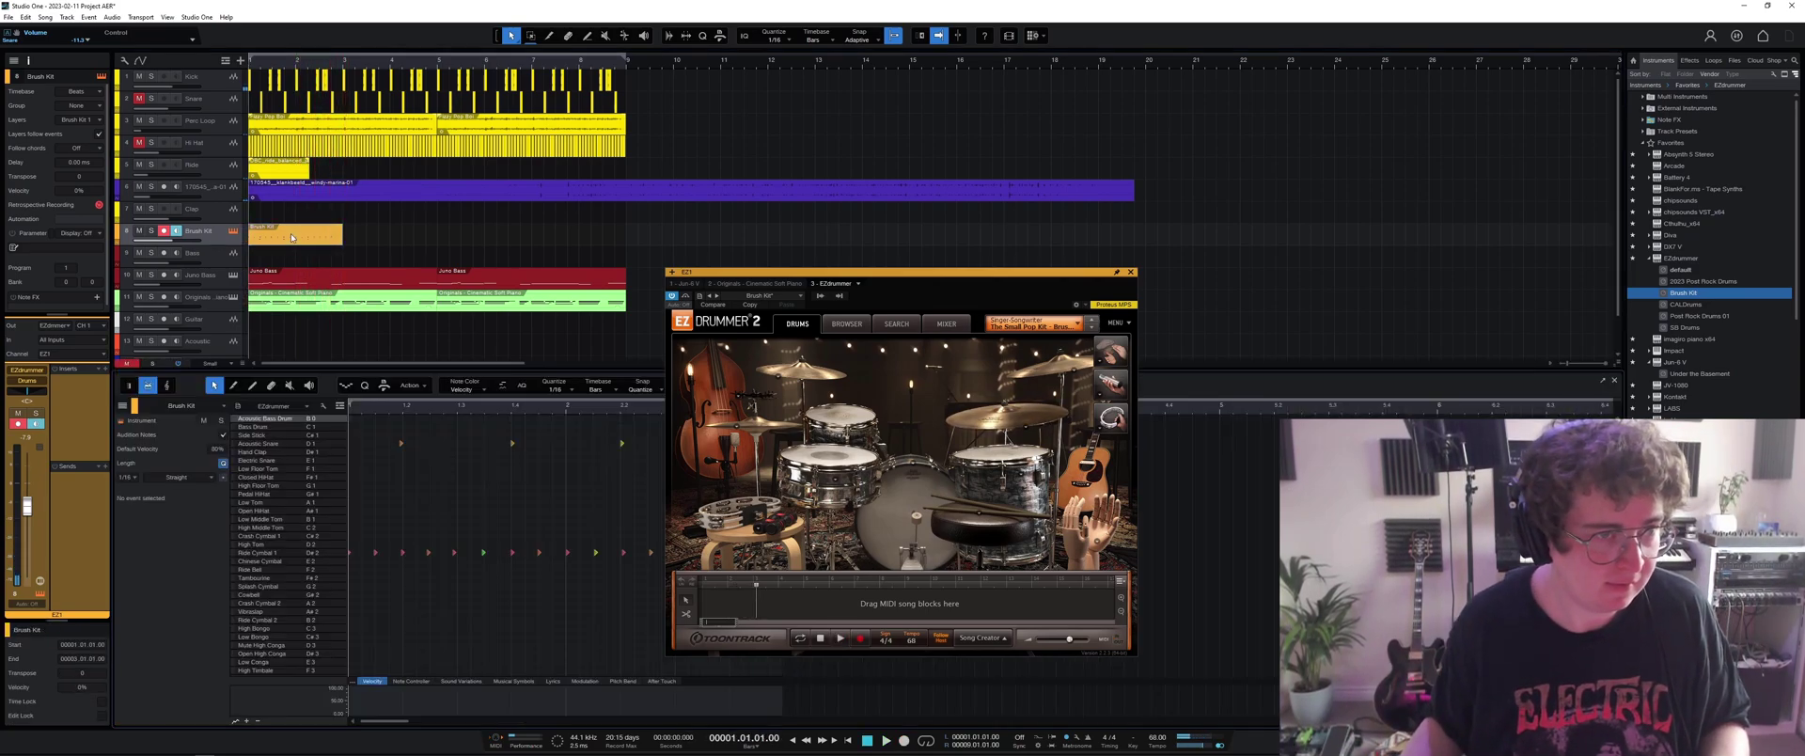
pyautogui.click(1131, 272)
pyautogui.moveTo(1021, 635); pyautogui.dragTo(347, 412)
pyautogui.moveTo(770, 468); pyautogui.dragTo(348, 413)
pyautogui.press('q')
# Duplicate the two-bar Brush Kit event three times so the pattern fills all eight bars.
pyautogui.click(330, 235)
pyautogui.press('d')
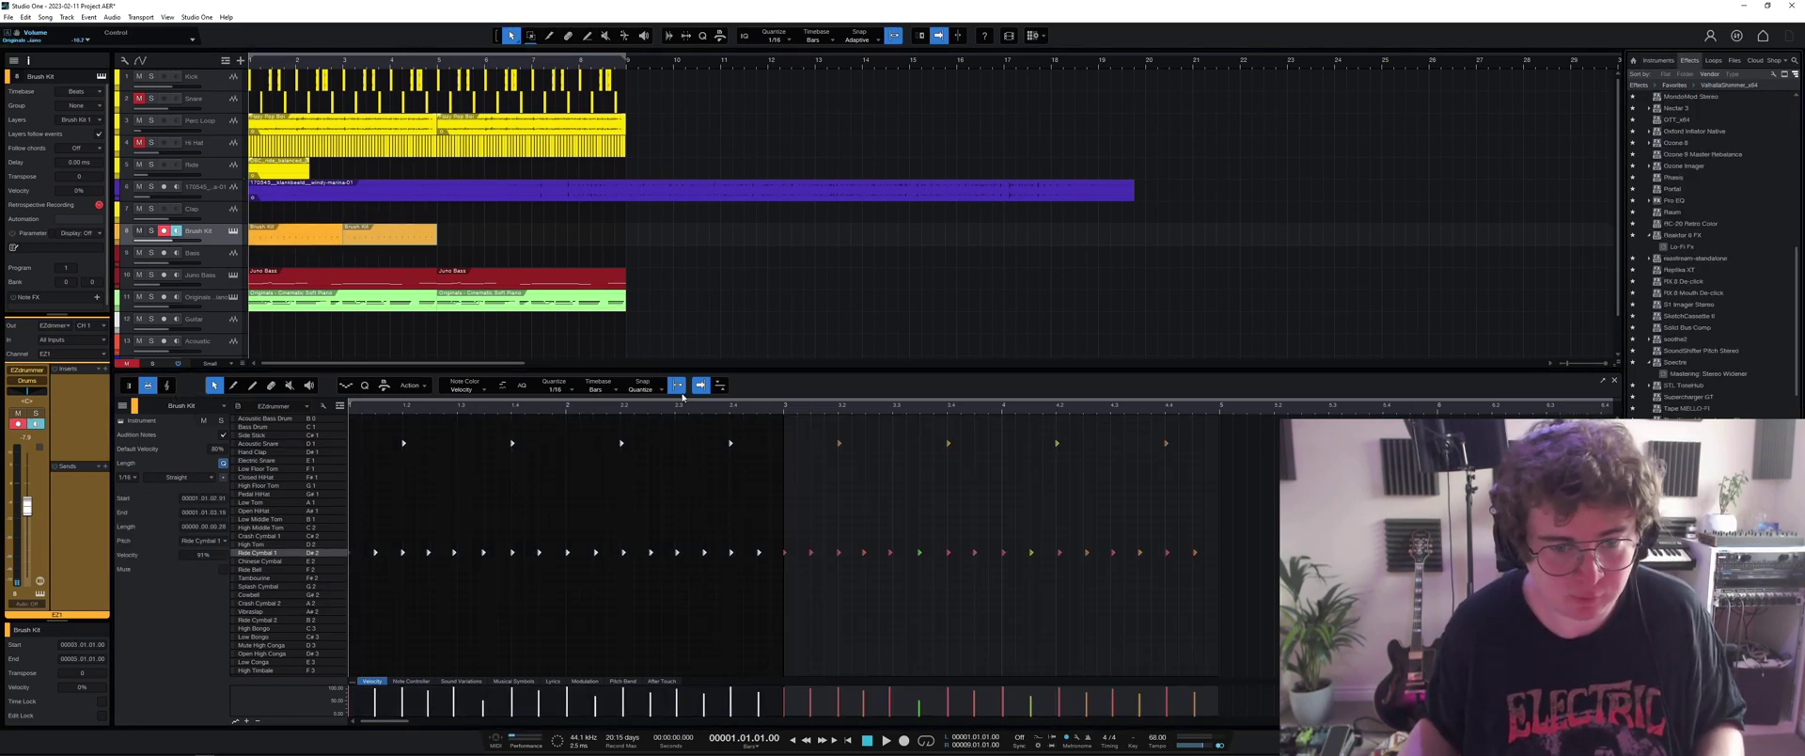
pyautogui.press('d')
pyautogui.press('d')
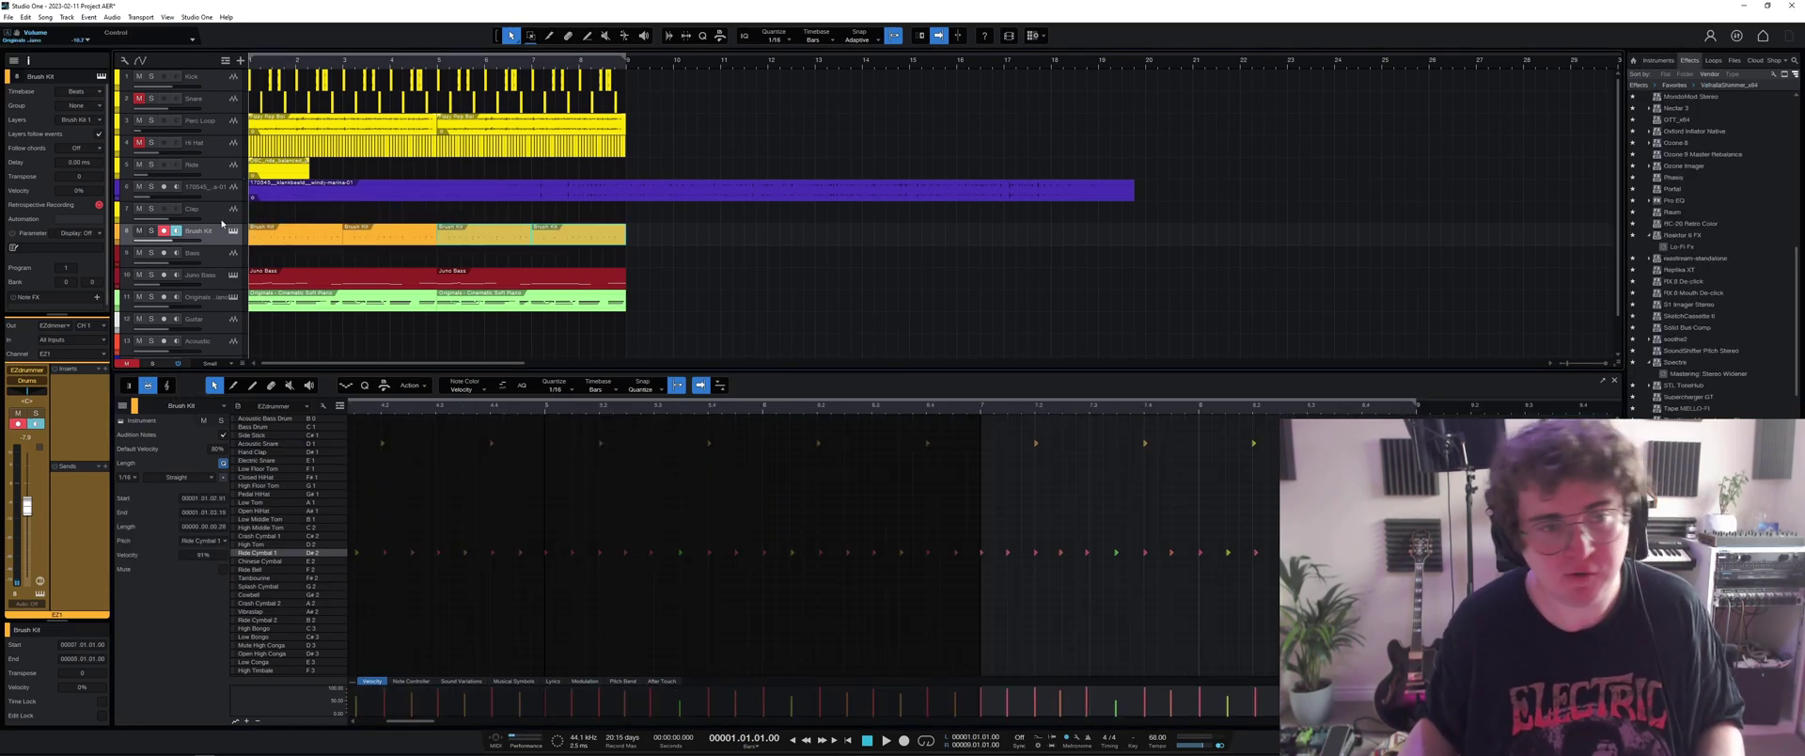
# Play back the beat while lowering the Brush Kit track's volume, and stop playback.
pyautogui.press('space')
pyautogui.moveTo(168, 243); pyautogui.dragTo(165, 247)
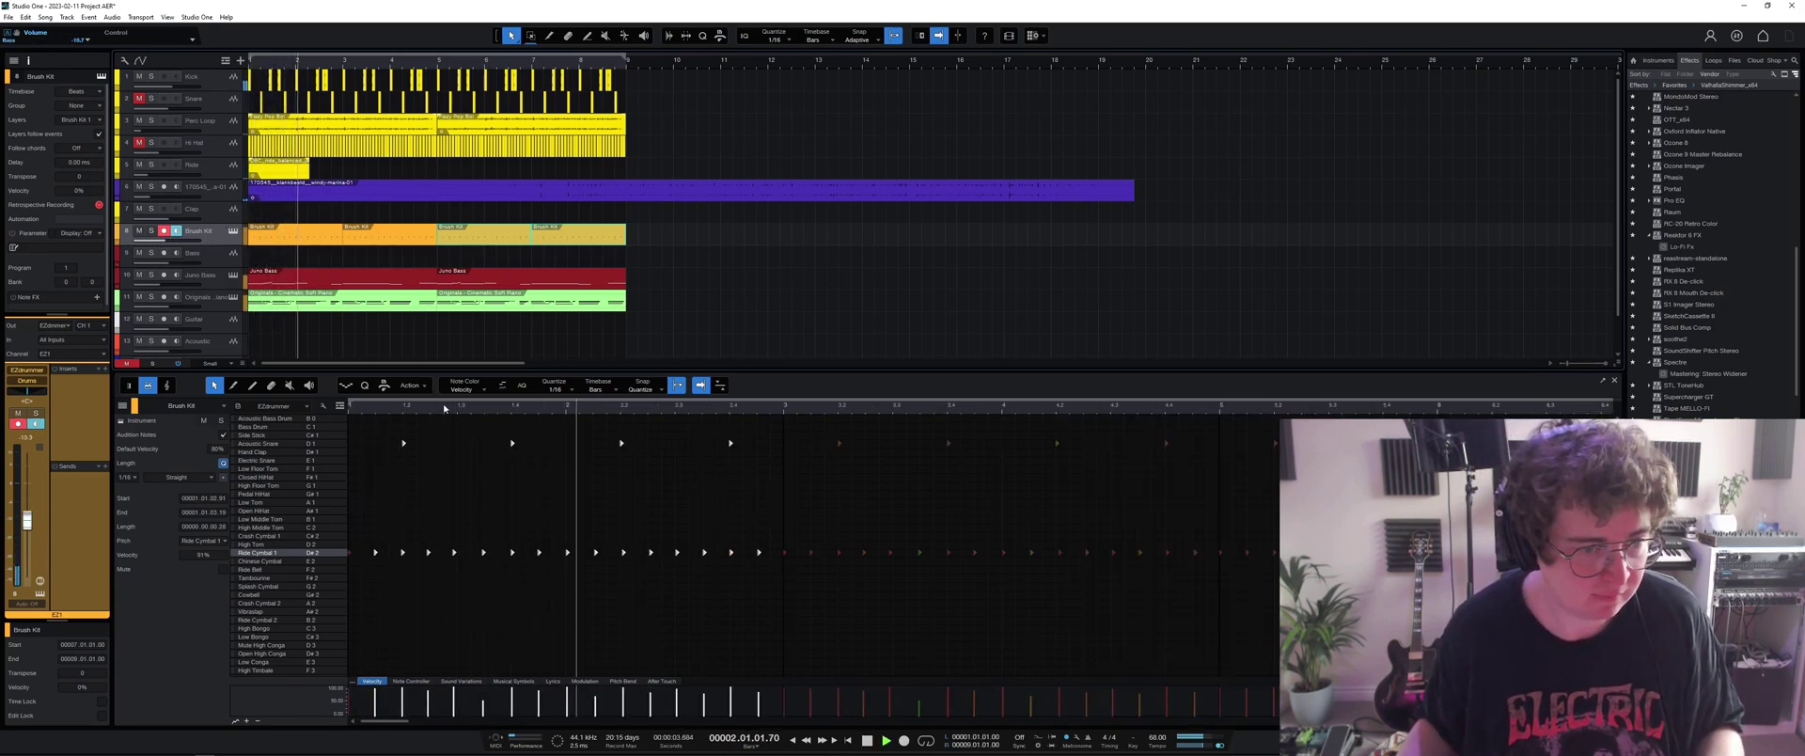
pyautogui.scroll(-3, 443, 411)
pyautogui.scroll(-2, 443, 411)
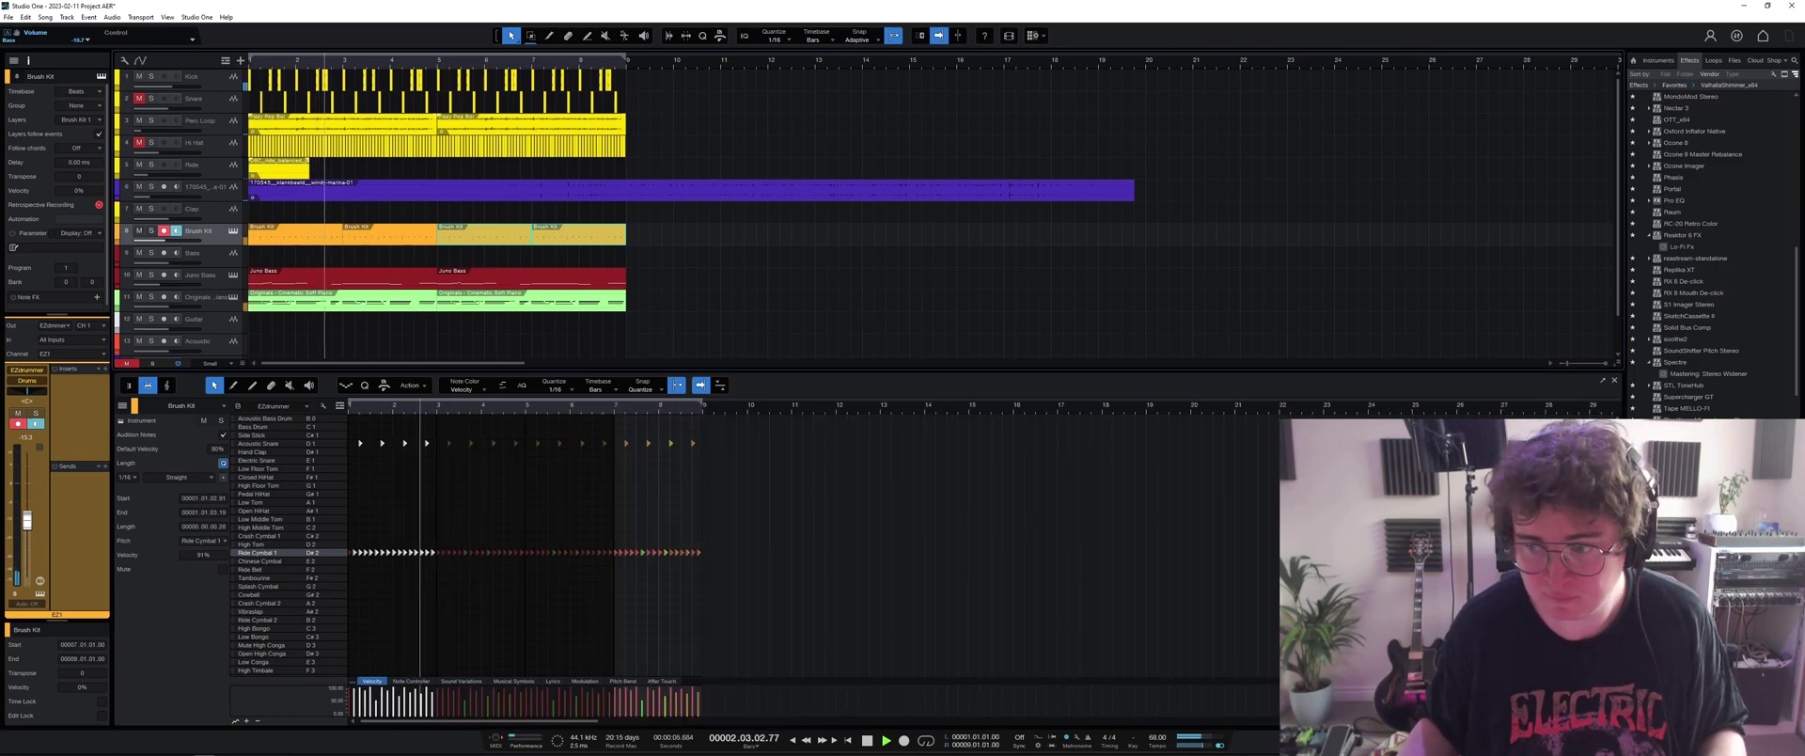
pyautogui.press('space')
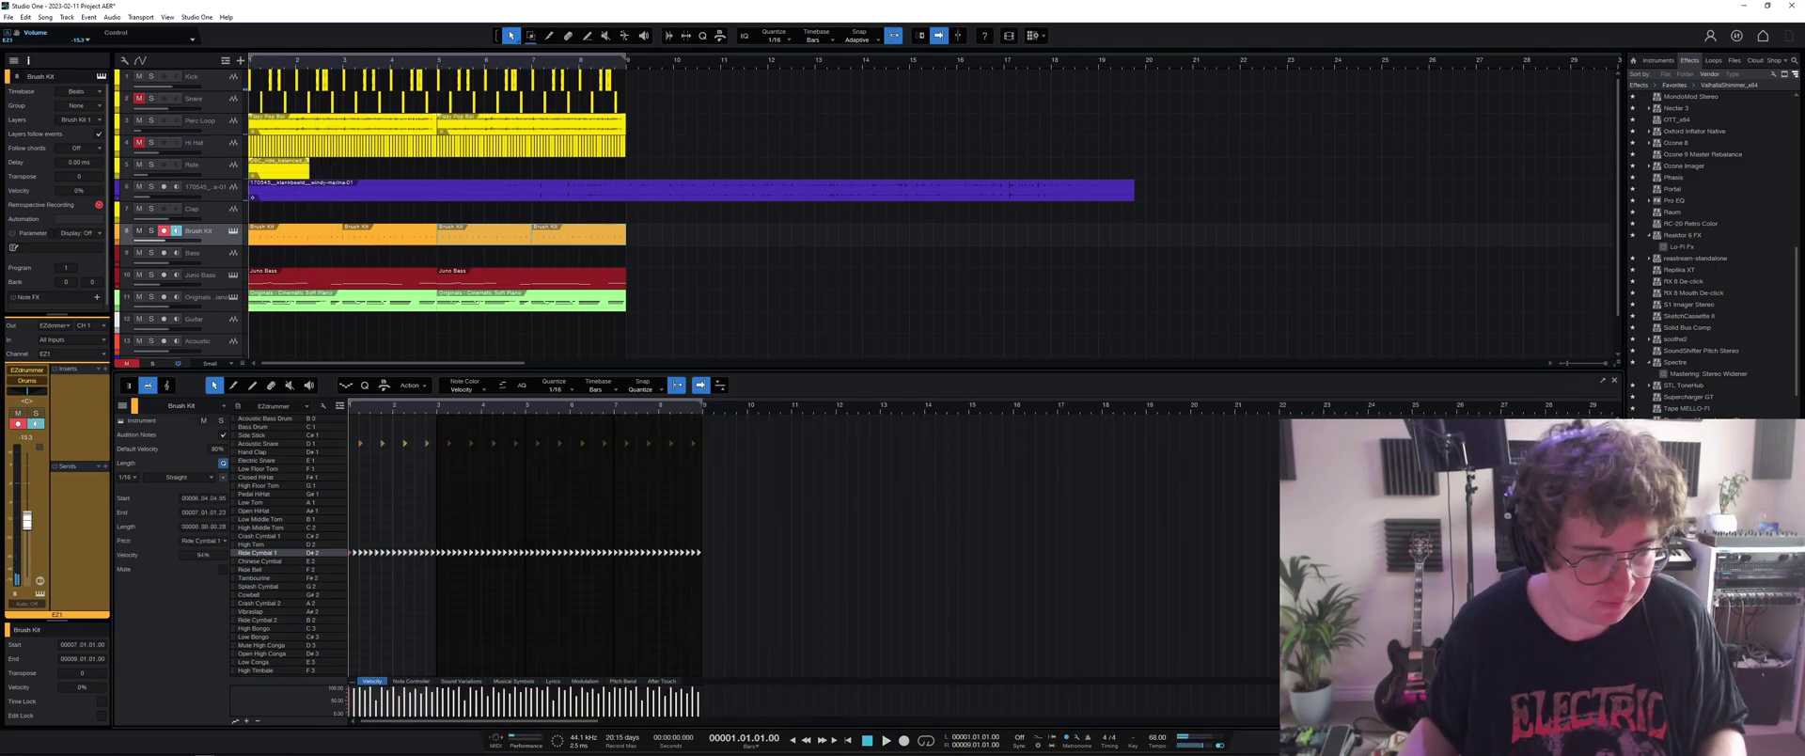
# Lower the velocities of the Ride Cymbal 1 notes across the Brush Kit events and audition the beat.
pyautogui.click(470, 709)
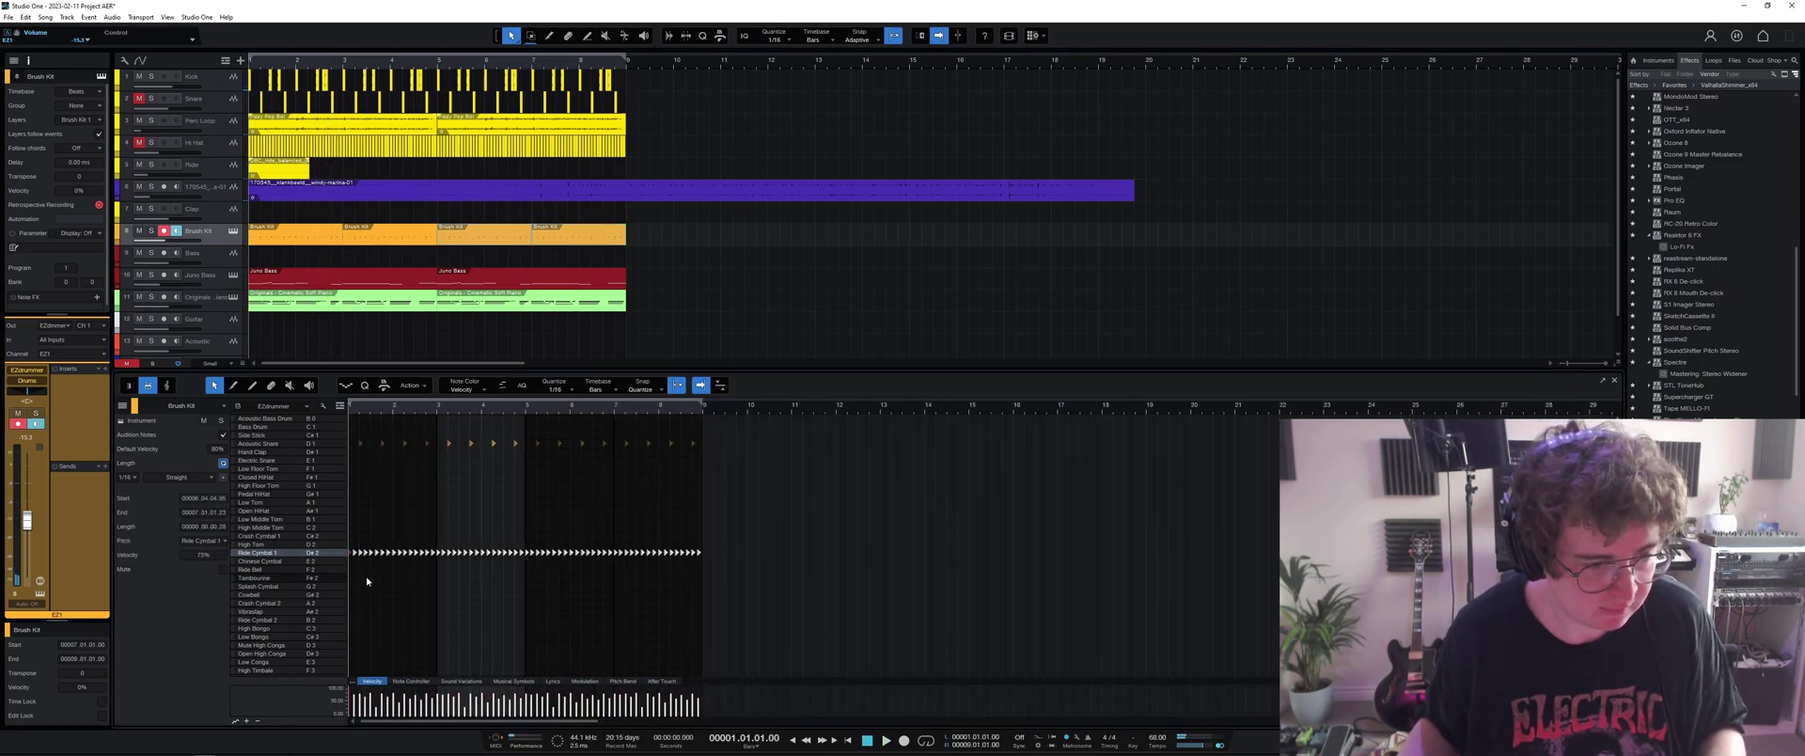
pyautogui.click(360, 551)
pyautogui.moveTo(351, 696); pyautogui.dragTo(350, 694)
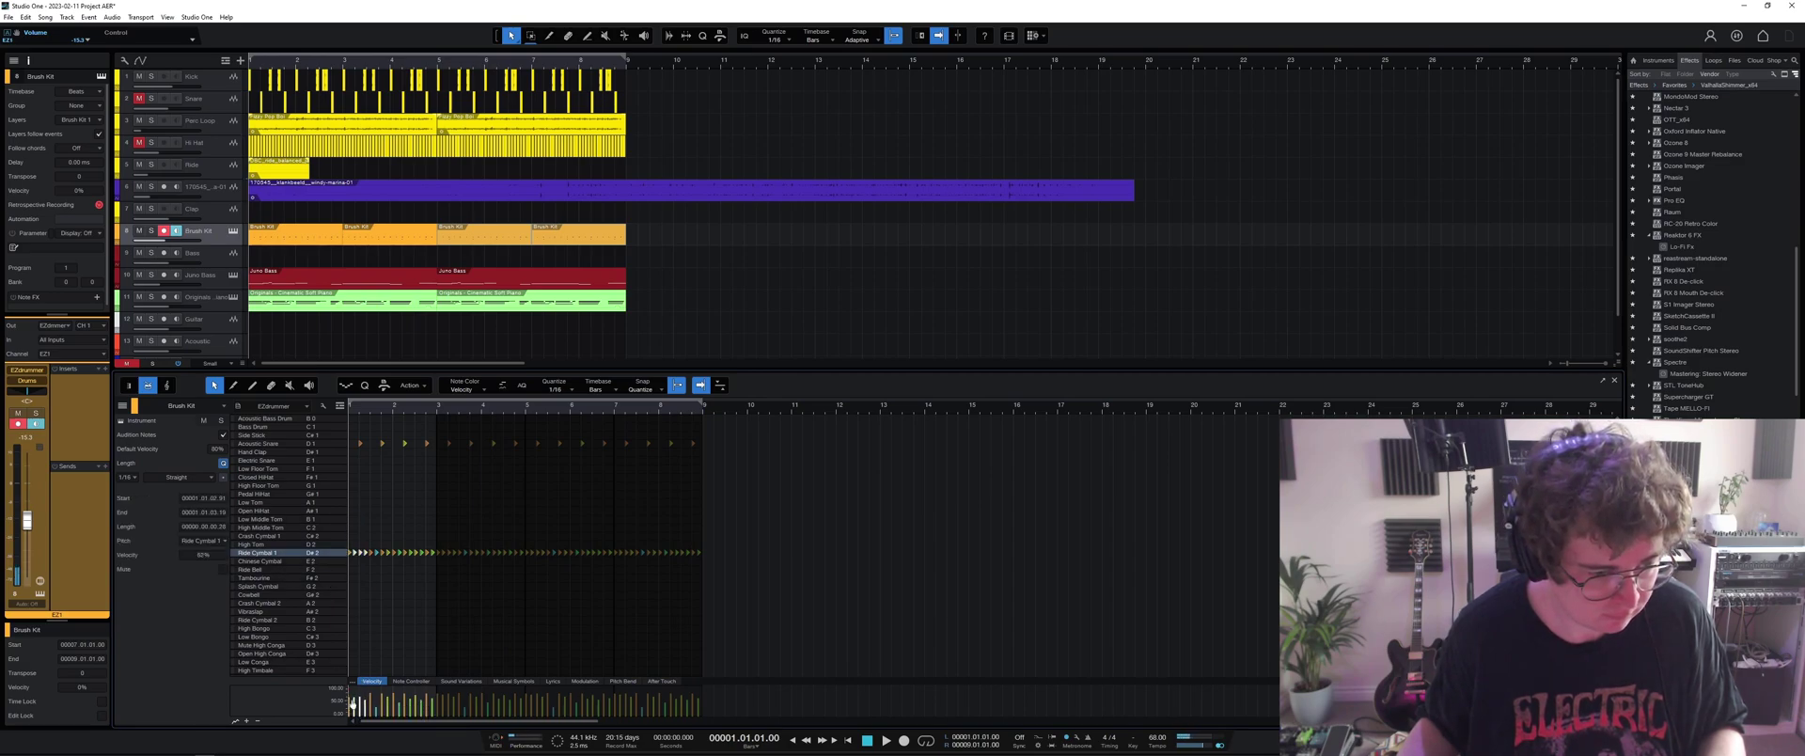
pyautogui.press('space')
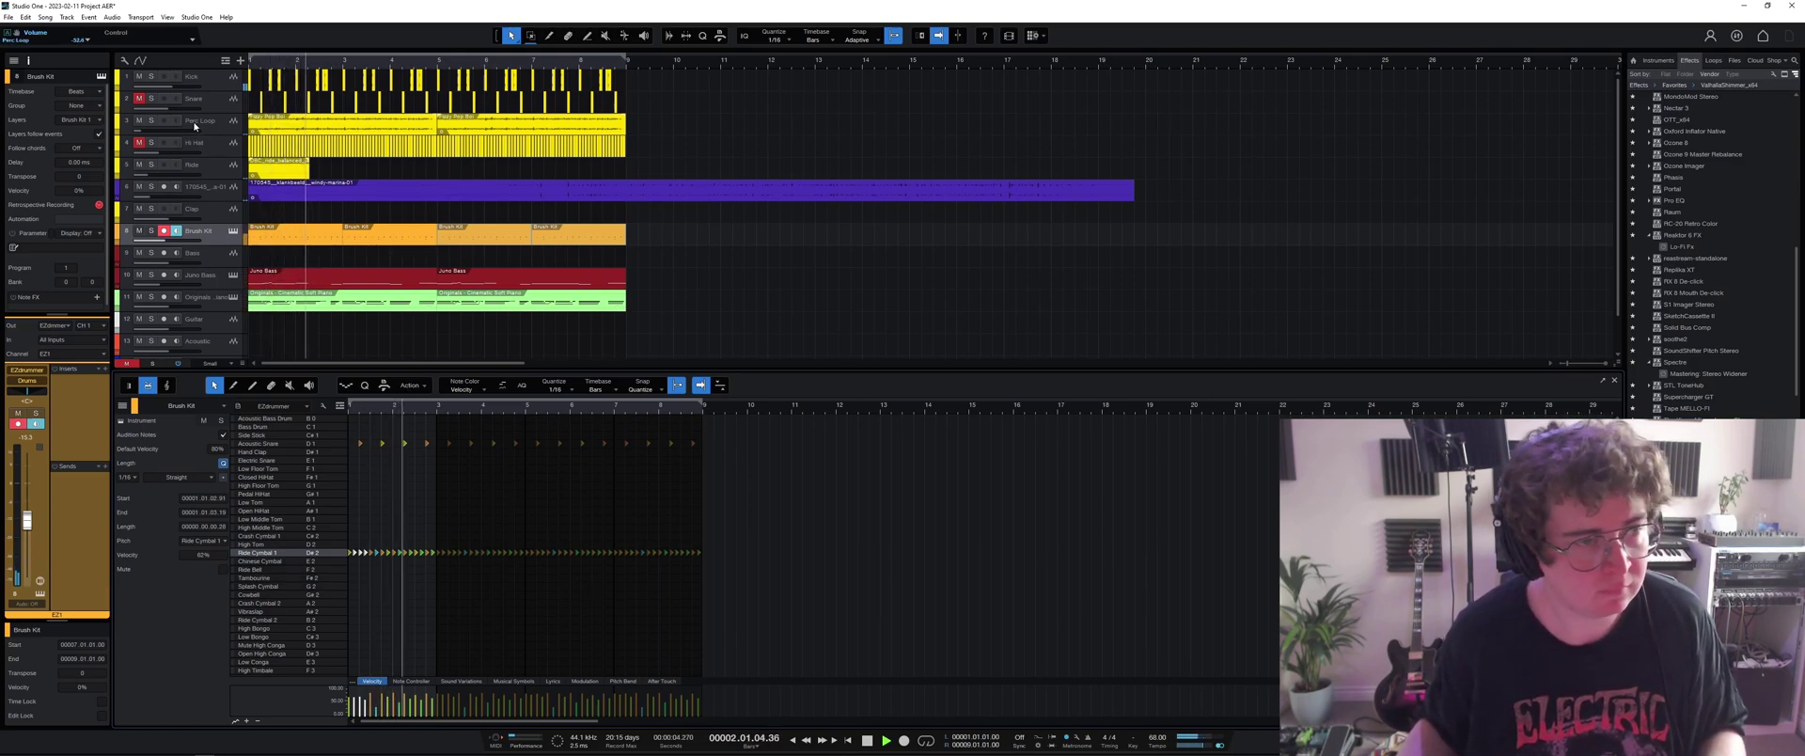
pyautogui.press('space')
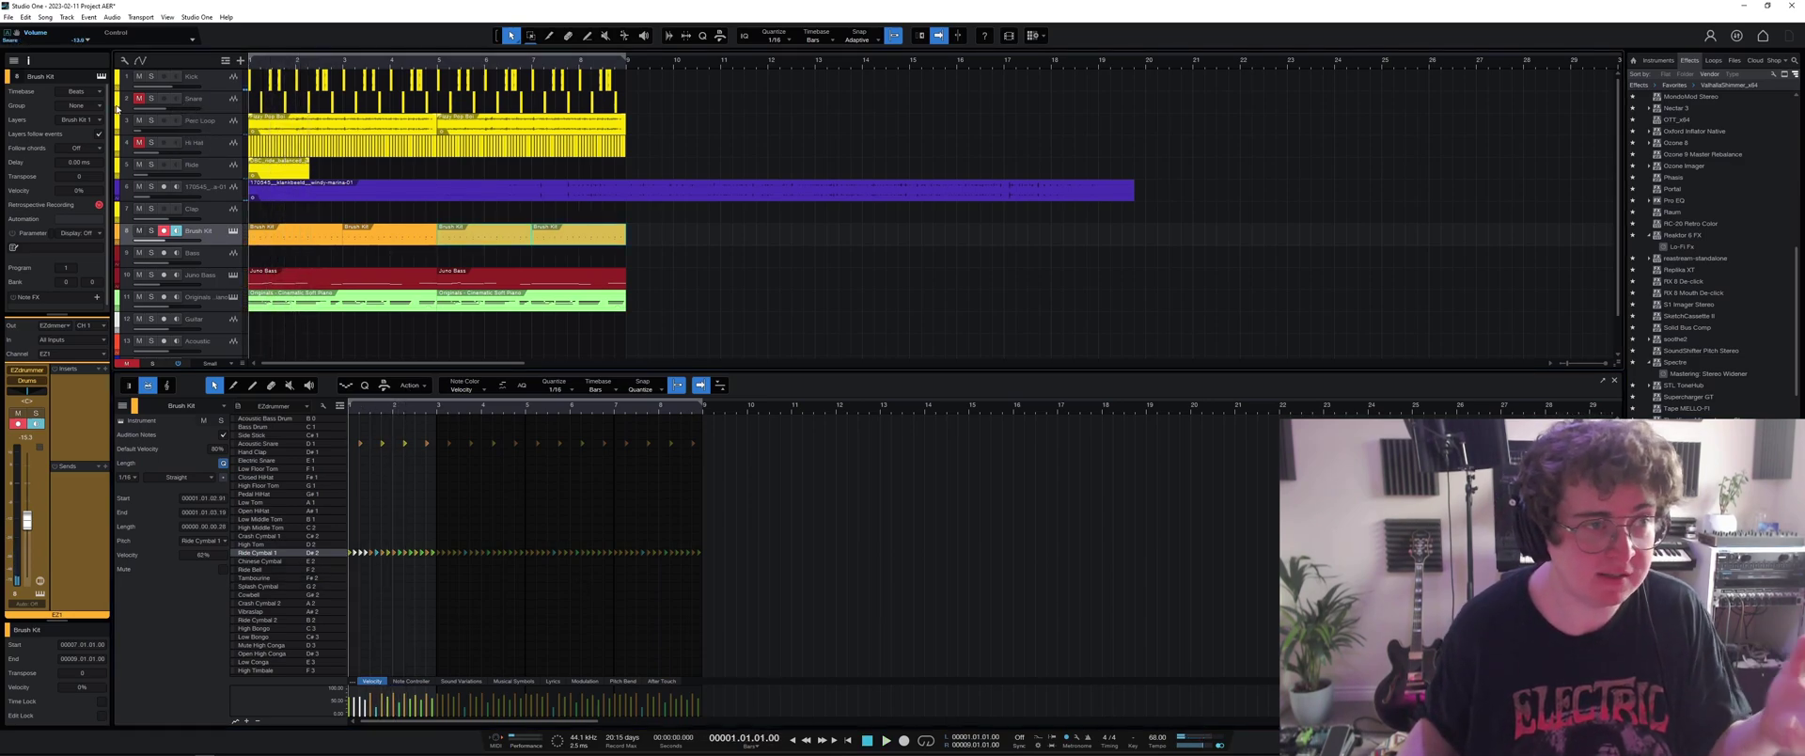
# Unmute the Snare track, close the note editor and lower the Snare's volume while auditioning the beat.
pyautogui.moveTo(141, 109); pyautogui.dragTo(144, 114)
pyautogui.press('space')
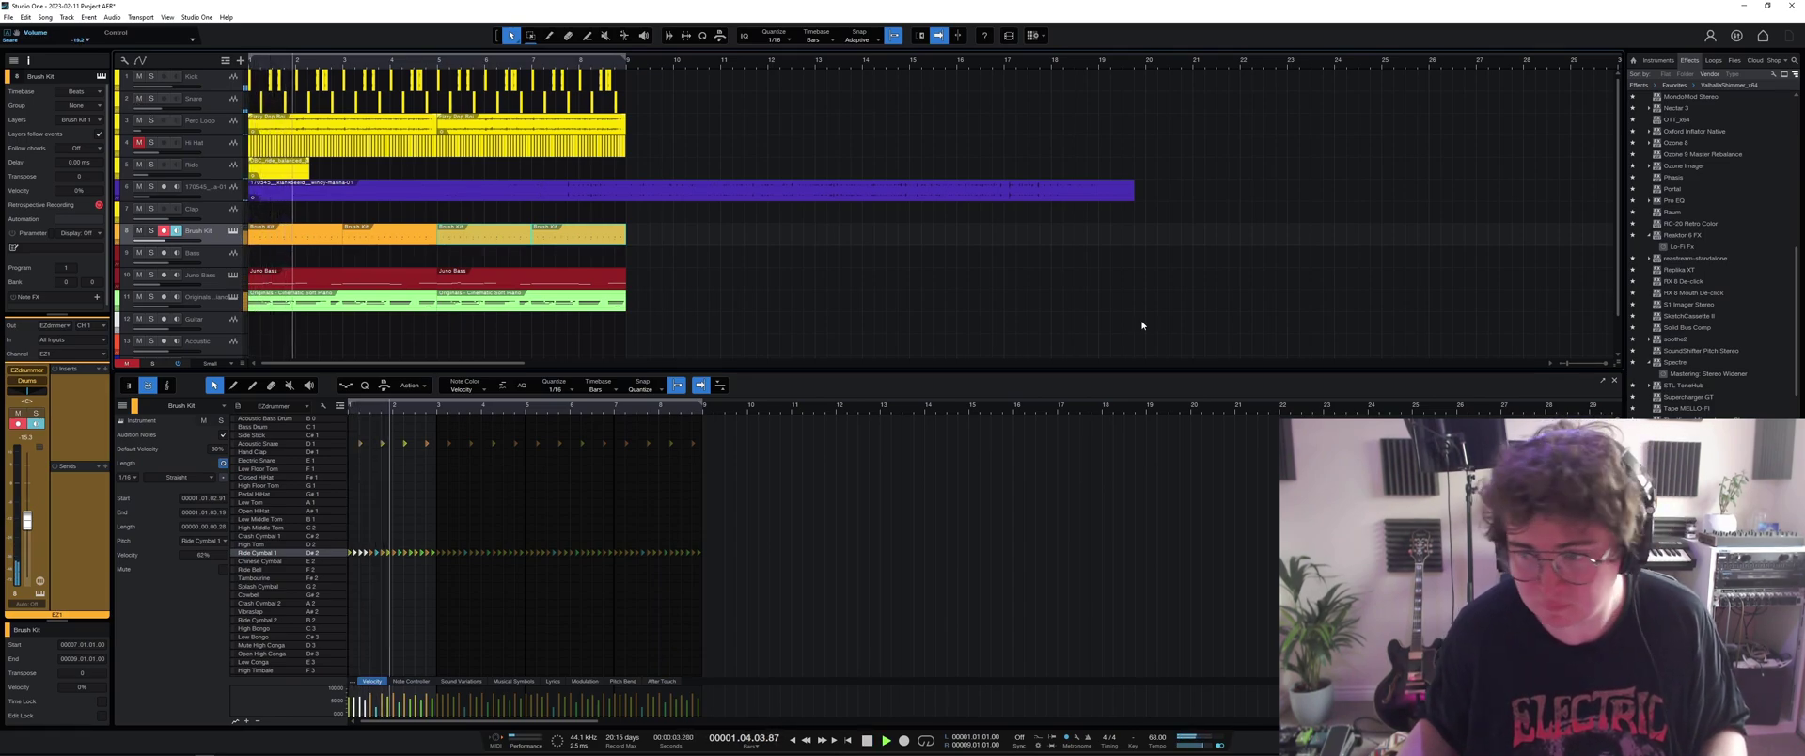
pyautogui.press('F2')
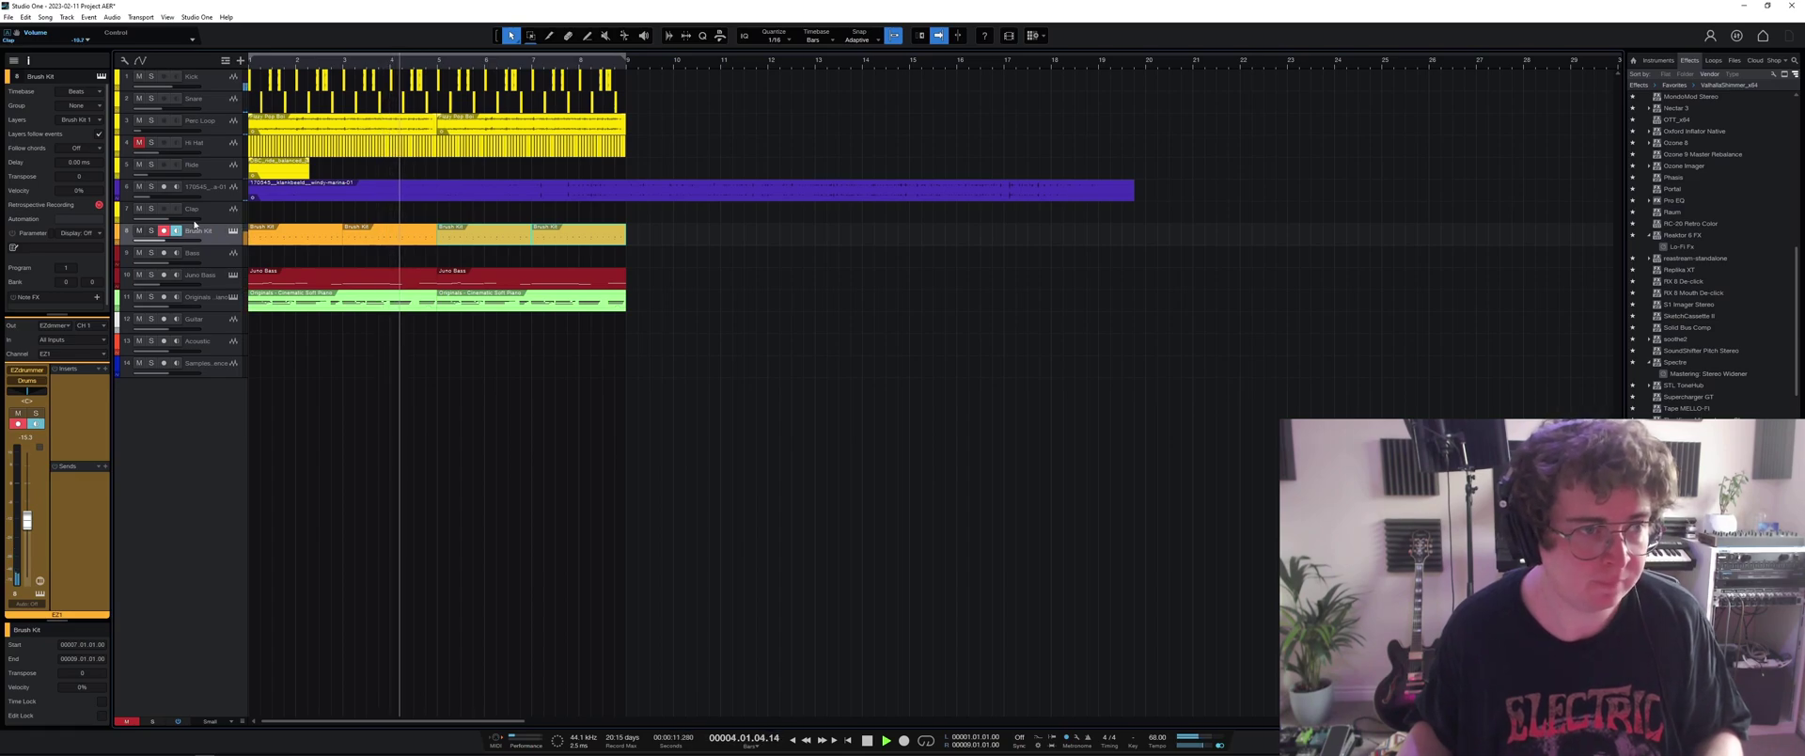
pyautogui.click(204, 100)
pyautogui.press('space')
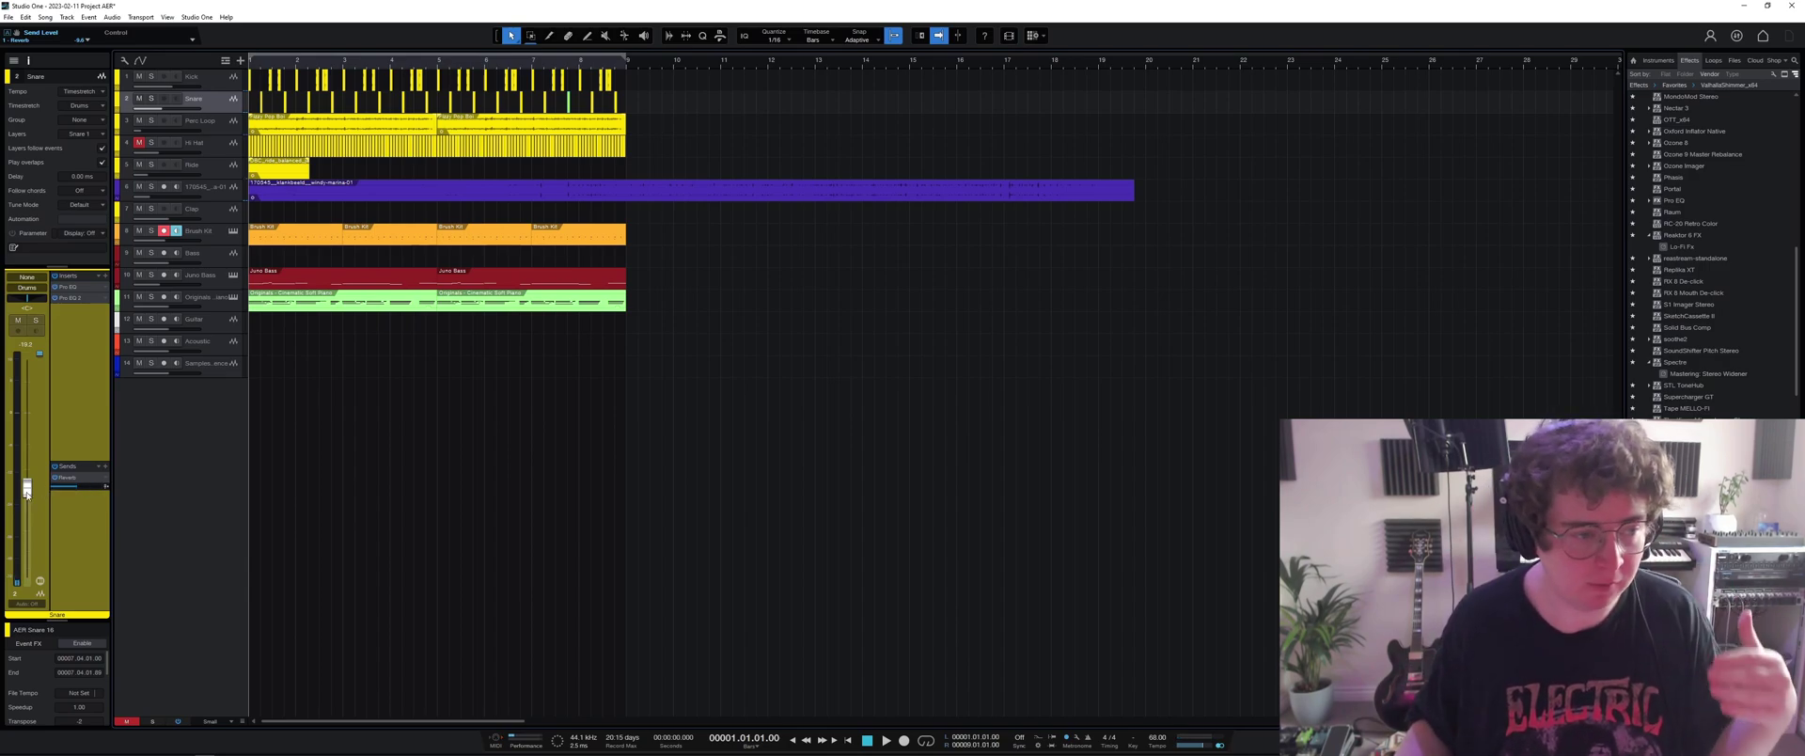
pyautogui.moveTo(27, 487); pyautogui.dragTo(27, 493)
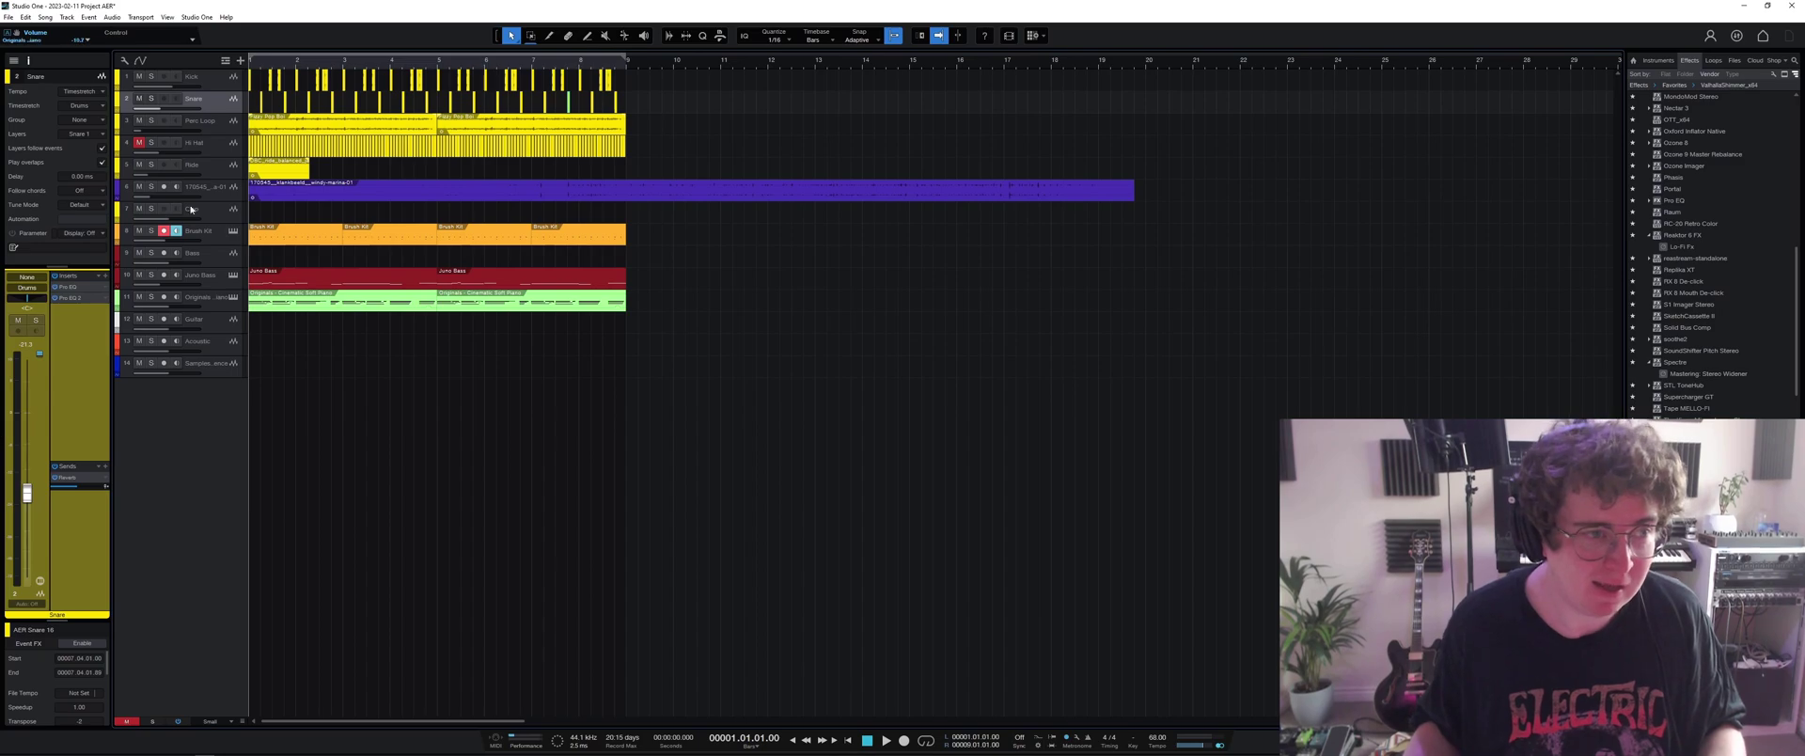
# Mute the Brush Kit track and play the beat without the brushed drums.
pyautogui.click(139, 231)
pyautogui.press('space')
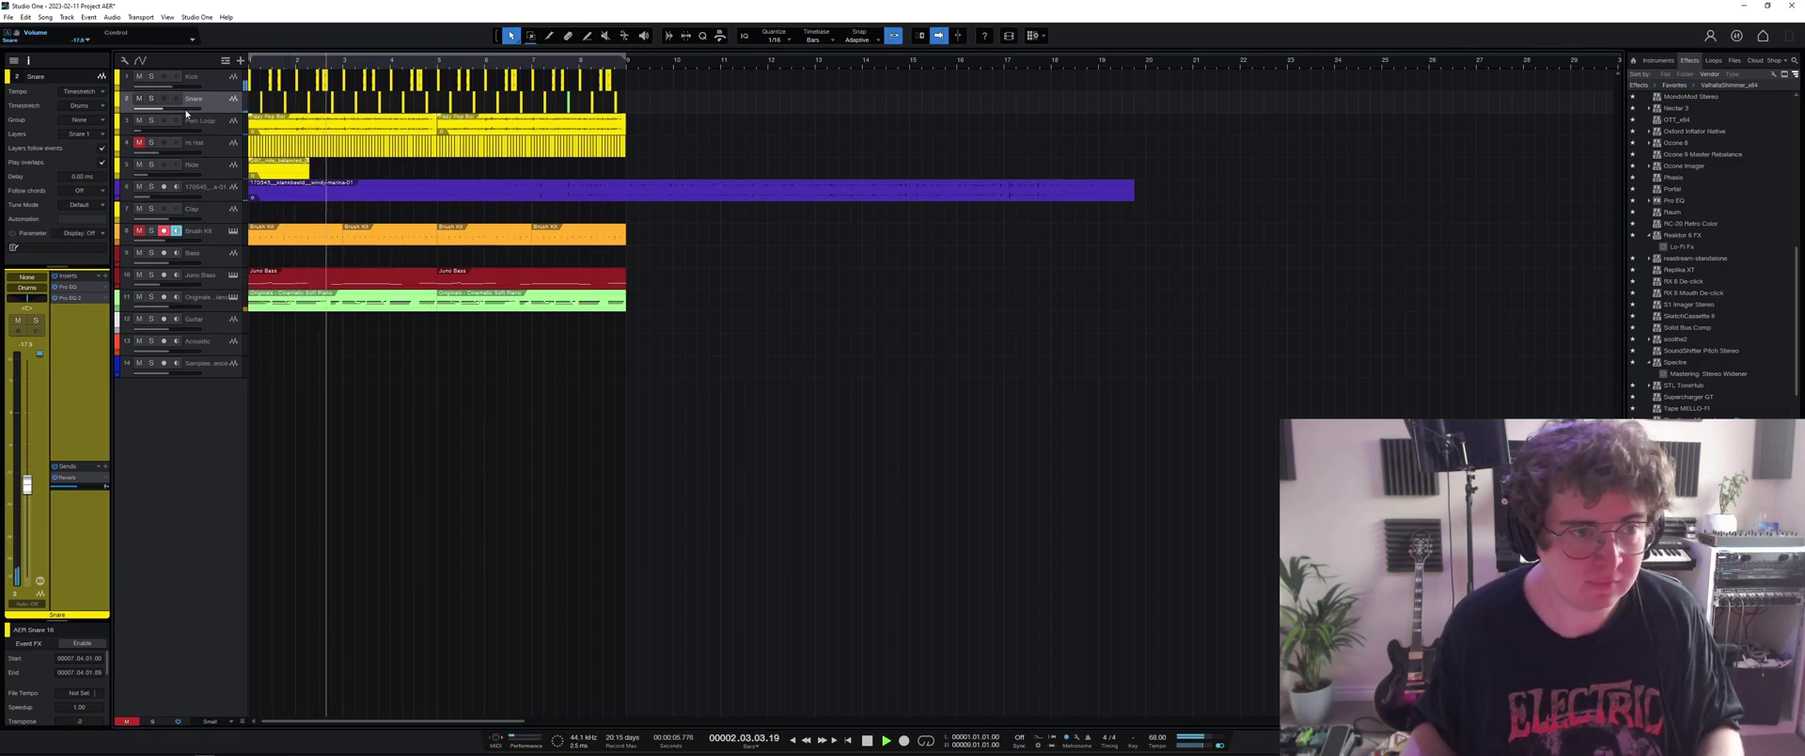
pyautogui.press('space')
# Mute the first two Brush Kit events, unmute the track and play from beat 4 of bar 3.
pyautogui.click(243, 236)
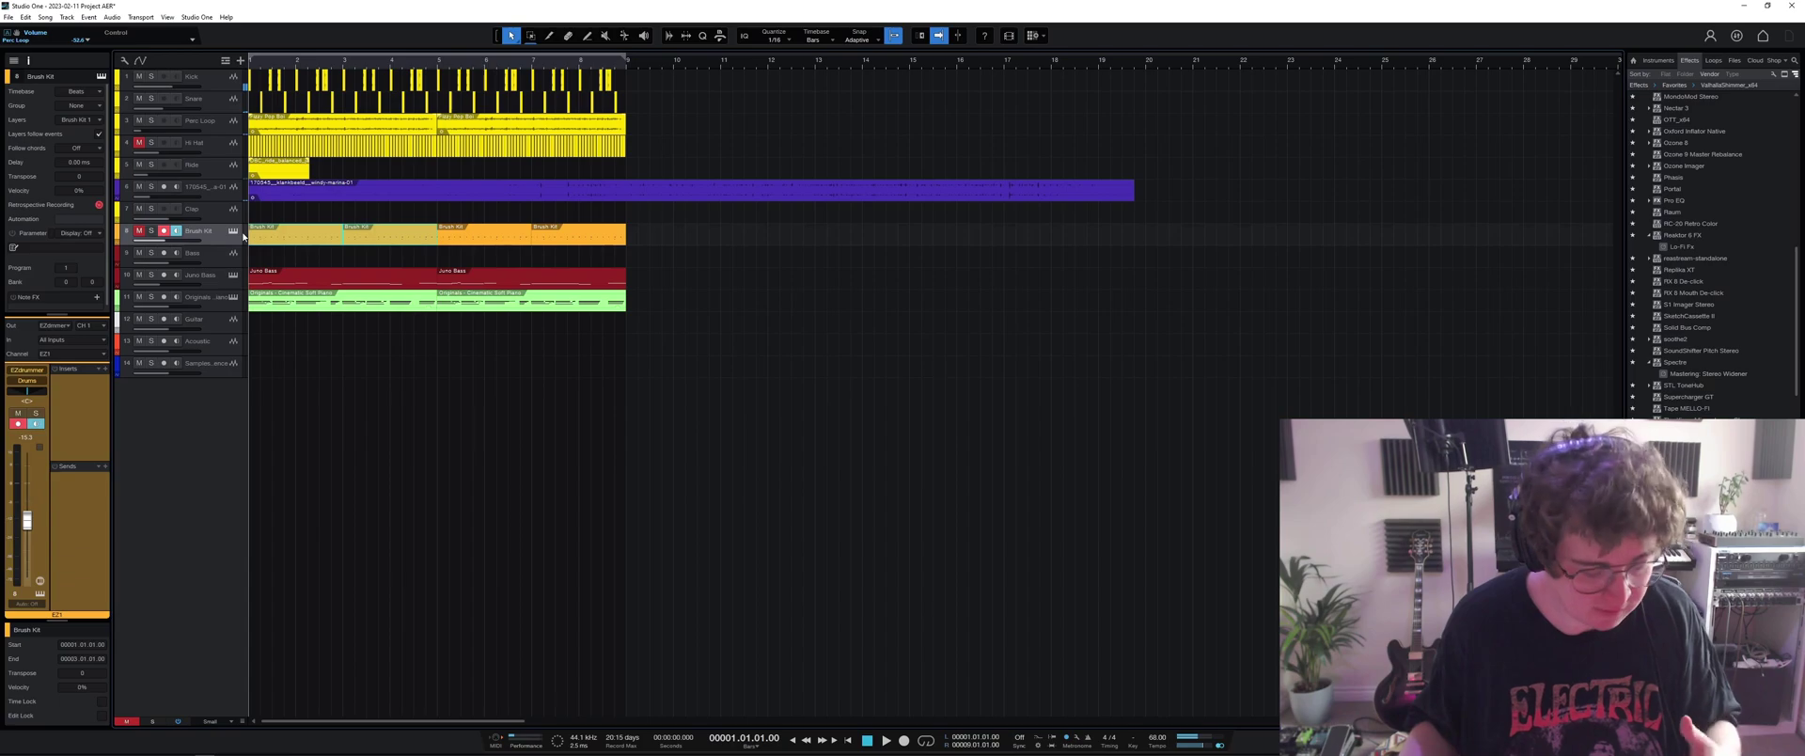
pyautogui.click(380, 64)
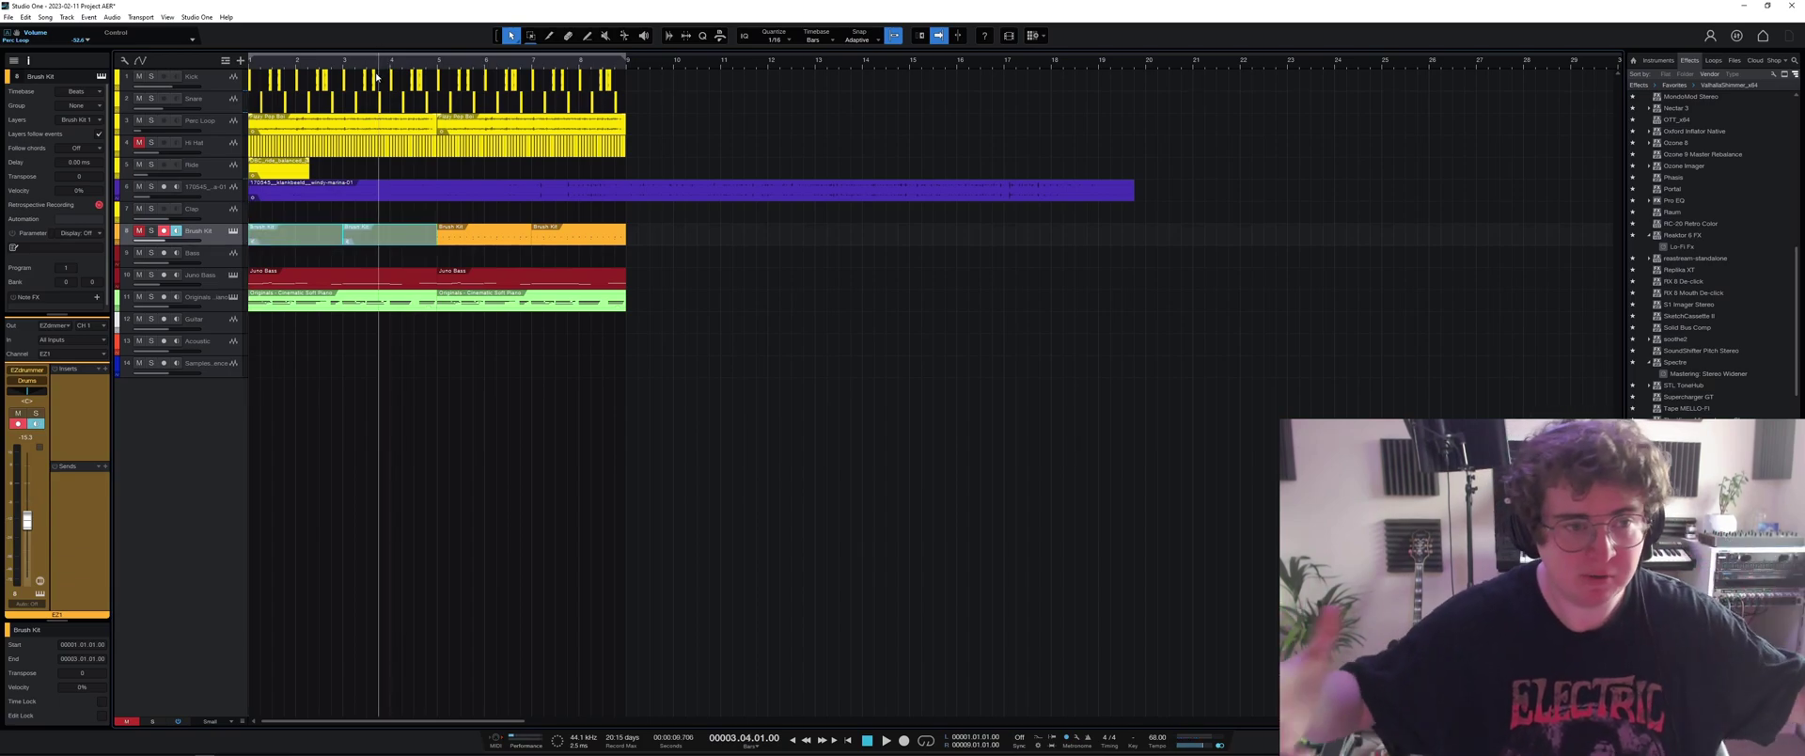
pyautogui.click(138, 230)
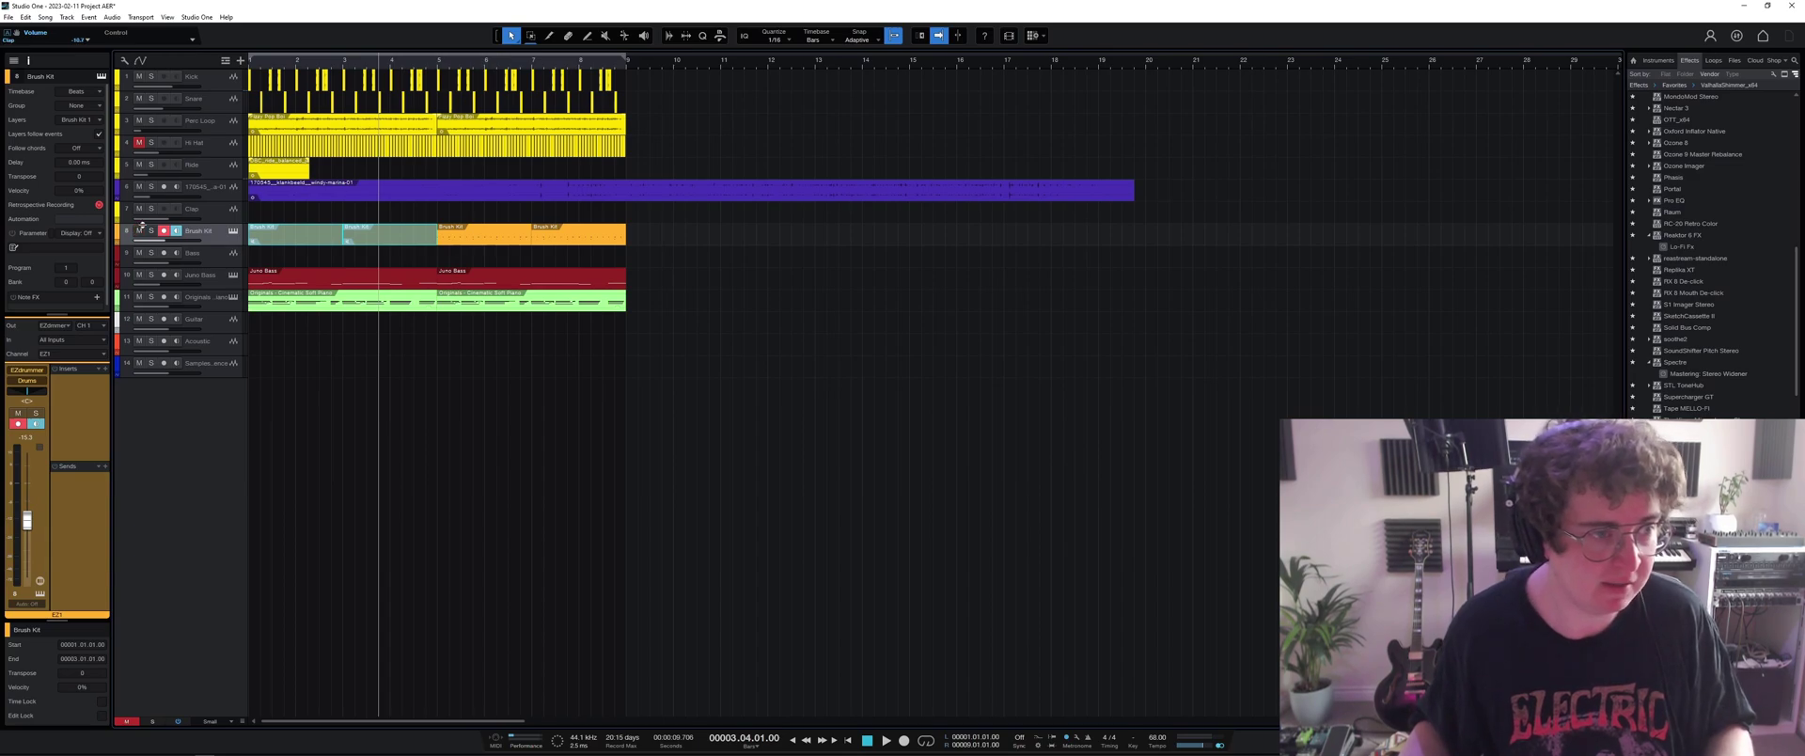
pyautogui.press('space')
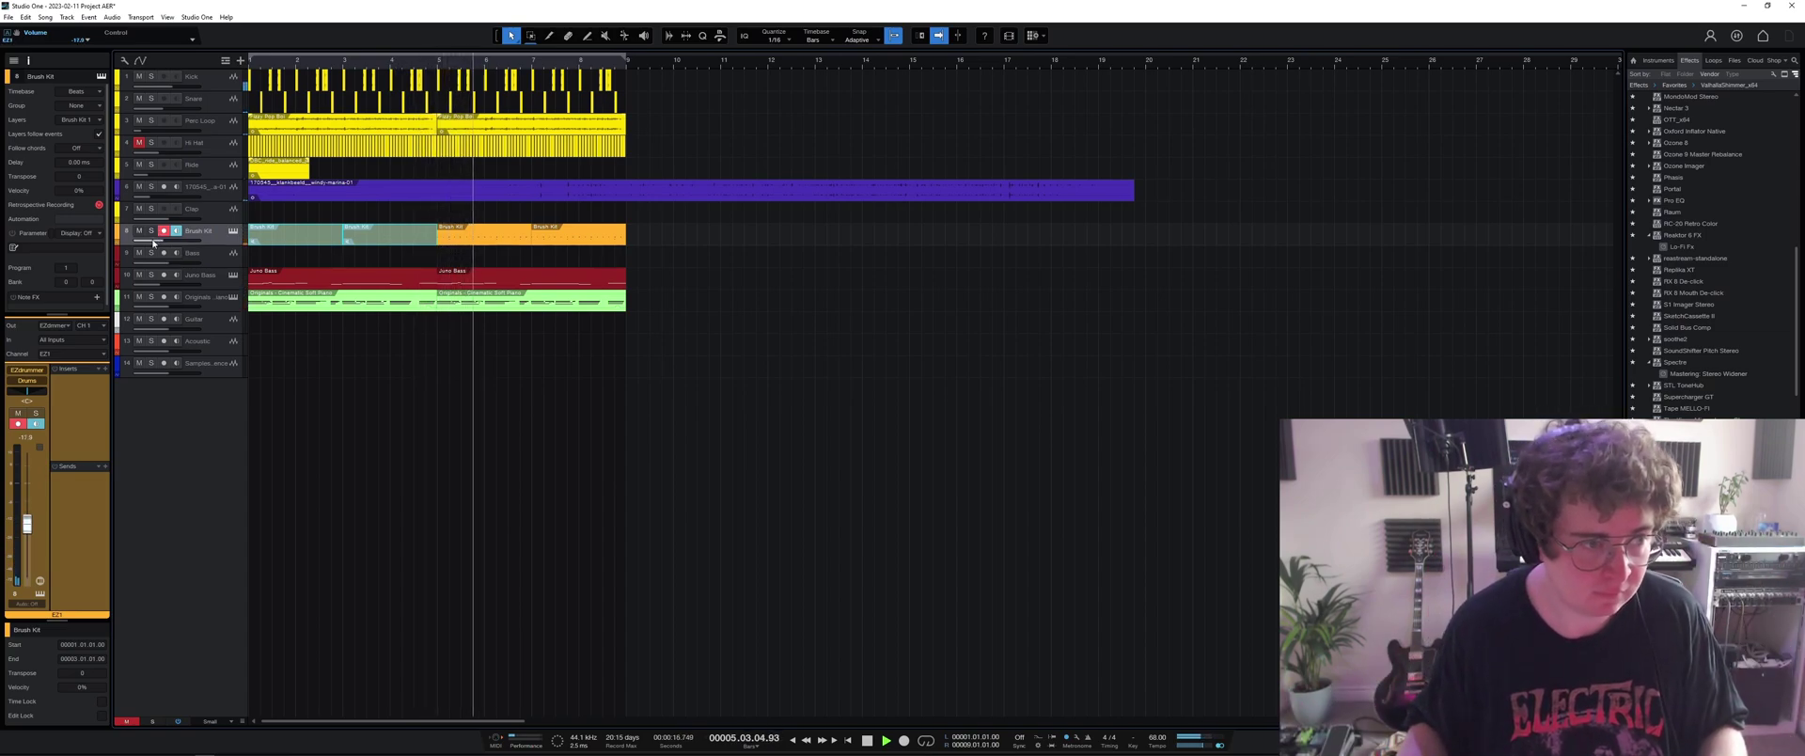
# Add a Pro EQ to the Brush Kit channel with a low cut around 380 Hz, and stop playback.
pyautogui.doubleClick(66, 435)
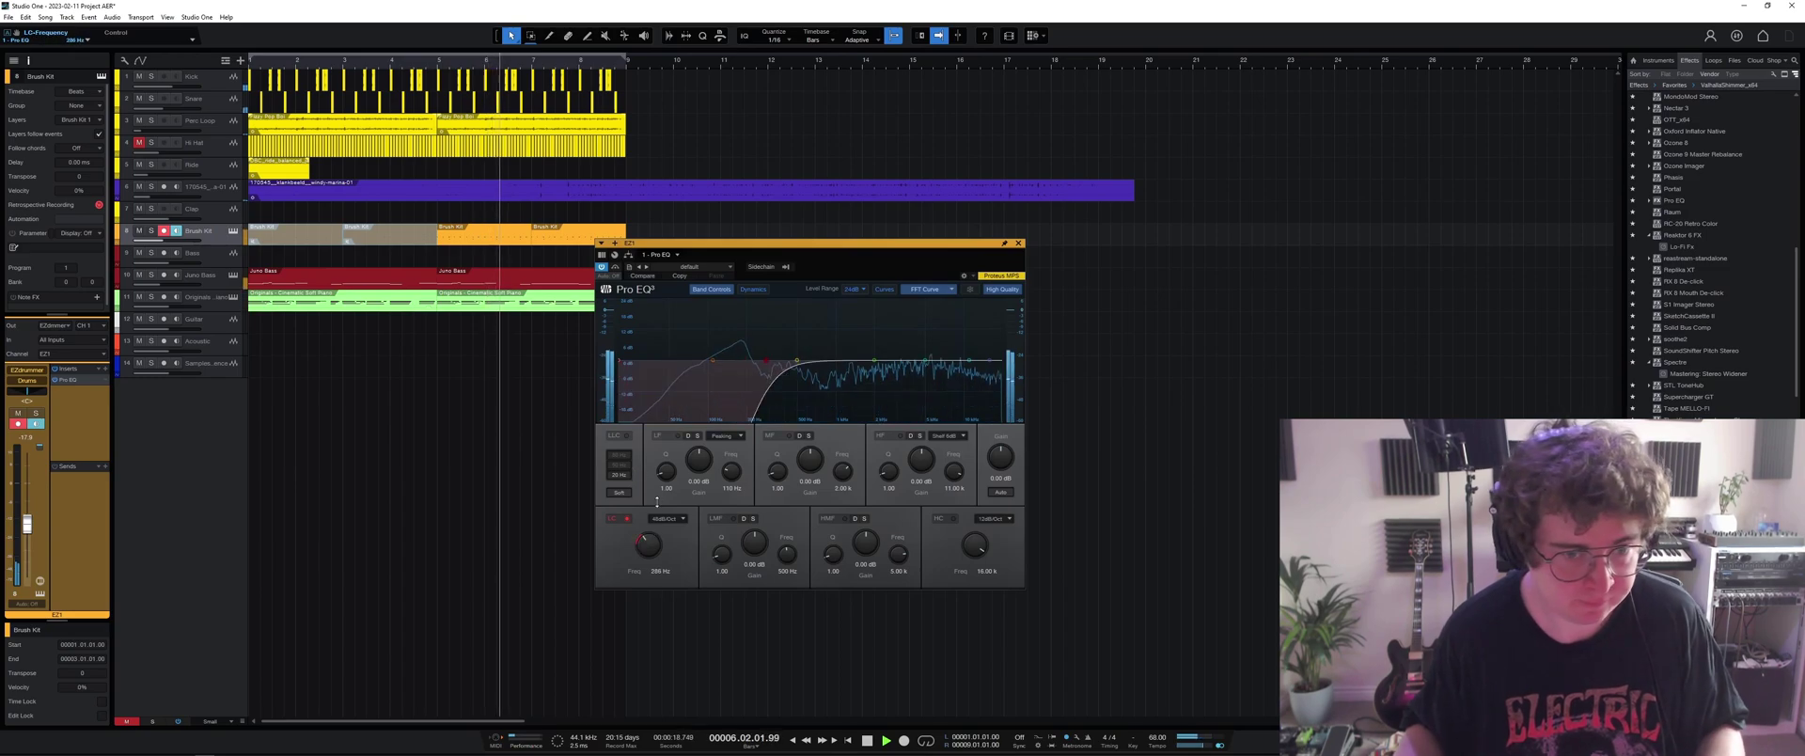
pyautogui.click(1018, 242)
pyautogui.press('space')
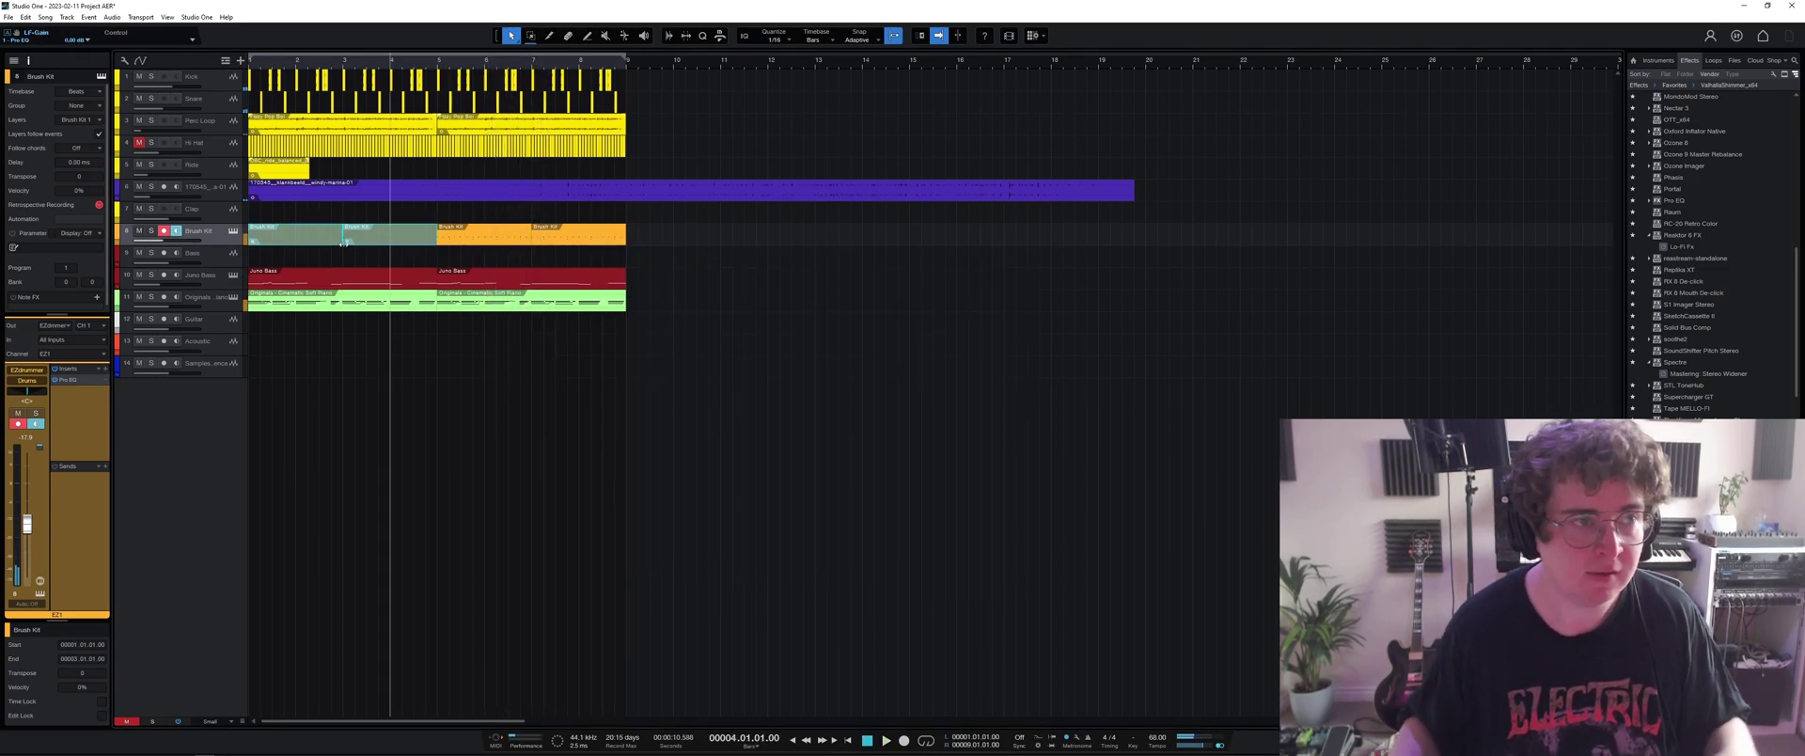